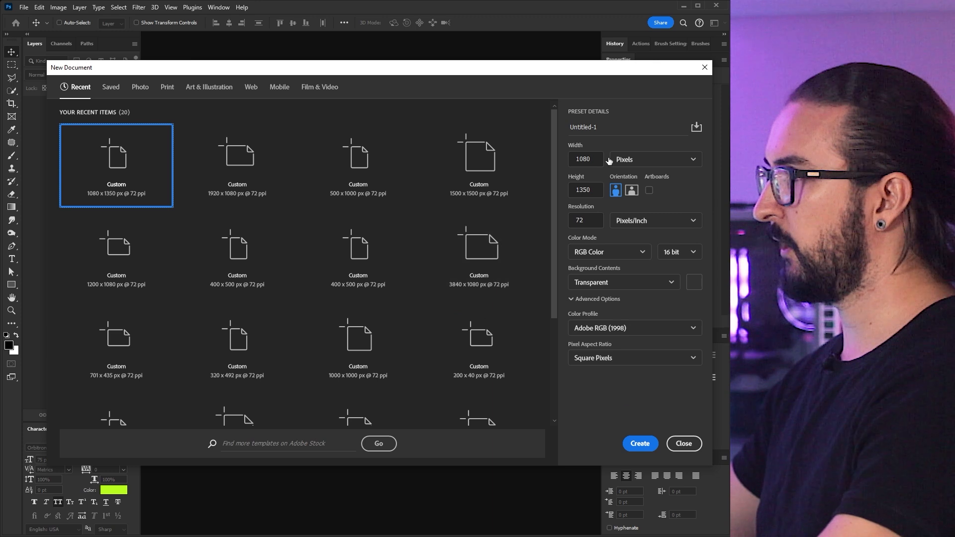
Create a 1080 x 1350 px portrait document at 72 ppi in 16-bit RGB with a transparent background
left_click(641, 444)
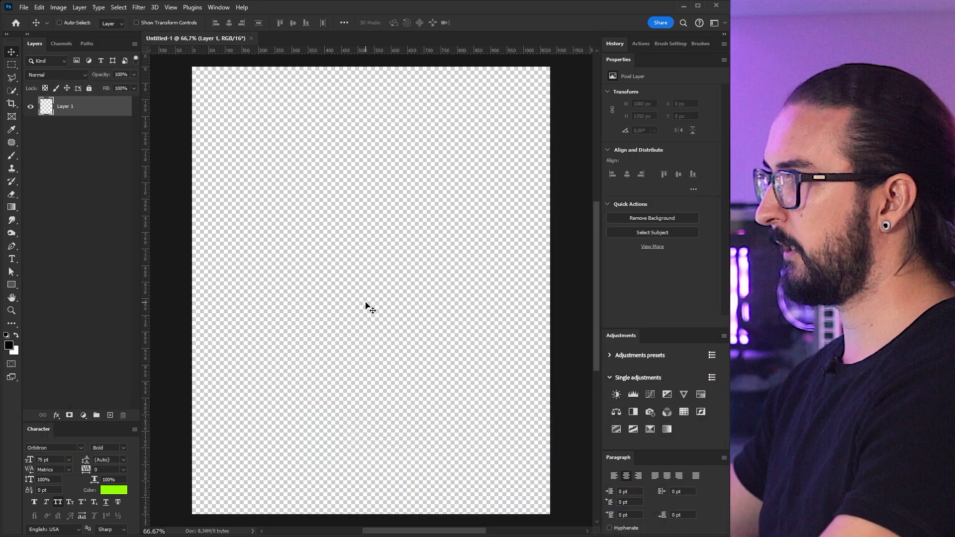
key("ctrl+0")
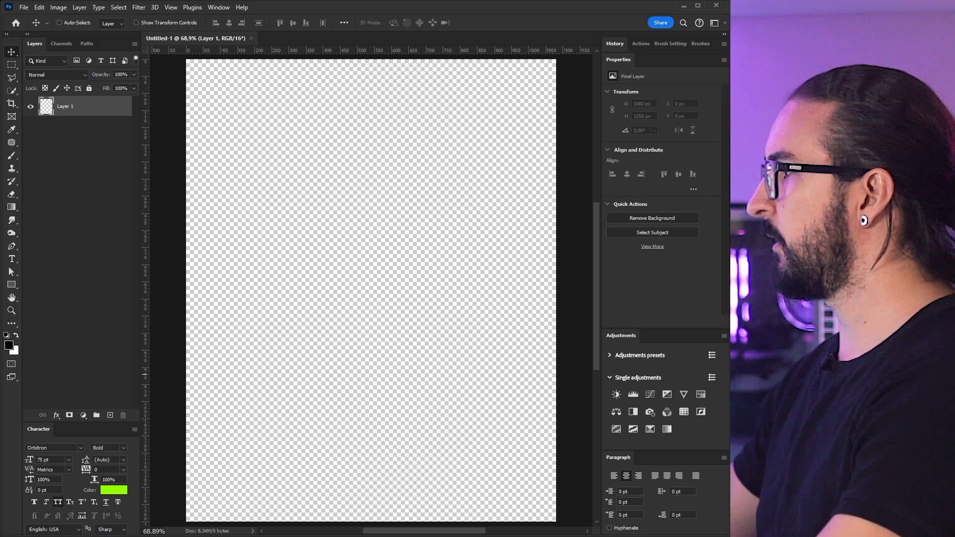
Place the half-underwater photo AdobeStock_266973904 along the canvas's lower edge and stretch it upward
left_click_drag(537, 276, 385, 265)
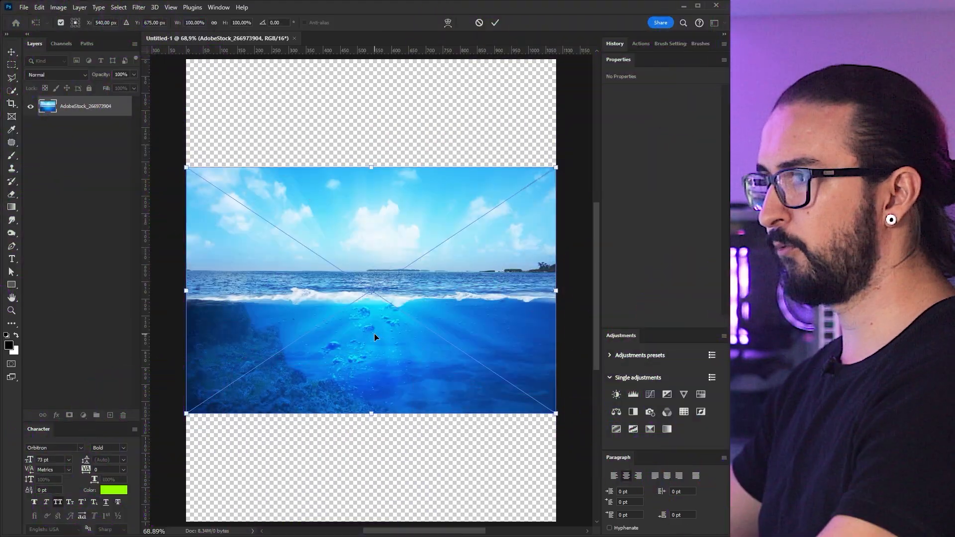
left_click_drag(375, 334, 377, 442)
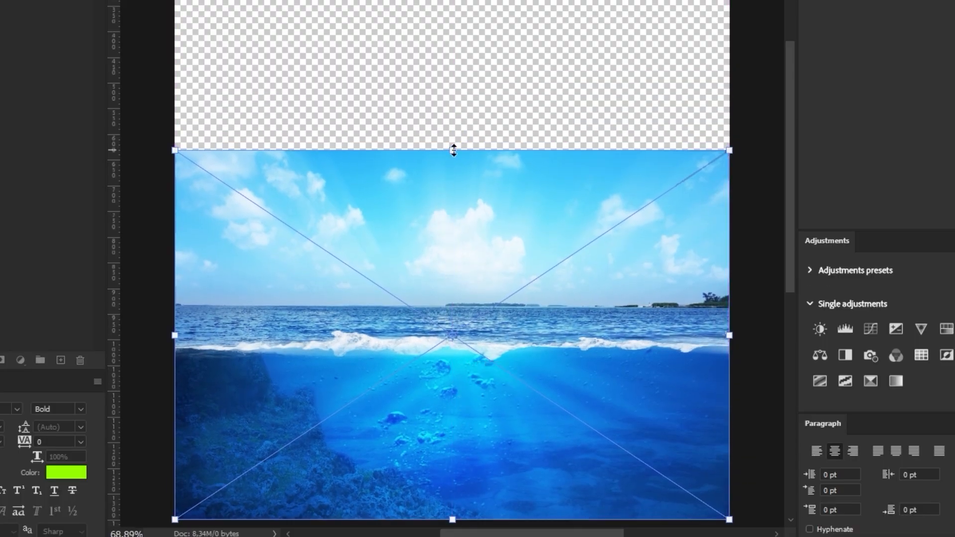
left_click_drag(454, 150, 435, 67)
key("Return")
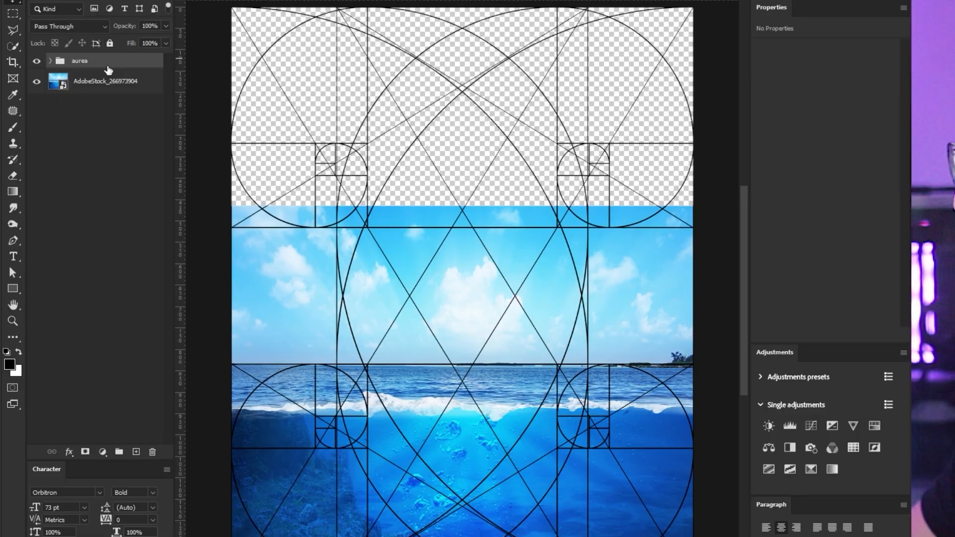
Set the opacity of the aurea guide group to 50%
key("5")
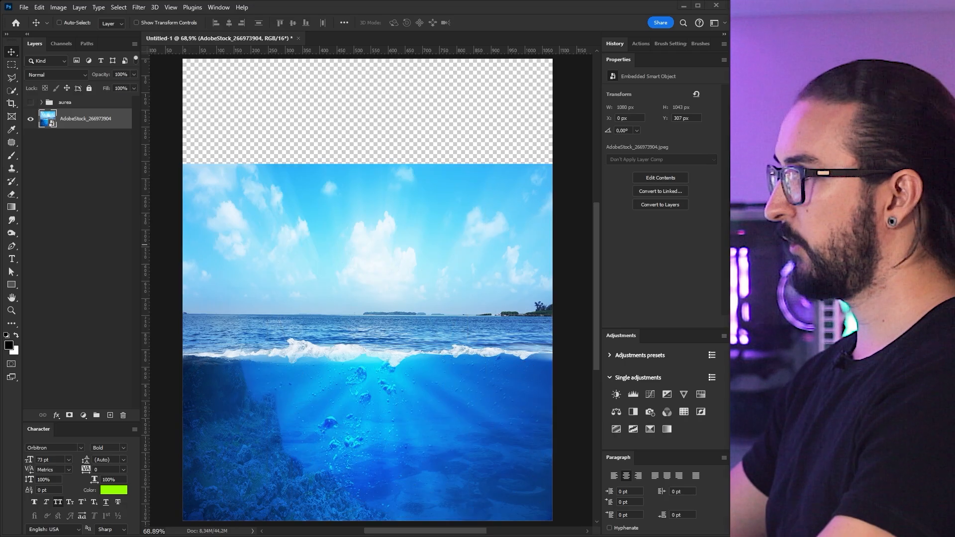
Place the wave photo AdobeStock_364492002 over the ocean background and lower it towards the waterline
left_click_drag(726, 373, 292, 358)
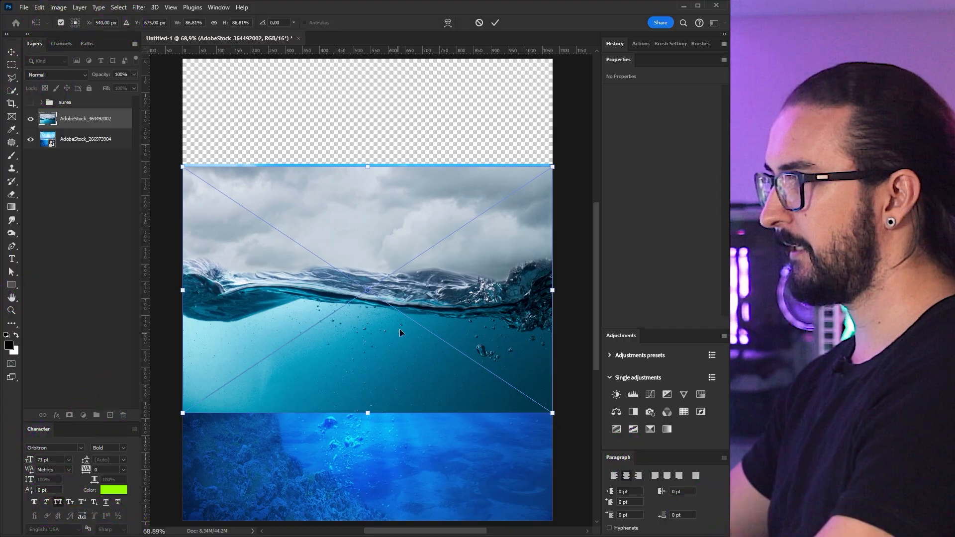
left_click_drag(400, 330, 394, 383)
key("Return")
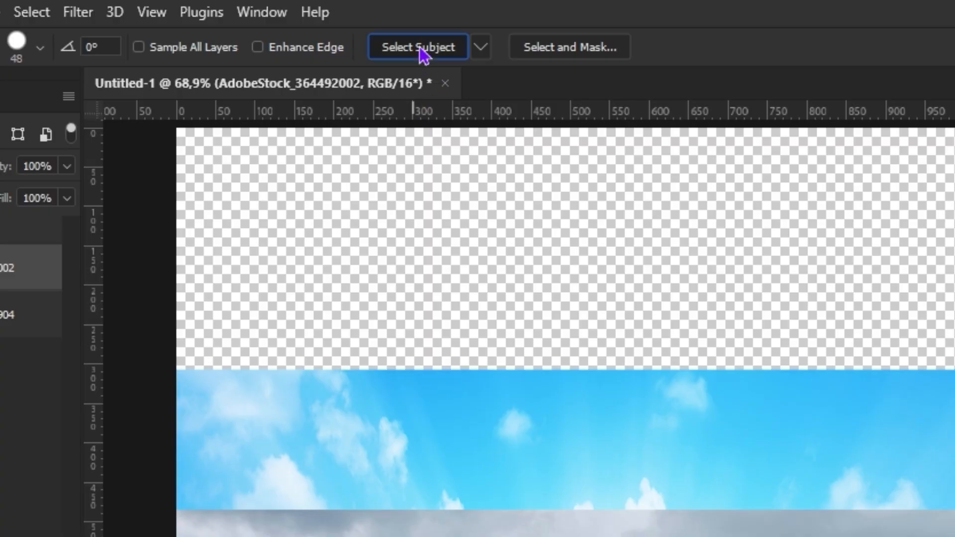
Cut out the wave with Select Subject and a layer mask, and lower it over the background's waterline
left_click(420, 49)
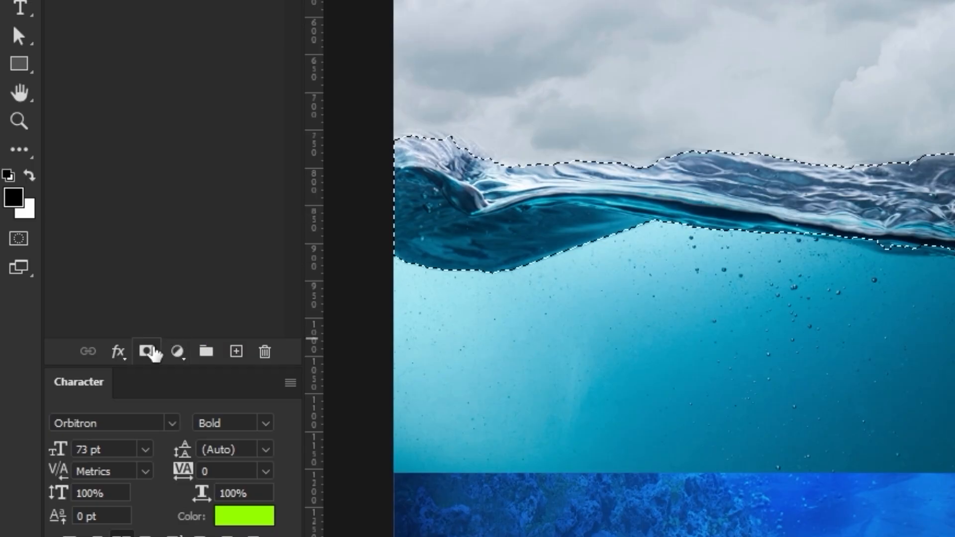
left_click(25, 375)
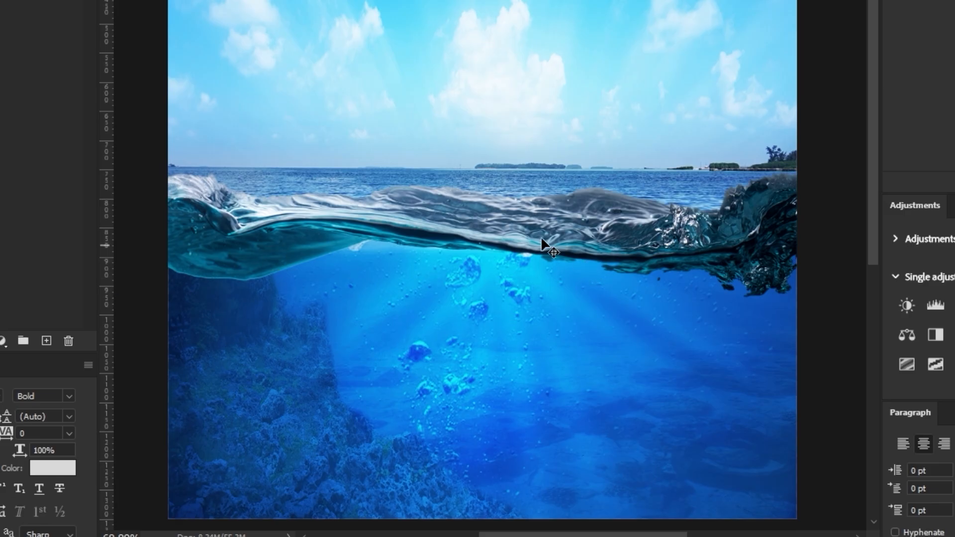
left_click_drag(543, 244, 533, 268)
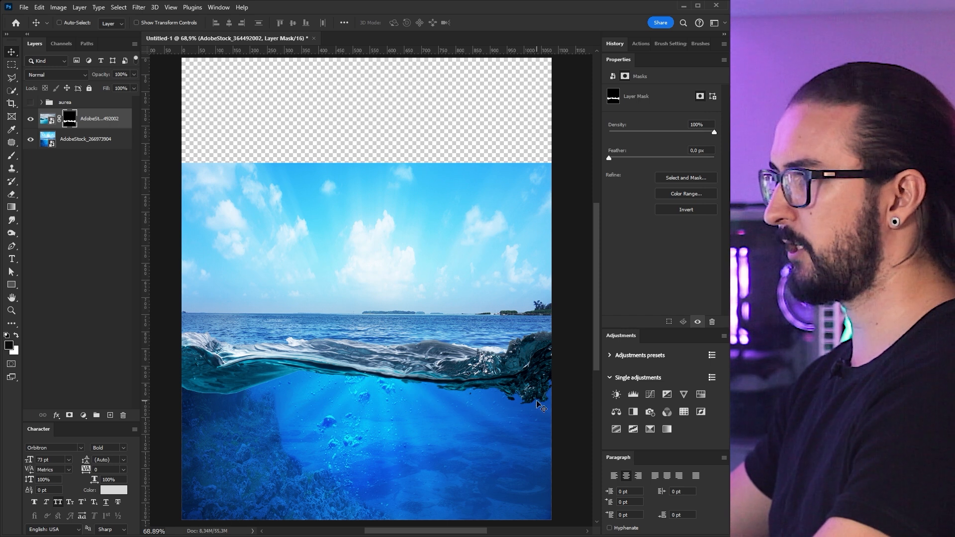
Place the open cardboard box image at about 666 x 398 px over the sea's left half, with its layer beneath the wave
left_click_drag(729, 269, 319, 299)
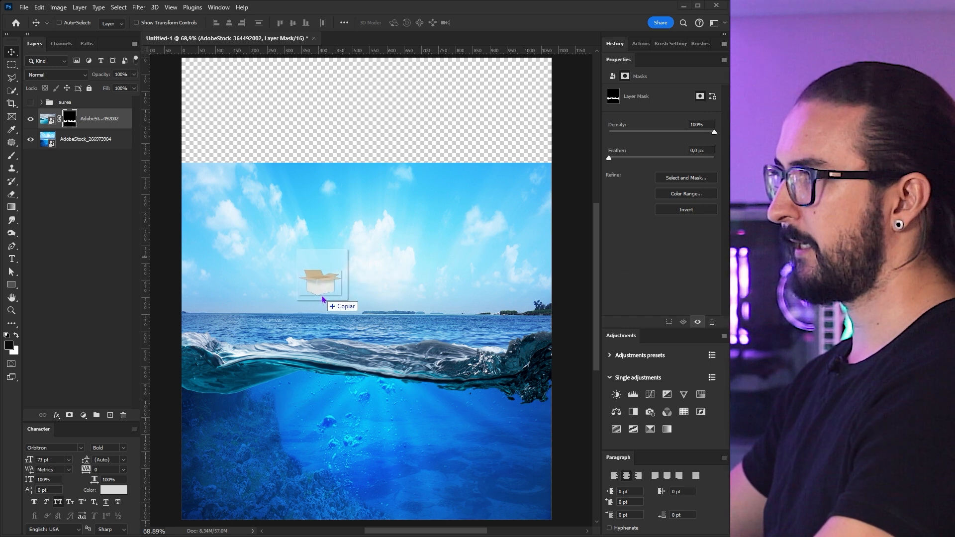
left_click_drag(551, 185, 524, 192)
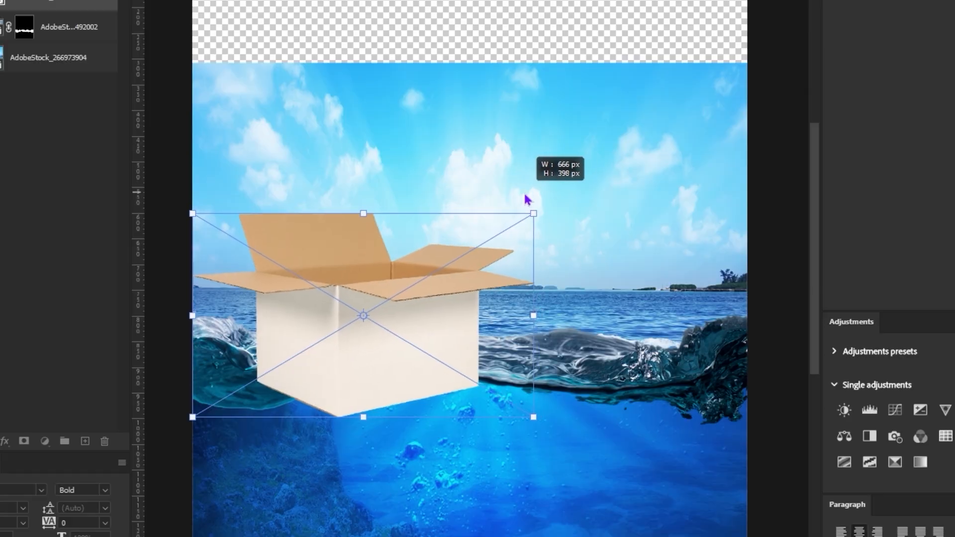
key("Return")
left_click_drag(475, 301, 484, 284)
left_click_drag(51, 14, 43, 30)
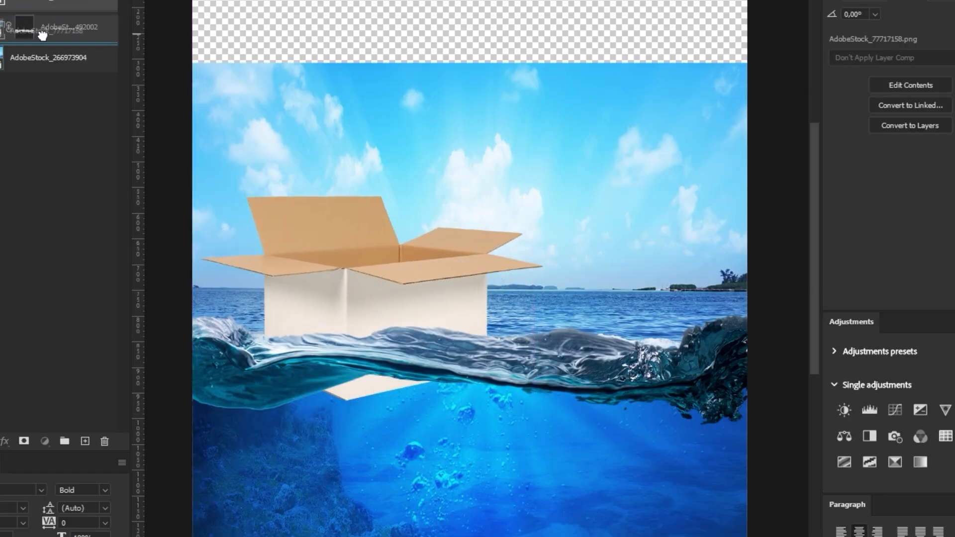
mouse_move(395, 354)
left_mouse_down()
mouse_move(384, 320)
mouse_move(381, 350)
left_mouse_up()
Rotate the box to -2.55°, scale it down slightly and reposition it behind the wave
key("ctrl+t")
left_click_drag(549, 398, 531, 403)
left_click_drag(523, 192, 508, 198)
left_click_drag(439, 282, 451, 288)
key("Return")
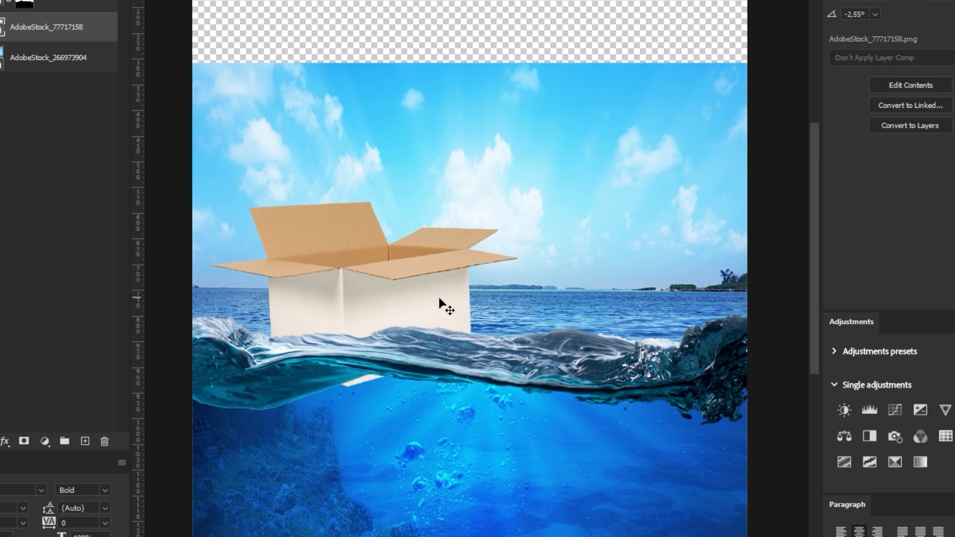
Lower the wave, the underwater background and the box in the composition, compressing the background vertically
left_click_drag(573, 383, 582, 468)
left_click(578, 294)
key("ctrl+t")
left_click_drag(494, 63, 471, 154)
left_click_drag(525, 275, 527, 323)
key("Return")
left_click_drag(392, 305, 392, 362)
left_click_drag(347, 309, 335, 275)
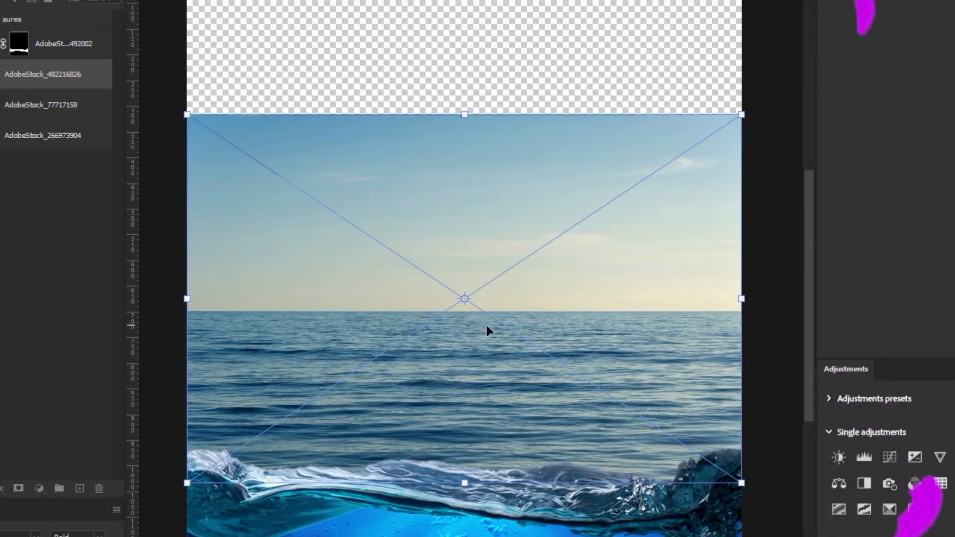
Stretch the open-sea photo AdobeStock_482216826 upward to a height of 879 px and move its layer beneath the box
mouse_move(409, 320)
left_mouse_down()
mouse_move(411, 276)
mouse_move(413, 323)
left_mouse_up()
left_click_drag(535, 353, 520, 350)
left_click_drag(464, 117, 453, 31)
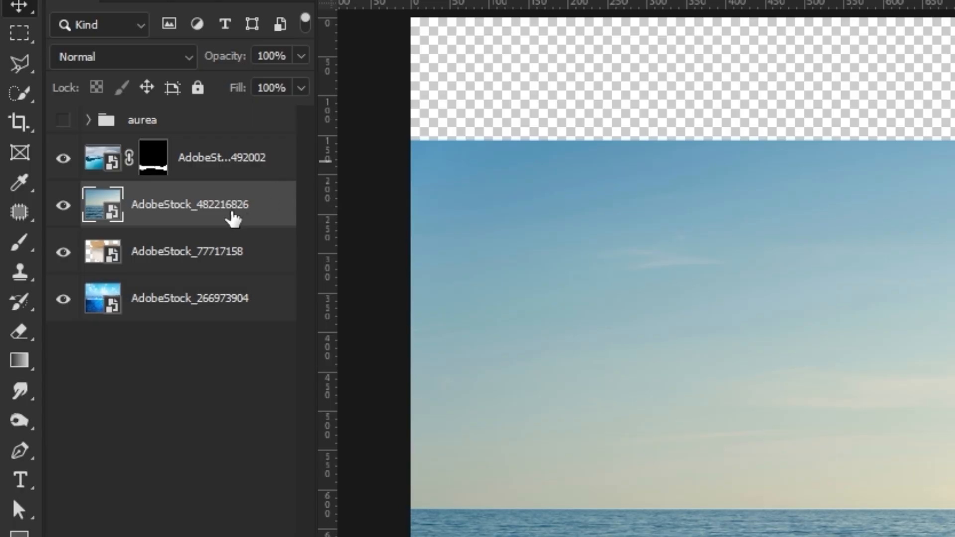
left_click_drag(233, 218, 211, 277)
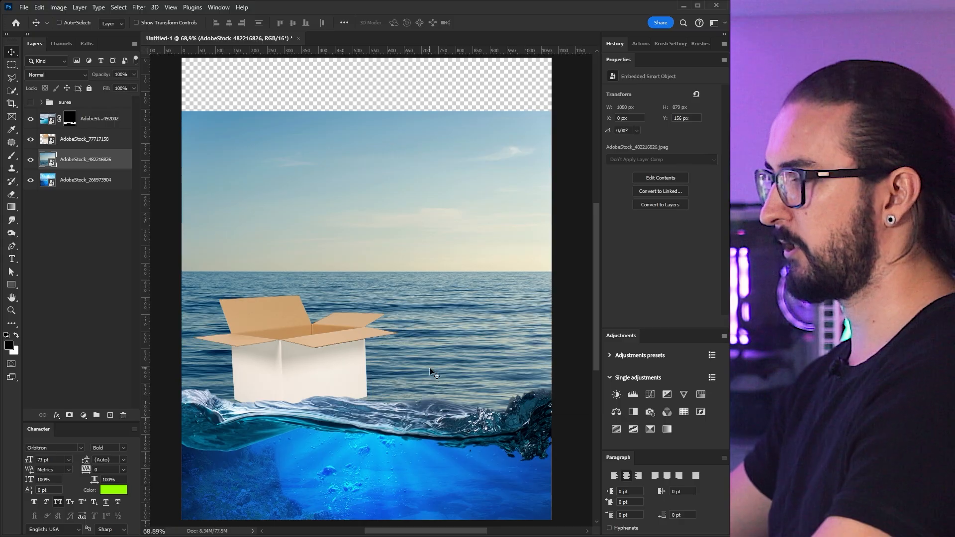
Select the open-sea photo from its horizon downward and mask out its sky
key("m")
left_click_drag(181, 486, 564, 271)
left_click_drag(827, 63, 828, 62)
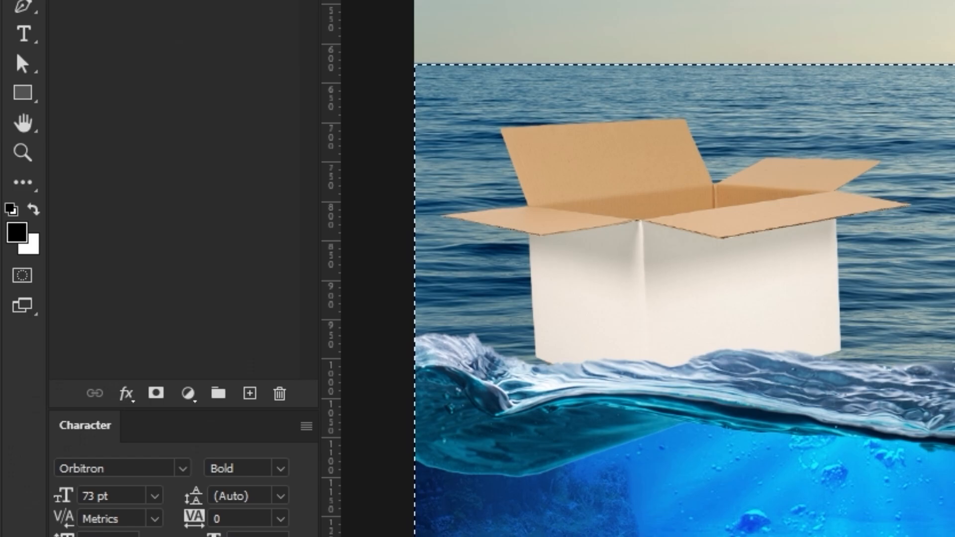
left_click(154, 393)
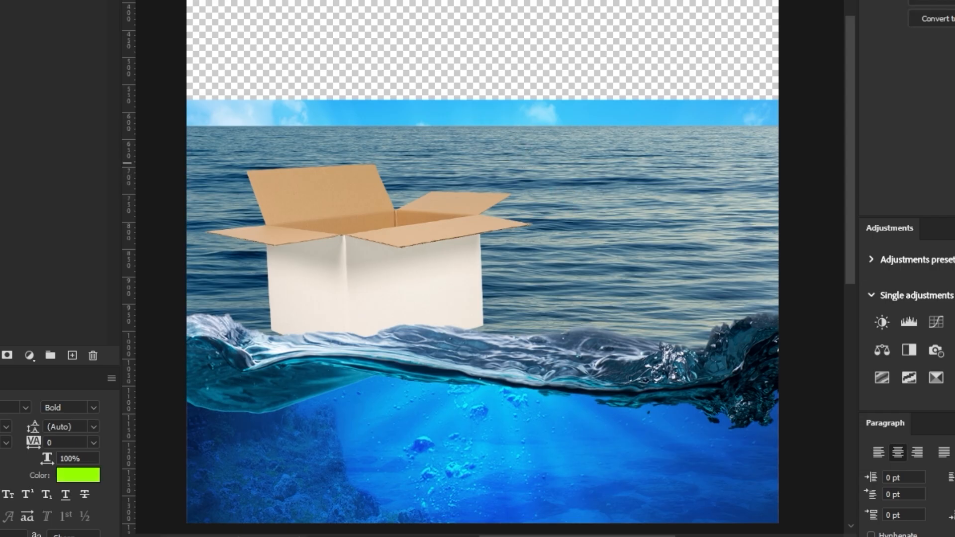
Isolate the underwater background photo and mask it to the area from just above its waterline down to the bottom edge
left_click(1, 163)
left_click(1, 163)
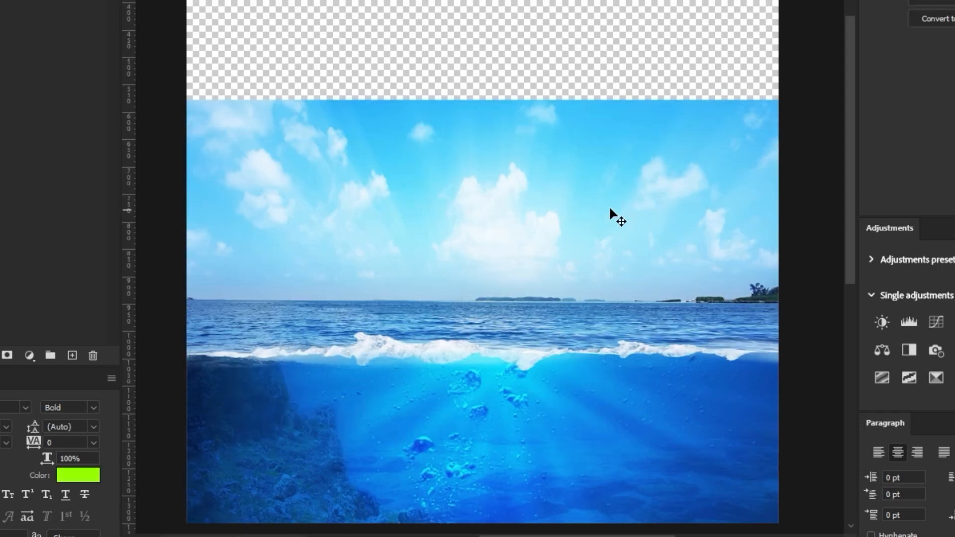
left_click_drag(162, 385, 792, 182)
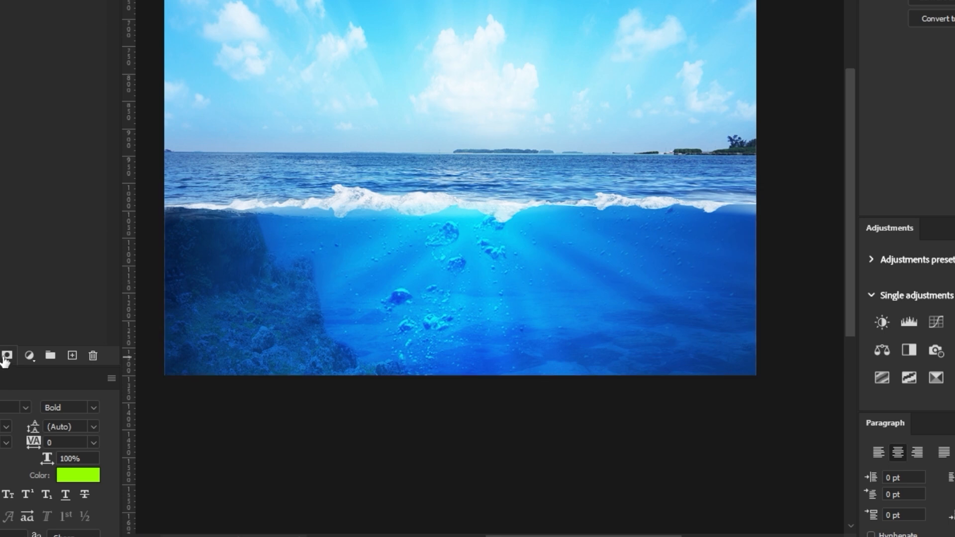
left_click(7, 356)
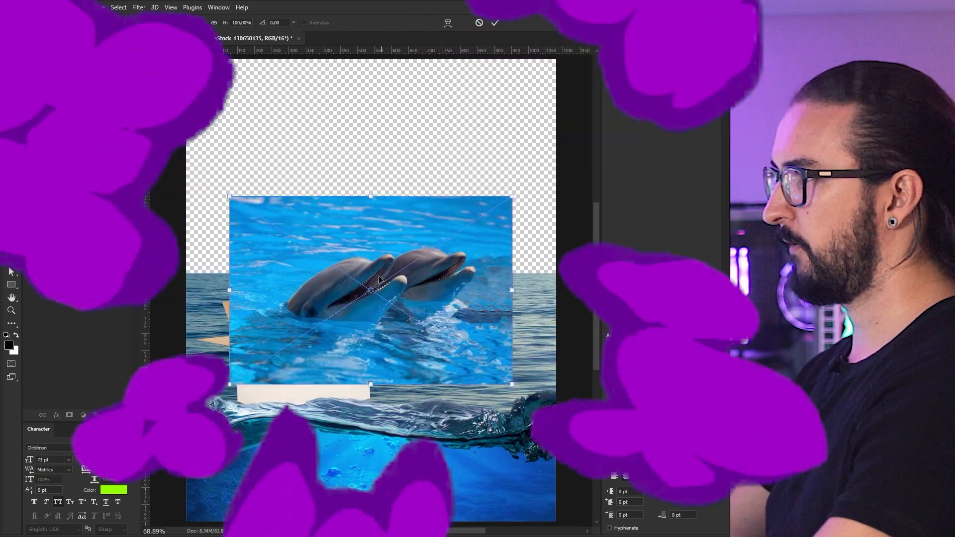
Place the dolphin-pair photo AdobeStock_130650135 and mask out everything except the two dolphins
key("Return")
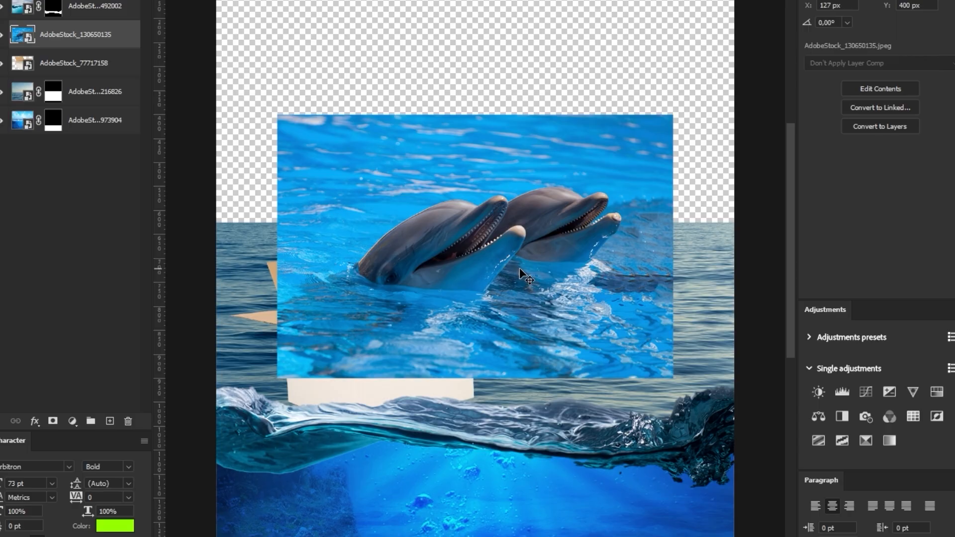
key("w")
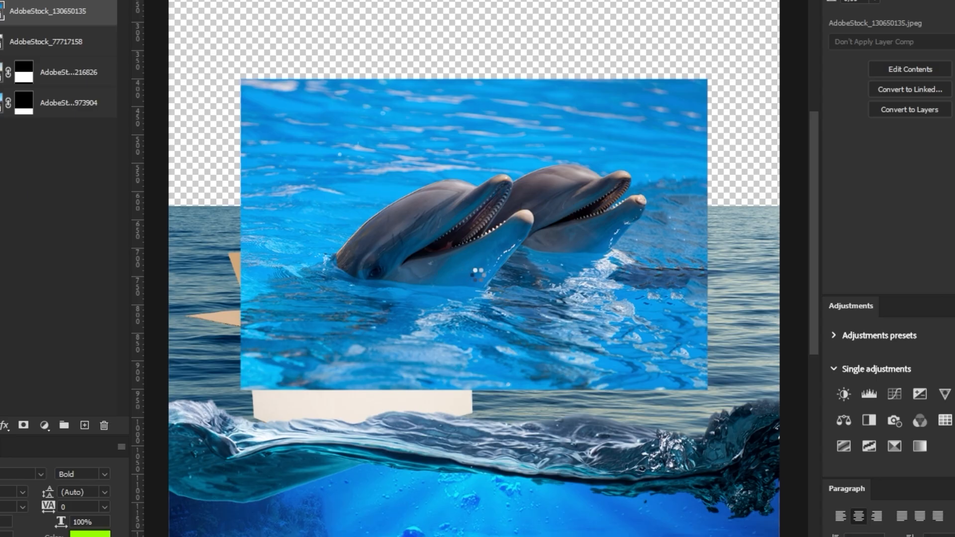
scroll(569, 224, "down", 2)
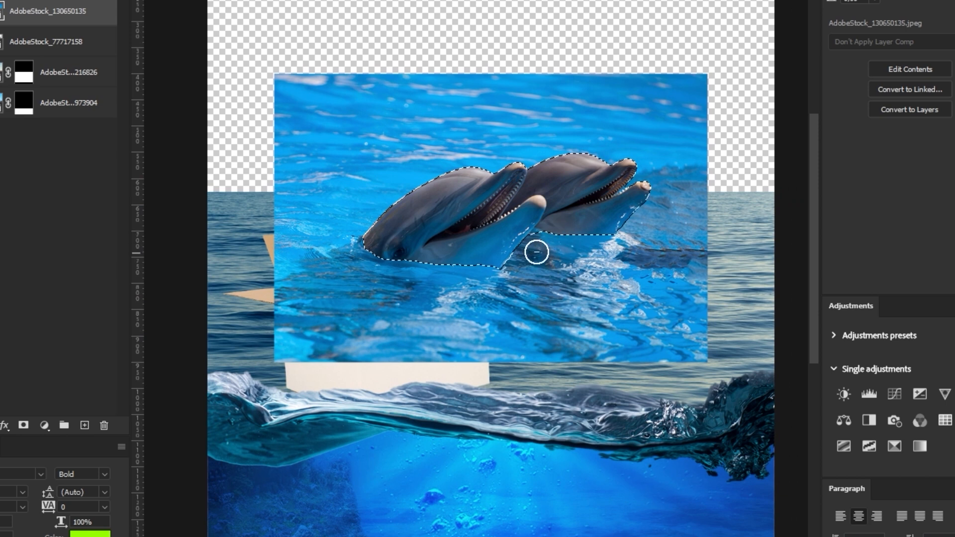
left_click(23, 425)
Flip the dolphin pair horizontally, scale it down and position it at the canvas's right edge behind the wave
key("ctrl+t")
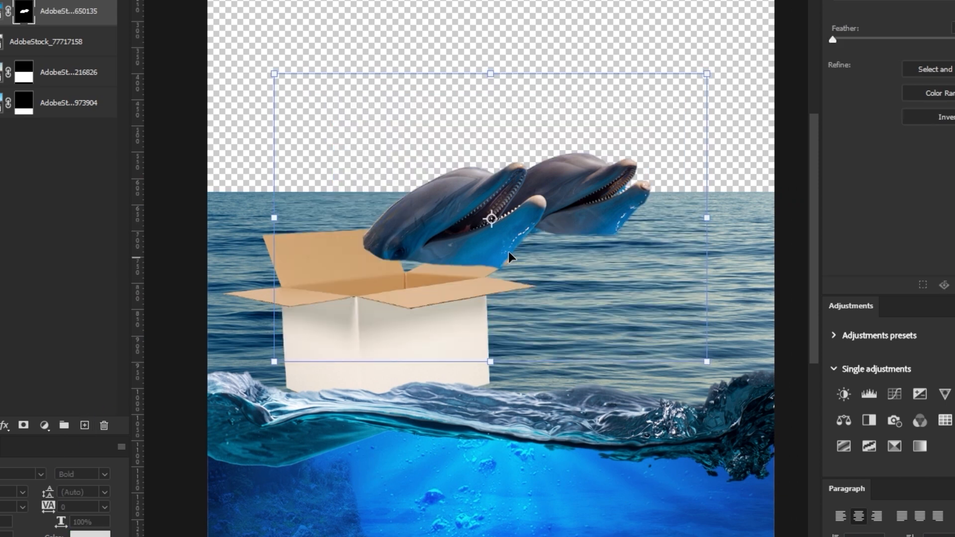
right_click(501, 235)
left_click(580, 530)
left_click_drag(542, 201, 553, 281)
left_click_drag(222, 94, 389, 159)
left_click_drag(669, 357, 666, 312)
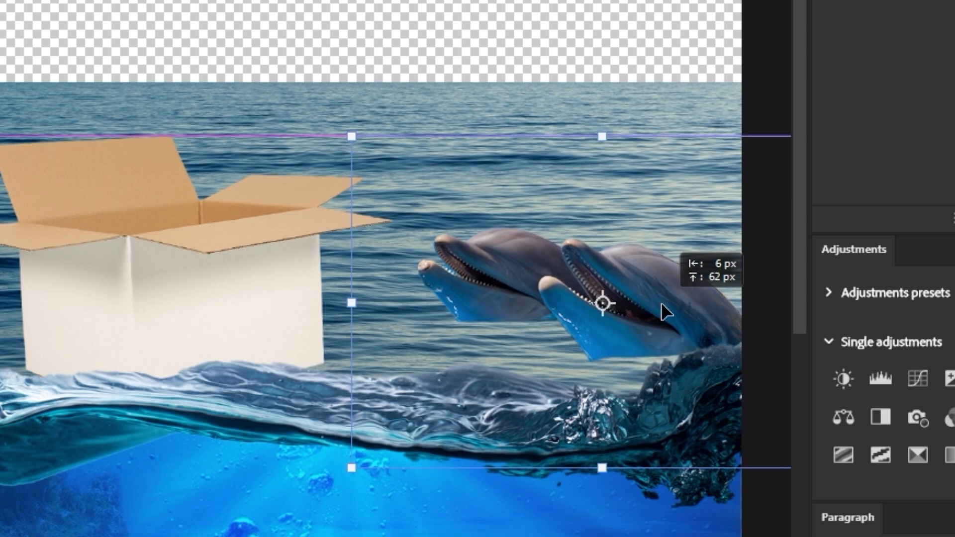
Lower the wave and the dolphin pair slightly so the dolphins sit closer to the water
left_click_drag(662, 432, 661, 445)
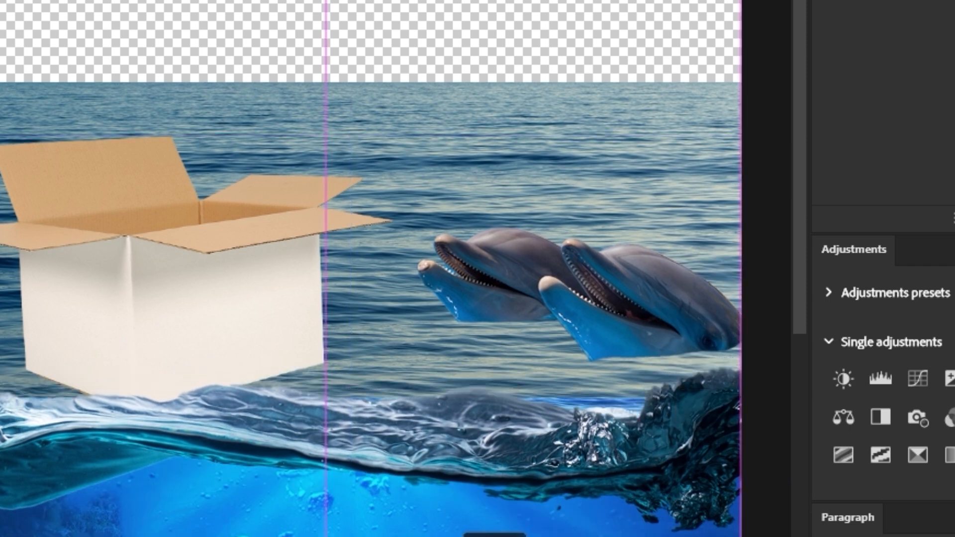
left_click_drag(671, 300, 674, 323)
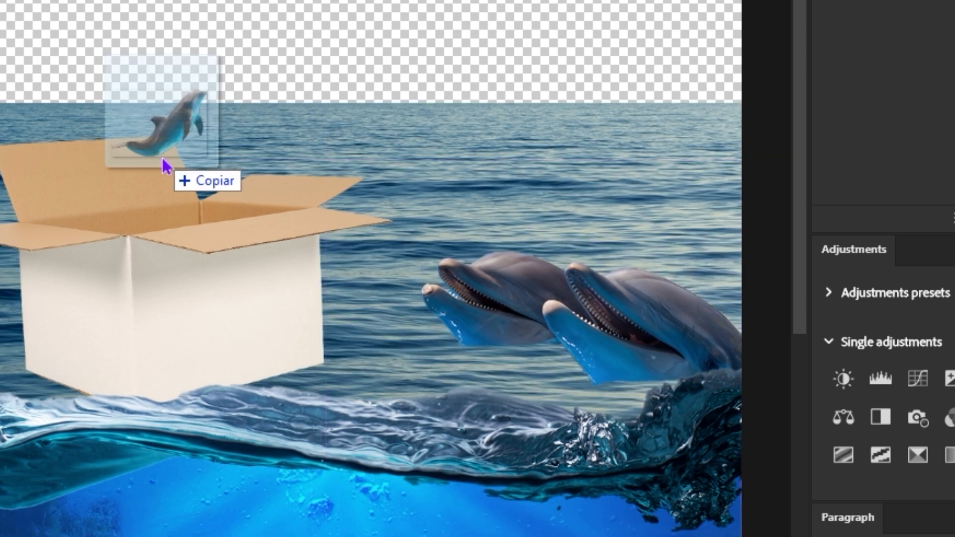
Place the leaping dolphin AdobeStock_81568444, flip it horizontally and position it partly underwater at the canvas's right edge
left_click_drag(162, 157, 256, 122)
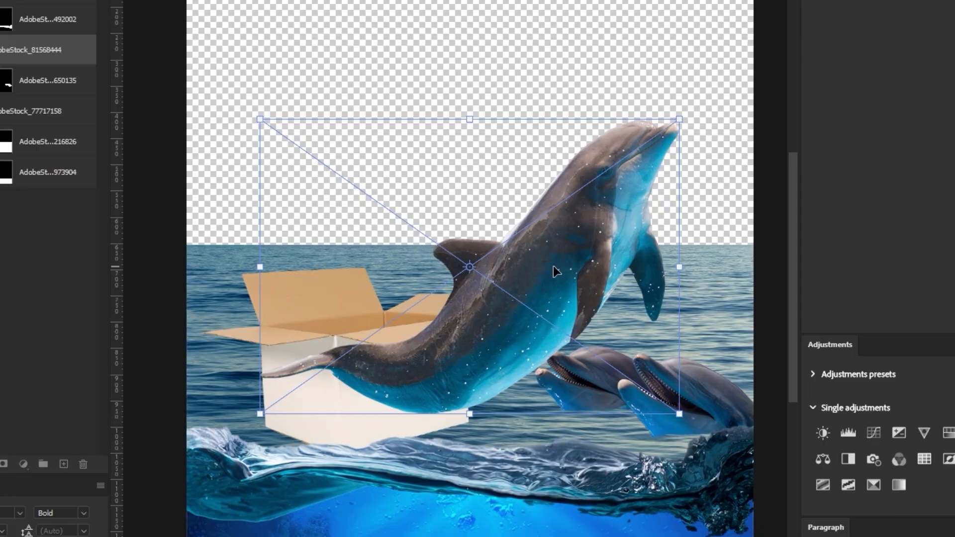
right_click(555, 271)
left_click(609, 419)
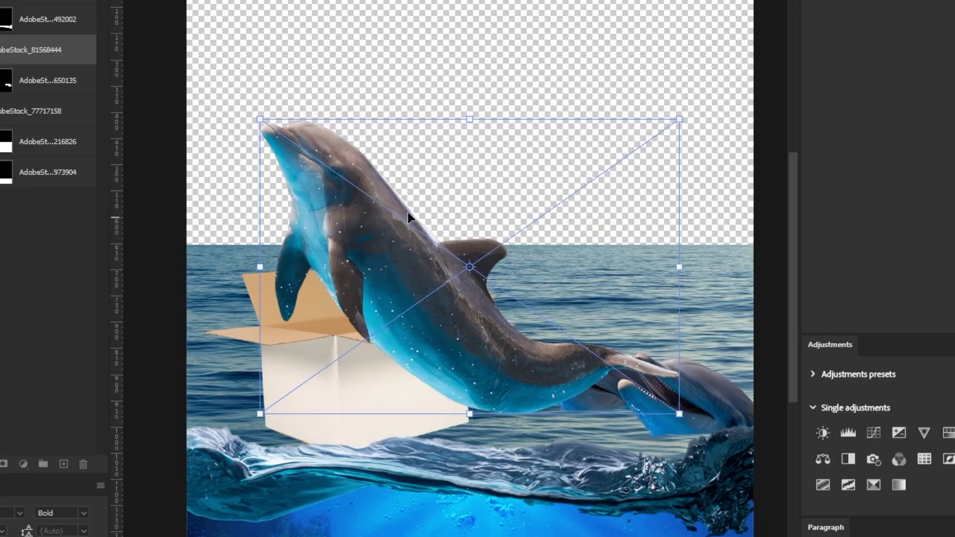
scroll(408, 212, "down", 3)
left_click_drag(355, 135, 646, 360)
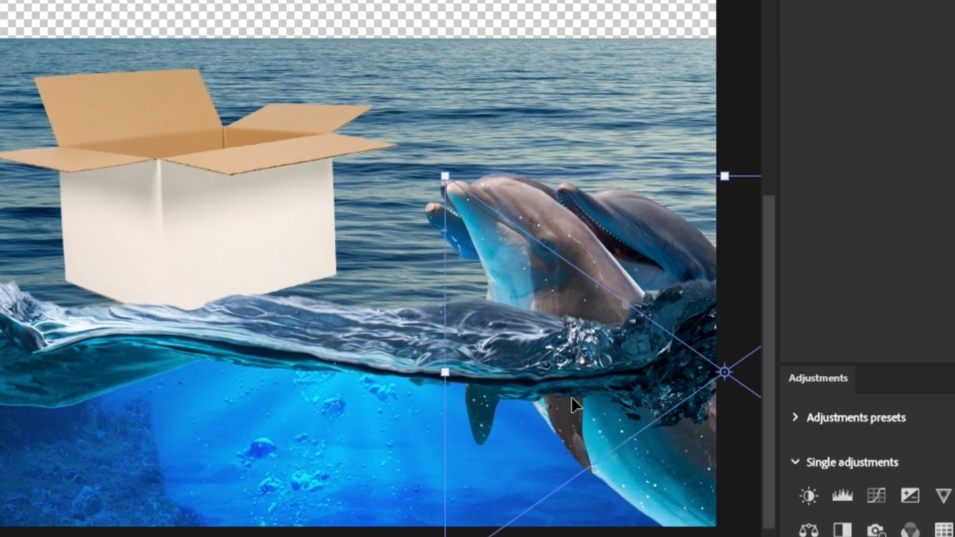
key("Return")
Send the single dolphin's layer behind the dolphin pair and shift it about 54 px right and 36 px down
key("ctrl+[")
key("ctrl+[")
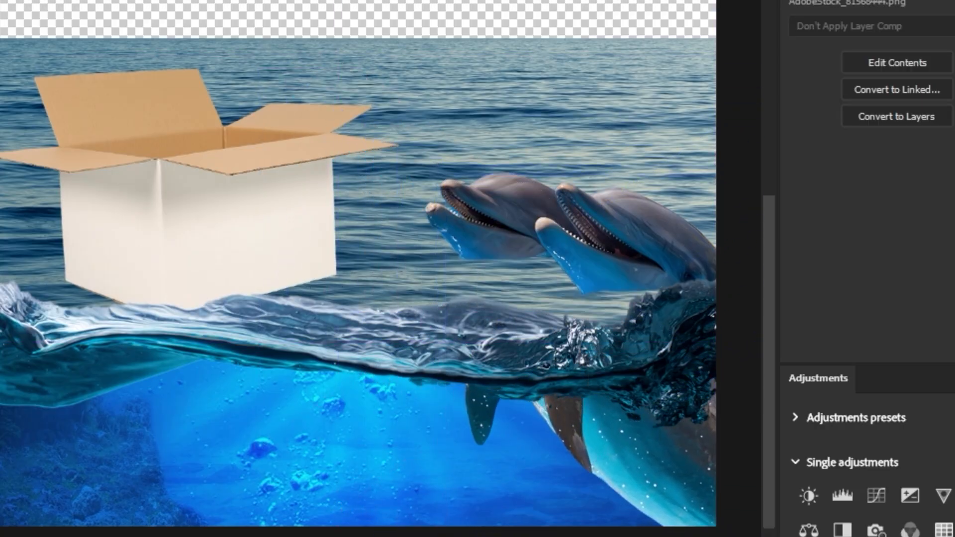
left_click_drag(711, 230, 559, 213)
left_click_drag(454, 383, 512, 426)
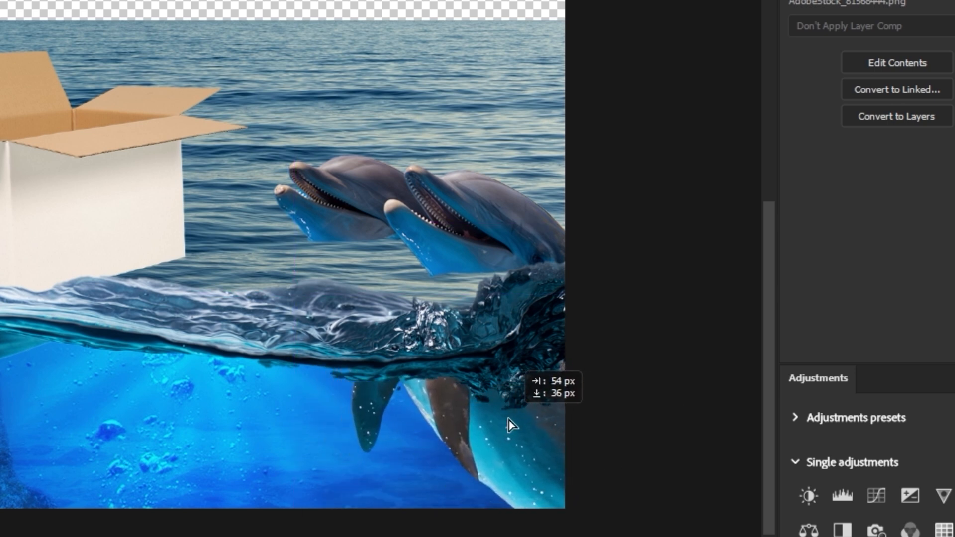
Scale the single leaping dolphin to 686 x 481 px and position it underwater at X 737 px, Y 895 px
key("ctrl+t")
left_click_drag(331, 536, 597, 446)
key("Return")
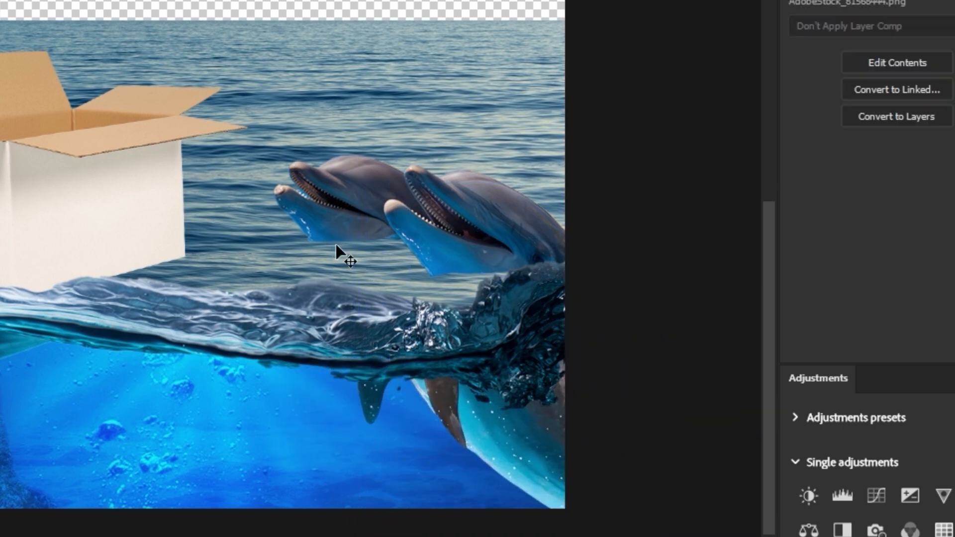
left_click_drag(452, 378, 472, 430)
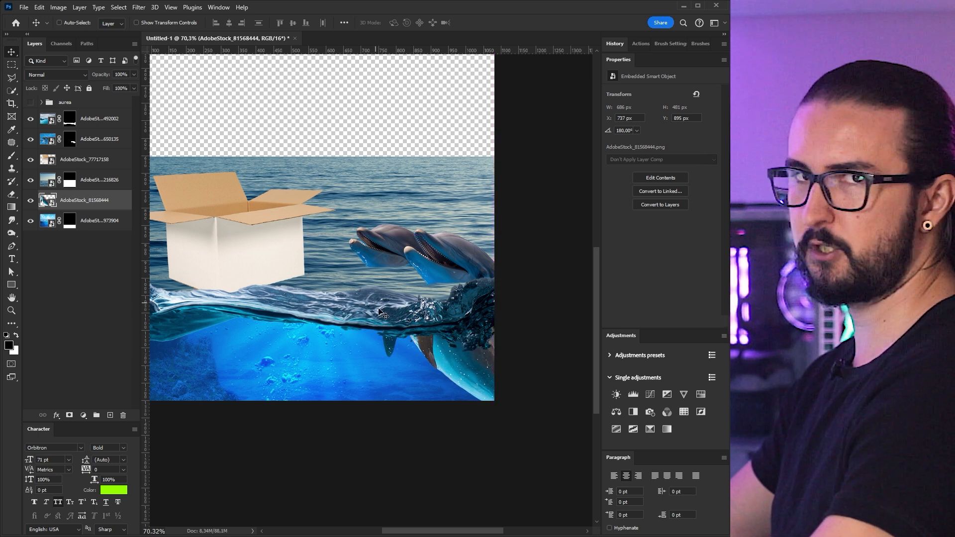
left_click_drag(345, 282, 303, 280)
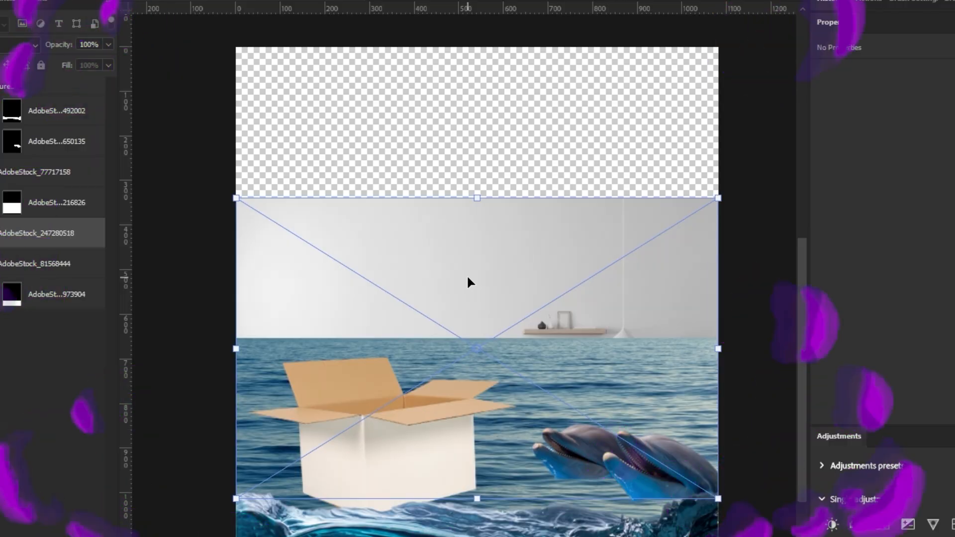
Place the living-room image AdobeStock_247280518 behind the ocean surface, enlarge it beyond the canvas width and move it up to fill the background
left_click_drag(465, 191, 461, 180)
left_click_drag(478, 392, 477, 506)
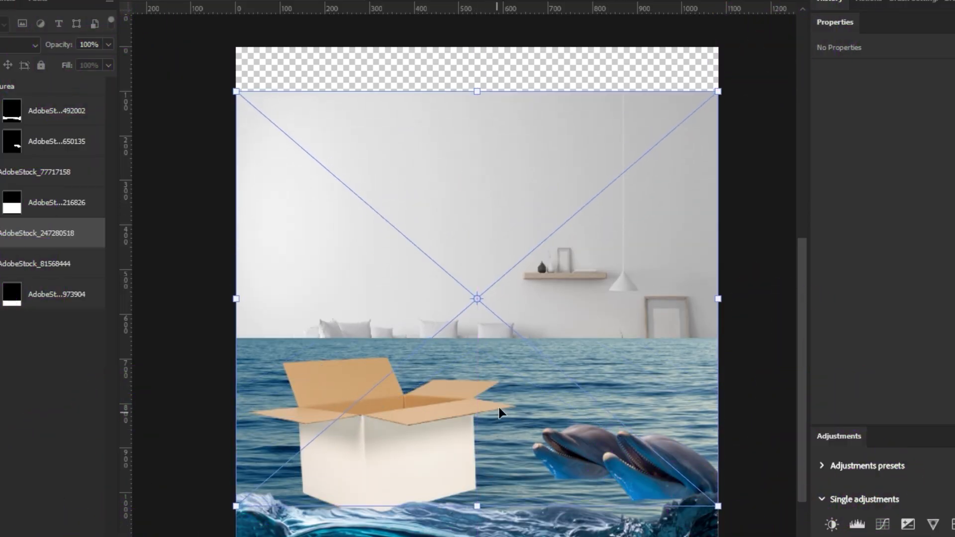
scroll(510, 307, "down", 10)
left_click_drag(582, 235, 622, 211)
left_click_drag(563, 286, 566, 256)
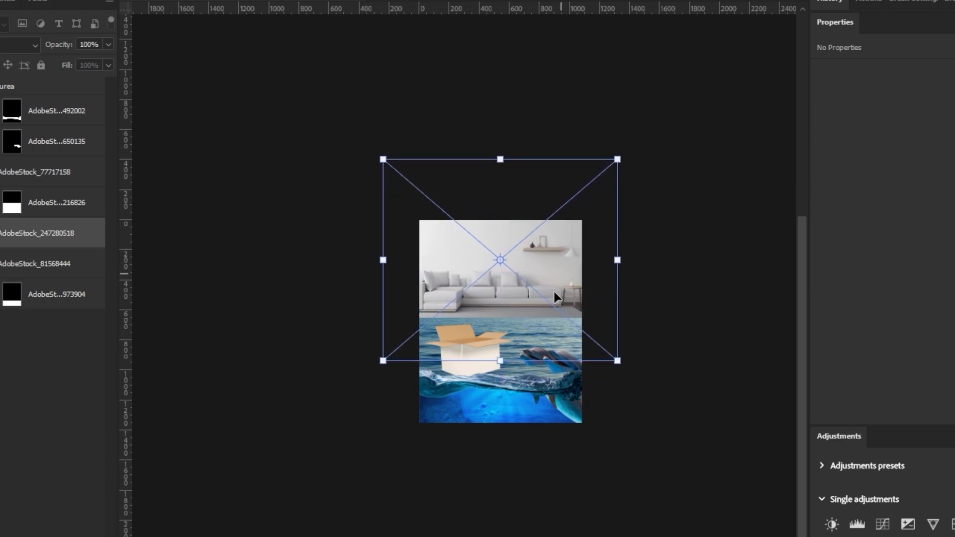
Flip the living-room image horizontally, scale it to 1451 x 1251 px and position it at X -241 px, Y -356 px
right_click(540, 302)
key("Escape")
scroll(502, 314, "up", 5)
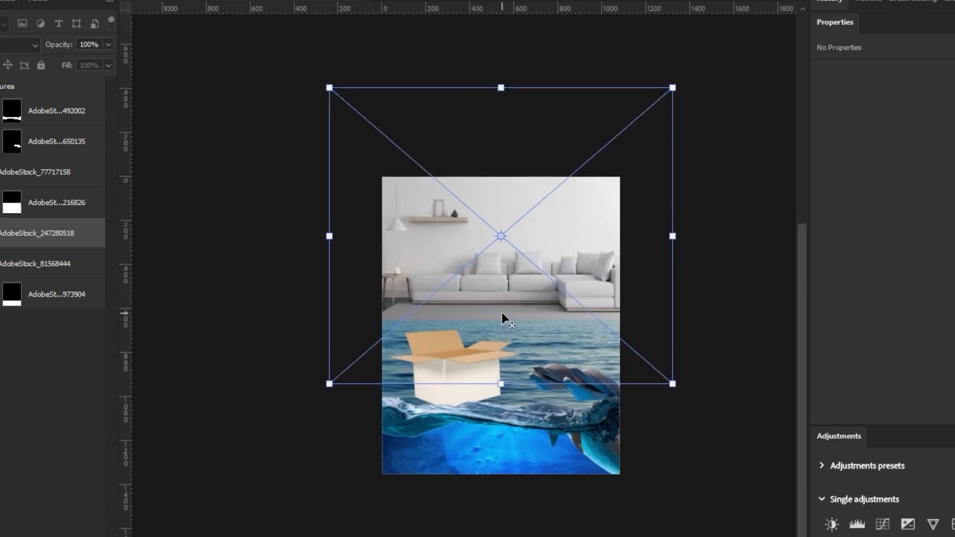
left_click_drag(556, 282, 533, 296)
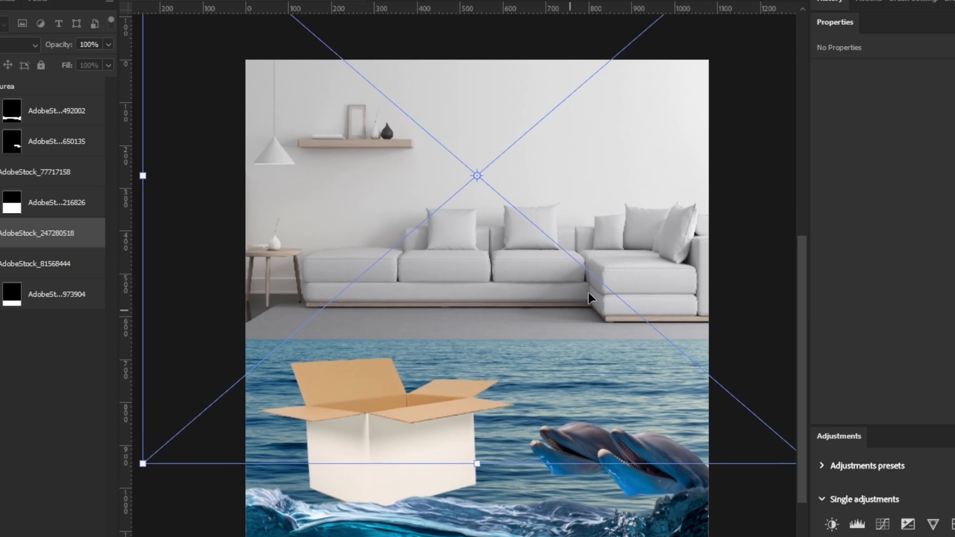
left_click_drag(143, 464, 166, 443)
left_click_drag(431, 325, 411, 335)
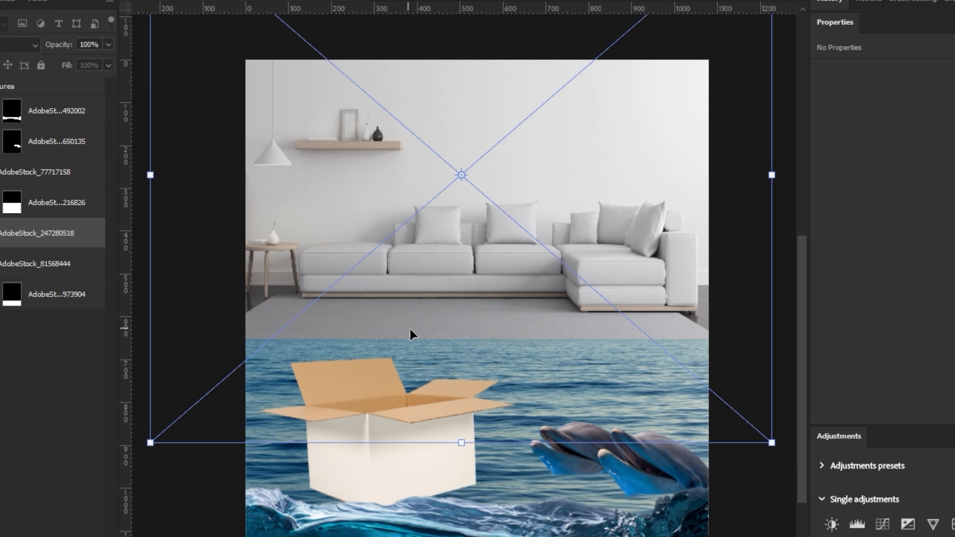
left_click_drag(455, 311, 454, 314)
key("Return")
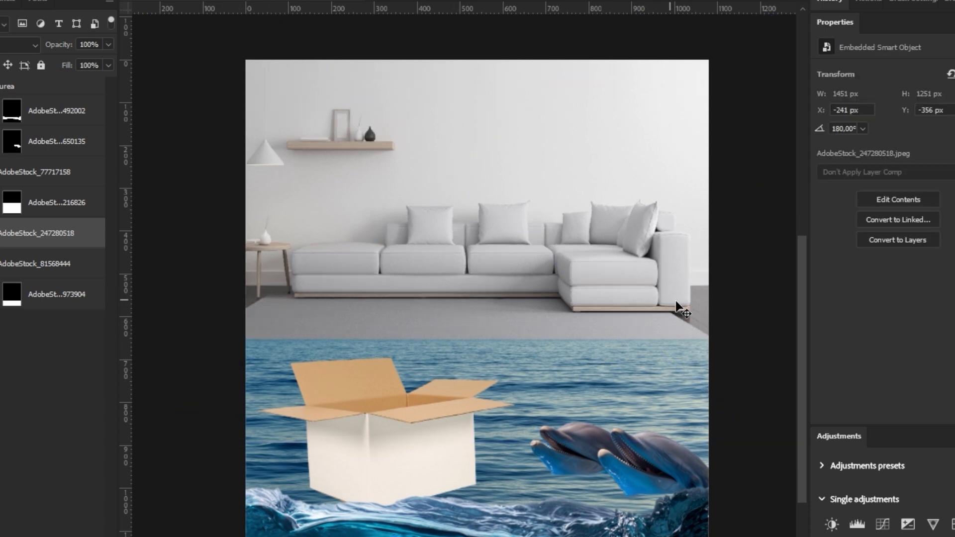
Narrow the living-room image to 1340 px wide and position it at X -169 px, Y -303 px
key("ctrl+t")
left_click_drag(761, 177, 742, 181)
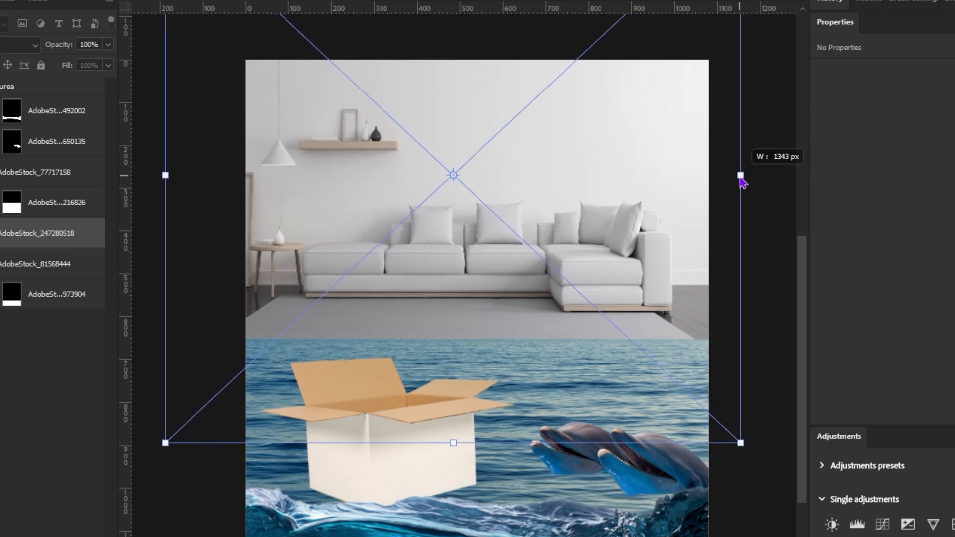
key("Return")
key("Down")
key("Down")
key("Down")
key("Down")
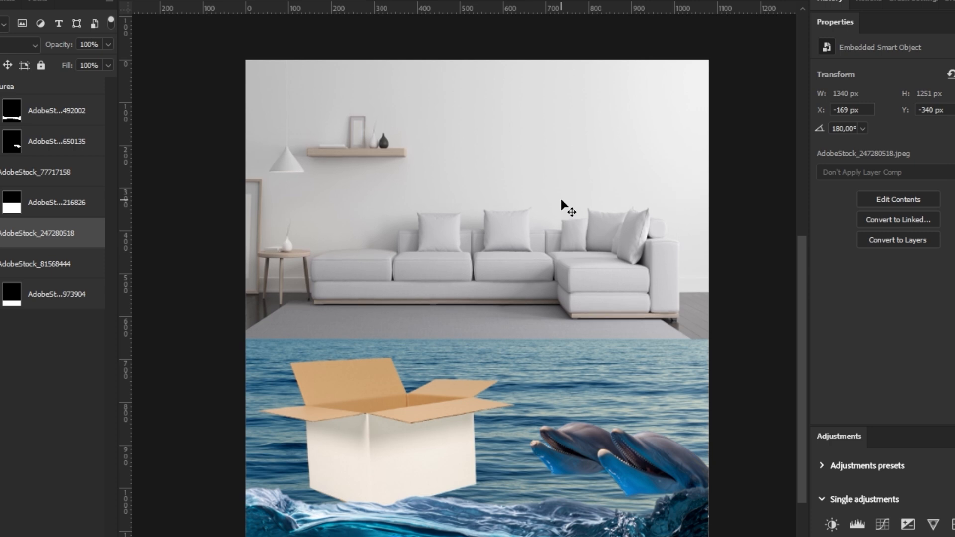
key("shift+Down")
key("shift+Down")
key("shift+Down")
key("shift+Down")
key("Down")
key("Down")
key("Down")
key("Down")
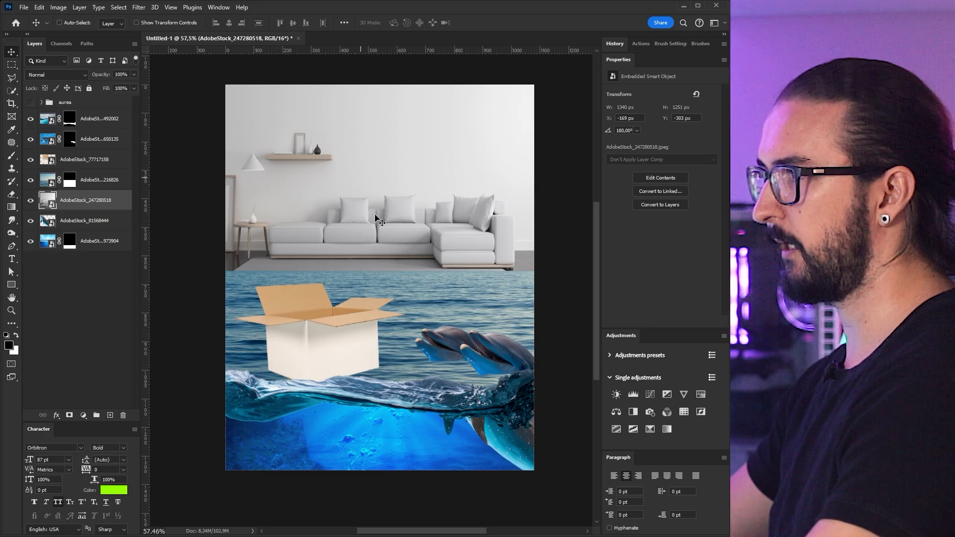
Raise the ocean surface layer so its horizon covers the living-room rug and meets the sofa's base
left_click(564, 378)
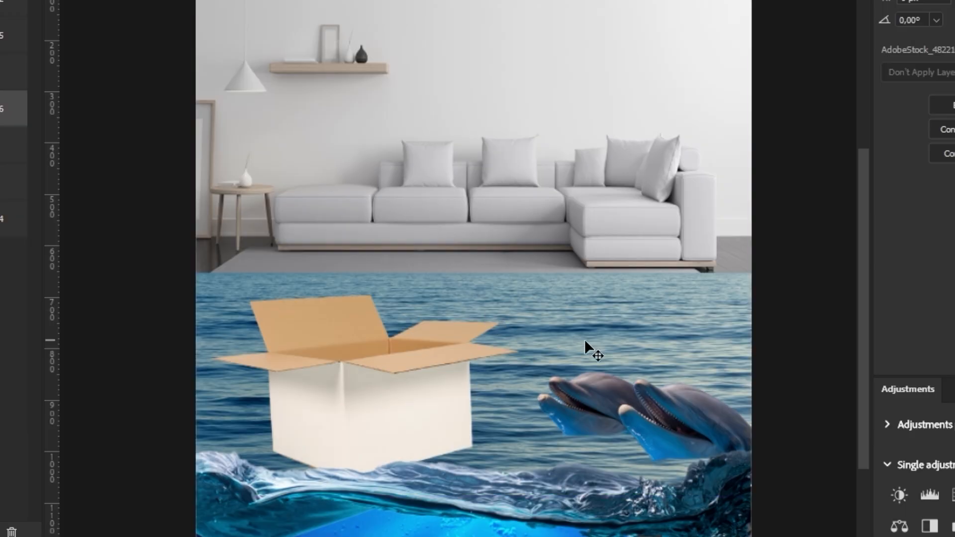
key("ctrl+t")
left_click_drag(491, 138, 484, 119)
scroll(251, 382, "up", 5)
scroll(261, 351, "up", 3)
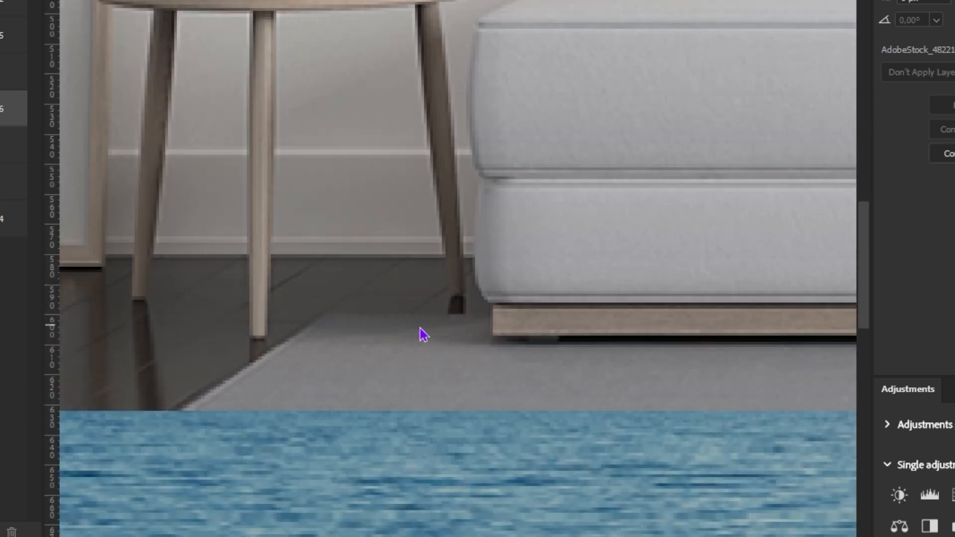
scroll(354, 353, "down", 7)
left_click_drag(577, 185, 501, 207)
left_click_drag(578, 18, 577, 1)
left_click_drag(577, 342, 578, 334)
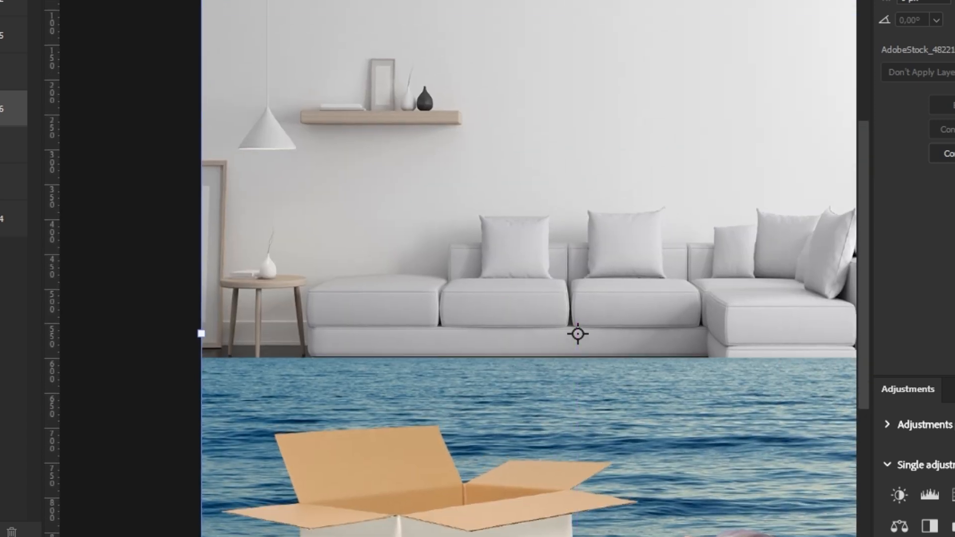
key("Return")
scroll(558, 194, "down", 3)
Lower the cardboard box to Y 715 px so it sits deeper behind the wave
left_click_drag(559, 194, 447, 169)
left_click(411, 419)
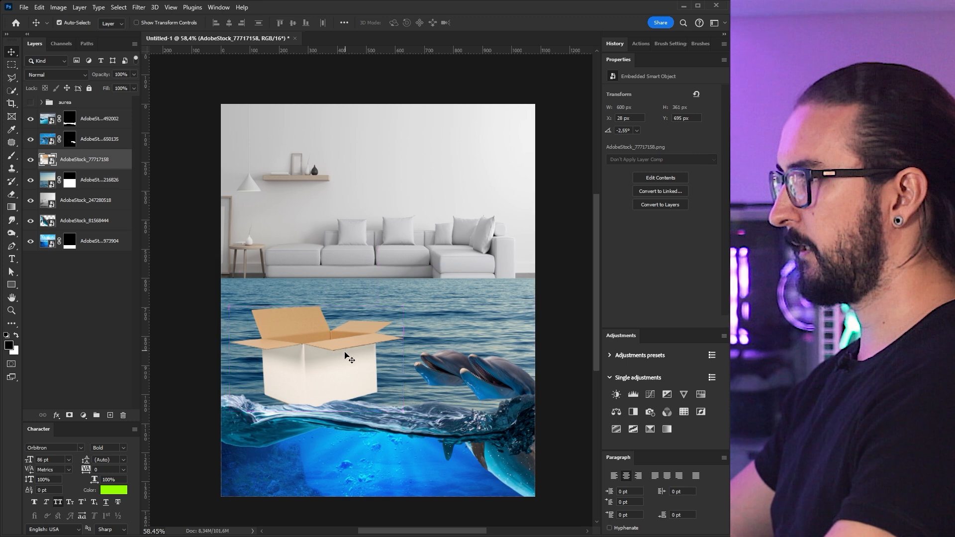
key("shift+Down")
key("shift+Down")
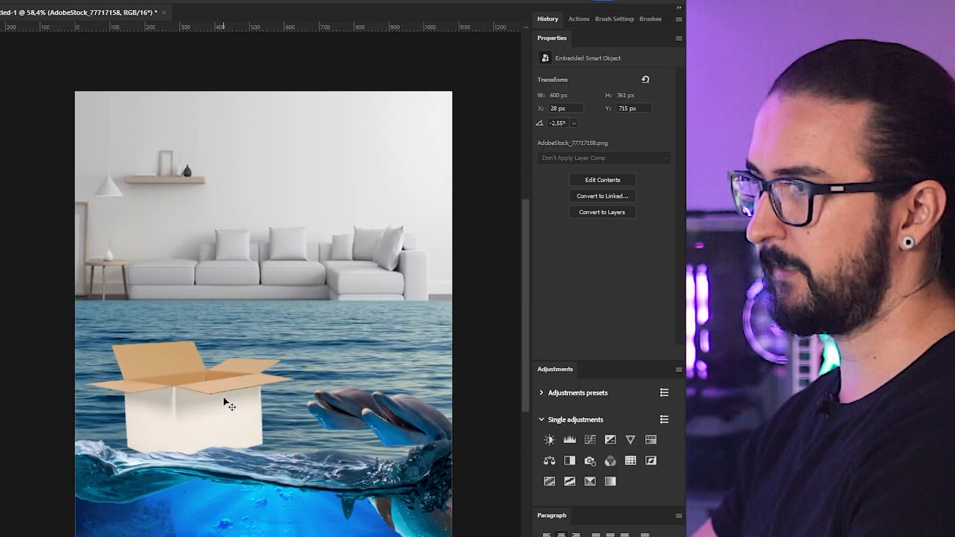
left_click(225, 400)
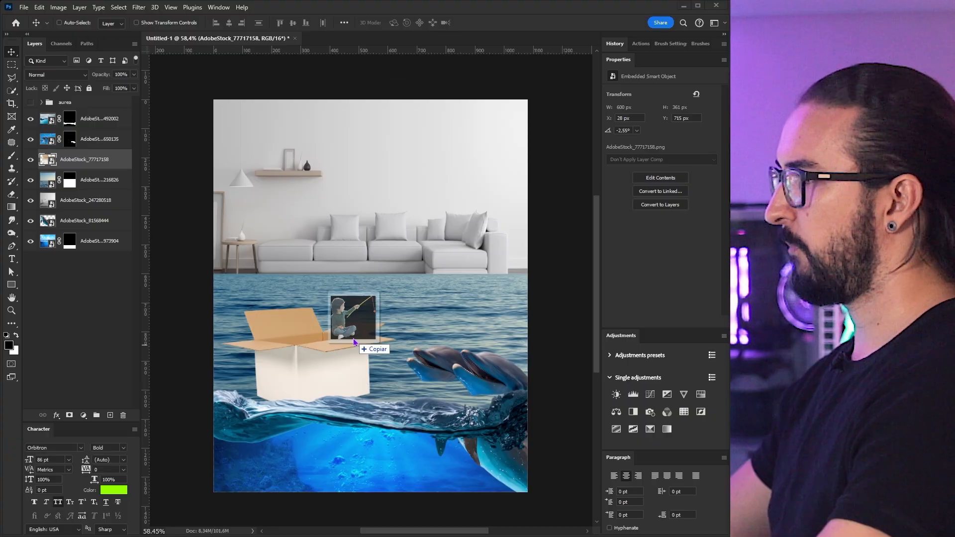
Place the image of the child with a fishing rod, AdobeStock_395473589, scale it down and position it over the cardboard box
left_click_drag(354, 342, 354, 344)
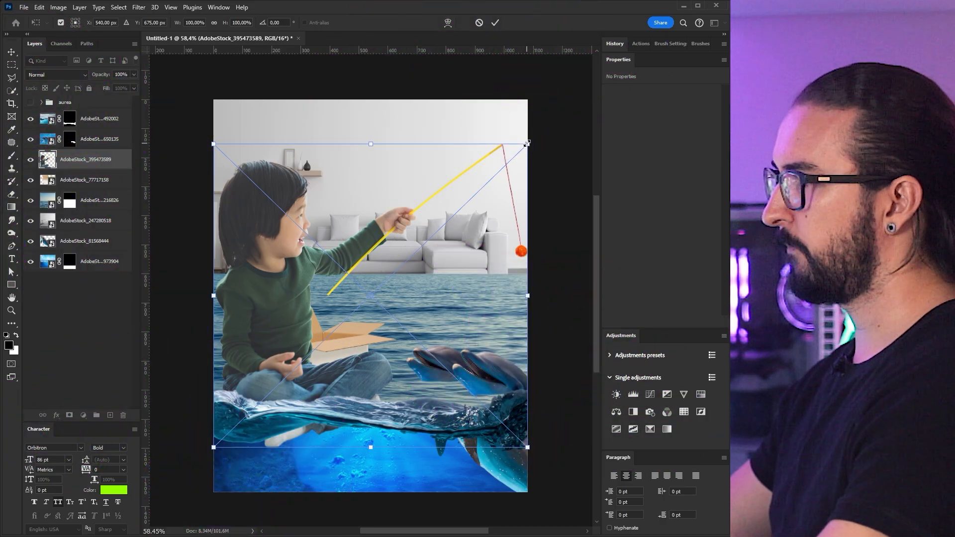
left_click_drag(527, 144, 448, 222)
left_click_drag(386, 304, 376, 327)
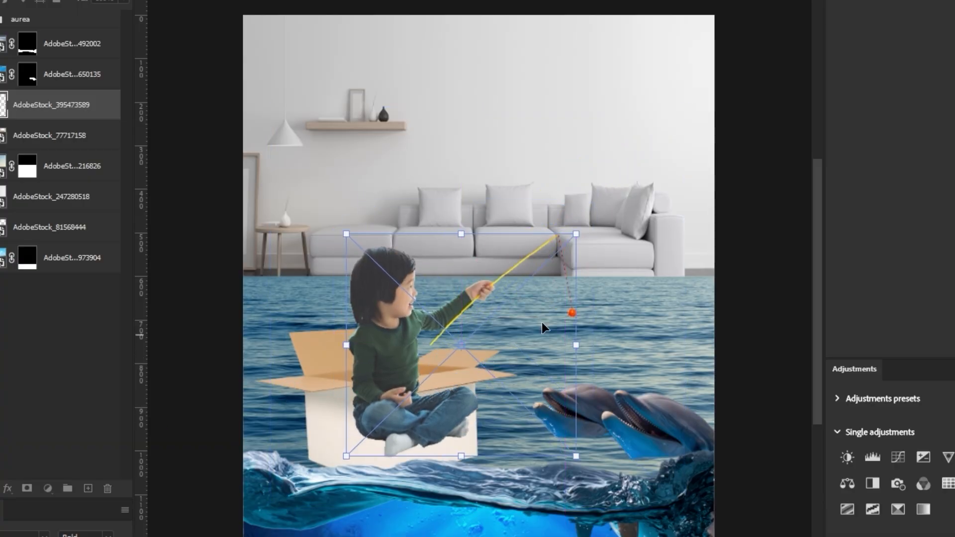
left_click_drag(577, 234, 619, 244)
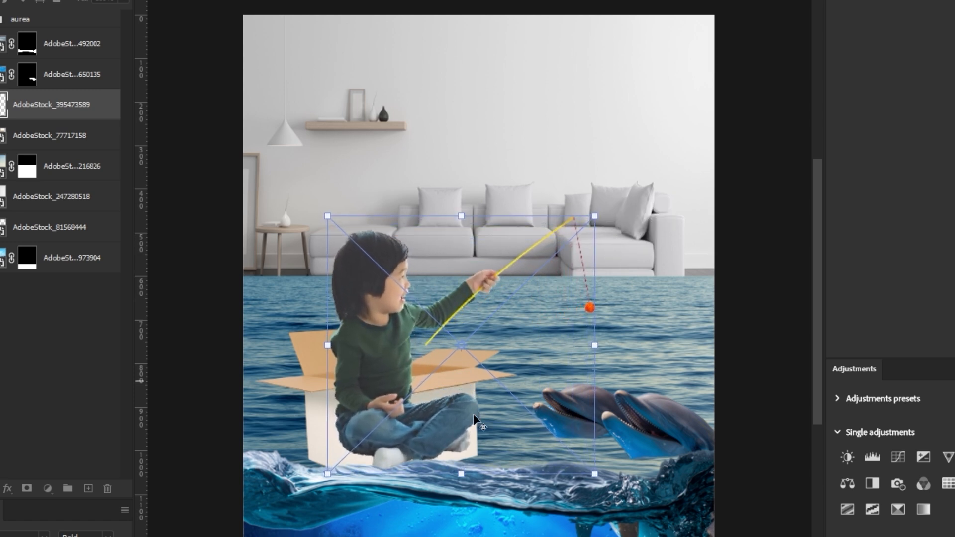
left_click_drag(392, 430, 385, 425)
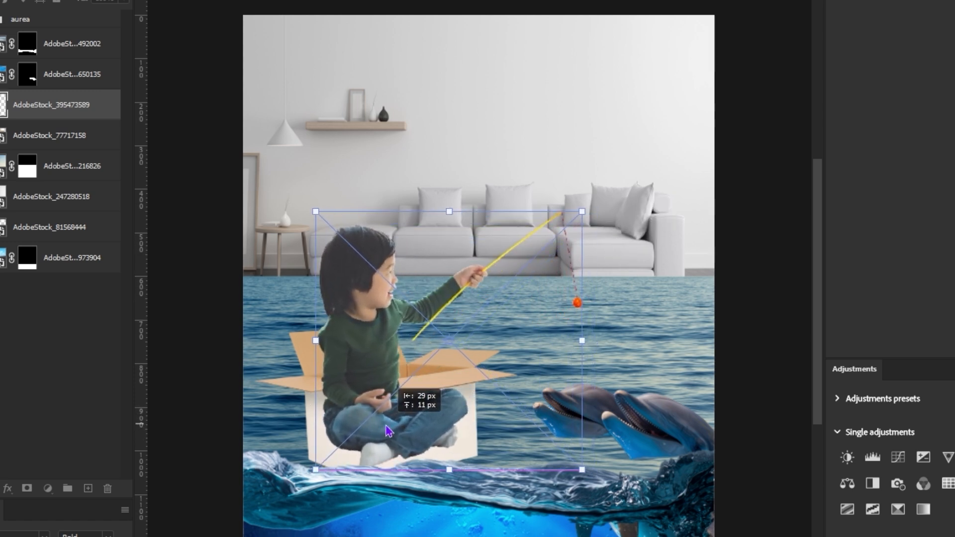
Resize the child with the fishing rod to 594 x 575 px and position it at X 185 px, Y 465 px
left_click_drag(582, 470, 587, 474)
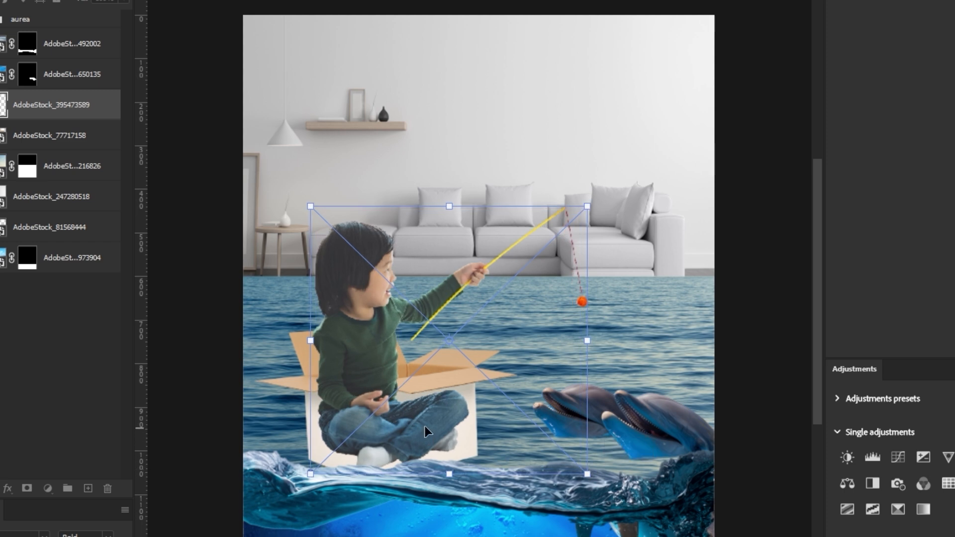
left_click_drag(426, 430, 438, 434)
left_click_drag(600, 204, 588, 209)
key("Return")
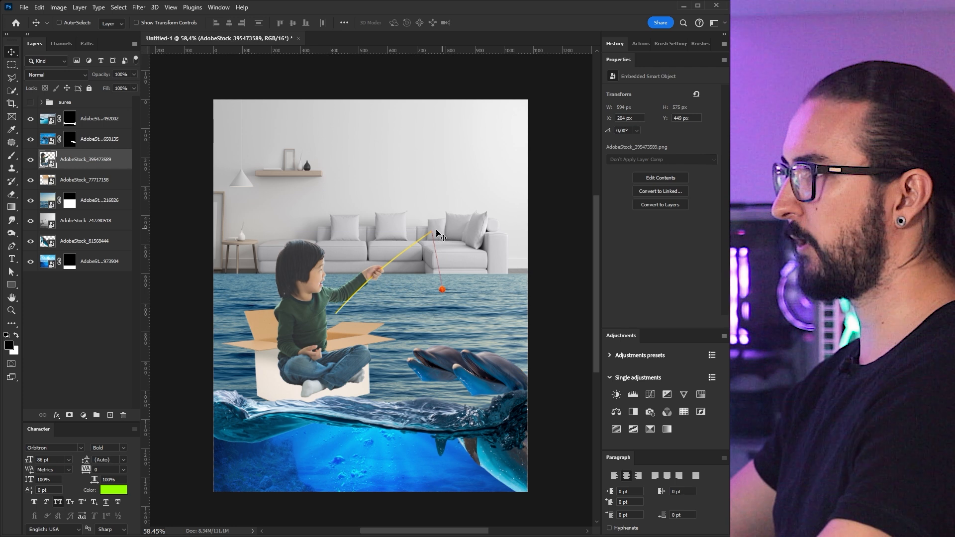
scroll(381, 297, "up", 5)
left_click_drag(366, 300, 369, 301)
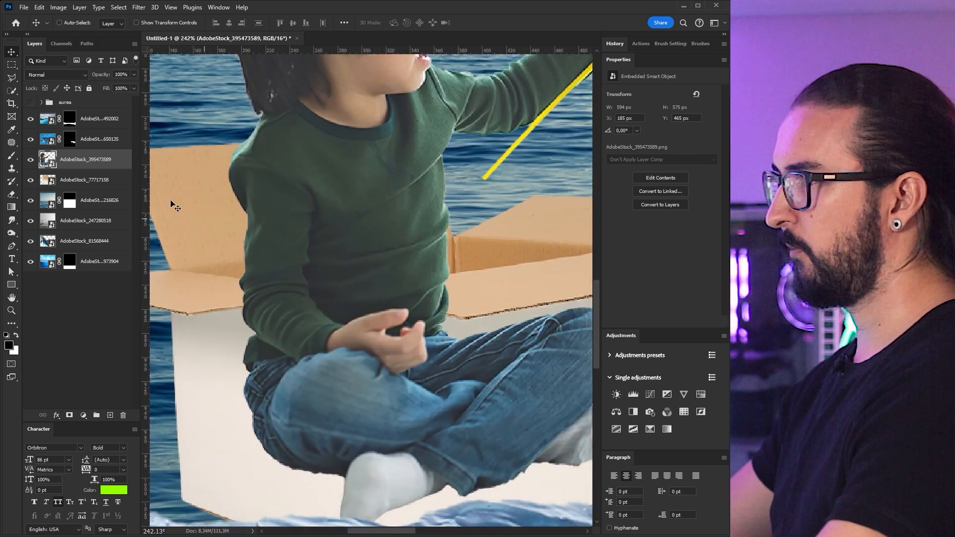
Hide the child's layer and outline the box's front opening edge with the Polygonal Lasso tool, with the child's layer active
left_click(31, 159)
left_click(63, 182)
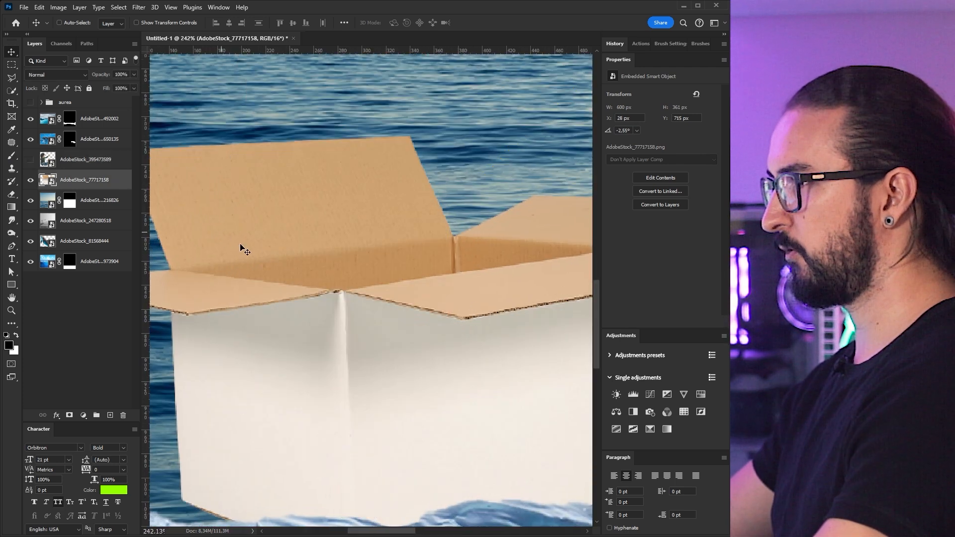
left_click(57, 164)
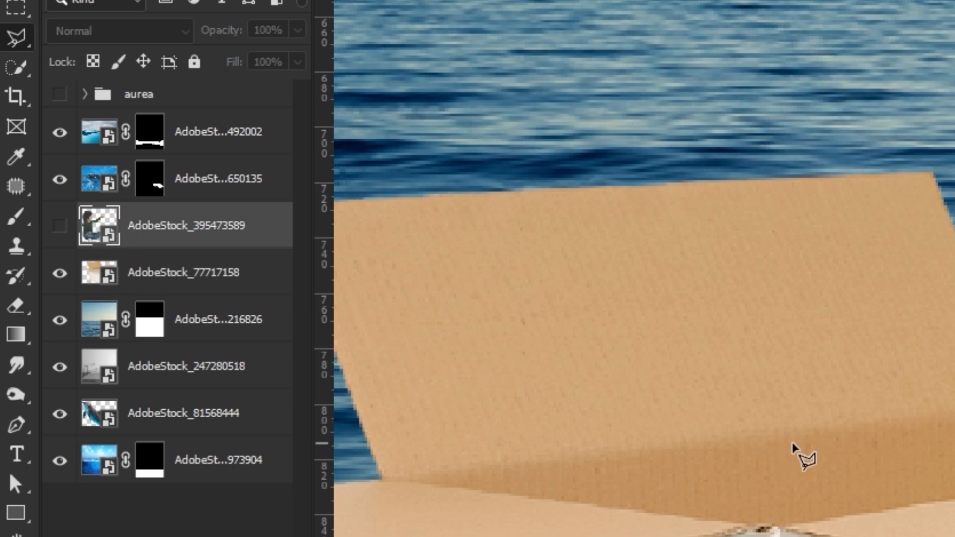
left_click(410, 477)
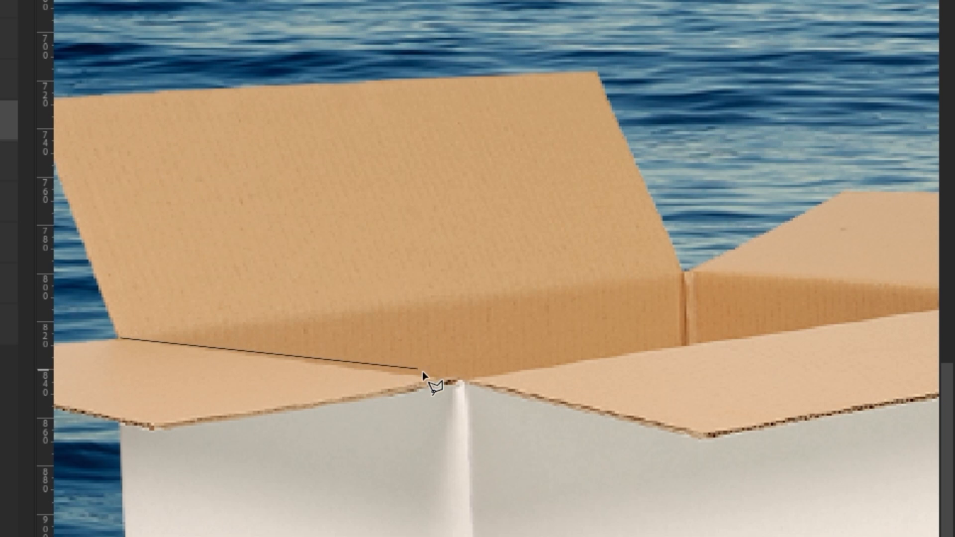
left_click_drag(580, 359, 505, 377)
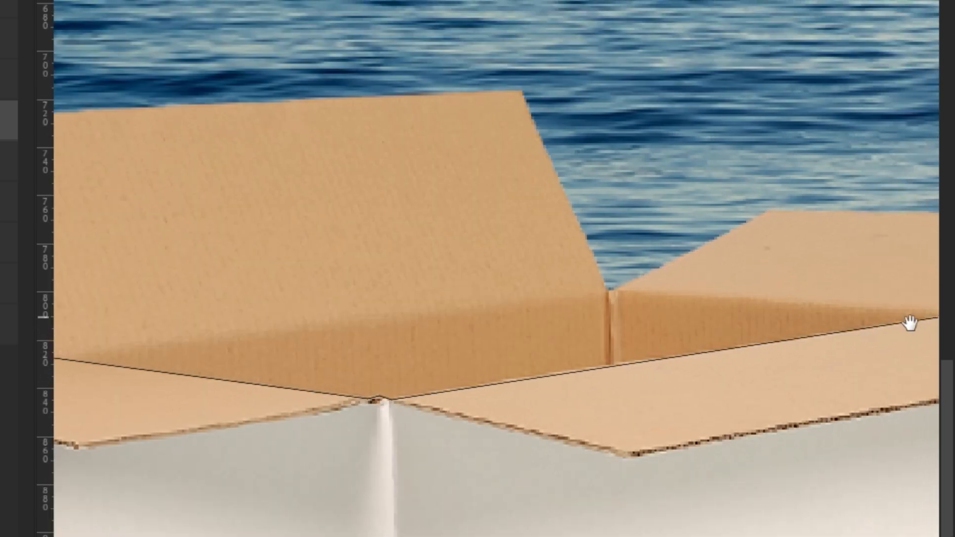
left_click_drag(917, 321, 778, 345)
left_click(817, 339)
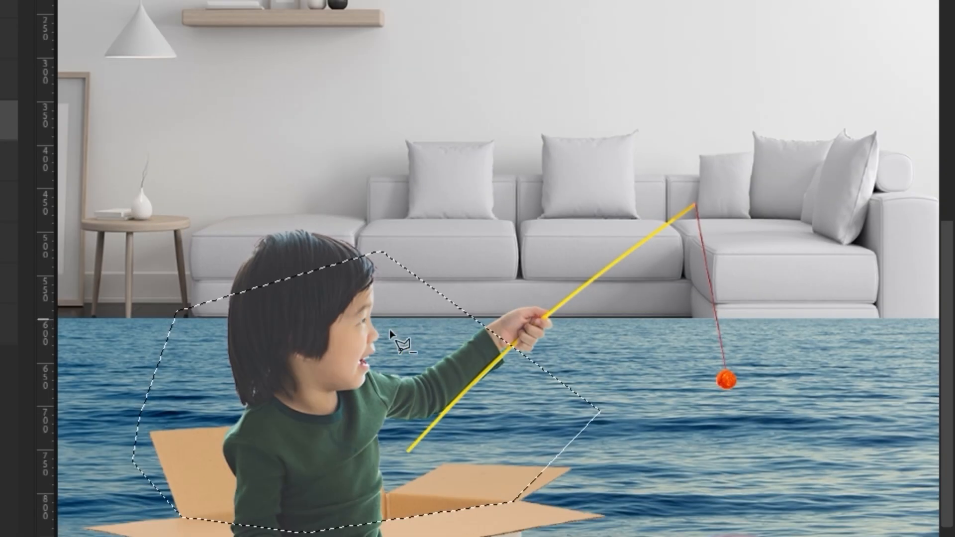
Extend the selection around the child's upper body and fishing rod, and mask the child's layer with it so the legs are hidden
left_click_drag(412, 346, 407, 380)
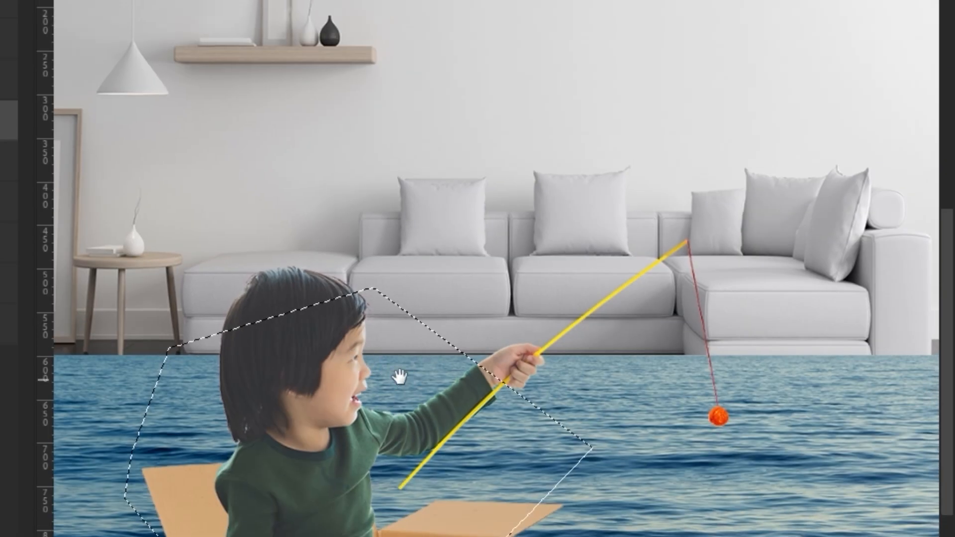
left_click(148, 459)
left_click(86, 277)
left_click(162, 180)
left_click(484, 133)
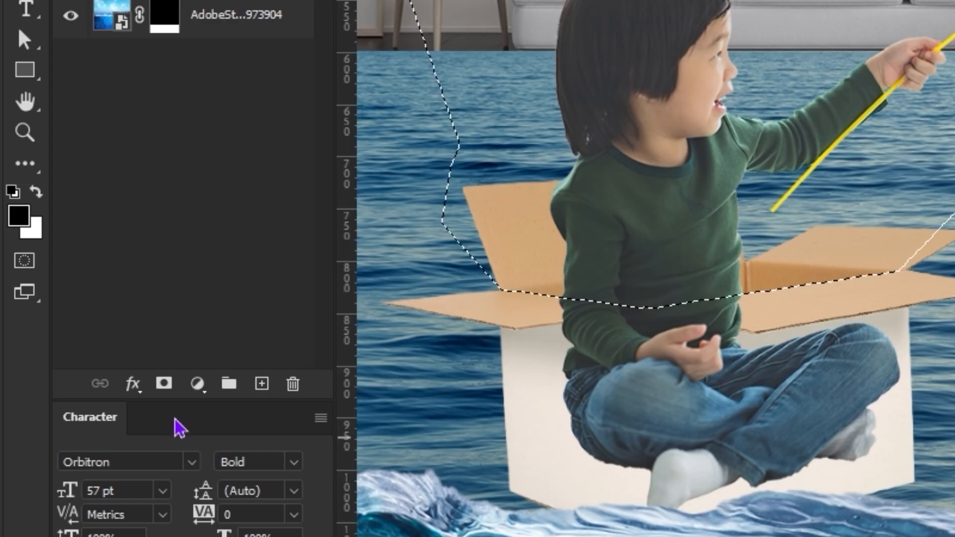
left_click(164, 384)
key("v")
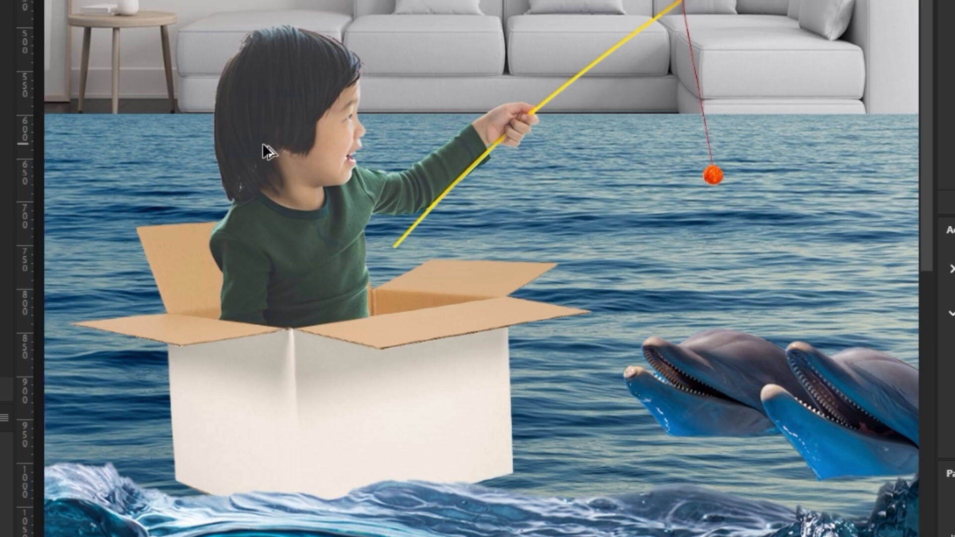
Place the underwater dolphin photo AdobeStock_309336366 above the child's layer at X -103 px, Y 273 px
scroll(263, 142, "down", 5)
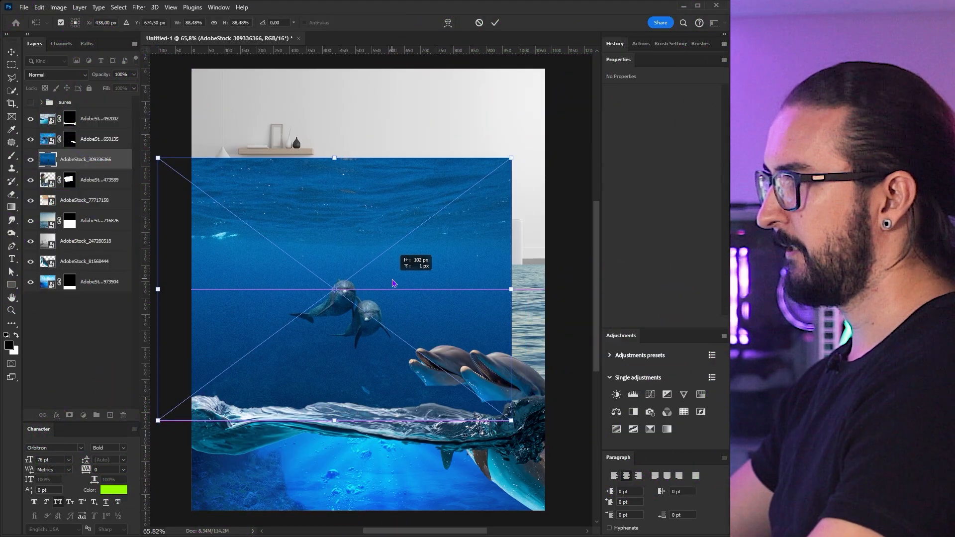
key("ctrl+1")
key("Return")
key("i")
left_click(378, 268)
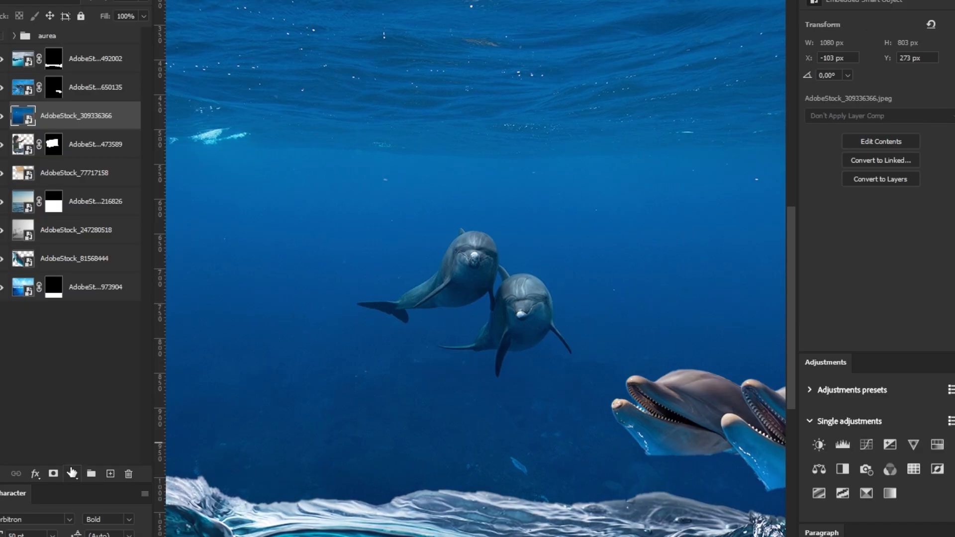
Add an inverted layer mask to the underwater dolphin photo and reveal only one dolphin's head with a soft 257 px brush
left_click(54, 473)
key("b")
left_click_drag(471, 282, 309, 321)
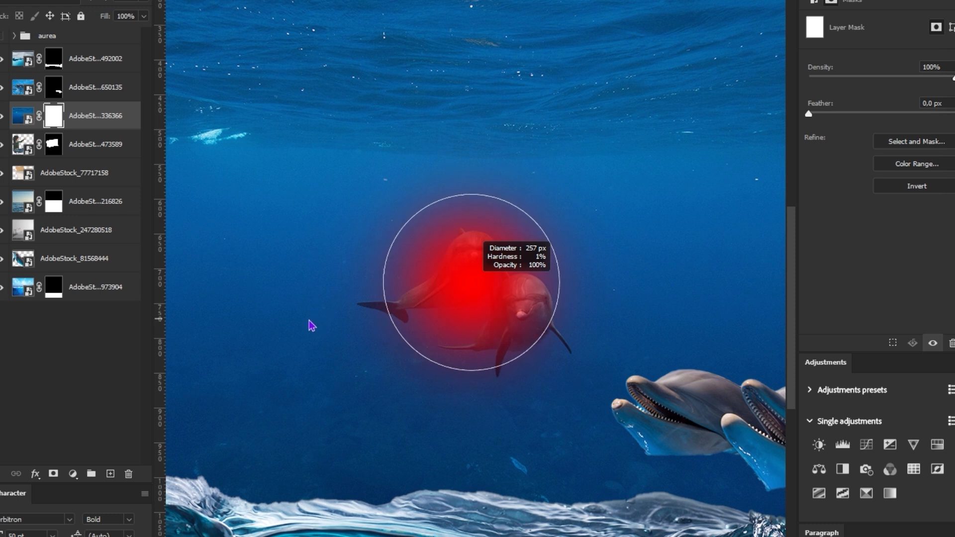
mouse_move(475, 263)
left_mouse_down()
mouse_move(442, 271)
mouse_move(472, 261)
left_mouse_up()
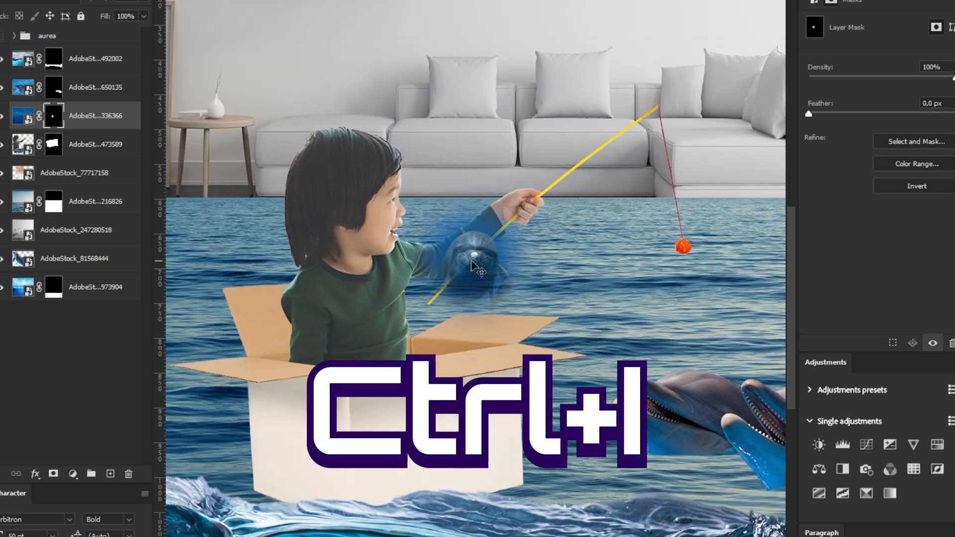
Enlarge the masked dolphin, tilt it slightly and place its head in the underwater area at the canvas's lower edge
scroll(493, 487, "down", 5)
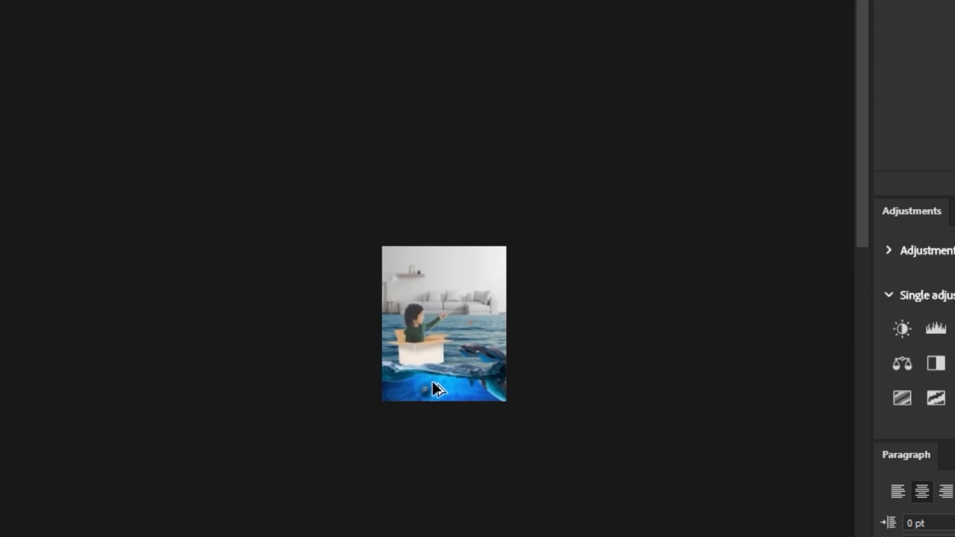
key("ctrl+t")
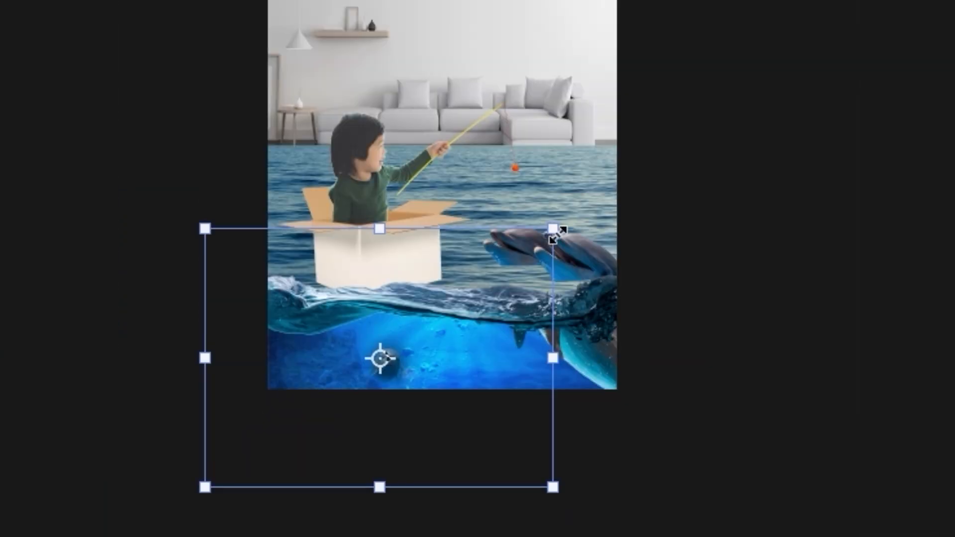
left_click_drag(558, 234, 911, 1)
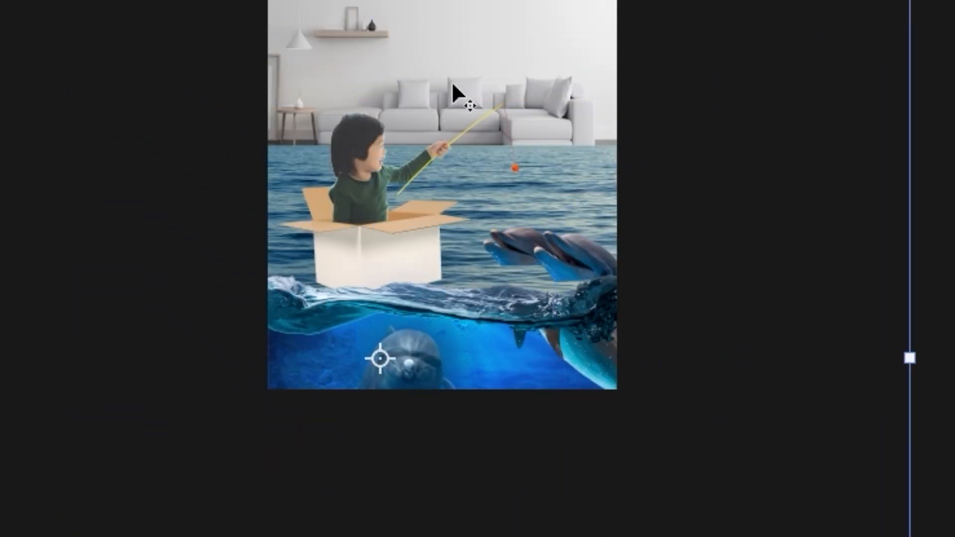
scroll(452, 86, "down", 5)
left_click_drag(584, 260, 694, 329)
key("Return")
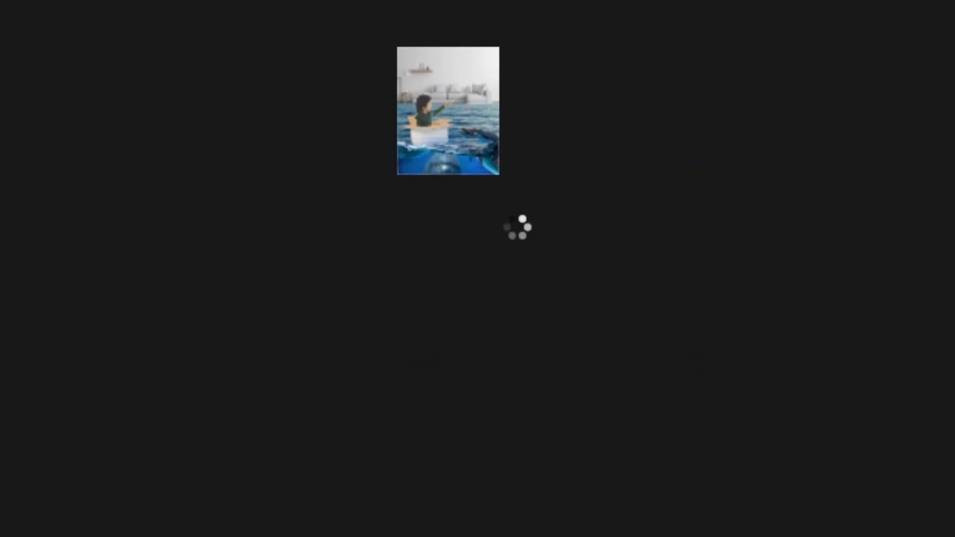
scroll(463, 207, "up", 6)
left_click_drag(581, 307, 539, 343)
scroll(507, 297, "up", 1)
scroll(507, 292, "up", 4)
left_click_drag(486, 286, 487, 312)
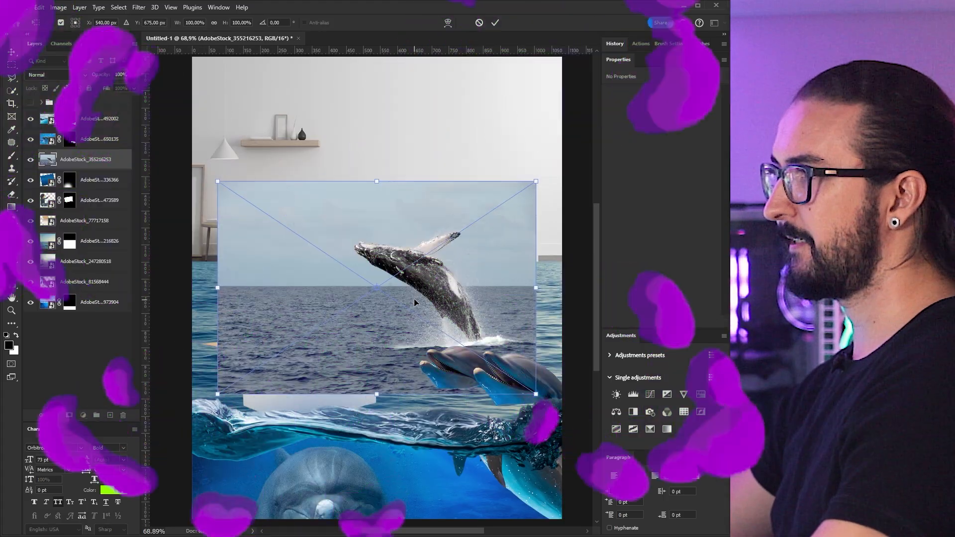
Place the whale photo AdobeStock_355216253 over the sea and isolate the jumping whale with a subject selection mask
left_click_drag(415, 301, 389, 263)
key("Return")
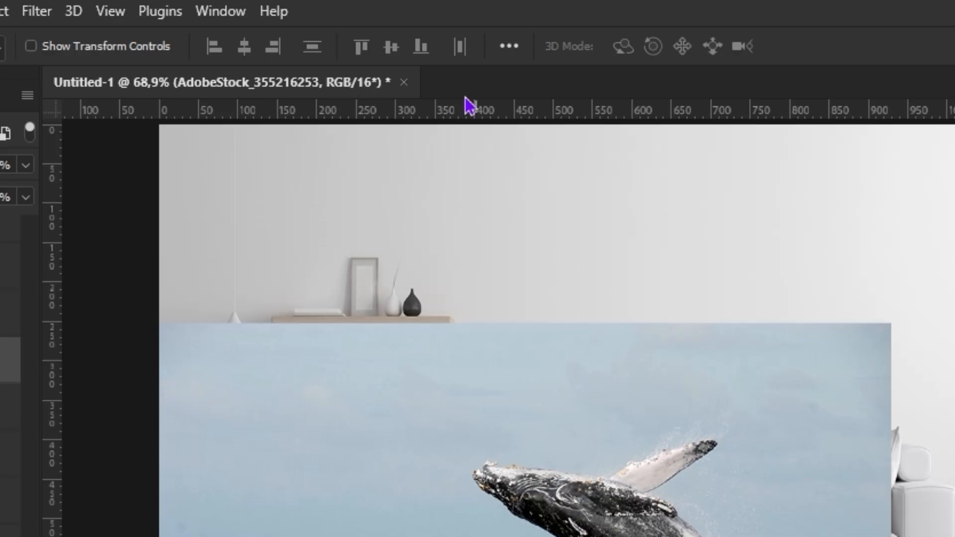
key("w")
left_click(386, 47)
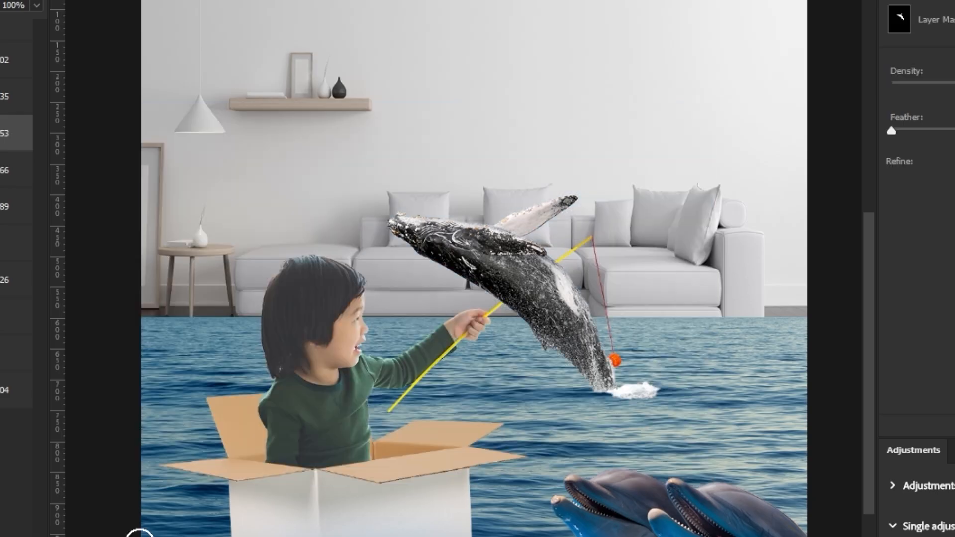
Move the whale layer below the box layer, scale it to 454 x 304 px at X 313 px, Y 449 px, and hide it
left_click_drag(528, 294, 546, 295)
left_click_drag(5, 128, 5, 248)
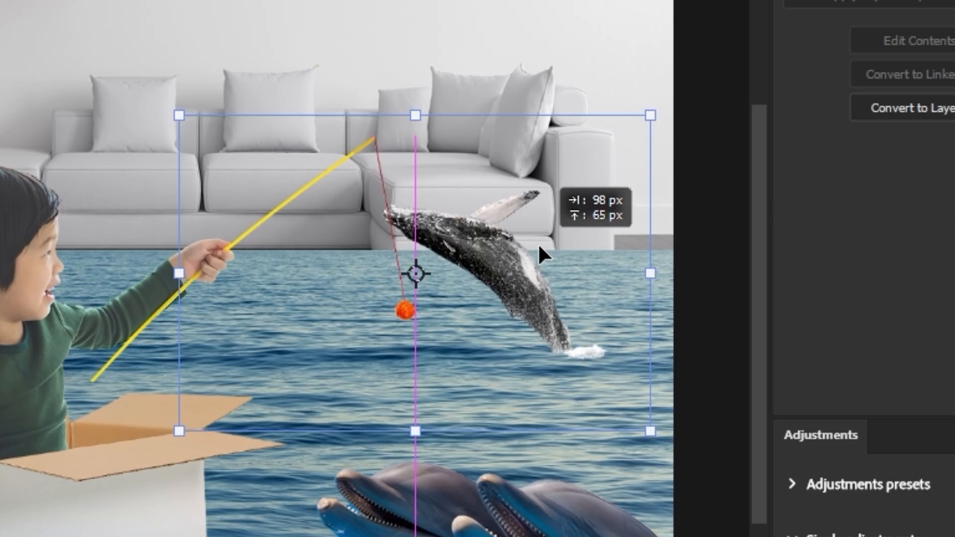
left_click_drag(711, 317, 713, 317)
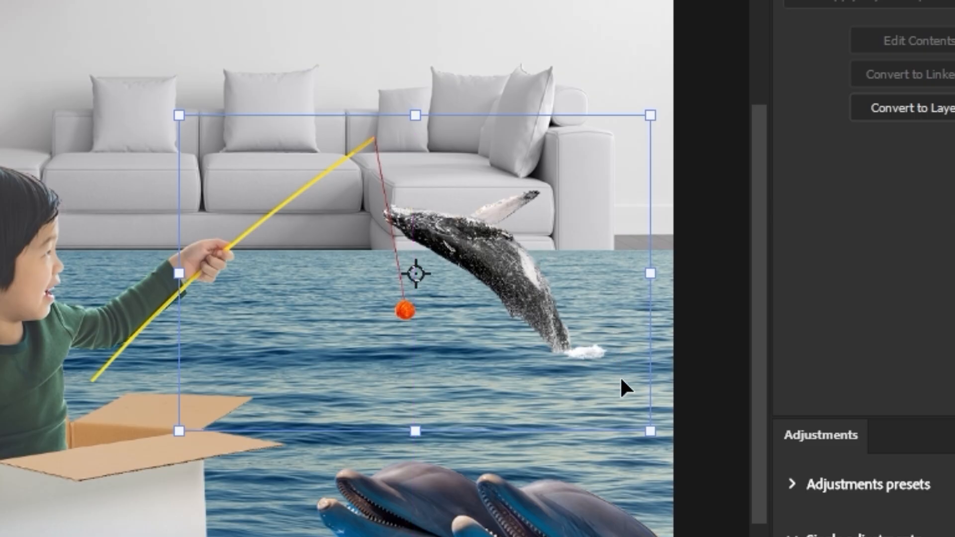
left_click_drag(651, 441, 608, 404)
left_click_drag(550, 337, 387, 276)
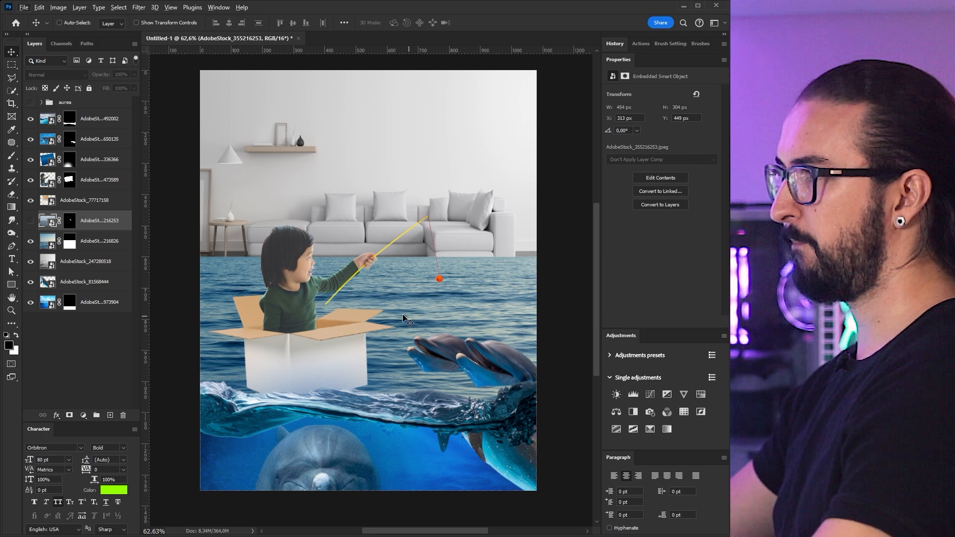
Select the child and cardboard box layers and move them together slightly to the left on the sea
left_click_drag(390, 301, 400, 288)
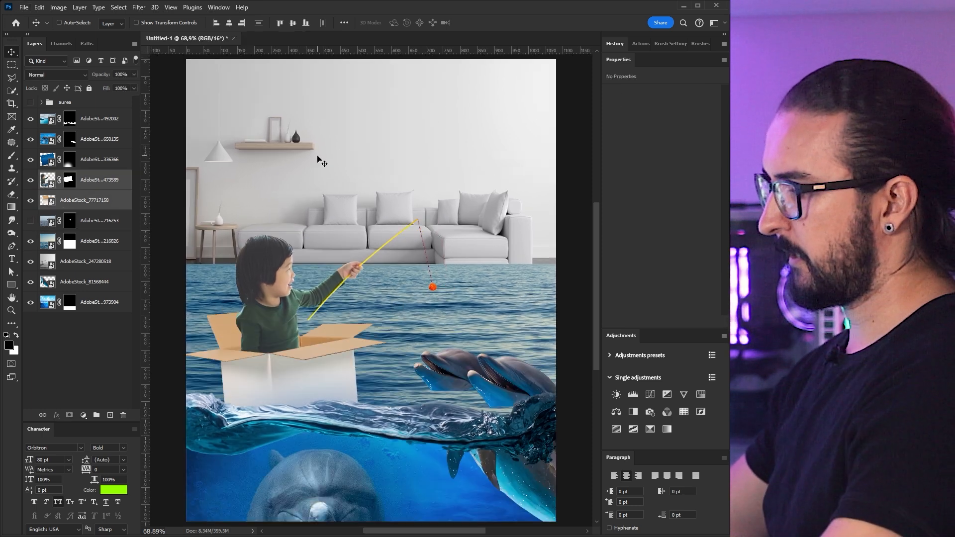
key("ctrl")
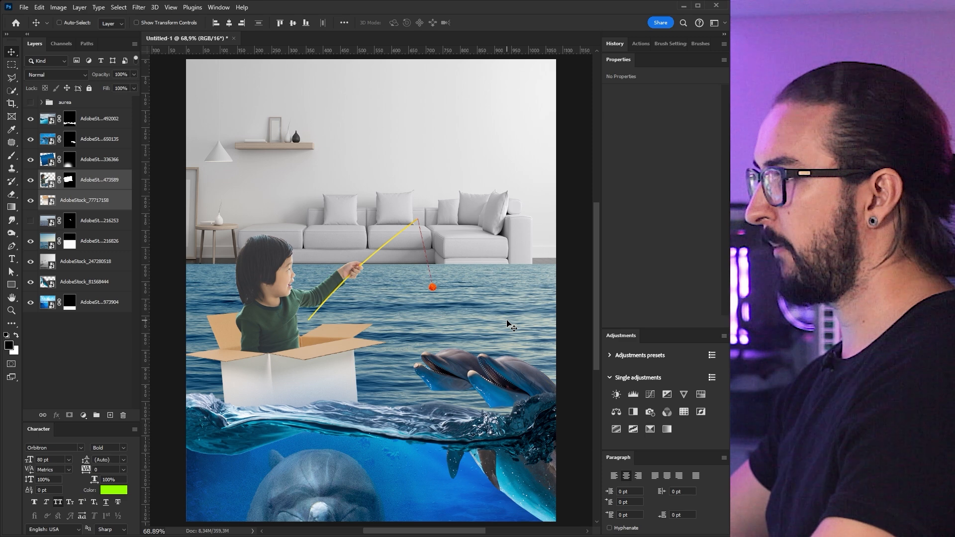
left_click_drag(465, 314, 468, 313)
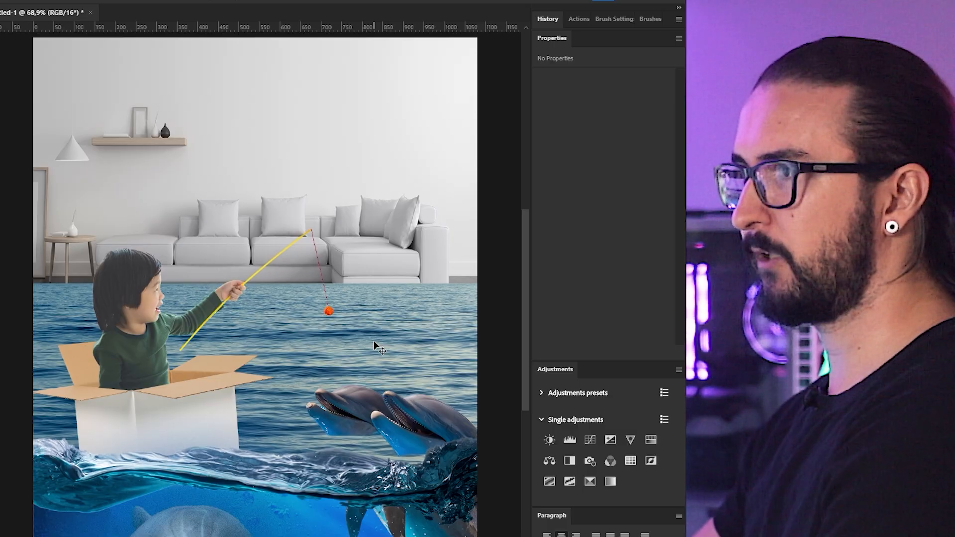
Examine the underwater background layer AdobeStock_266973904 by toggling its visibility and viewing it alone, with the sea surface layer selected
left_click(99, 302)
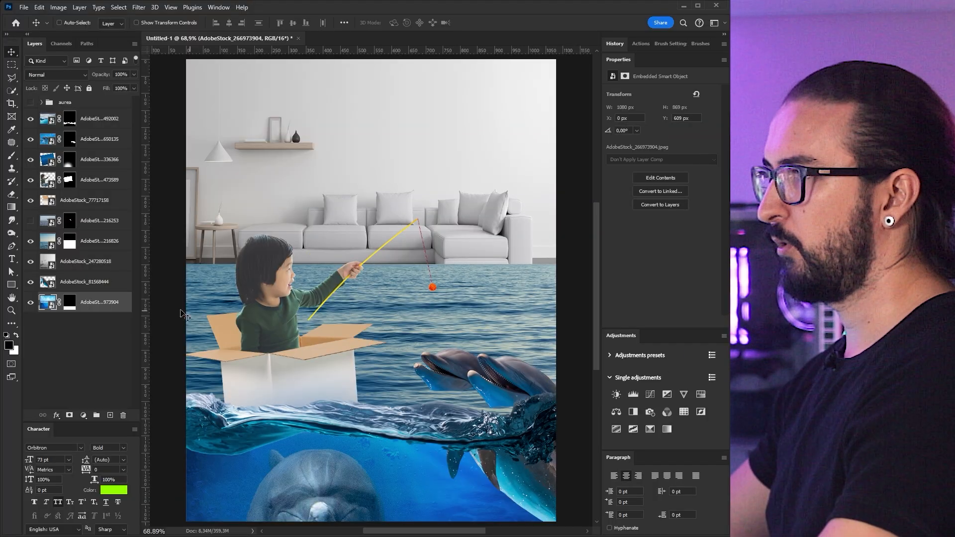
scroll(185, 314, "down", 1)
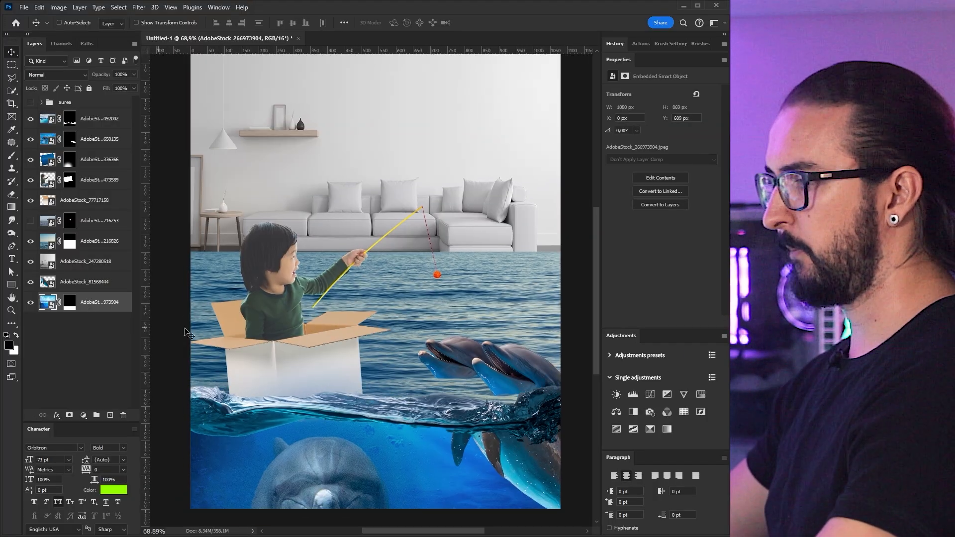
left_click(29, 306)
left_click(29, 305)
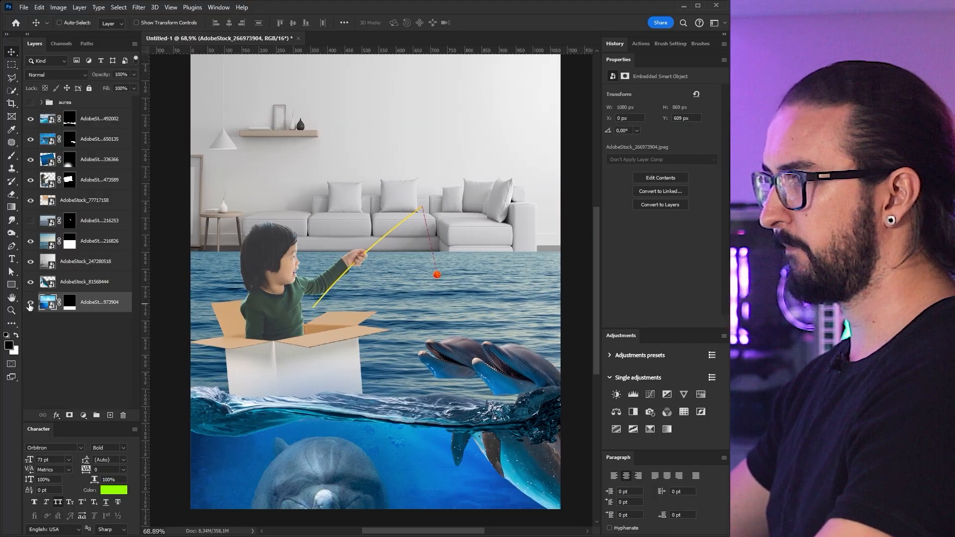
left_click(486, 286)
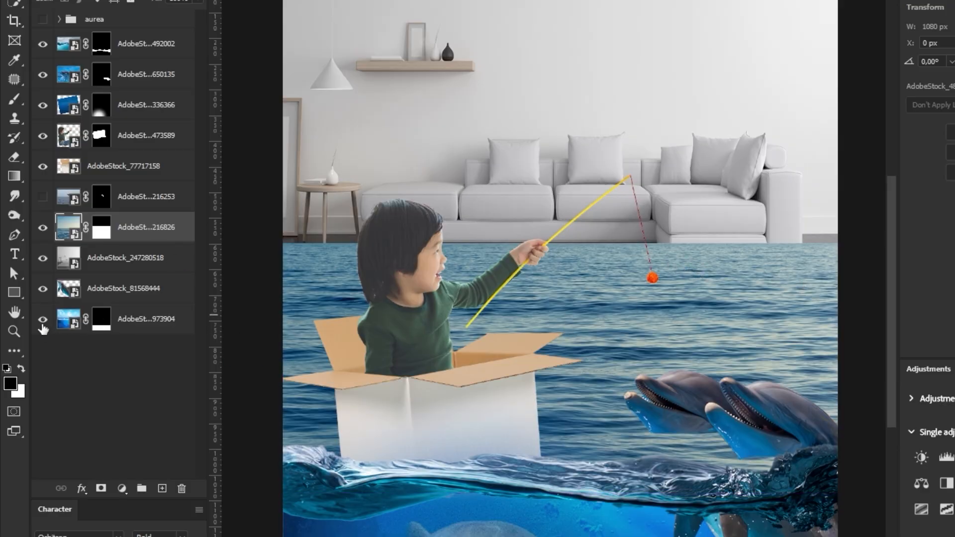
left_click(43, 323, "alt")
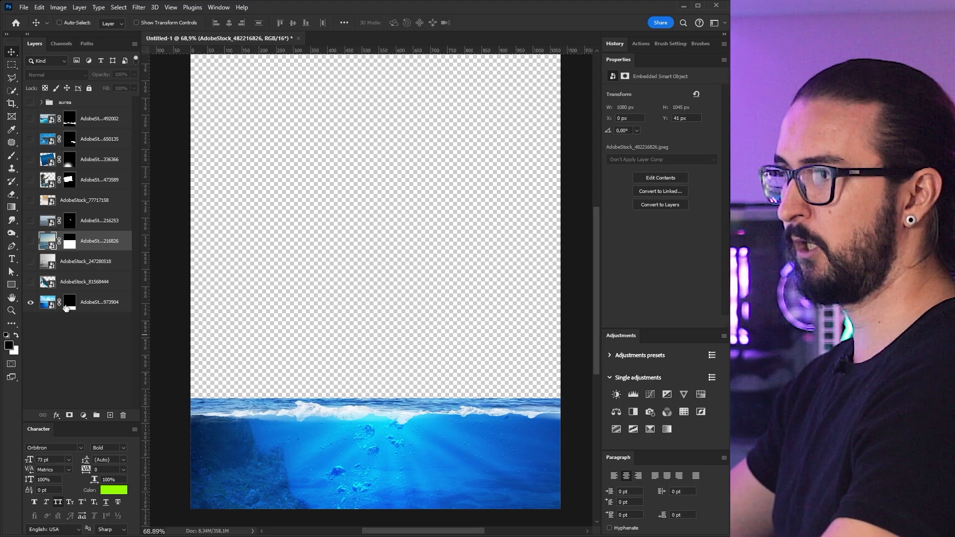
left_click(31, 302, "alt")
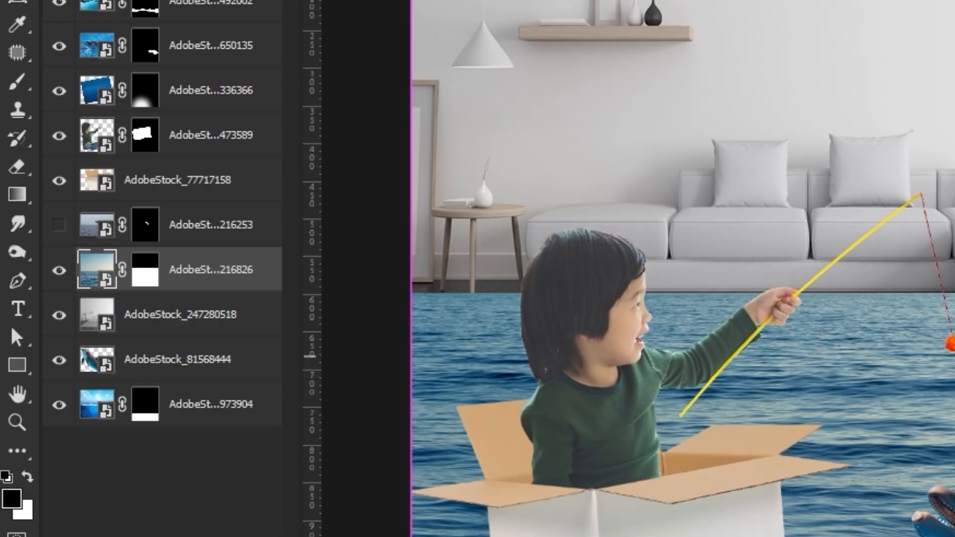
Add a Hue/Saturation adjustment layer clipped to the sea surface layer, with saturation +31
key("ctrl+u")
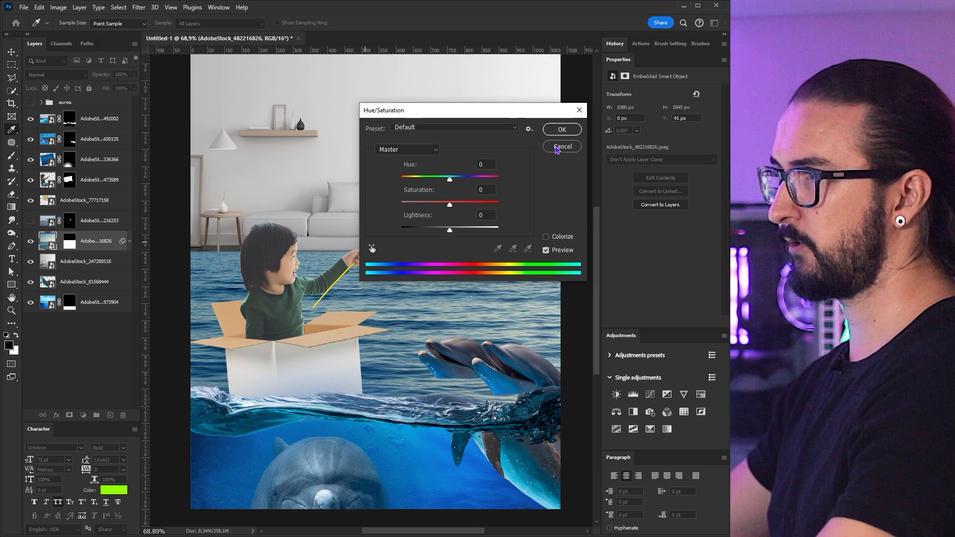
left_click(557, 147)
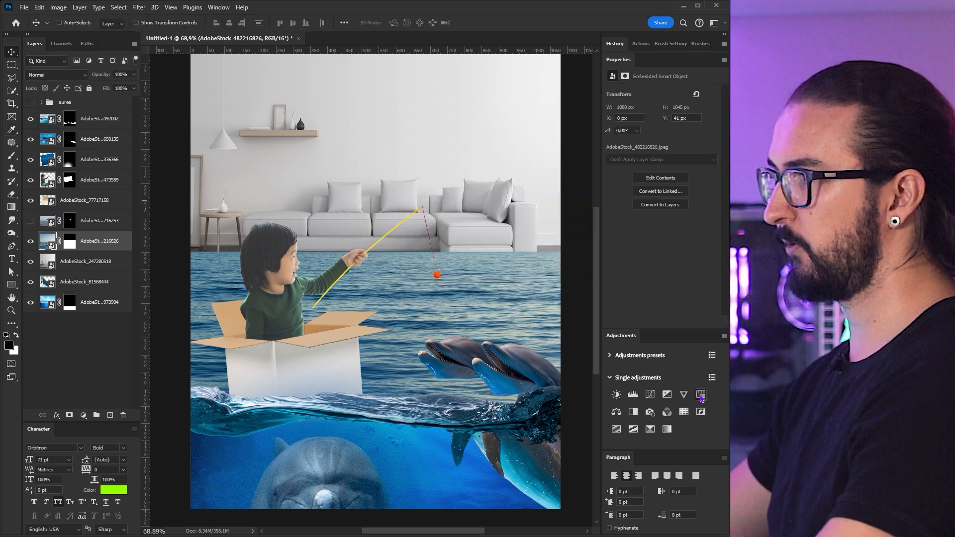
left_click(701, 395)
left_click(55, 246)
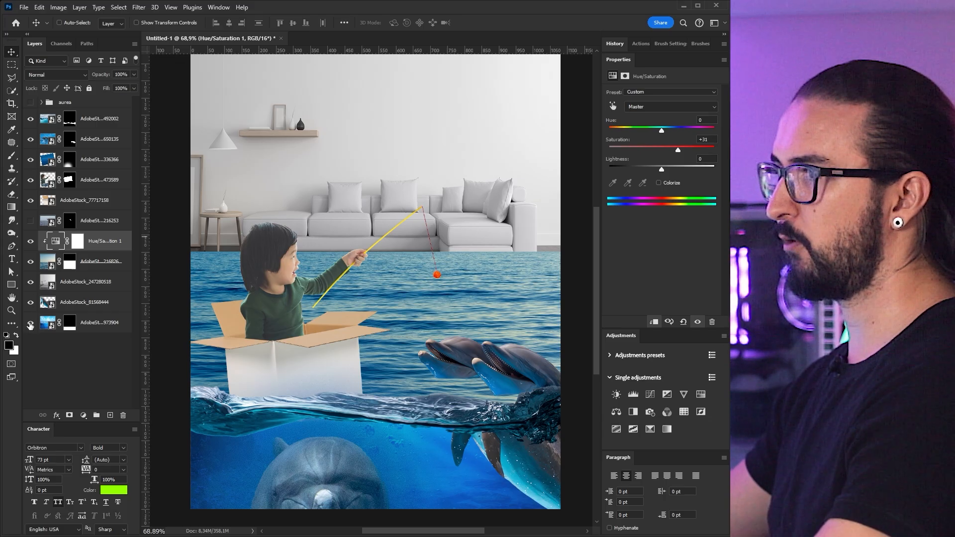
Isolate the water layers and colorize the sea surface with hue 214, saturation 55 and lightness +7
left_click(31, 323, "alt")
left_click_drag(31, 263, 29, 244)
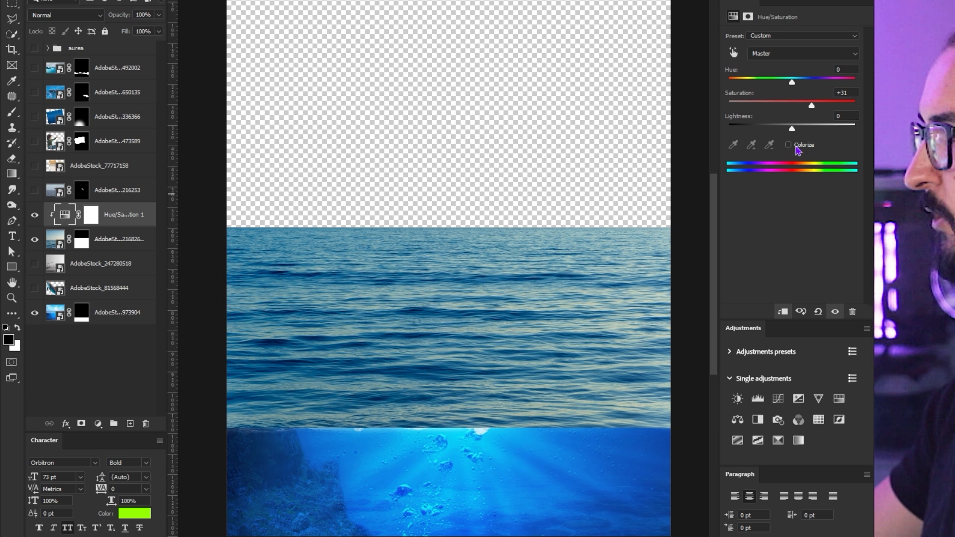
left_click(789, 146)
left_click_drag(760, 106, 816, 106)
left_click_drag(729, 82, 803, 89)
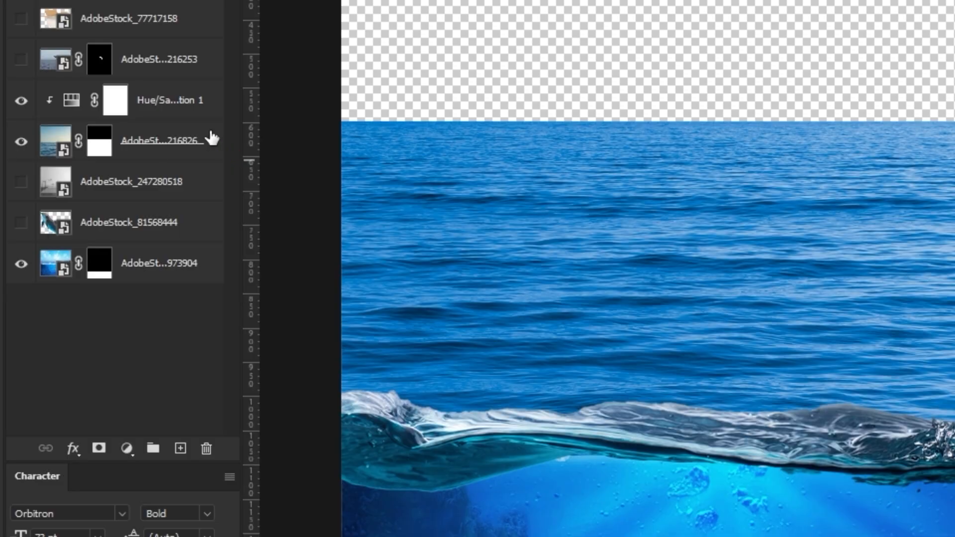
Duplicate the sea's Hue/Saturation adjustment above the splashing wave layer, clip it to that layer and slightly lower its saturation
left_click(138, 111)
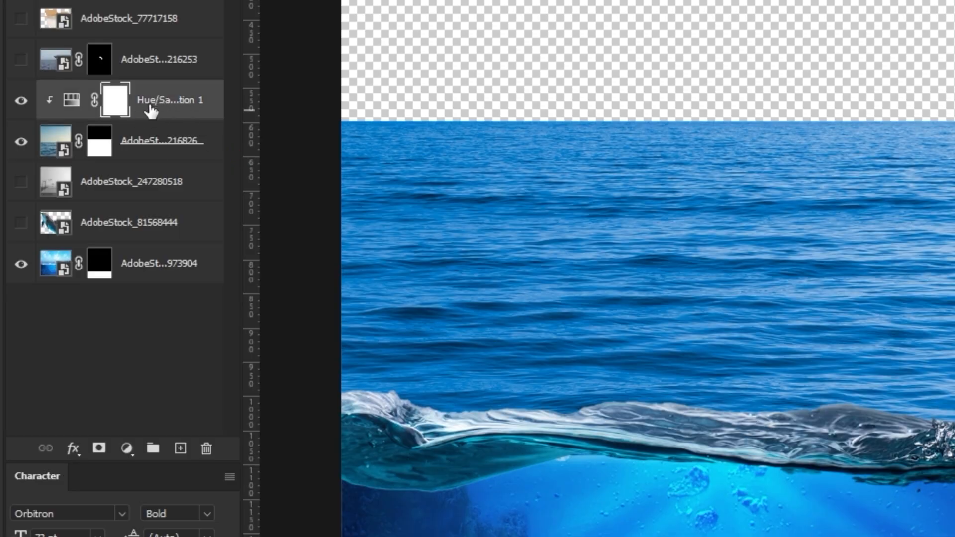
left_click_drag(155, 106, 217, 150)
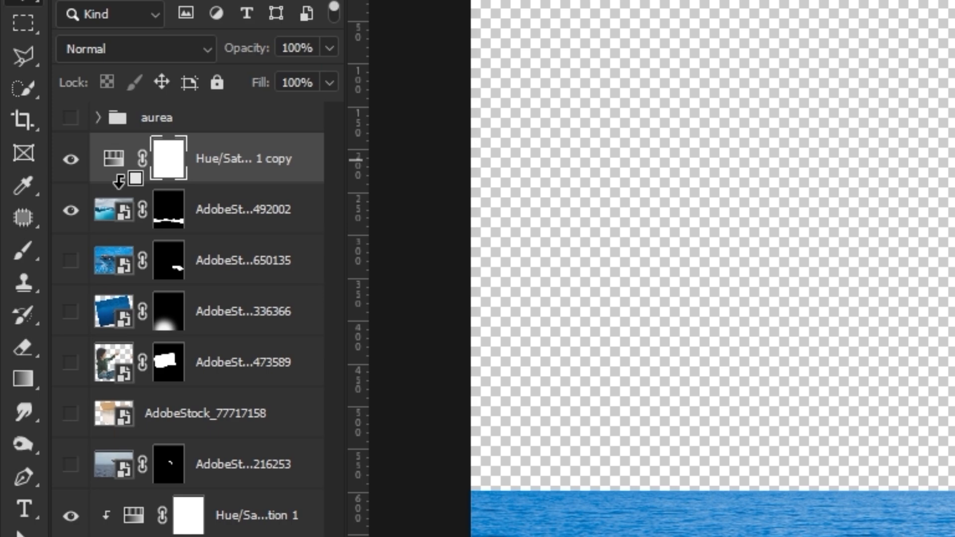
left_click(118, 181, "alt")
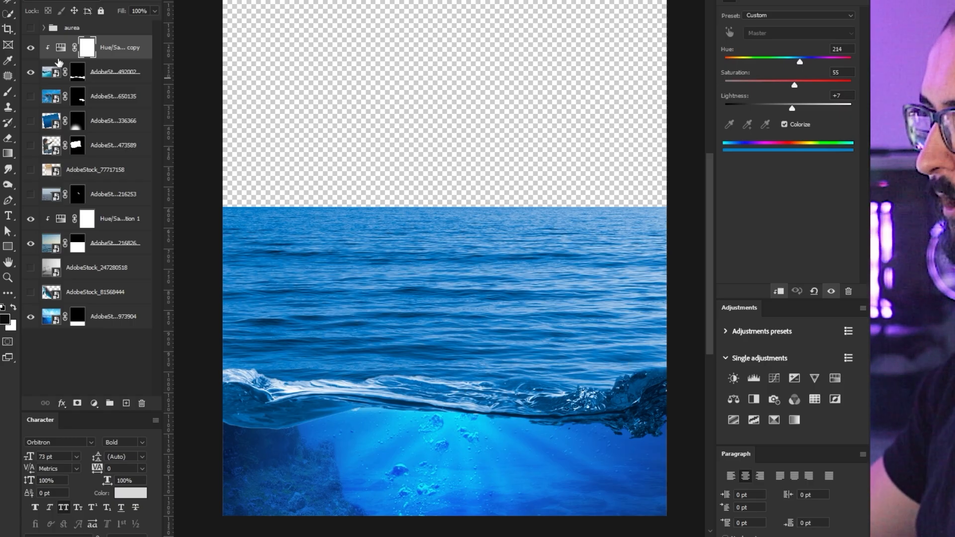
left_click(61, 49)
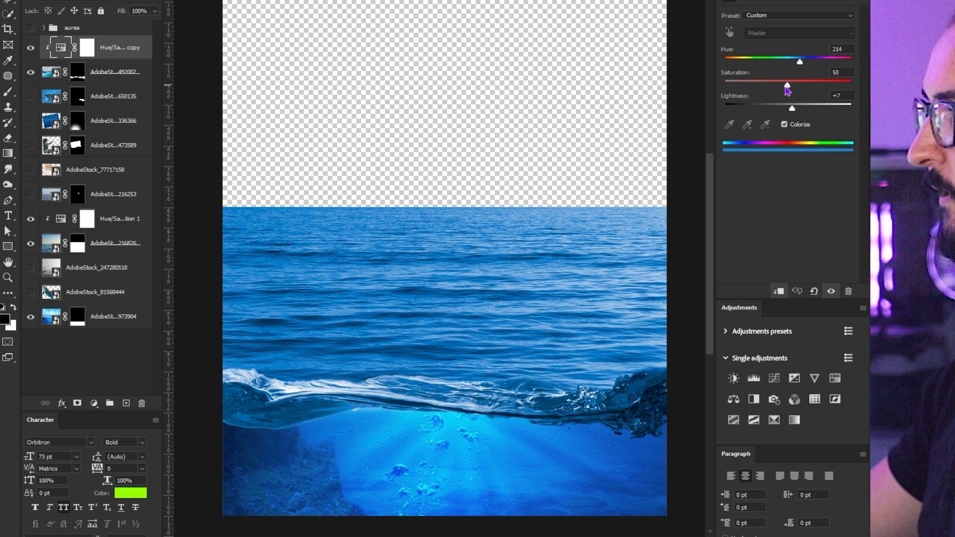
mouse_move(795, 85)
left_mouse_down()
mouse_move(776, 86)
mouse_move(791, 87)
left_mouse_up()
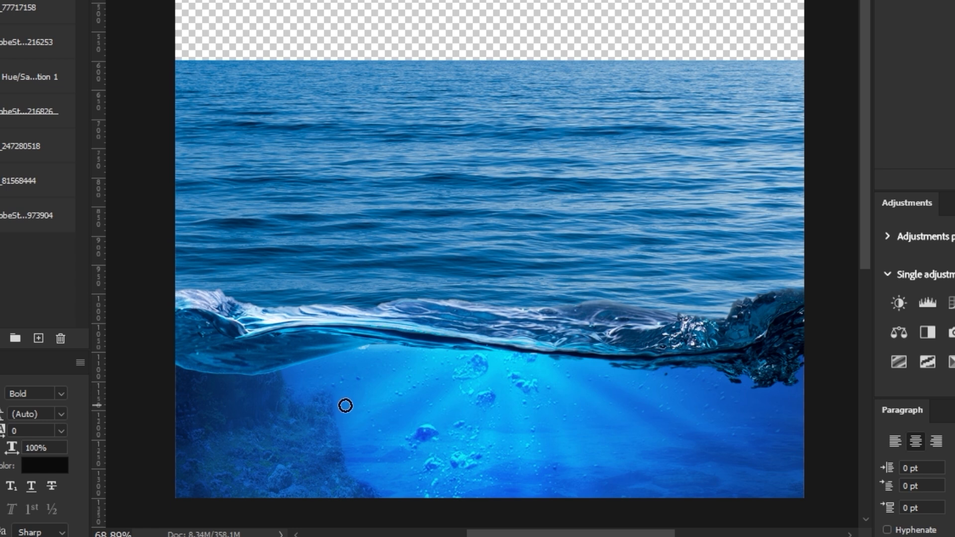
Enlarge the soft brush and paint black on the wave layer's mask to blend the wave's lower edge into the underwater background
right_click(361, 398)
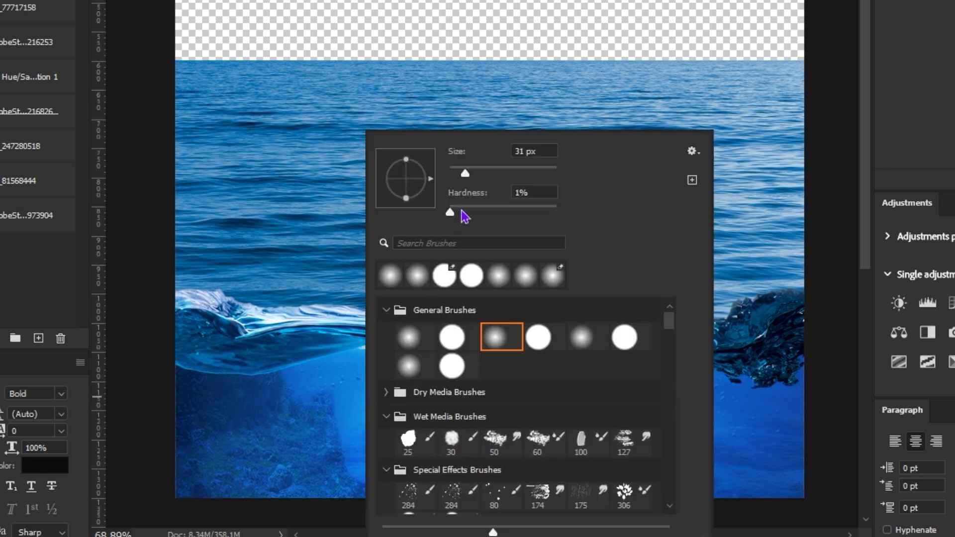
left_click(210, 386)
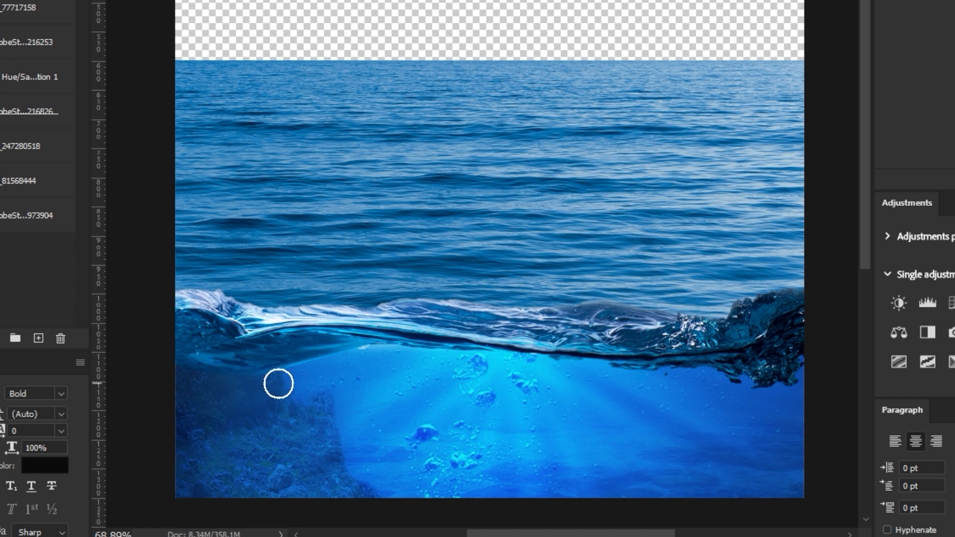
mouse_move(308, 404)
left_mouse_down()
mouse_move(344, 414)
mouse_move(385, 406)
mouse_move(368, 407)
left_mouse_up()
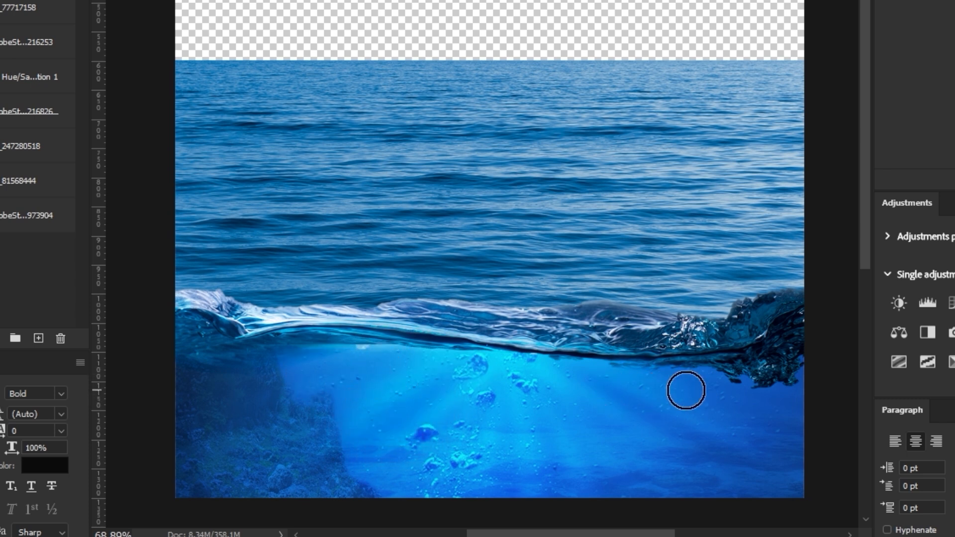
mouse_move(678, 390)
left_mouse_down()
mouse_move(763, 410)
mouse_move(816, 377)
left_mouse_up()
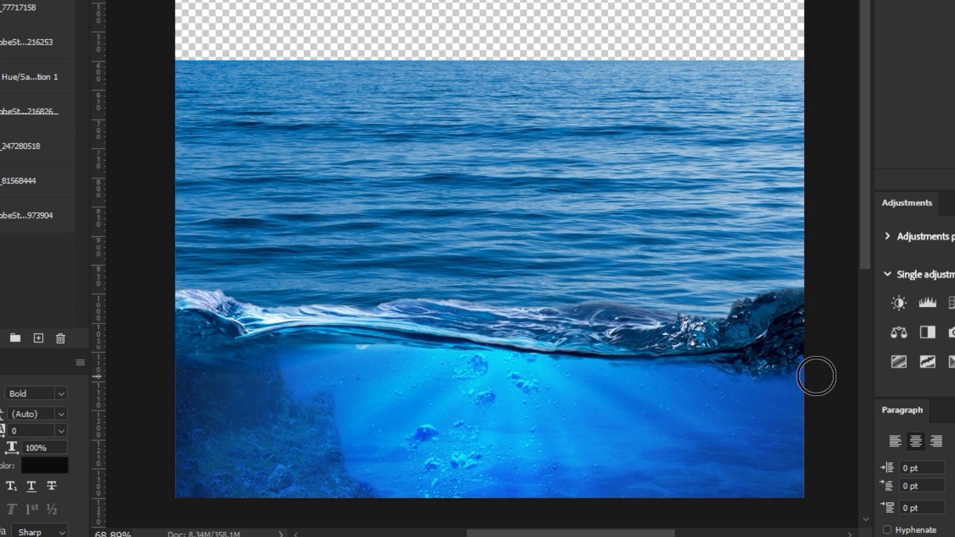
Finish blending the wave's lower edge at its far end and stretch the underwater background slightly upward to close the gap beneath the wave
mouse_move(761, 412)
left_mouse_down()
mouse_move(801, 426)
mouse_move(789, 395)
left_mouse_up()
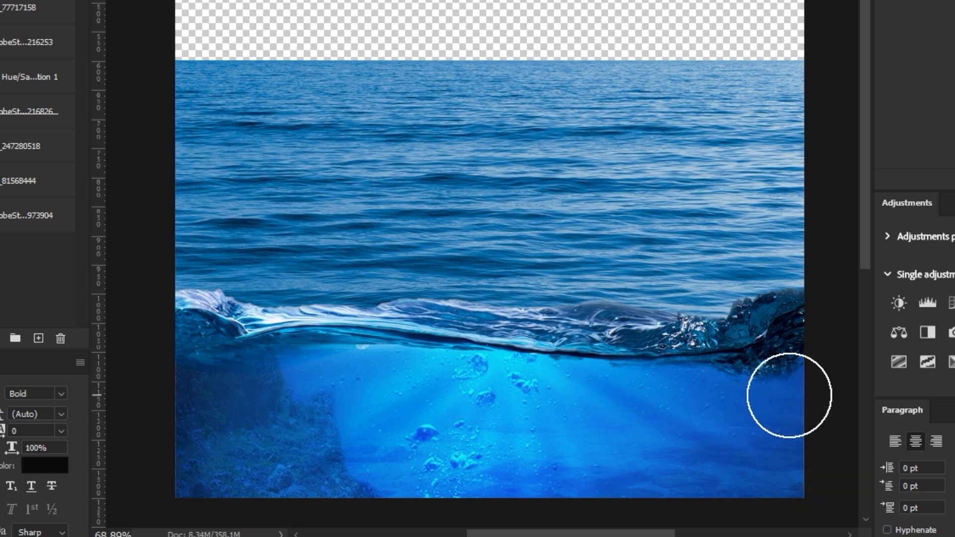
scroll(351, 427, "up", 3)
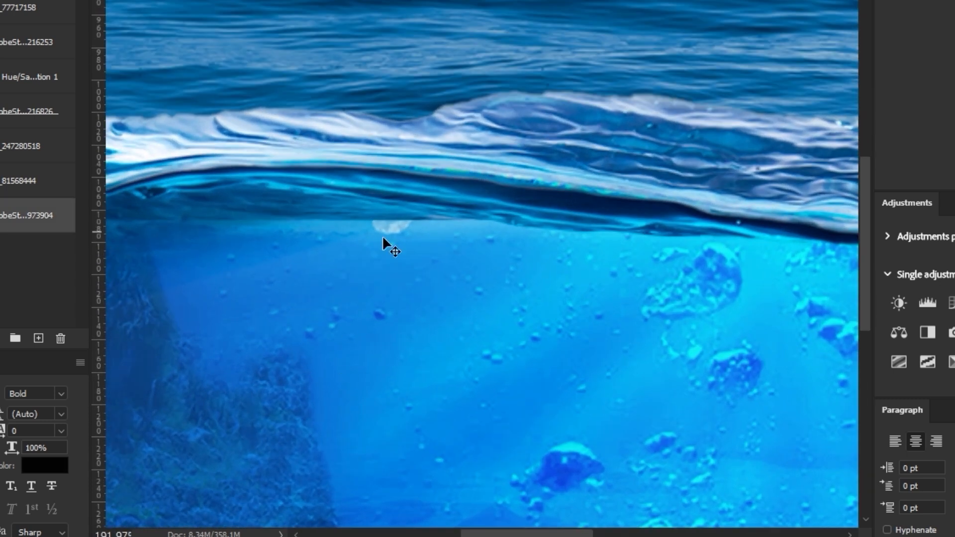
left_click(0, 215)
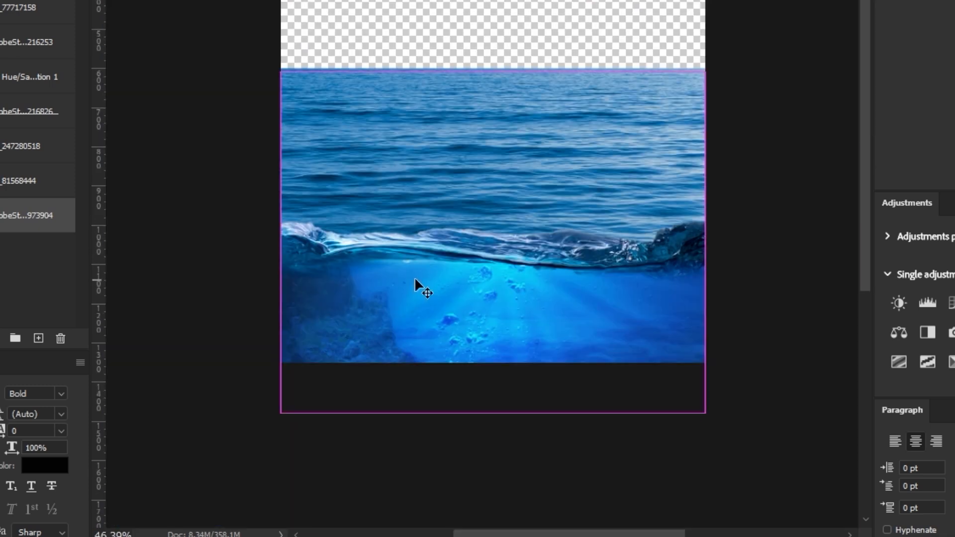
key("ctrl+t")
left_click_drag(490, 68, 491, 59)
key("Return")
scroll(571, 309, "up", 1)
left_click_drag(547, 290, 626, 343)
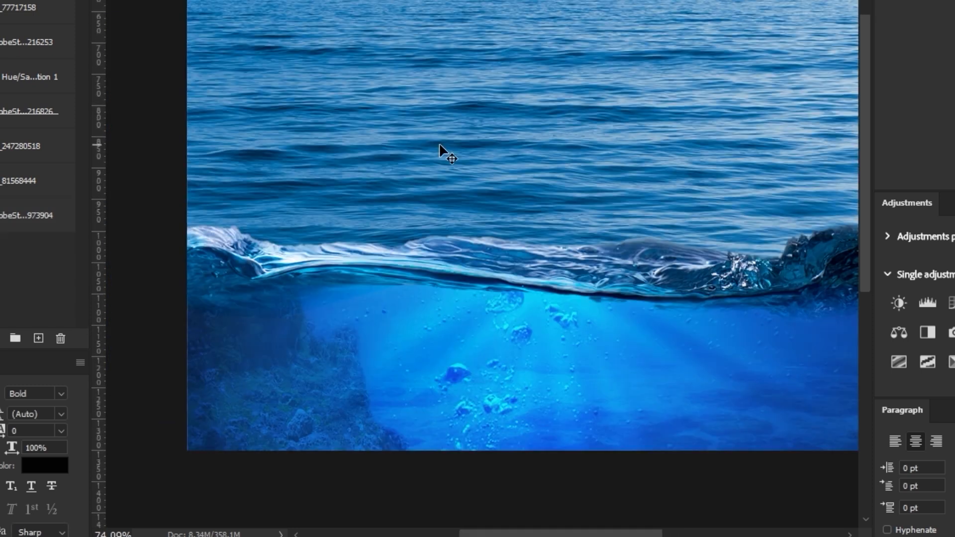
Paint on the layer mask along the wave's upper edge to hide the white foam and blend it into the sea surface
key("b")
key("x")
left_click_drag(219, 193, 321, 208)
key("ctrl+z")
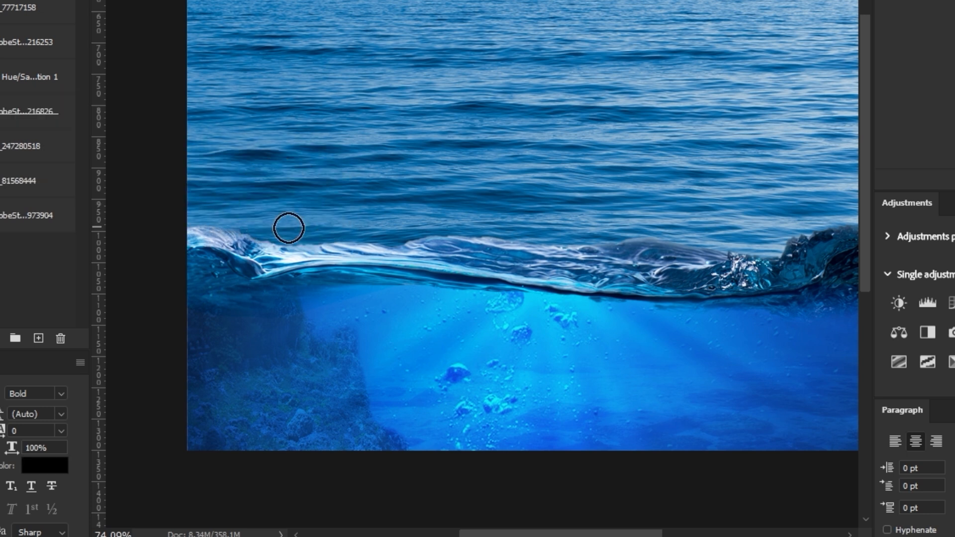
mouse_move(288, 227)
left_mouse_down()
mouse_move(594, 223)
mouse_move(512, 226)
mouse_move(717, 245)
left_mouse_up()
scroll(462, 241, "down", 4)
left_click_drag(597, 247, 589, 252)
scroll(568, 220, "up", 3)
Position the pair of dolphin heads on the sea surface, just in front of the splashing wave and facing the child in the box
key("v")
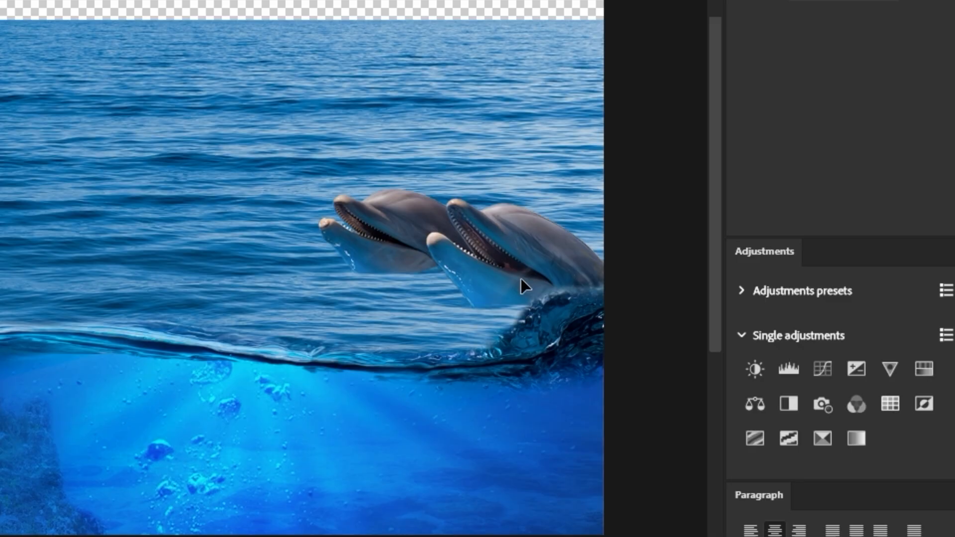
left_click_drag(521, 279, 513, 281)
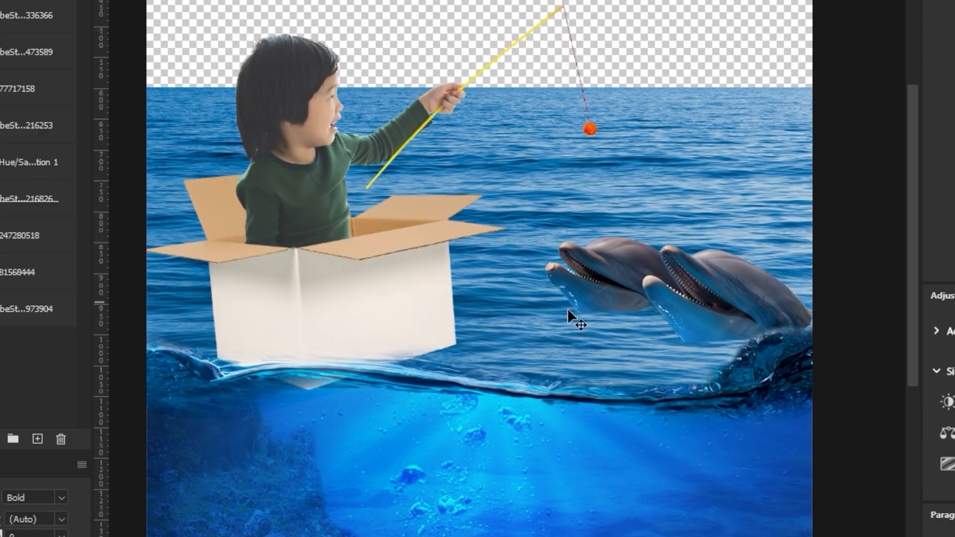
mouse_move(568, 308)
left_mouse_down()
mouse_move(583, 291)
mouse_move(560, 294)
left_mouse_up()
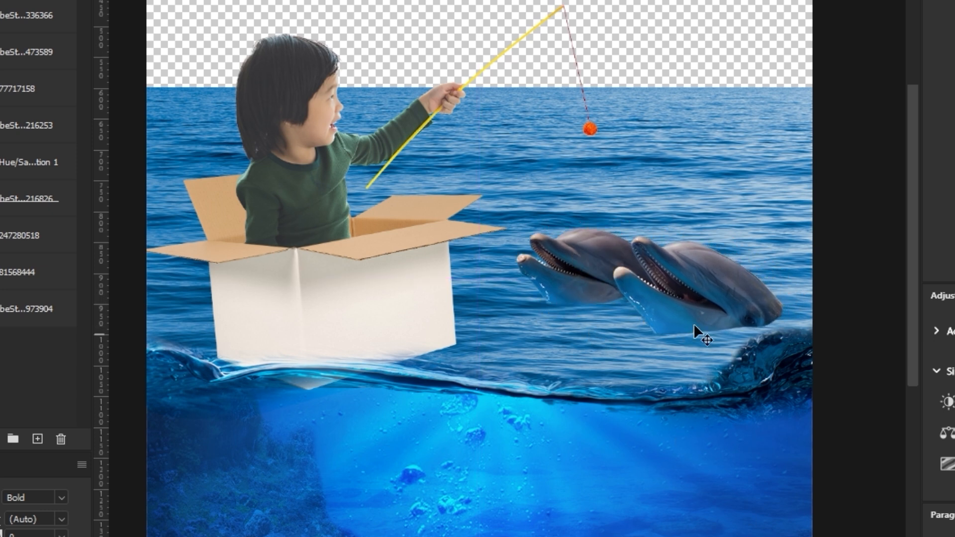
left_click_drag(711, 305, 713, 303)
left_click_drag(714, 304, 713, 303)
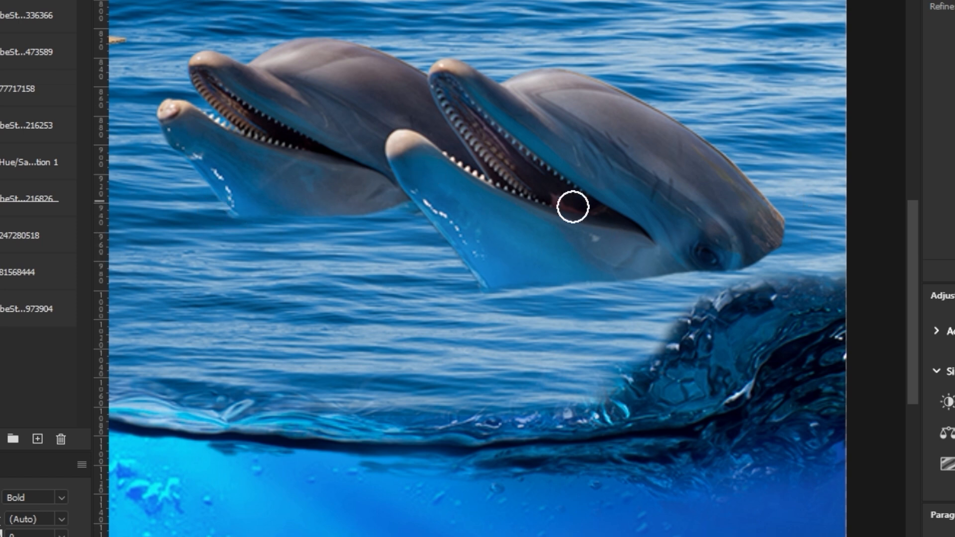
scroll(666, 294, "up", 1)
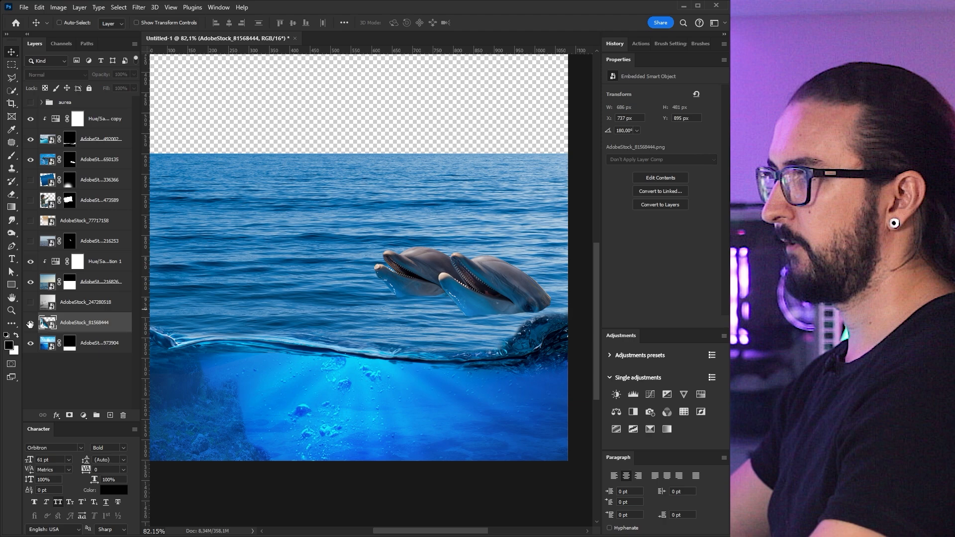
Show the AdobeStock_81568444 dolphin body layer and place it underwater beneath the two dolphin heads
left_click(30, 323)
left_click_drag(455, 339, 393, 239)
left_click_drag(470, 309, 444, 301)
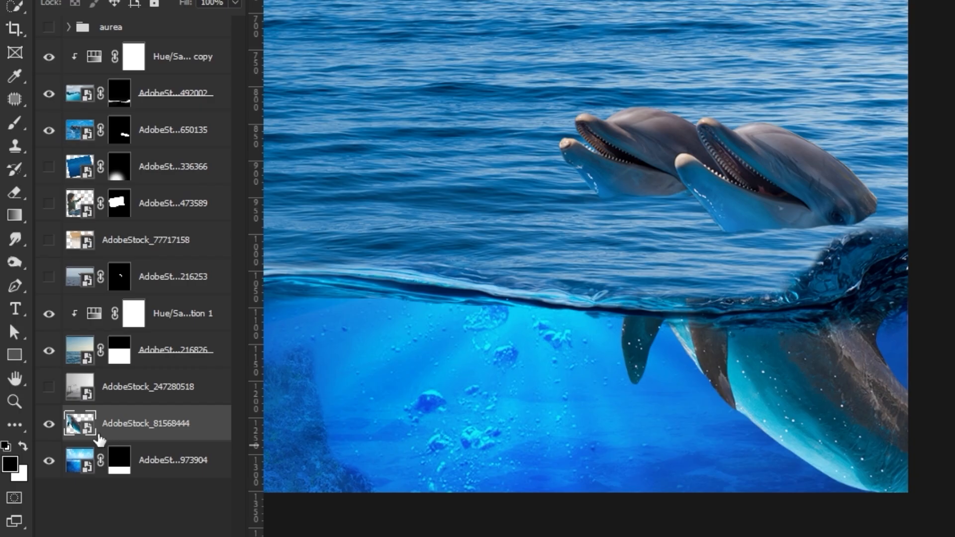
Raise the dolphin body layer temporarily to align it with the heads, and return it to just above the underwater background layer
left_click_drag(90, 428, 85, 145)
mouse_move(790, 367)
left_mouse_down()
mouse_move(756, 353)
mouse_move(780, 373)
left_mouse_up()
mouse_move(536, 379)
left_mouse_down()
mouse_move(527, 375)
mouse_move(536, 392)
mouse_move(533, 381)
left_mouse_up()
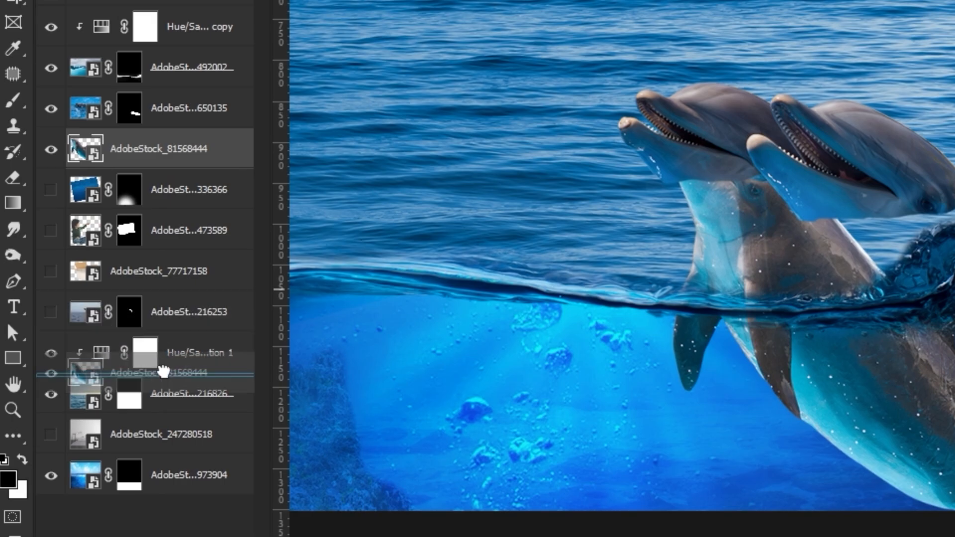
left_click_drag(163, 371, 124, 451)
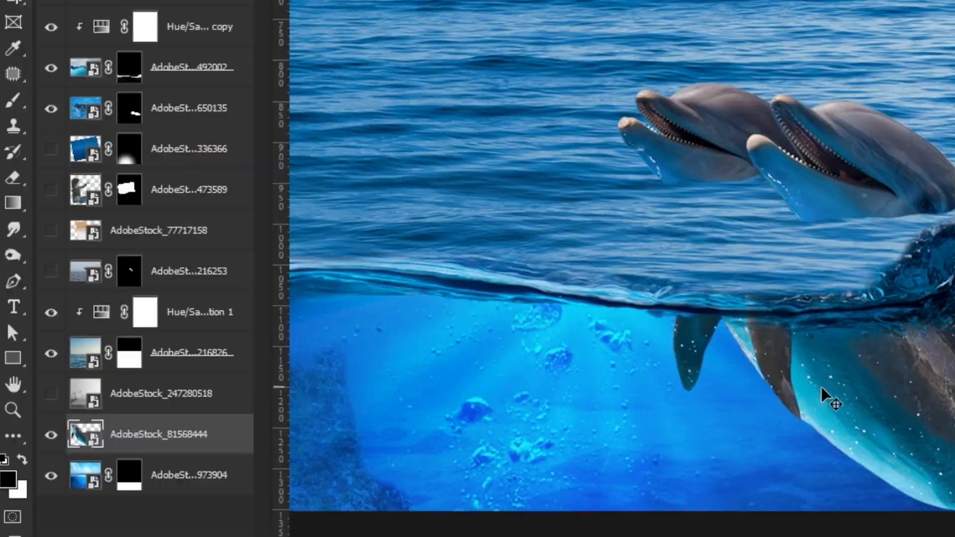
left_click_drag(827, 396, 825, 392)
left_click_drag(509, 392, 509, 391)
left_click_drag(455, 332, 493, 377)
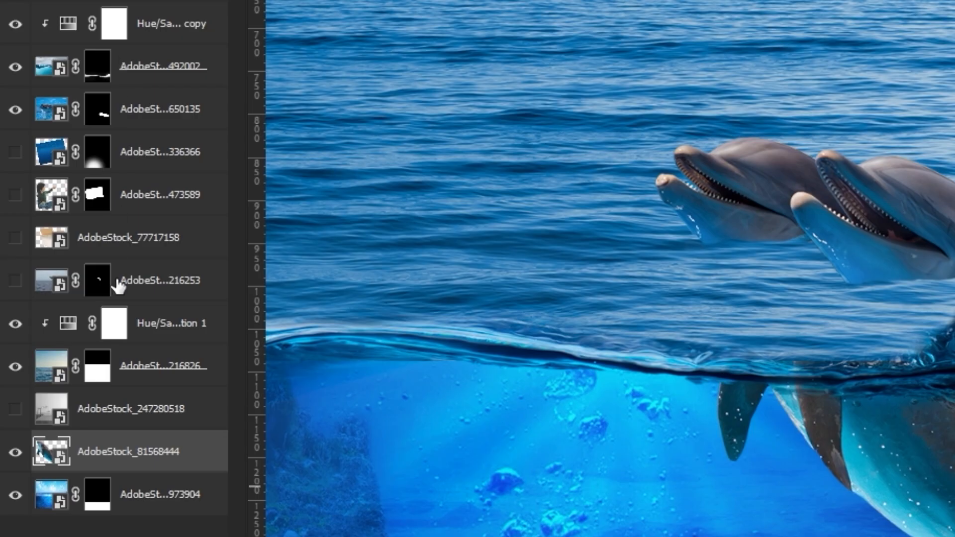
Duplicate the sea's Hue/Saturation adjustment above the dolphin body, clip it to that layer and darken it with a negative lightness
left_click(164, 330)
left_click_drag(179, 335, 155, 431)
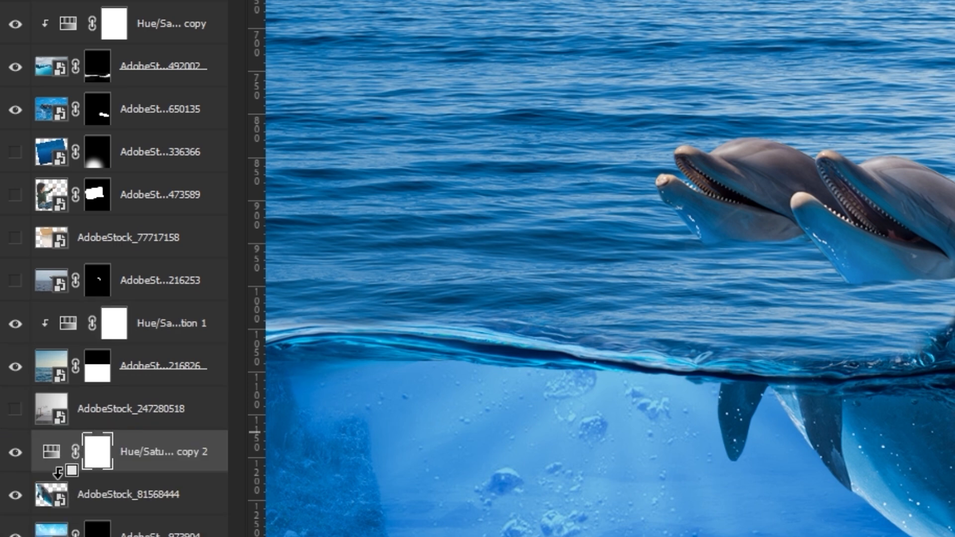
left_click(59, 471, "alt")
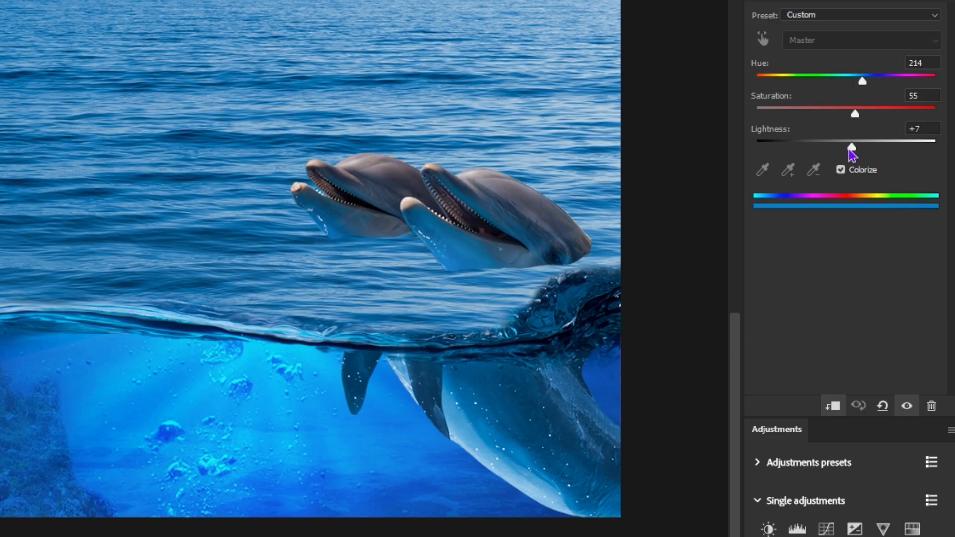
left_click_drag(849, 150, 822, 147)
scroll(501, 335, "down", 1)
left_click_drag(427, 314, 460, 356)
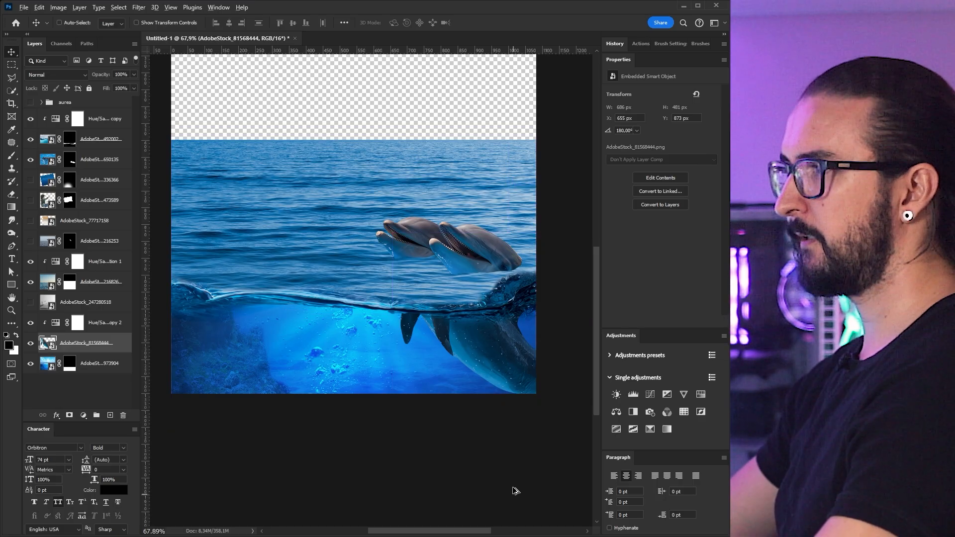
Apply a sine Wave distortion to the dolphin body with 1 generator, wavelength 43 to 52 and a reduced maximum amplitude
scroll(500, 451, "up", 5)
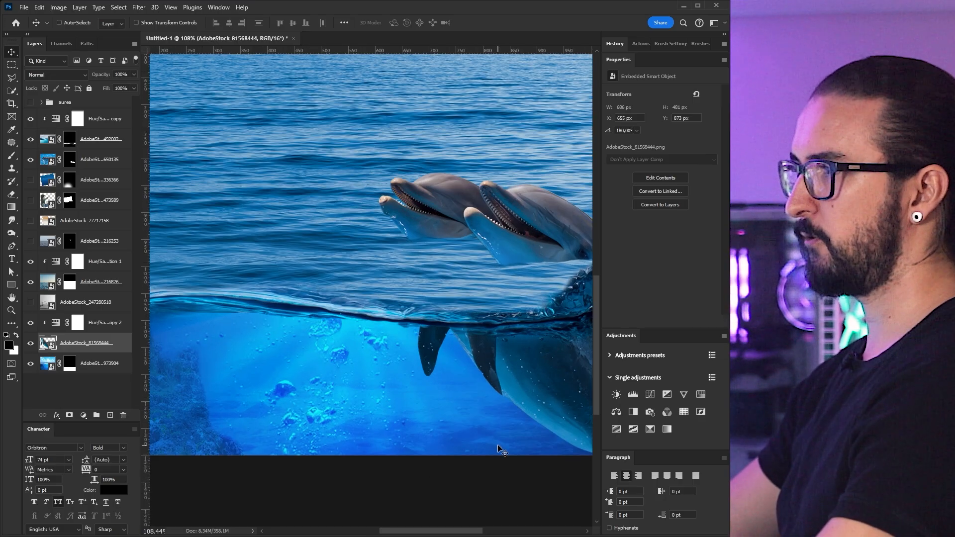
left_click_drag(503, 387, 432, 356)
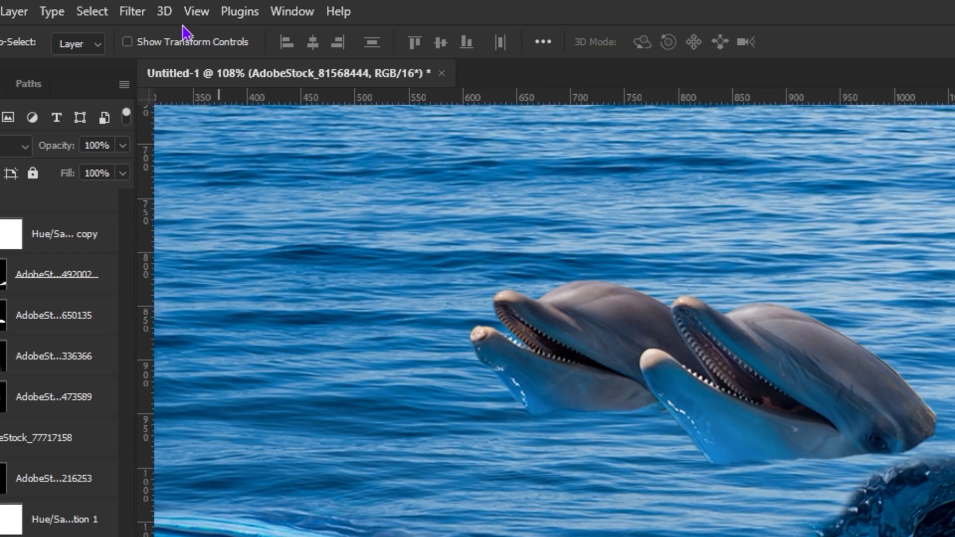
left_click(132, 11)
mouse_move(227, 303)
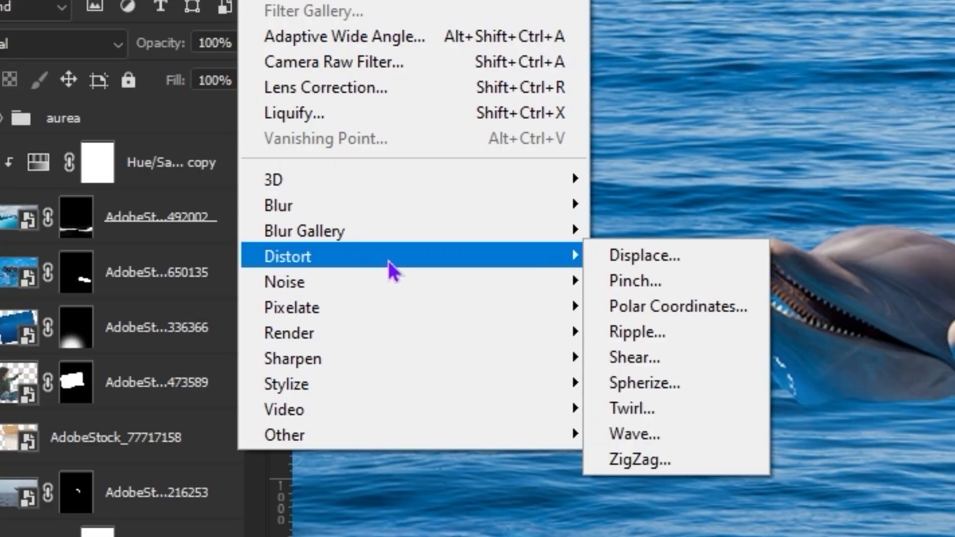
left_click(651, 439)
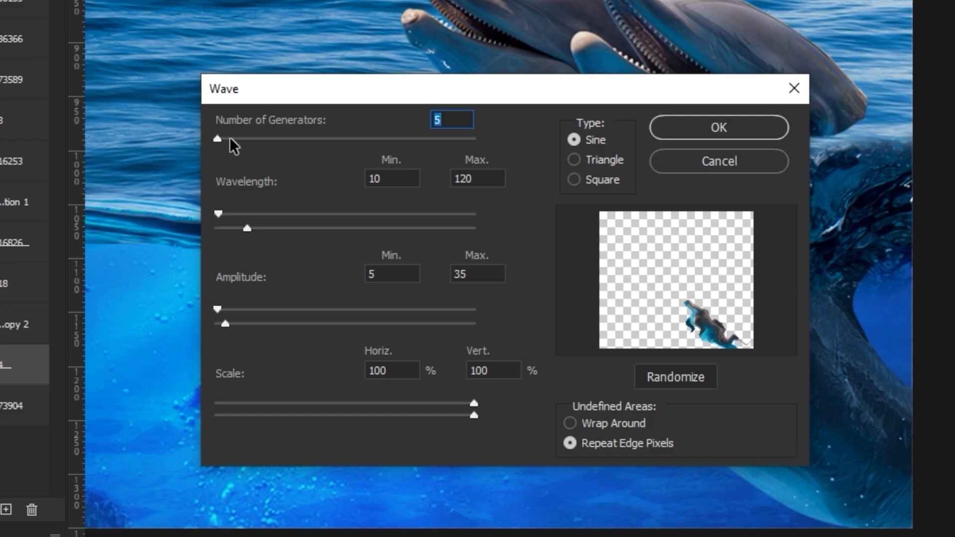
left_click_drag(216, 140, 211, 138)
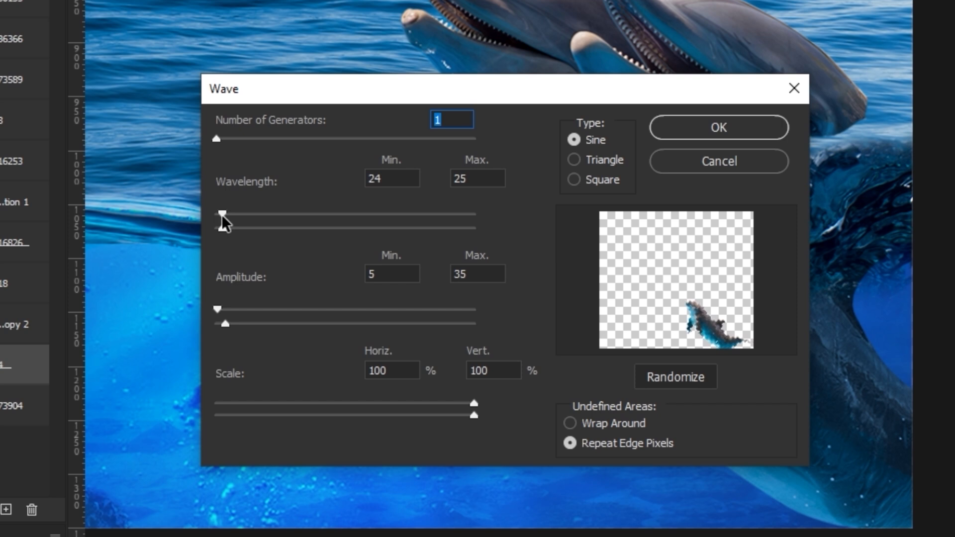
left_click_drag(222, 223, 227, 214)
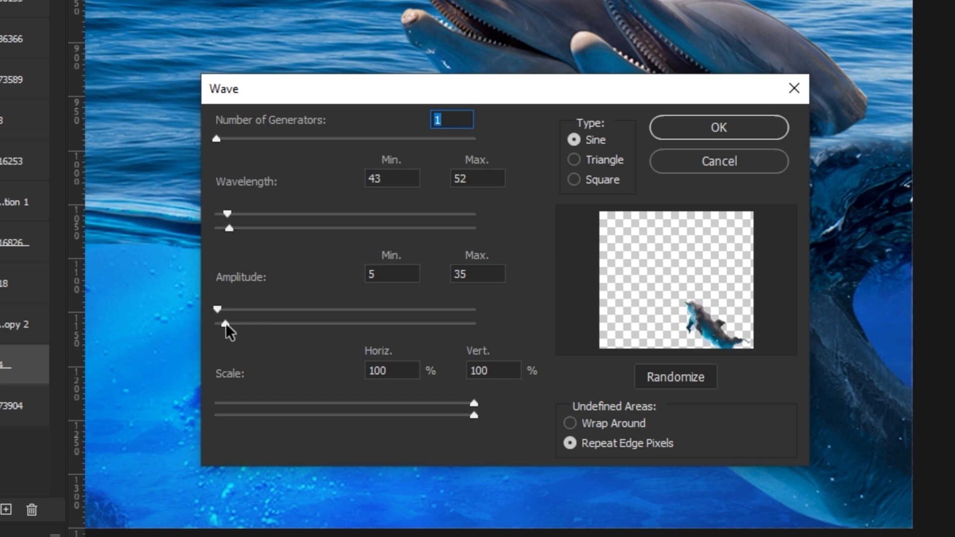
left_click_drag(244, 324, 215, 324)
left_click(679, 133)
Reopen the dolphin body's Wave smart filter and fine-tune its amplitude, with the minimum at 1
scroll(720, 329, "down", 2)
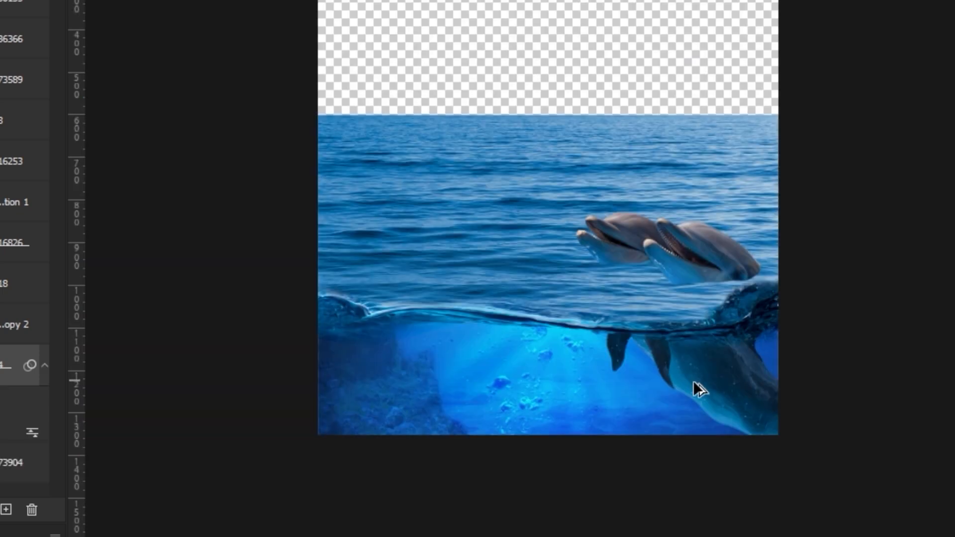
scroll(665, 377, "up", 2)
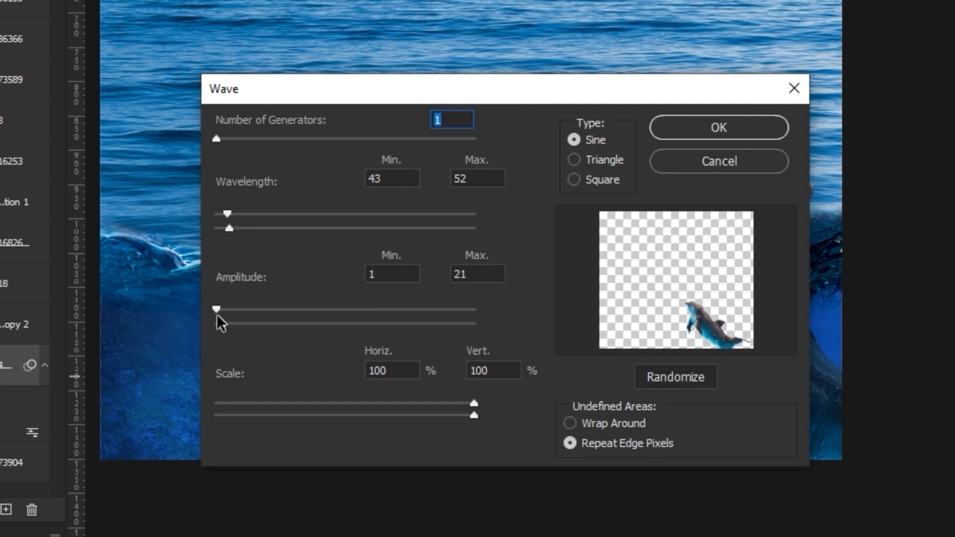
left_click_drag(220, 321, 220, 321)
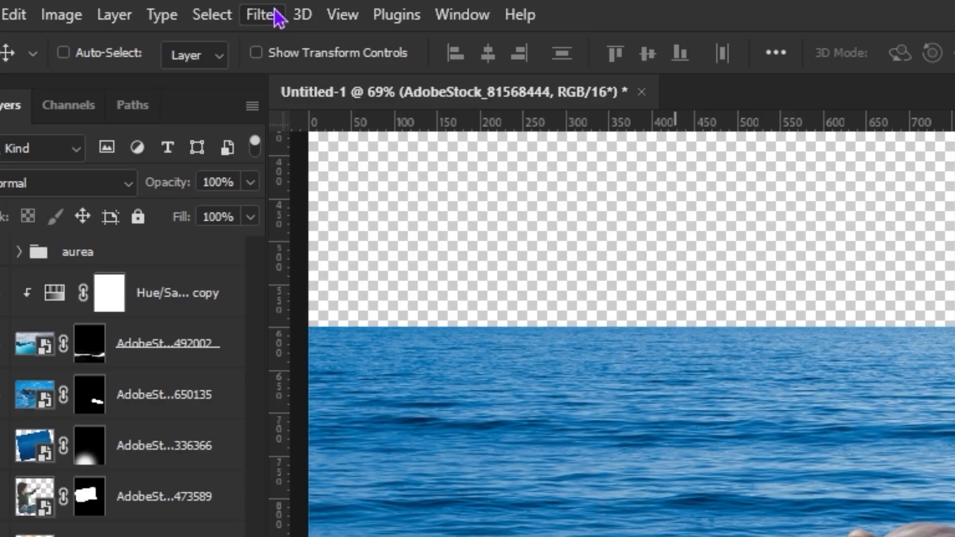
Apply a Gaussian Blur with a radius of 2 pixels to the underwater dolphin body
left_click(139, 7)
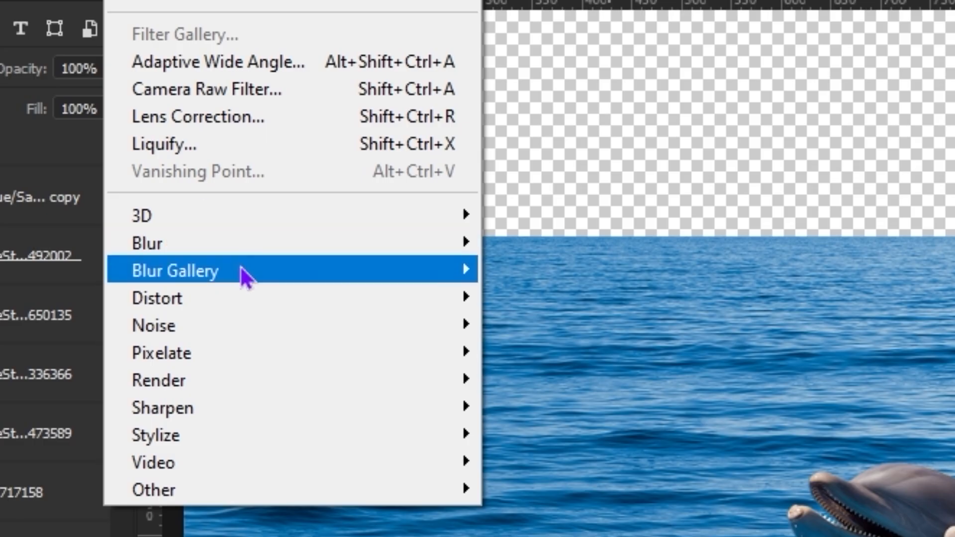
mouse_move(564, 339)
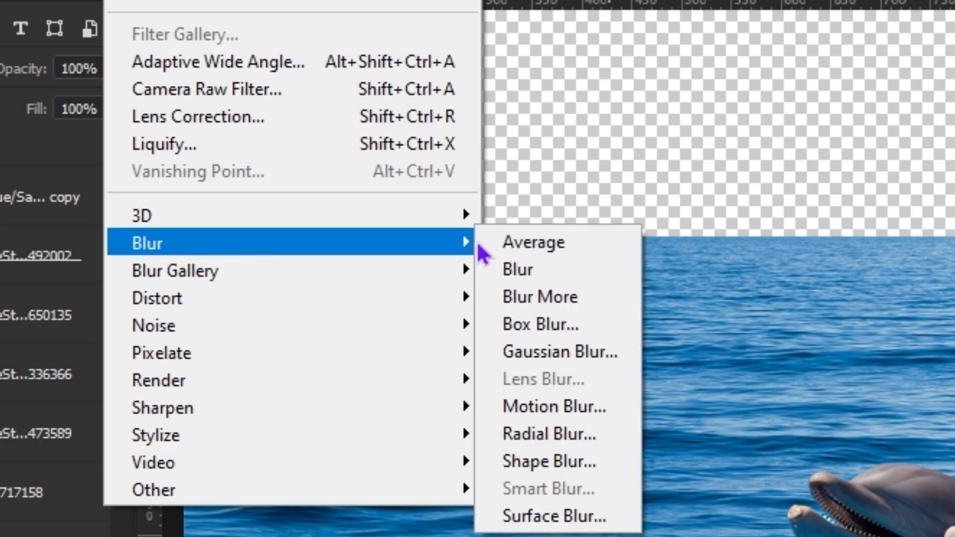
left_click(586, 356)
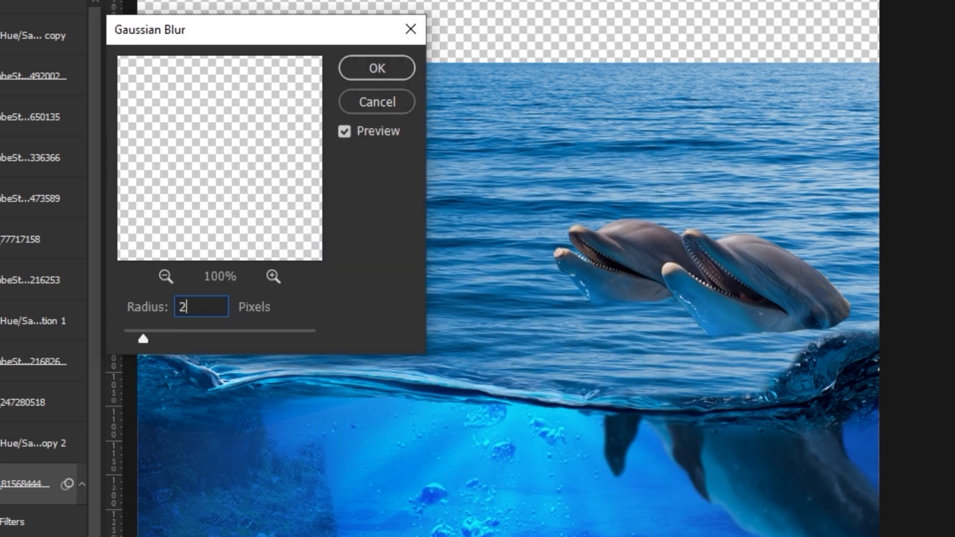
key("Return")
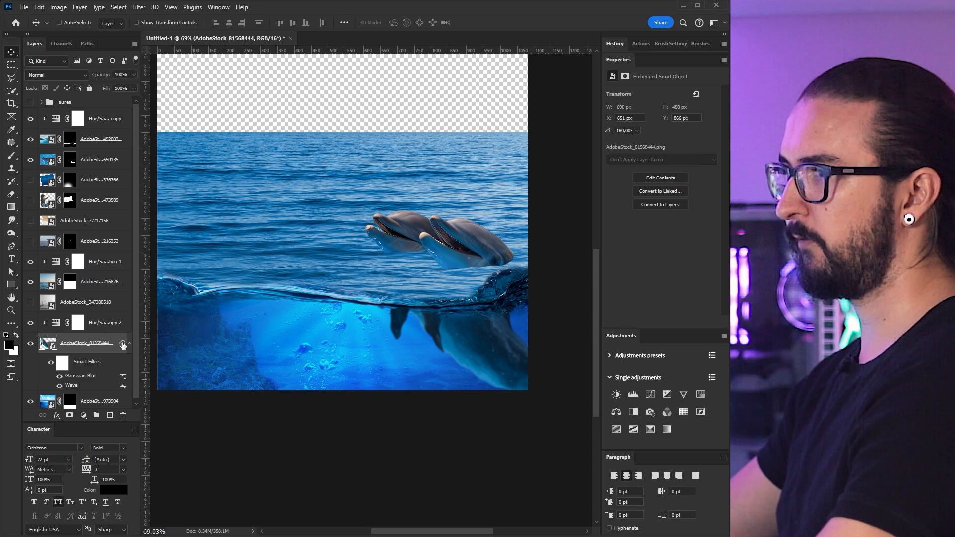
Duplicate the dolphin body together with its clipped Hue/Saturation adjustment and shift the copy under the second dolphin's head
left_click(130, 343)
left_click(99, 323, "shift")
left_click_drag(99, 324, 99, 315)
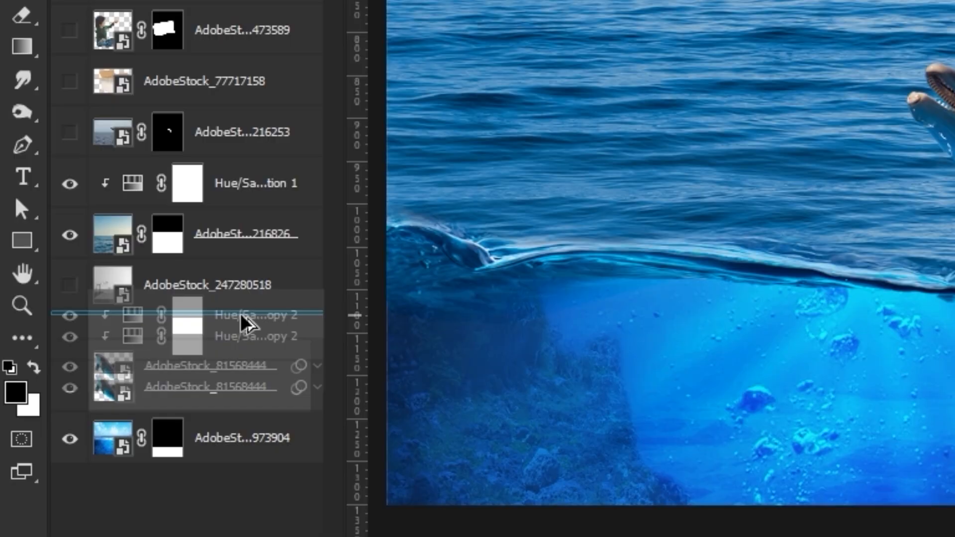
left_click_drag(442, 354, 573, 377)
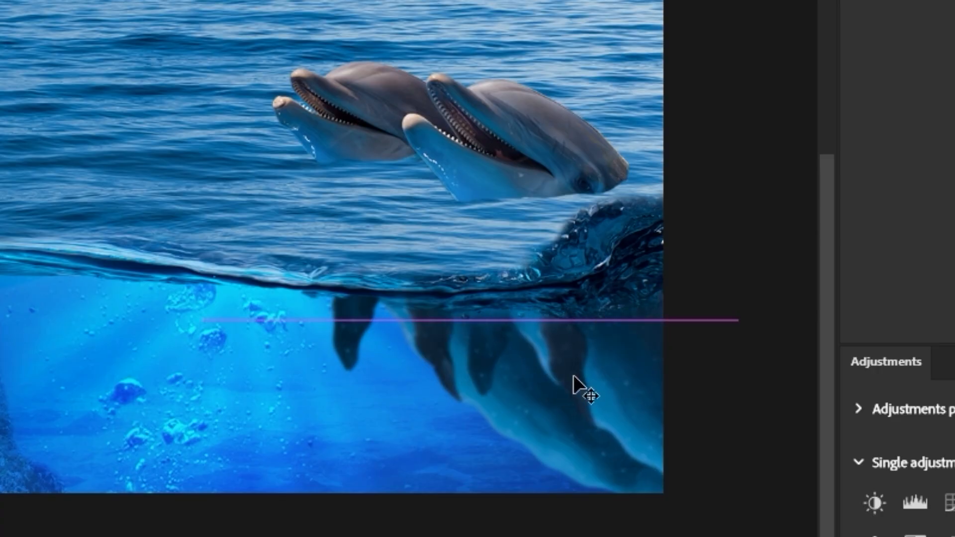
Rotate the duplicated dolphin body slightly and reposition it beneath the wave so it differs from the first body
key("ctrl+t")
left_click_drag(362, 536, 327, 536)
left_click_drag(656, 393, 665, 428)
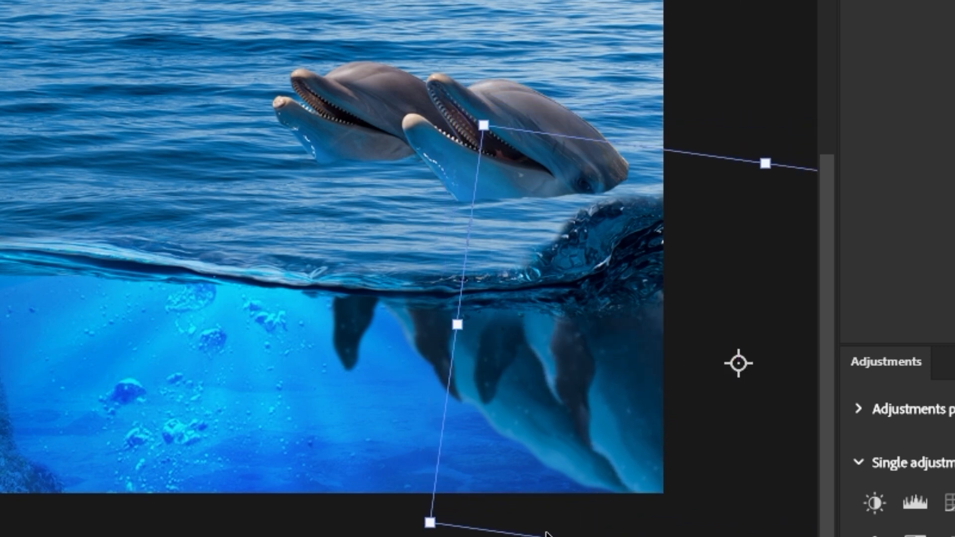
left_click_drag(542, 536, 535, 536)
mouse_move(625, 416)
left_mouse_down()
mouse_move(619, 403)
mouse_move(633, 413)
left_mouse_up()
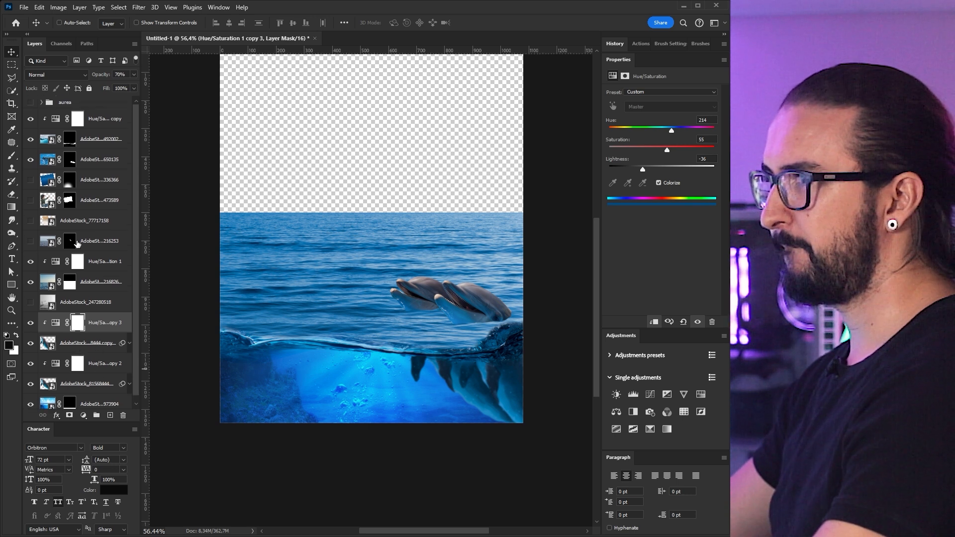
Move the front-facing dolphin layer directly above the underwater background, isolate it and delete its layer mask
left_click(47, 179)
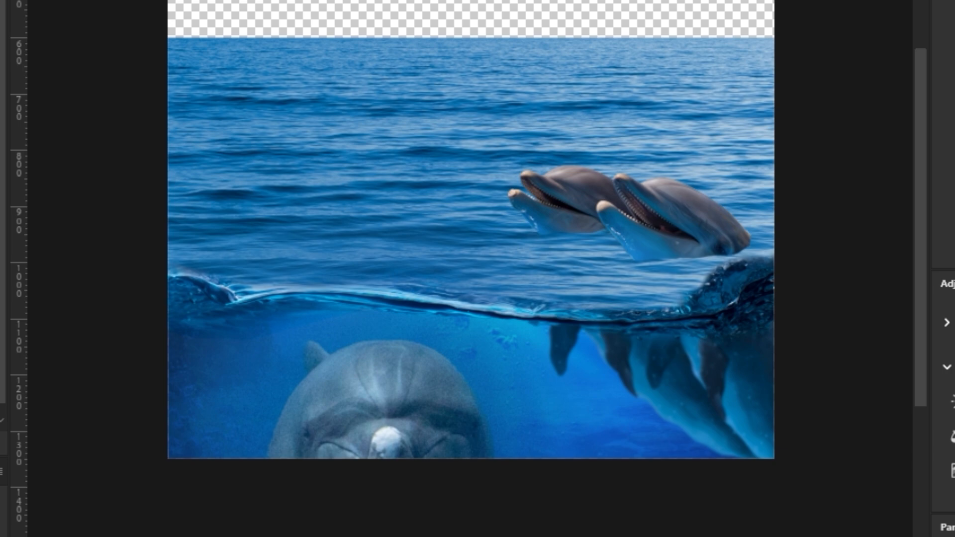
left_click_drag(205, 348, 205, 382)
left_click_drag(624, 386, 649, 189)
left_click(56, 381, "alt")
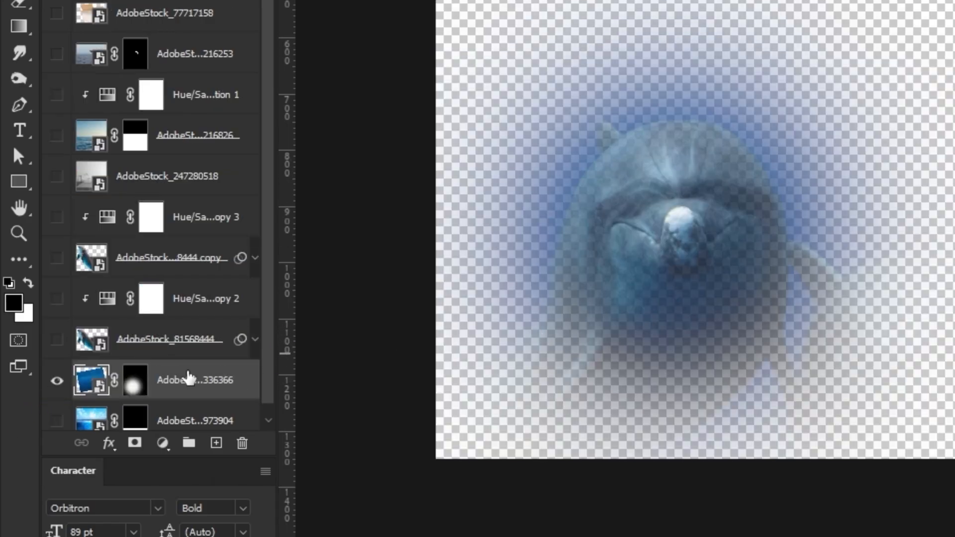
right_click(134, 387)
left_click(184, 428)
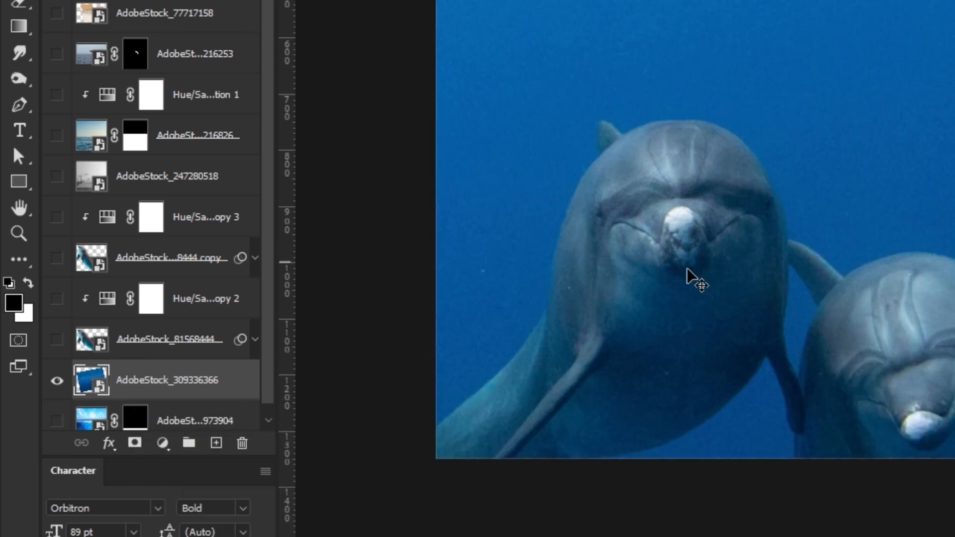
Select the two front-facing dolphins, mask out their blue water background, and position them below the waterline
left_click_drag(798, 259, 808, 92)
left_click(442, 51)
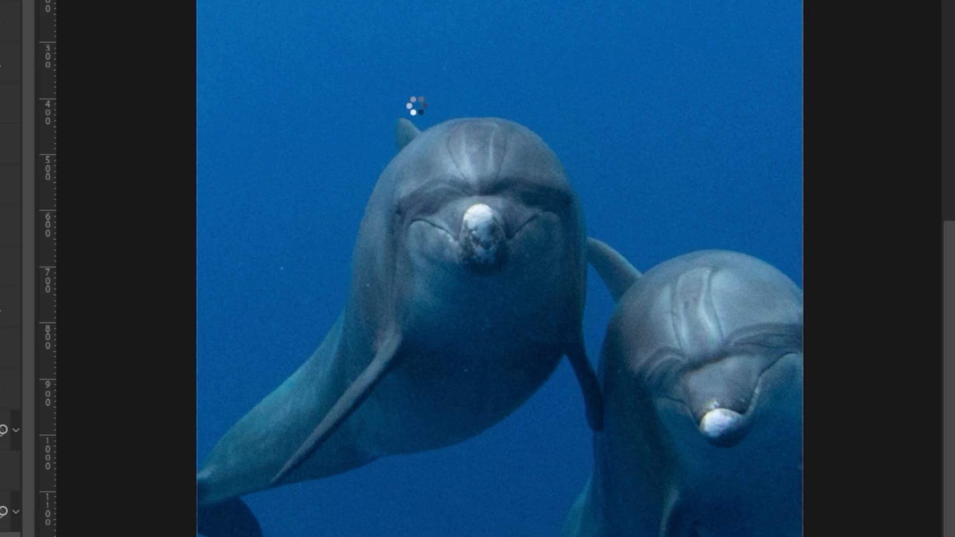
right_click(410, 148, "alt")
left_click(408, 143)
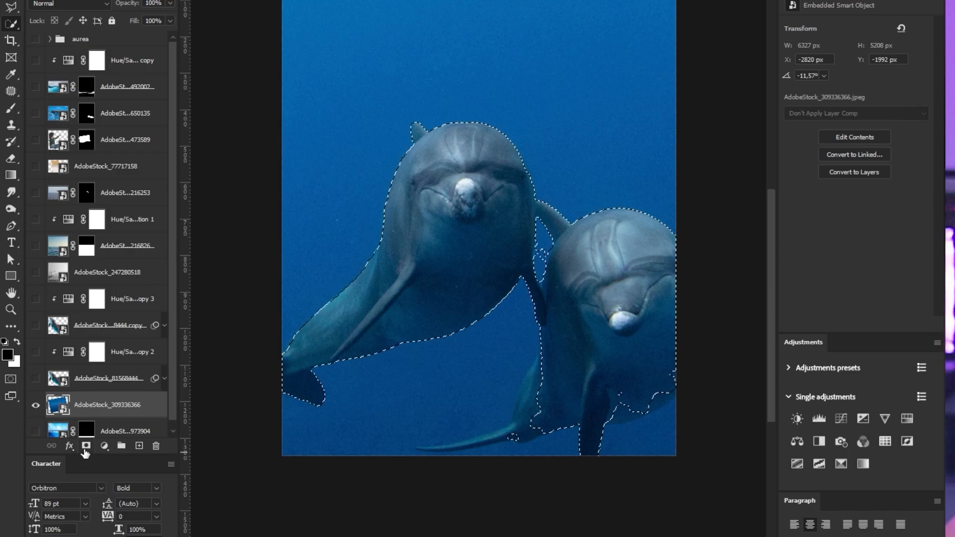
left_click(86, 446)
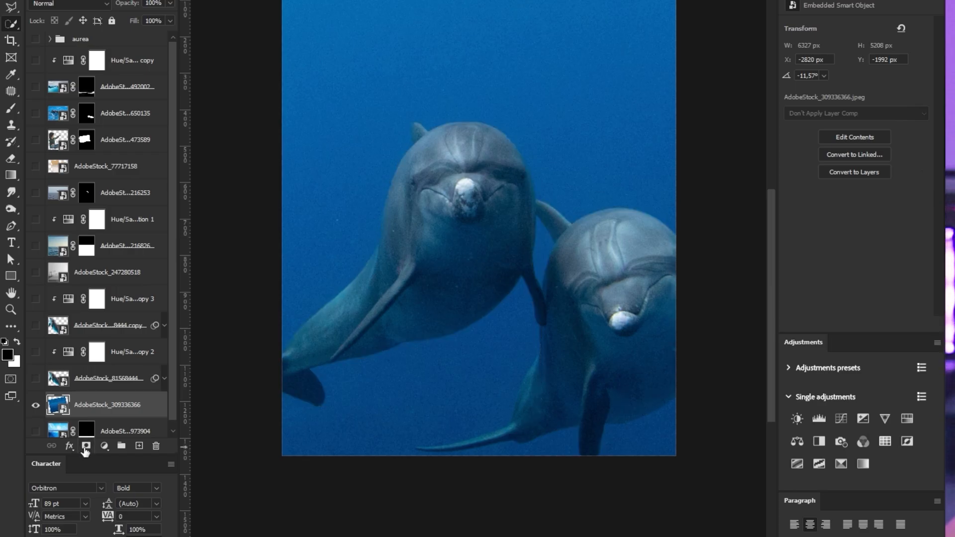
key("v")
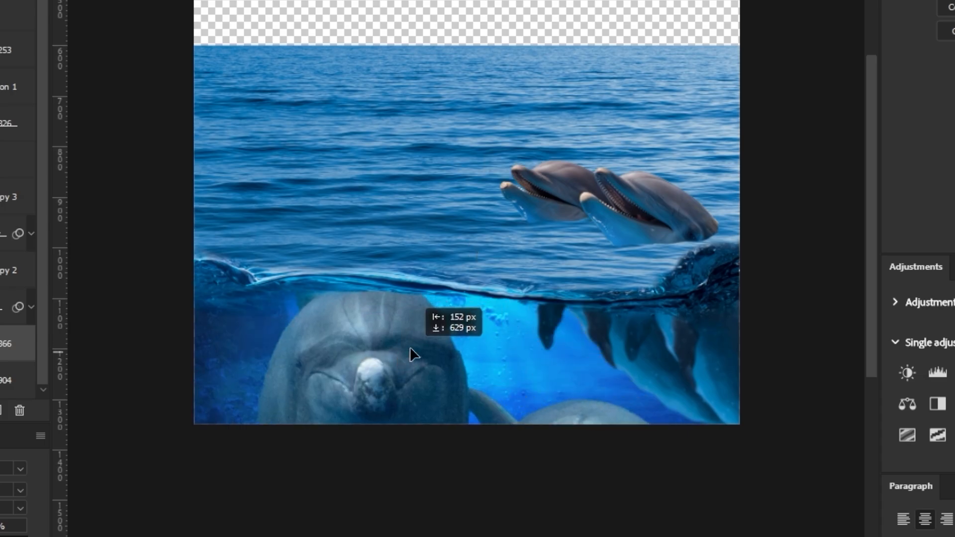
left_click_drag(412, 347, 420, 371)
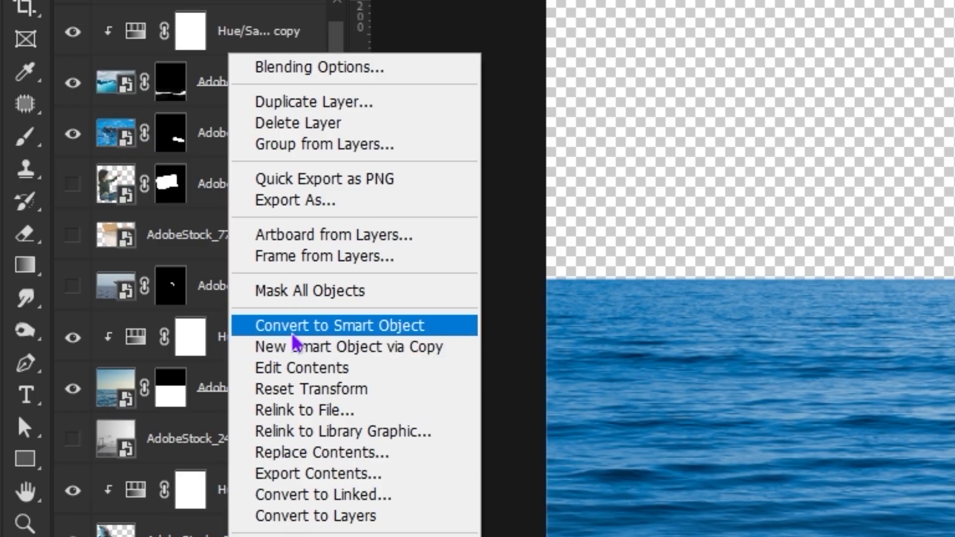
Convert the masked front-facing dolphin layer to a smart object and give it a Gaussian Blur with a radius of 5 pixels
left_click(312, 329)
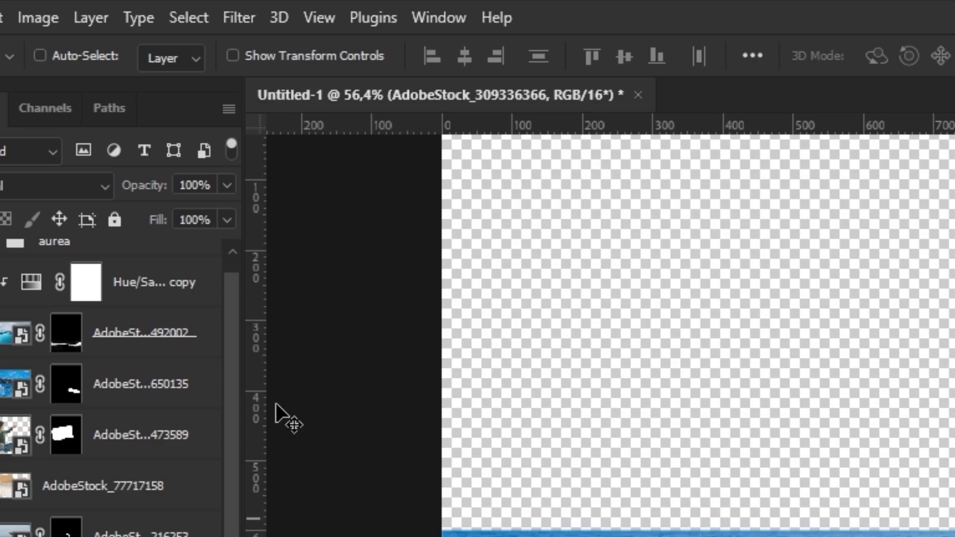
left_click(235, 19)
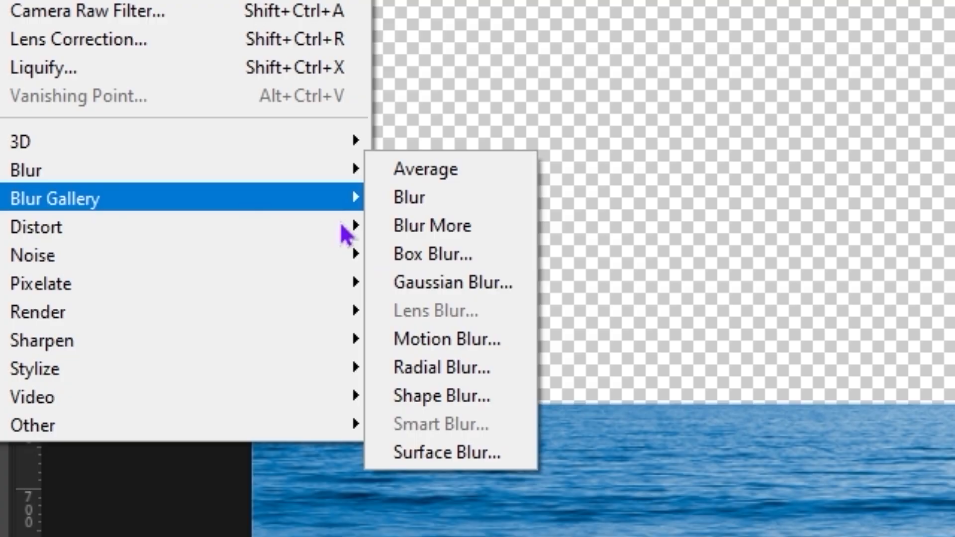
left_click(453, 282)
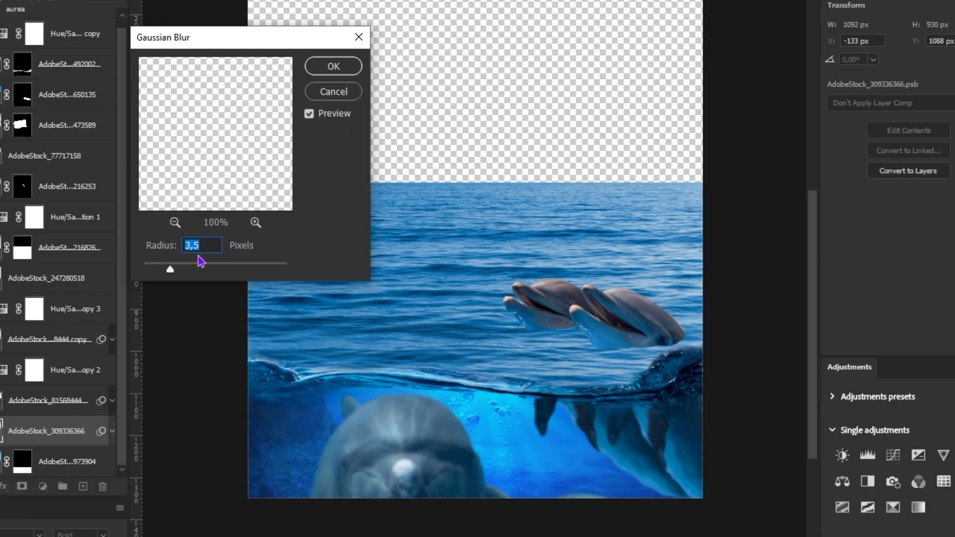
type("10")
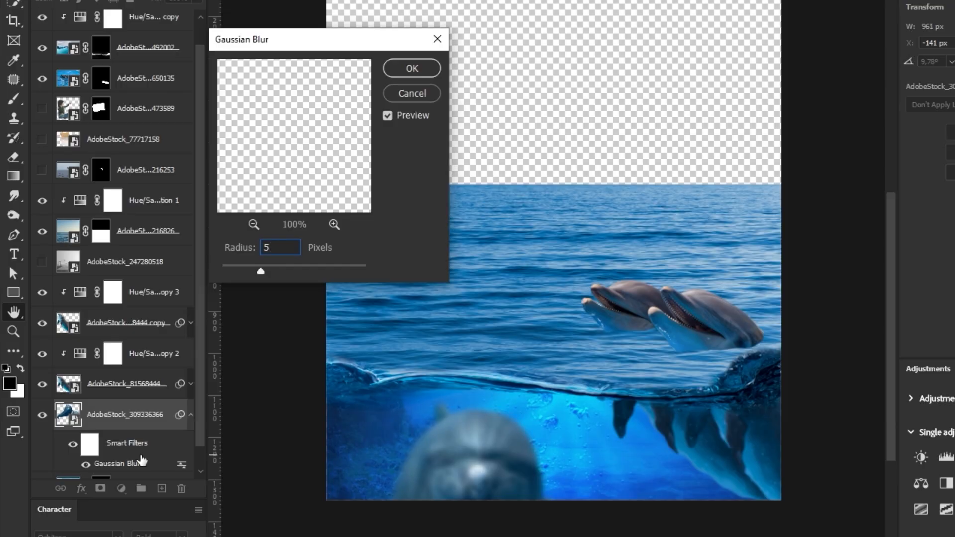
key("Return")
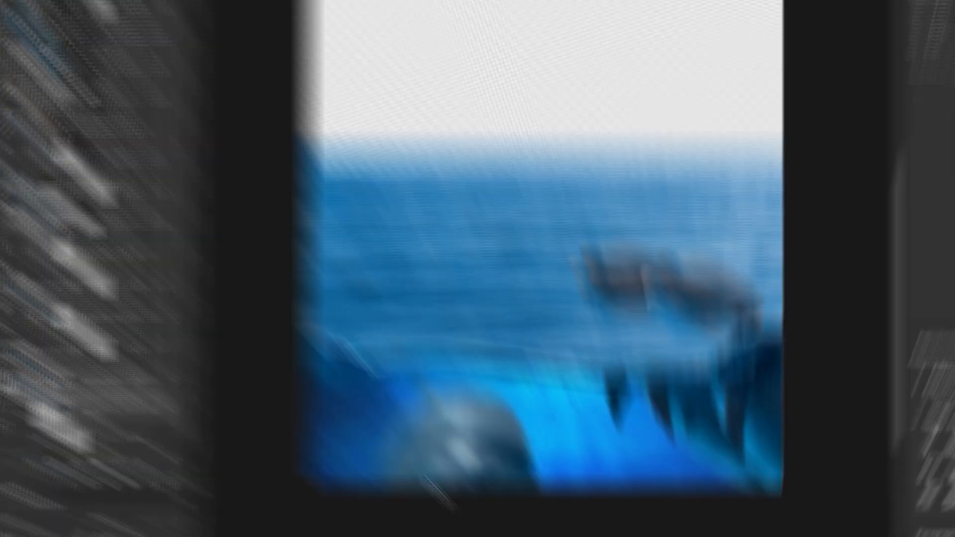
Enlarge the blurred dolphin and reposition it so its head rises from the canvas's lower edge beneath the wave
left_click_drag(436, 495, 425, 499)
key("ctrl+t")
left_click_drag(653, 324, 723, 287)
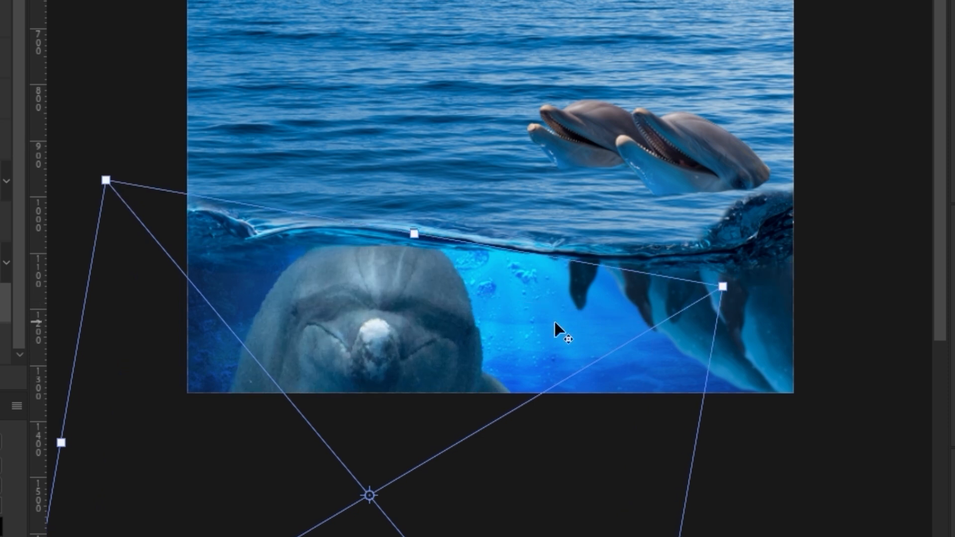
left_click_drag(452, 338, 441, 374)
key("Return")
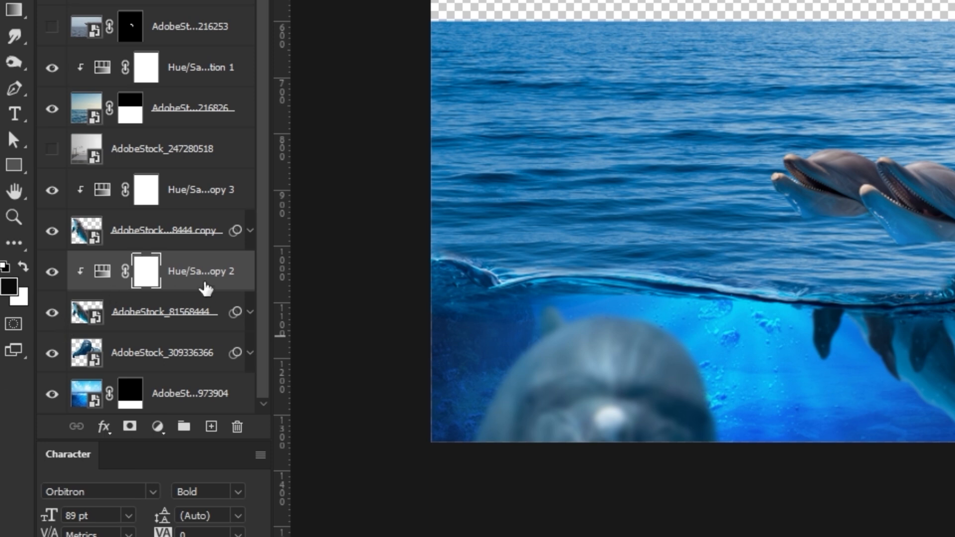
Duplicate the Hue/Saturation adjustment, clip the copy to the front-facing dolphin, and set its lightness to -1 and opacity to 30%
left_click_drag(205, 282, 187, 331)
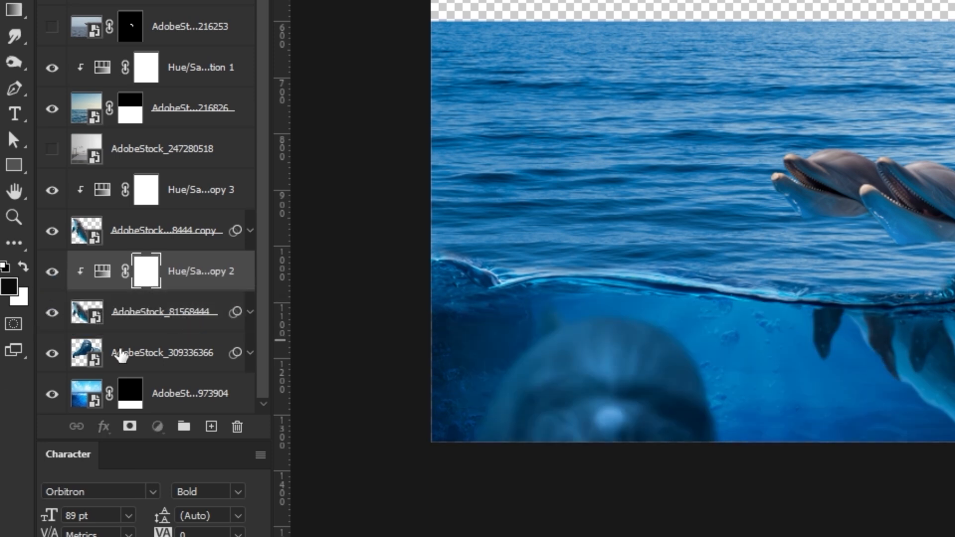
left_click_drag(144, 353, 95, 370)
left_click(90, 370, "alt")
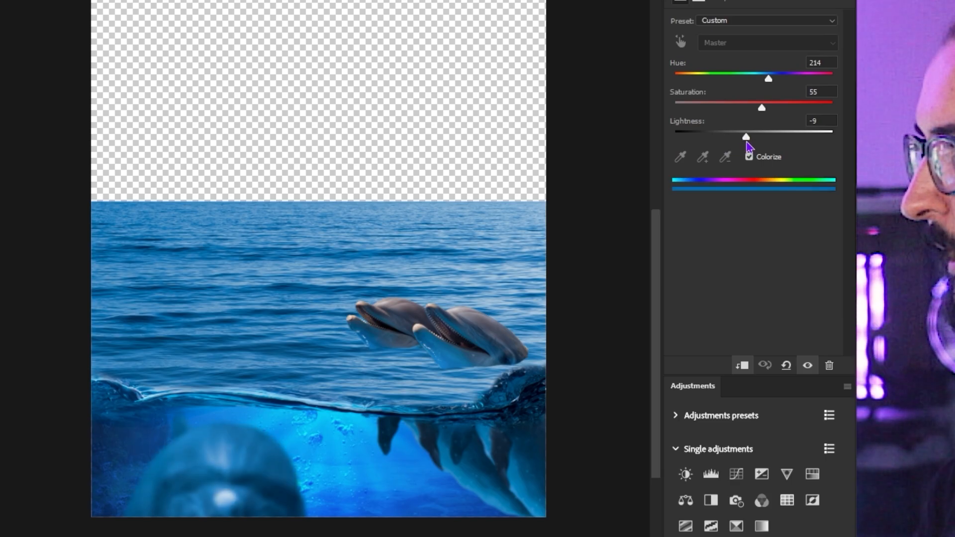
left_click_drag(745, 142, 750, 143)
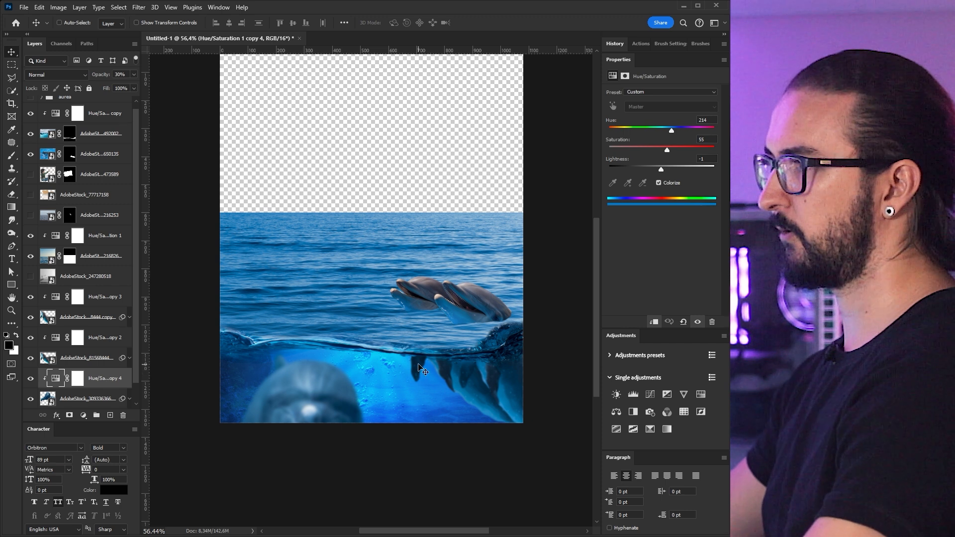
Show the living-room photo, isolate it, and outline its grey rug along the sofa base with a polygonal selection
left_click(30, 276)
left_click(86, 276)
scroll(358, 187, "up", 1)
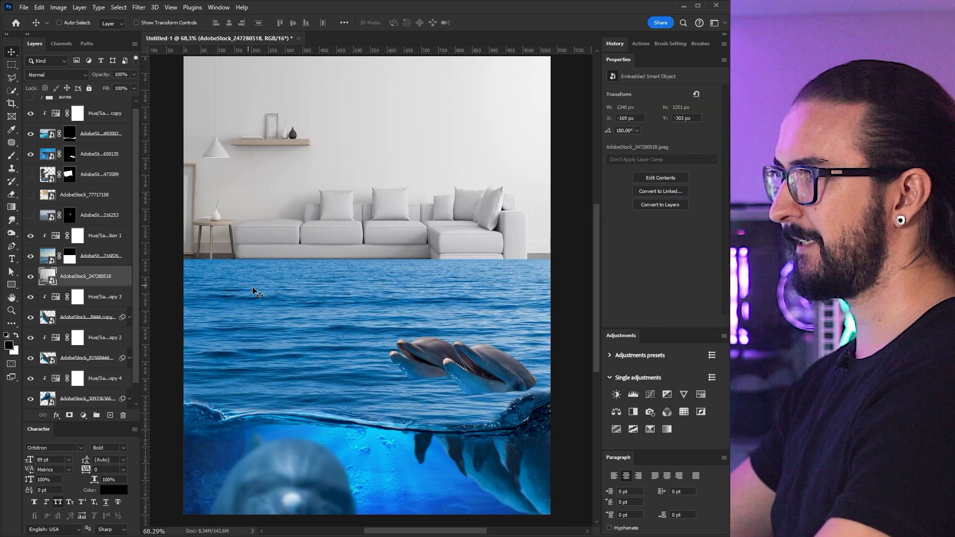
left_click(30, 276, "alt")
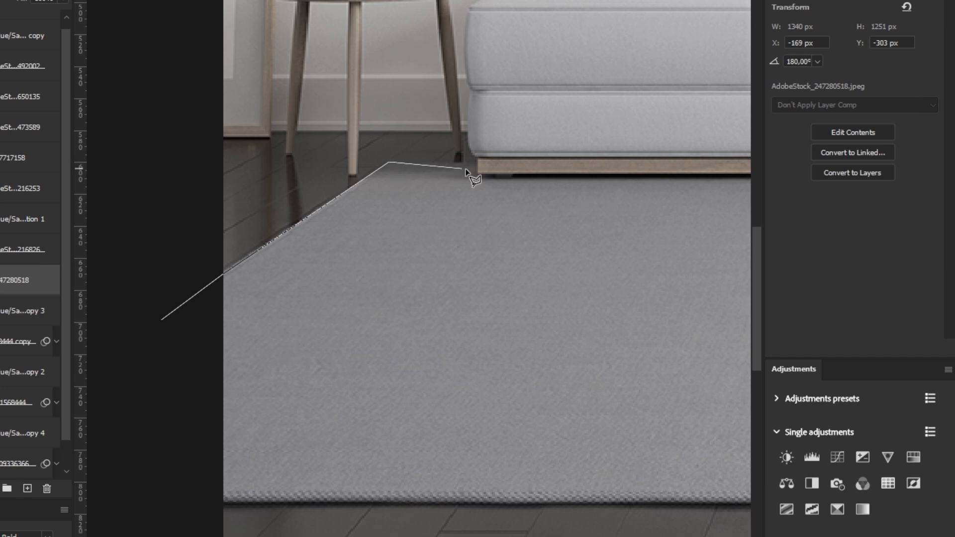
left_click(477, 175)
left_click_drag(569, 175, 566, 175)
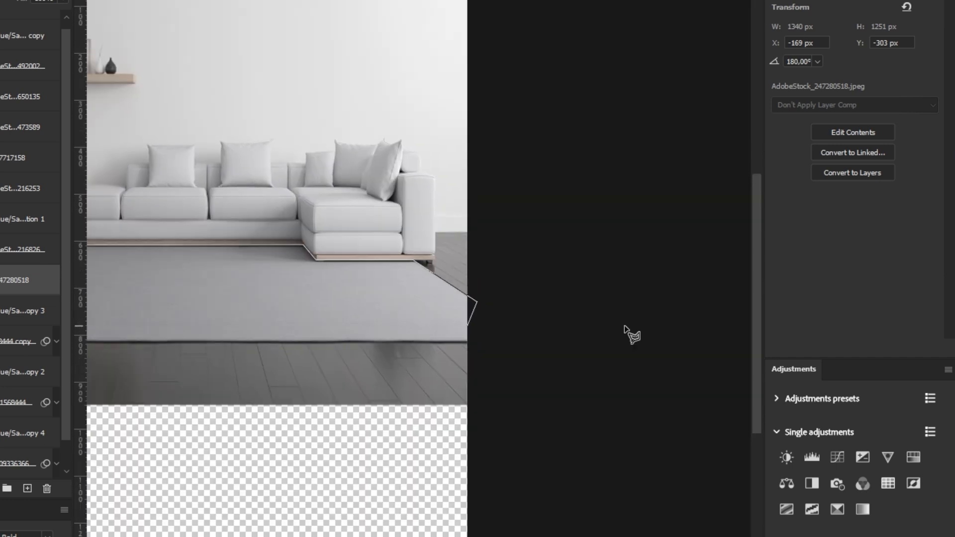
left_click_drag(522, 324, 646, 285)
key("Return")
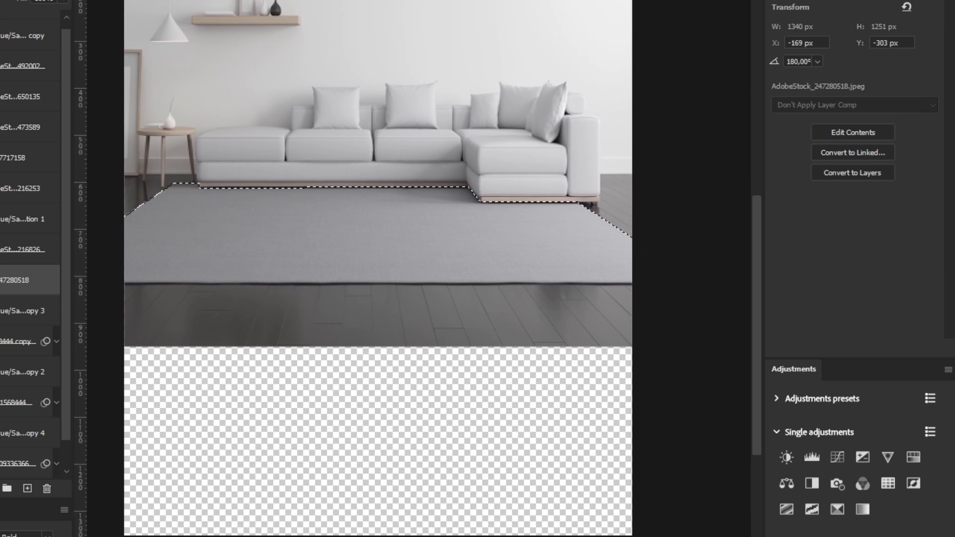
Restore the other layers and paint black outside the rug outline on the ocean mask with a 59 px, 100% hardness brush
left_click(1, 173)
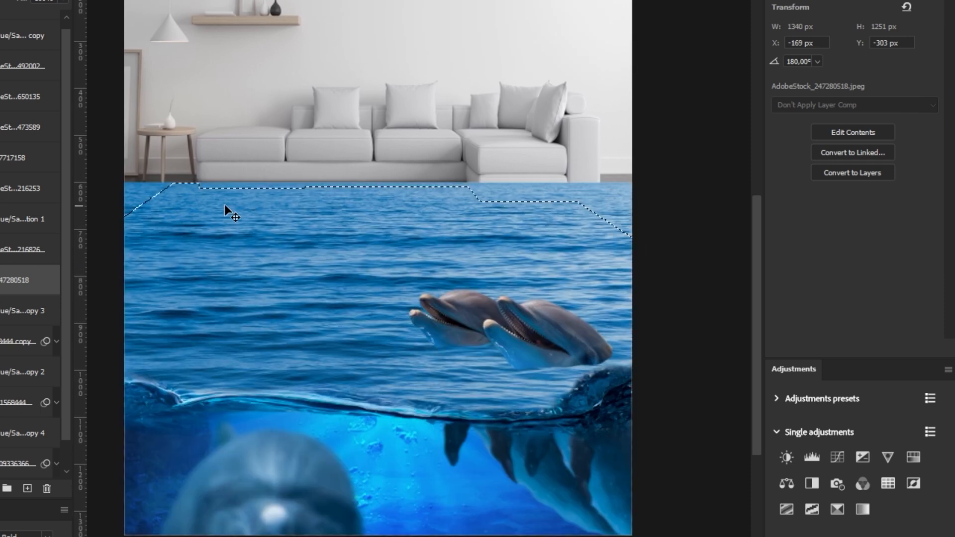
left_click(13, 255)
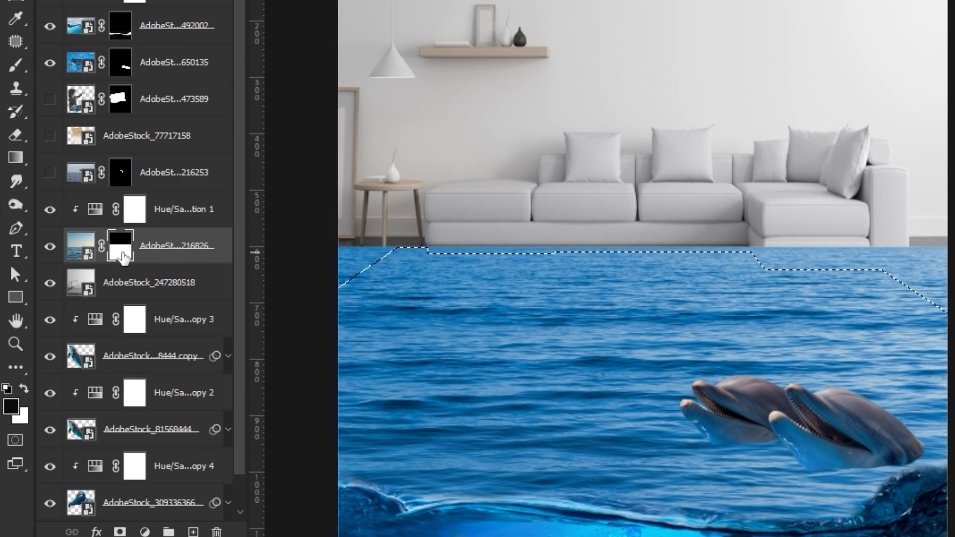
key("ctrl+shift+i")
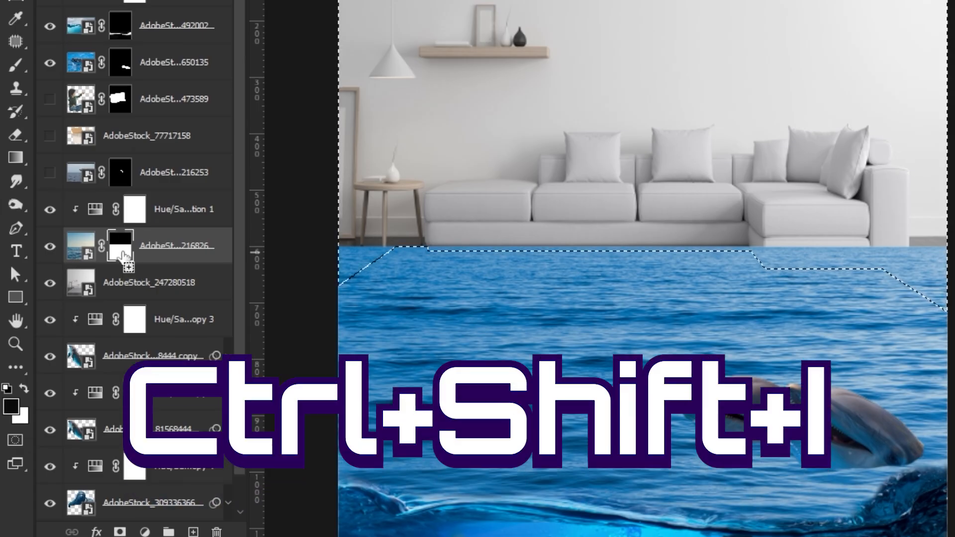
key("b")
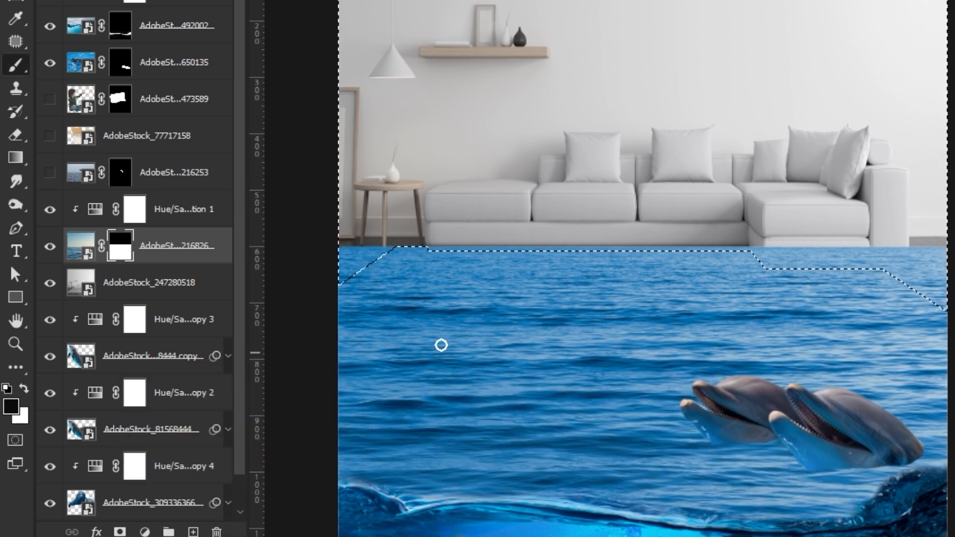
right_click(374, 246)
left_click_drag(476, 289, 498, 289)
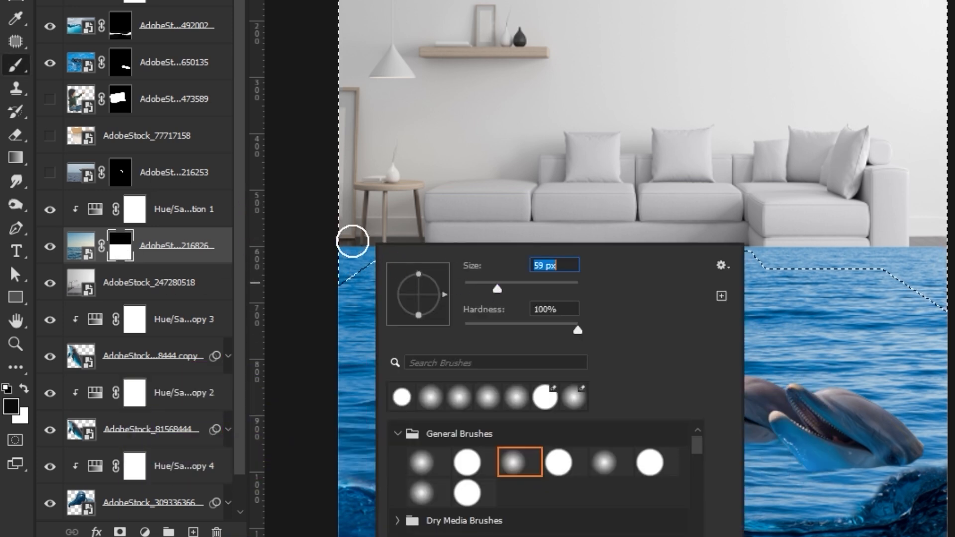
left_click_drag(359, 253, 340, 273)
mouse_move(114, 273)
left_mouse_down()
mouse_move(164, 240)
mouse_move(288, 222)
mouse_move(611, 241)
mouse_move(539, 244)
mouse_move(686, 249)
mouse_move(724, 236)
mouse_move(665, 265)
mouse_move(775, 248)
mouse_move(827, 307)
left_mouse_up()
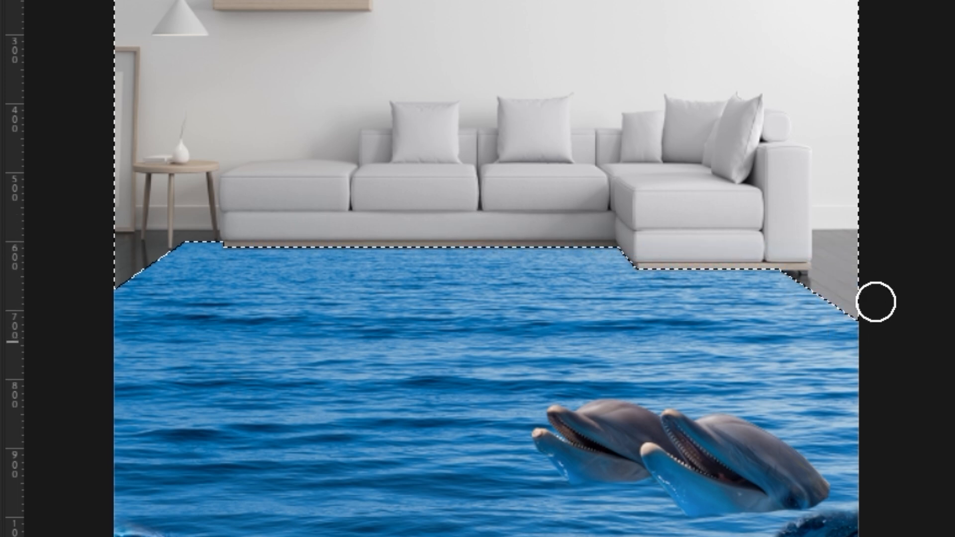
key("ctrl+d")
Load the ocean mask as a selection and draw a black-to-white gradient on it that fades the water into the rug near the sofa
key("v")
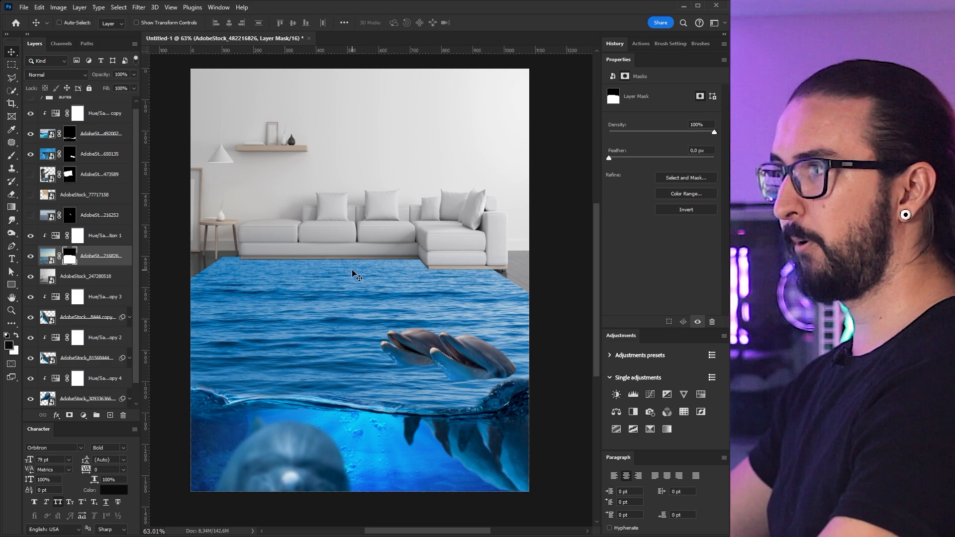
left_click(48, 256)
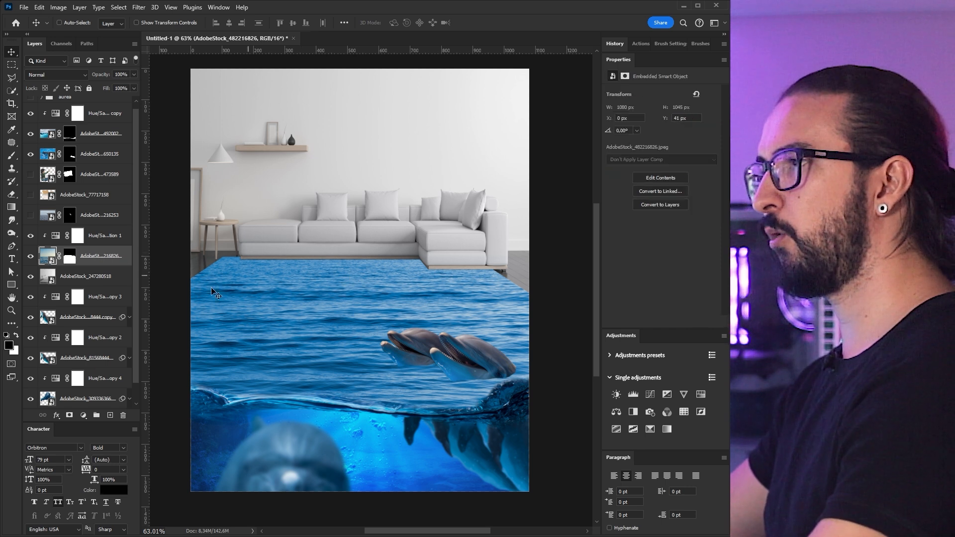
left_click(70, 257)
key("b")
key("g")
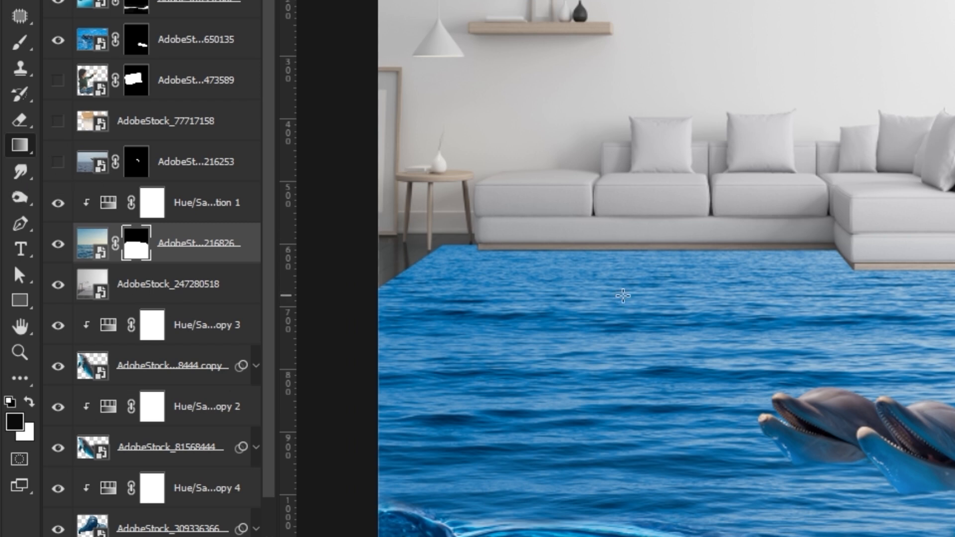
left_click(135, 251, "ctrl")
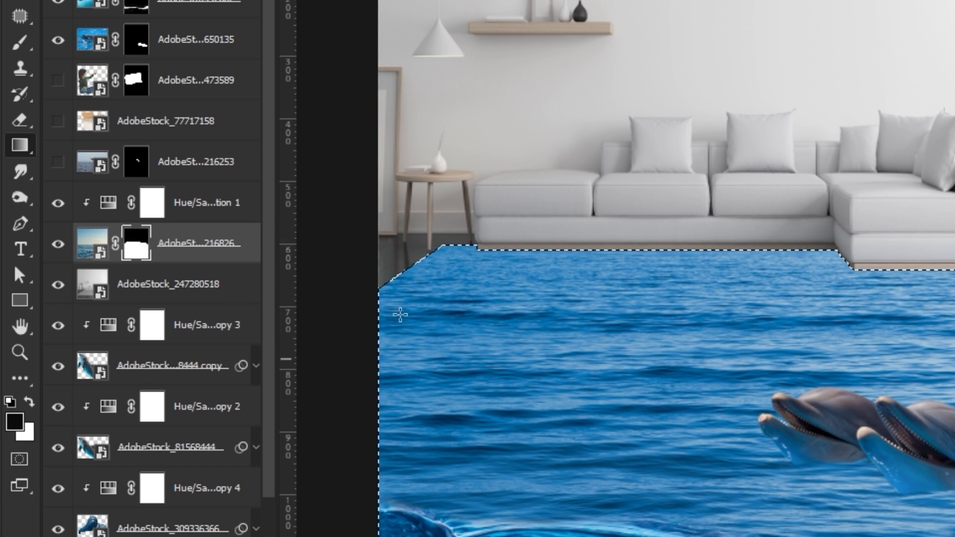
left_click_drag(676, 510, 677, 278)
left_click_drag(678, 510, 669, 393)
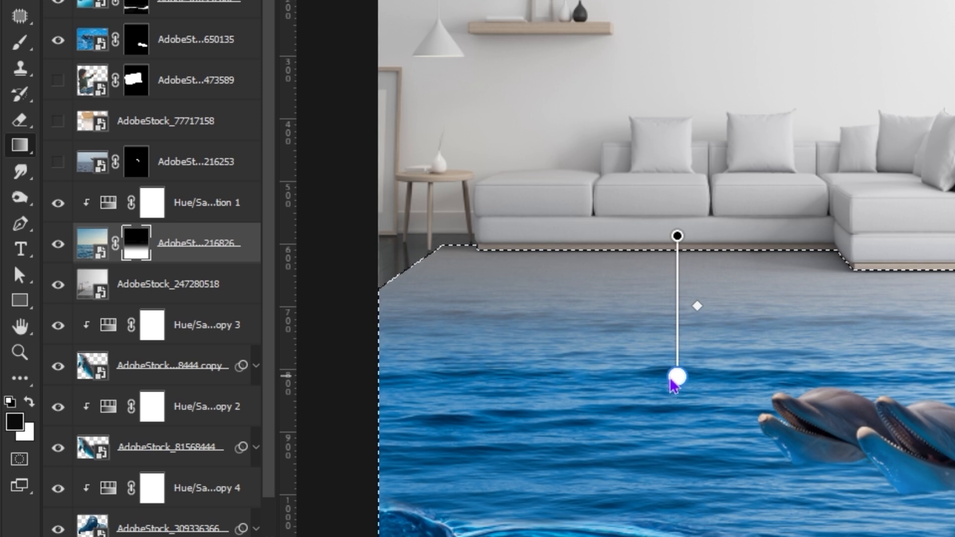
left_click_drag(675, 384, 676, 373)
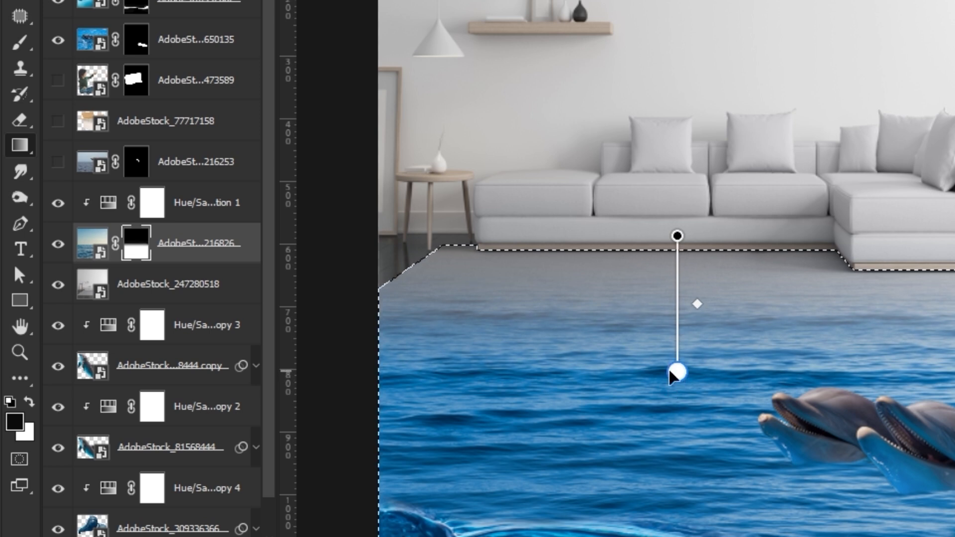
left_click_drag(349, 359, 345, 375)
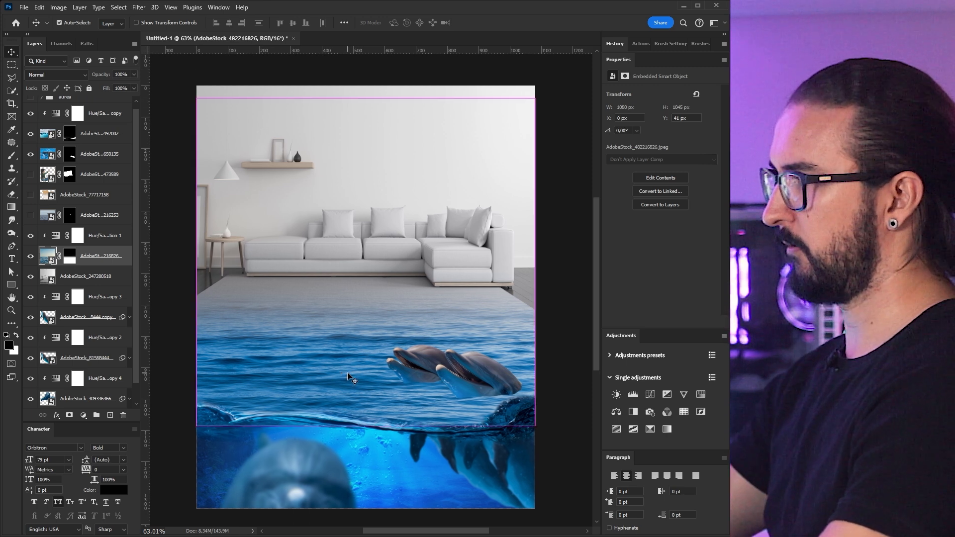
Show the cardboard box and child layers and move them together so the box's base dips below the waterline
scroll(347, 376, "up", 1)
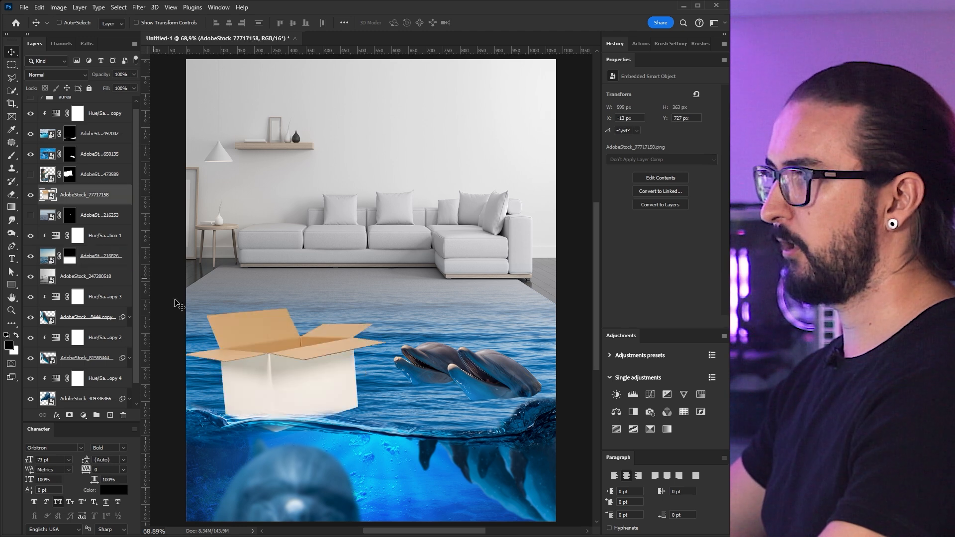
left_click_drag(301, 379, 307, 385)
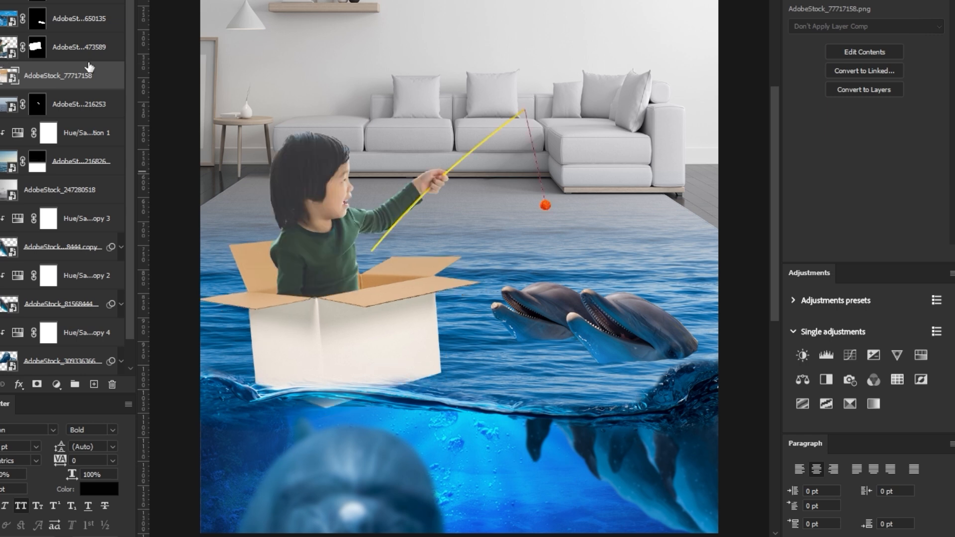
left_click(87, 55, "shift")
left_click_drag(308, 365, 344, 362)
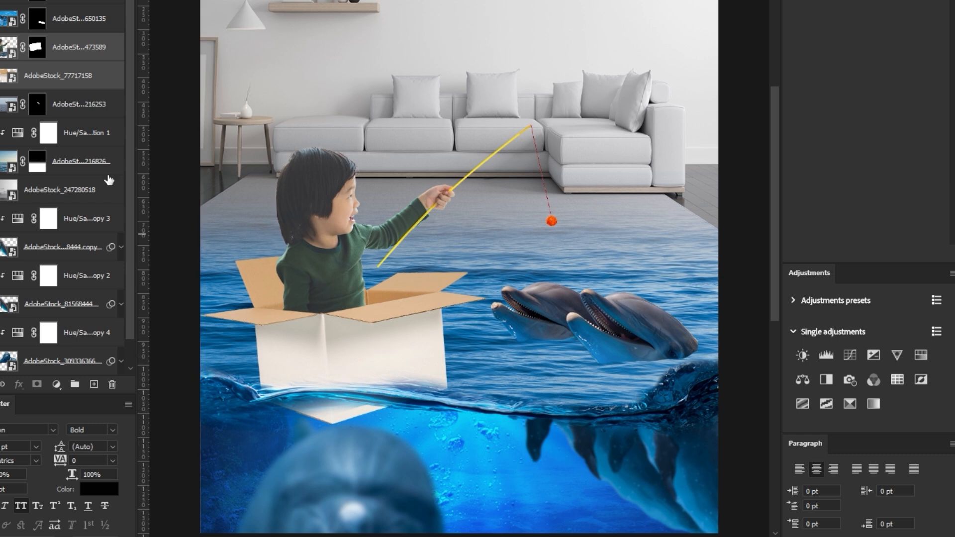
Duplicate the cardboard box layer and mask the copy so only its part beneath the waterline shows
left_click(49, 71)
left_click_drag(430, 318, 438, 221)
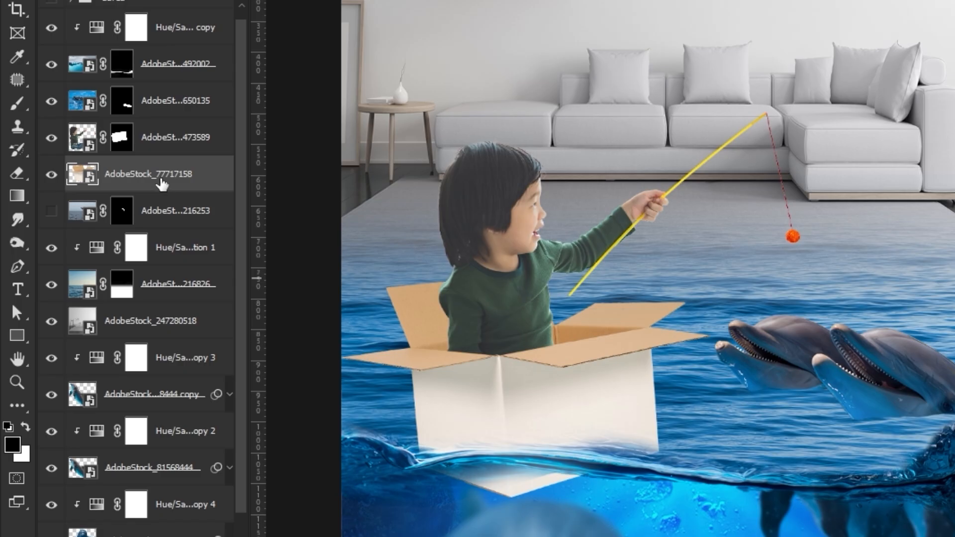
left_click_drag(162, 184, 159, 208)
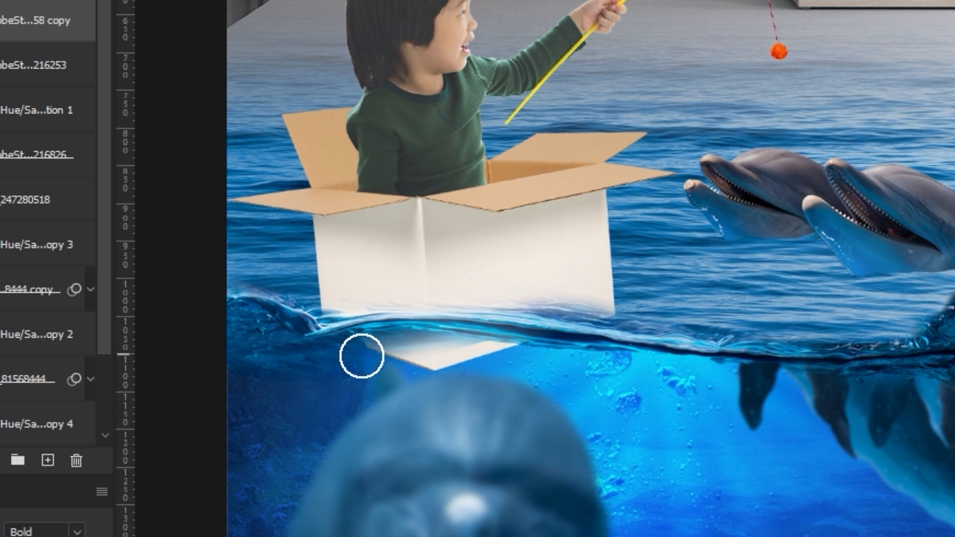
key("ctrl+i")
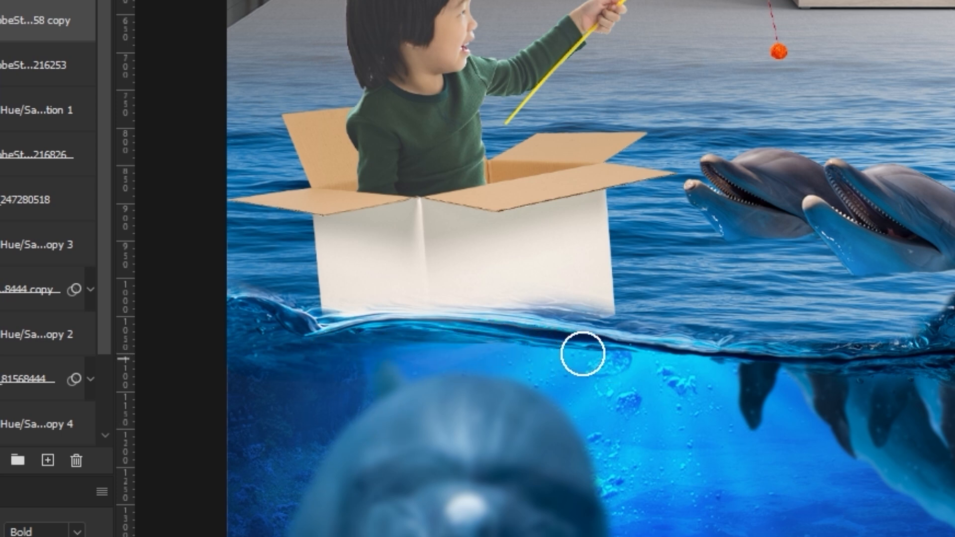
key("ctrl+i")
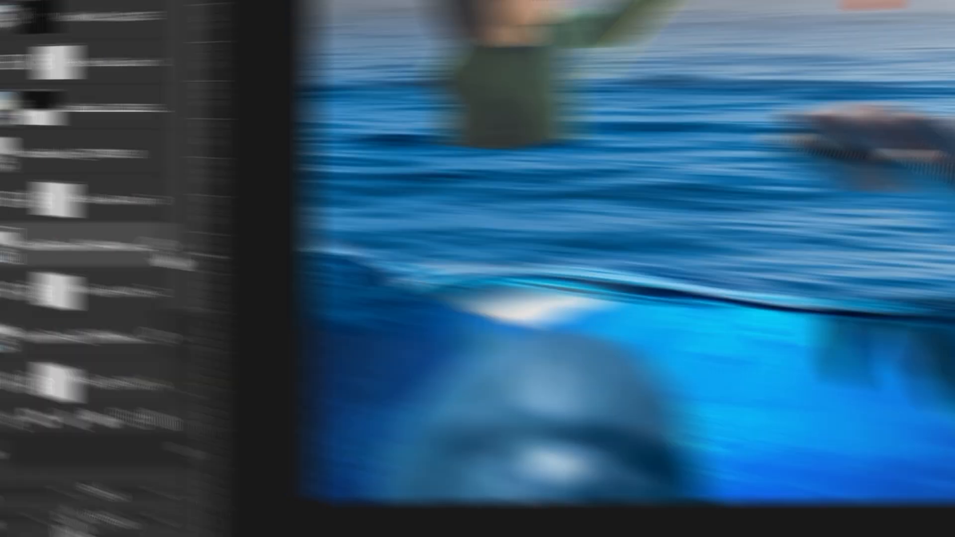
Duplicate the Hue/Saturation copy 3 adjustment and clip the duplicate to the underwater box copy
left_click(121, 197)
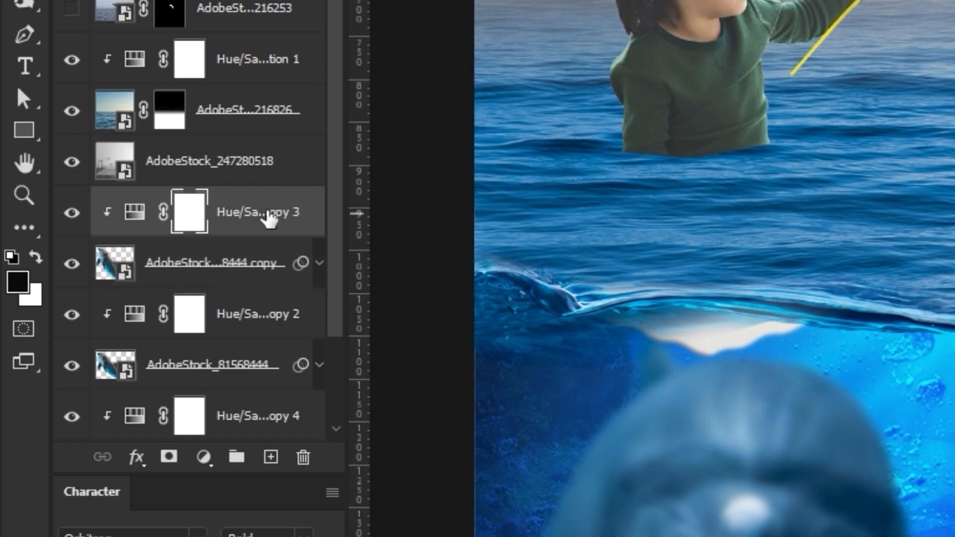
left_click_drag(242, 219, 234, 0)
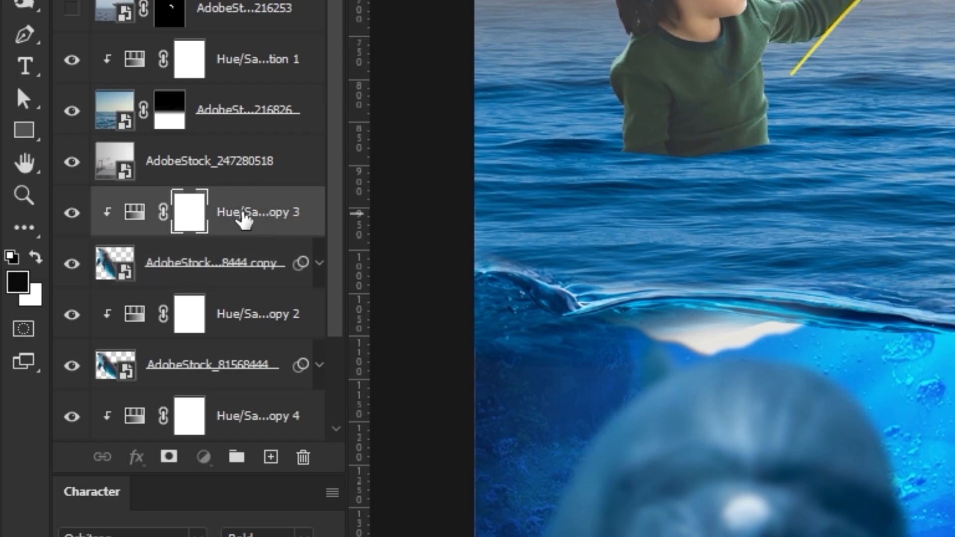
left_click_drag(234, 284, 224, 283)
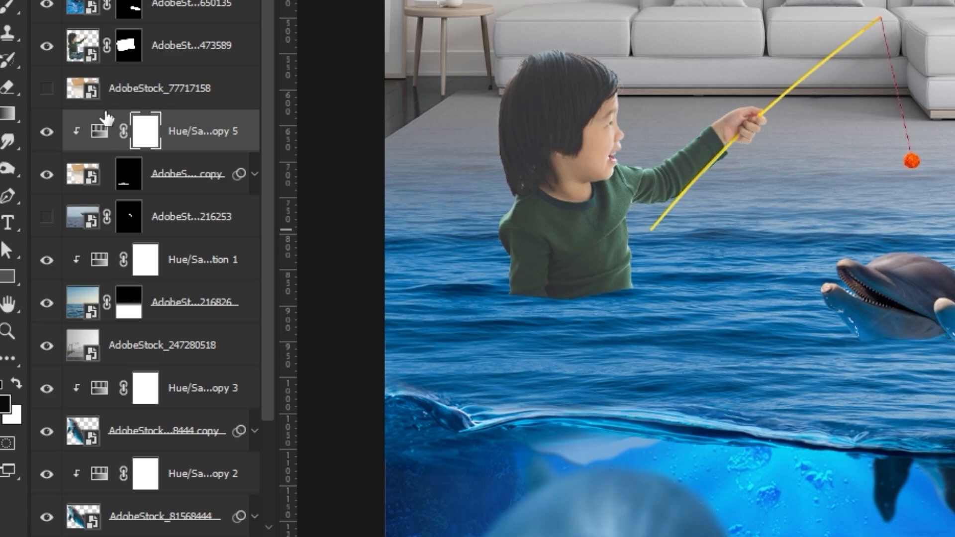
Show the original box layer, copy the underwater copy's mask onto it, and invert that mask
left_click(46, 88)
left_click(83, 88)
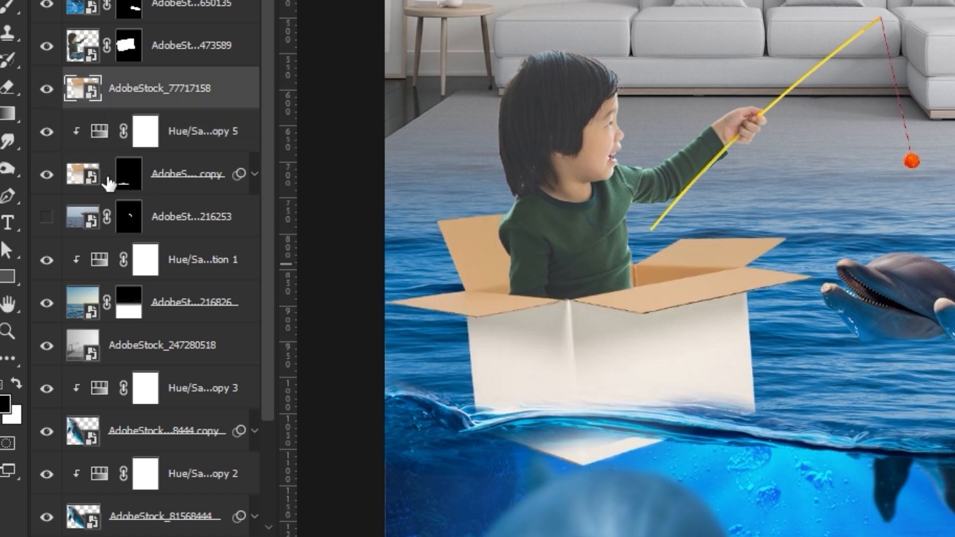
left_click_drag(128, 183, 121, 90)
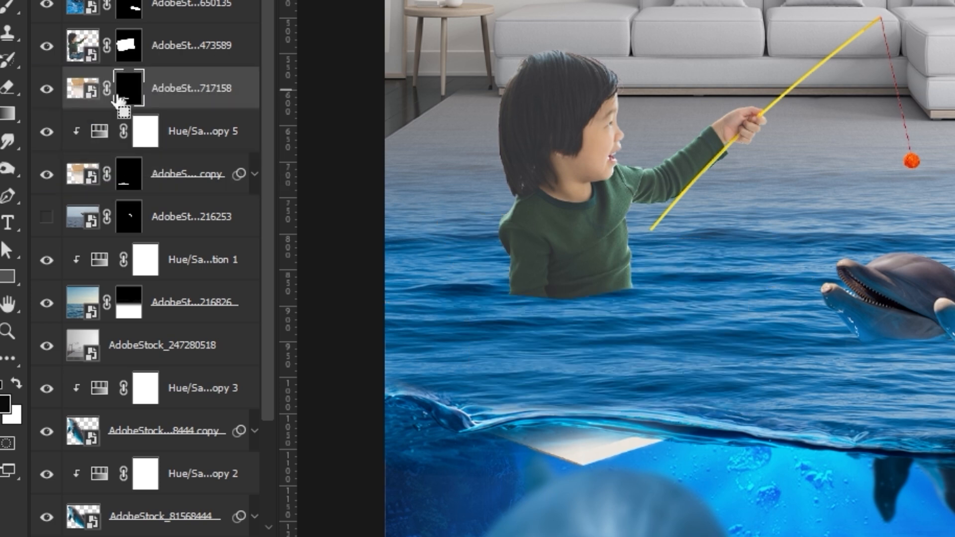
key("ctrl+i")
left_click_drag(715, 473, 703, 477)
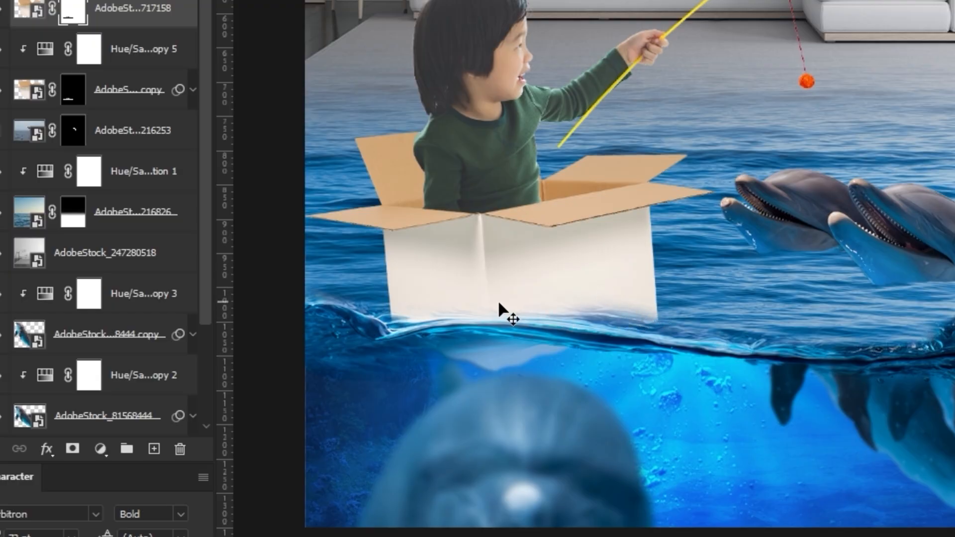
Duplicate the underwater ocean photo above the cardboard box, move the copy up, and scale it down
scroll(477, 330, "up", 5)
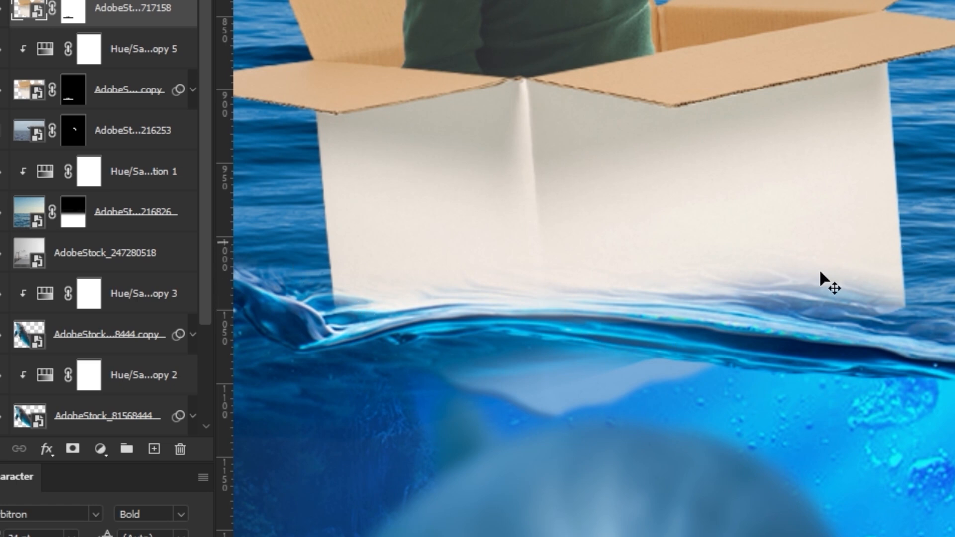
scroll(110, 218, "down", 3)
left_click(14, 411)
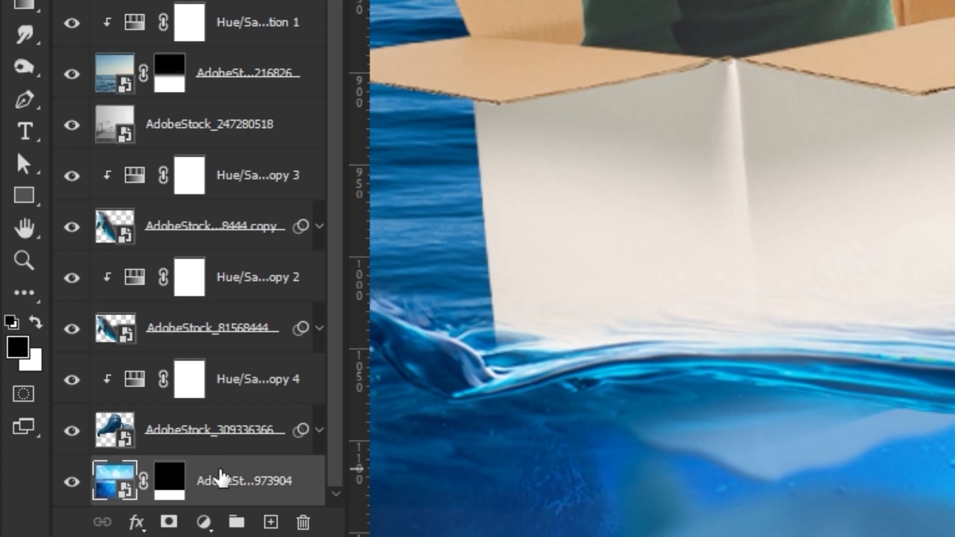
left_click_drag(233, 489, 224, 184)
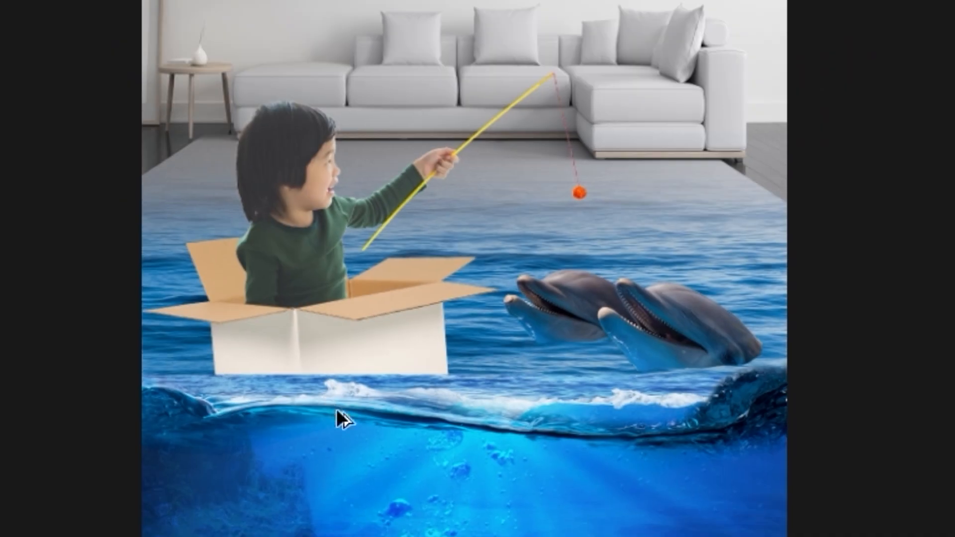
left_click_drag(337, 418, 309, 60)
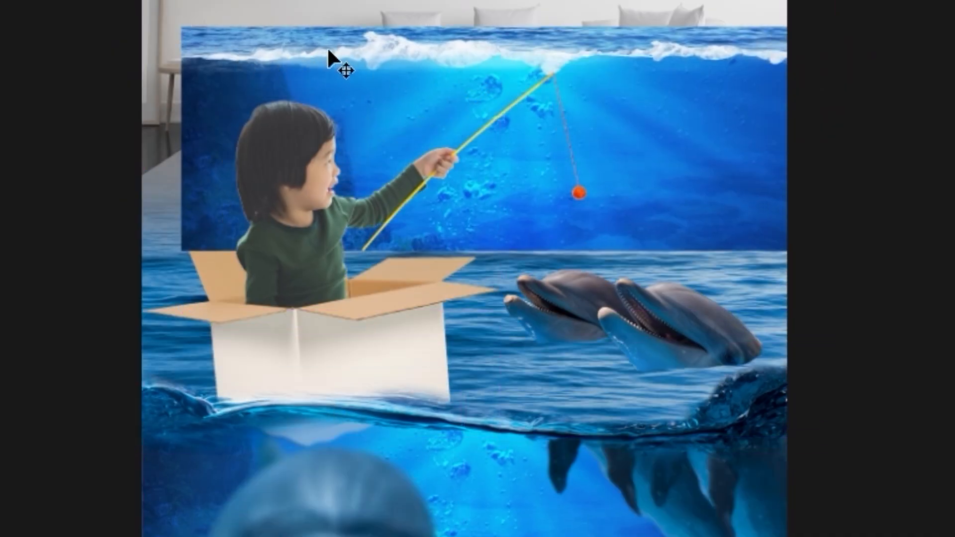
key("ctrl+t")
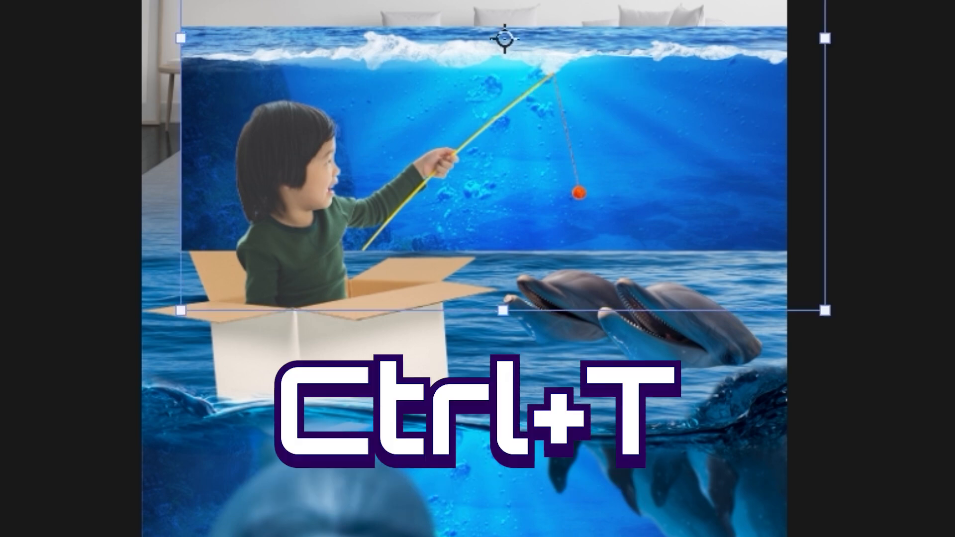
left_click_drag(777, 0, 386, 36)
key("Return")
Place the scaled-down ocean copy over the box's lower-right base and rotate it slightly so its foam follows the edge
left_click_drag(321, 152, 463, 433)
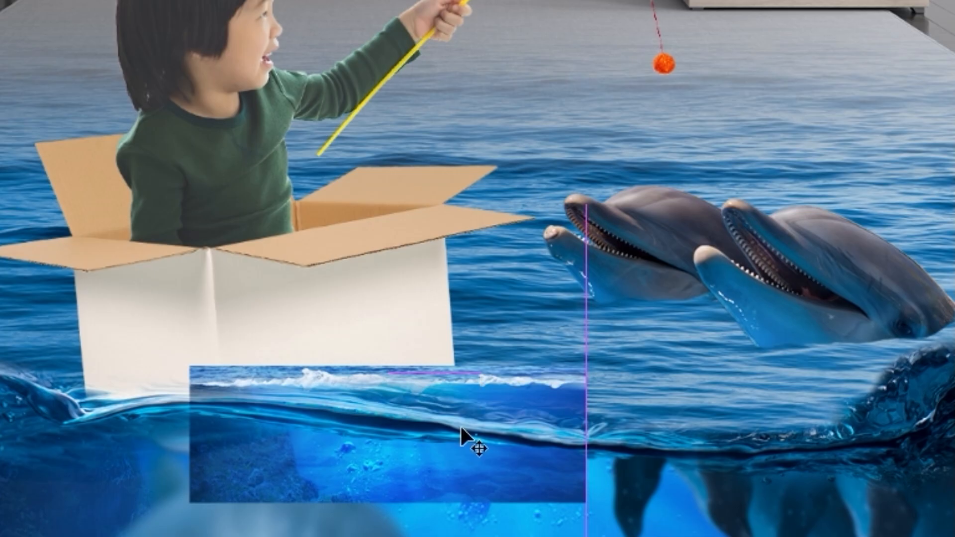
key("ctrl+t")
mouse_move(607, 536)
left_mouse_down()
mouse_move(652, 533)
mouse_move(616, 536)
left_mouse_up()
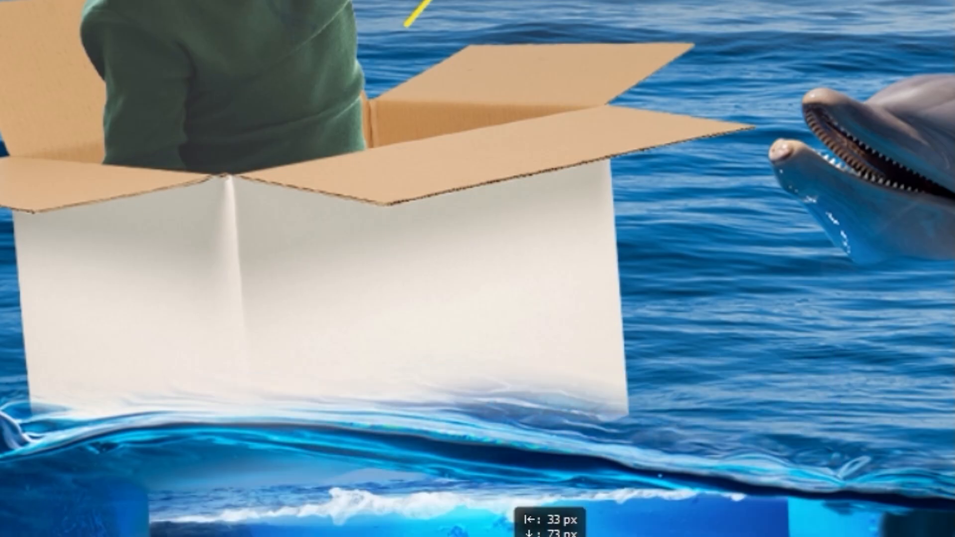
left_click_drag(497, 536, 558, 450)
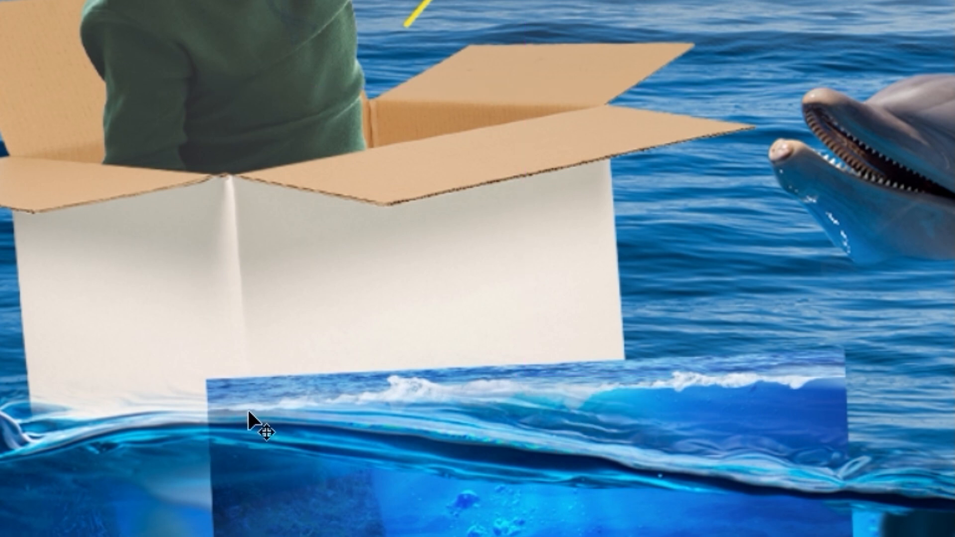
Mask the ocean copy down to a narrow foam strip along the box's base and check it in isolation
key("e")
mouse_move(675, 355)
left_mouse_down()
mouse_move(722, 532)
mouse_move(733, 287)
mouse_move(796, 389)
mouse_move(823, 510)
mouse_move(325, 522)
mouse_move(254, 503)
mouse_move(222, 472)
mouse_move(504, 359)
mouse_move(528, 376)
mouse_move(597, 363)
mouse_move(490, 370)
left_mouse_up()
mouse_move(392, 365)
left_mouse_down()
mouse_move(365, 387)
mouse_move(374, 381)
mouse_move(313, 387)
left_mouse_up()
left_click_drag(240, 382, 230, 388)
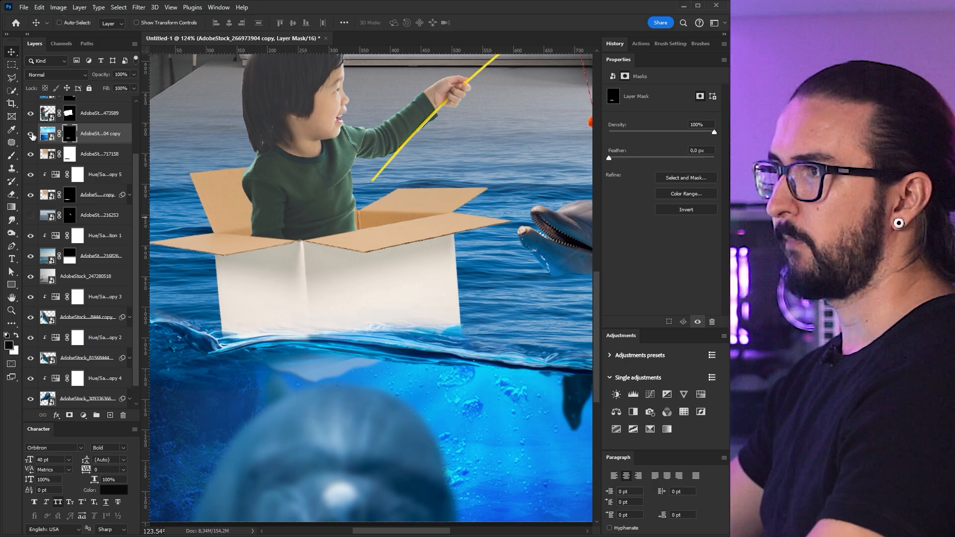
left_click(31, 135, "alt")
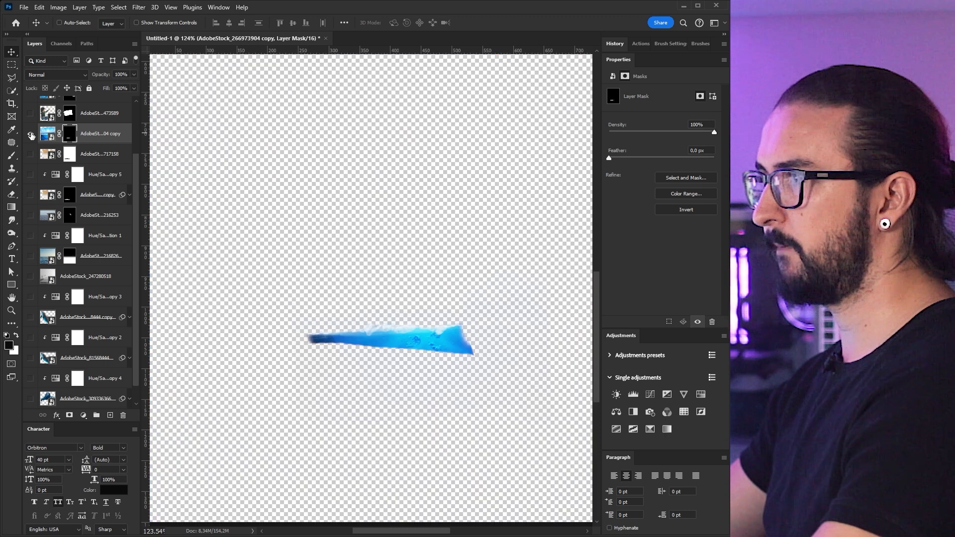
left_click(31, 134, "alt")
Fade the waterline wave where it overlaps the box by painting black on its mask with a 45 px, 28% hardness brush
left_click(351, 345, "ctrl")
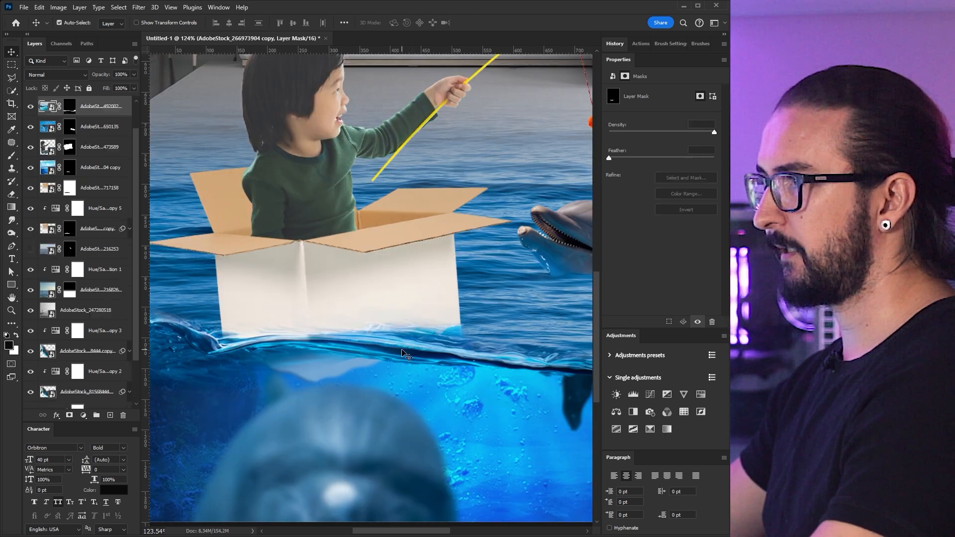
left_click(70, 106)
key("b")
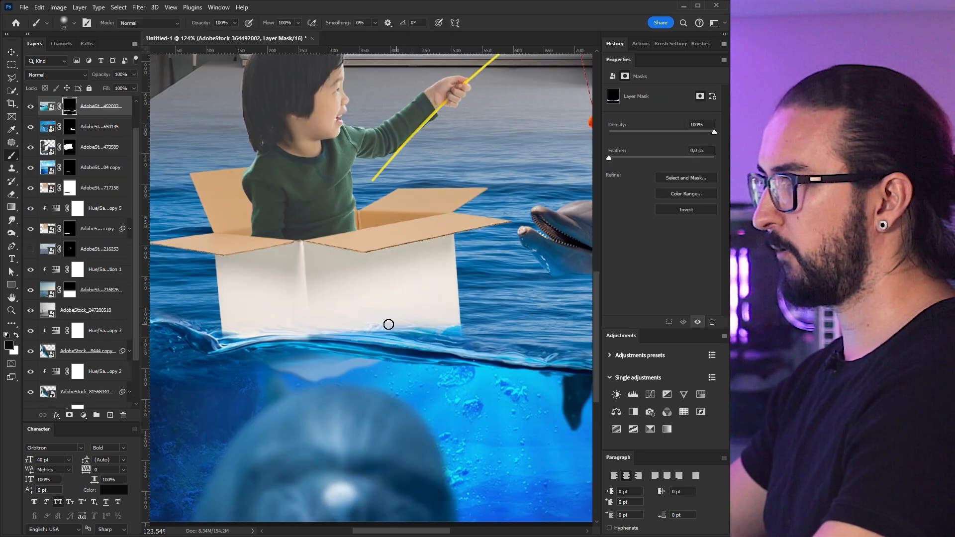
right_click(401, 316)
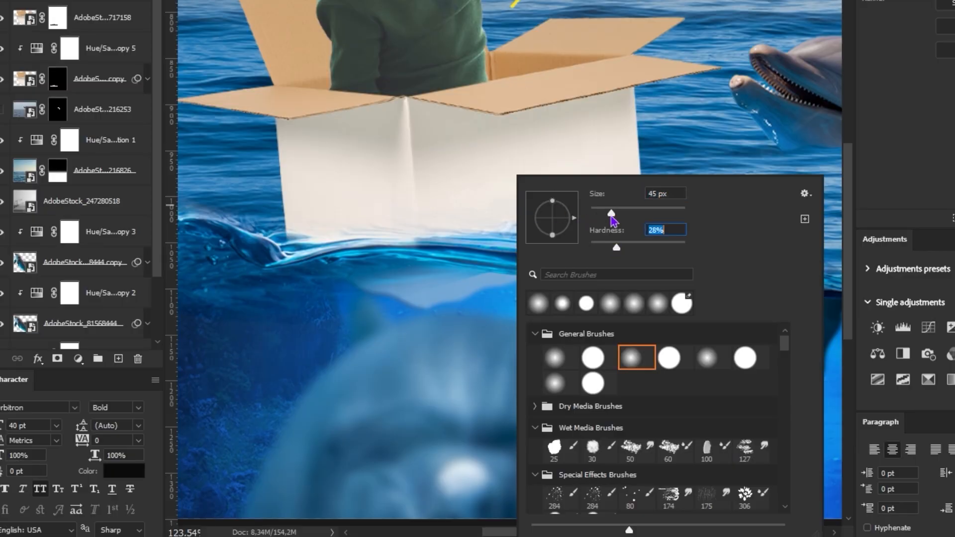
key("Return")
left_click_drag(557, 217, 611, 219)
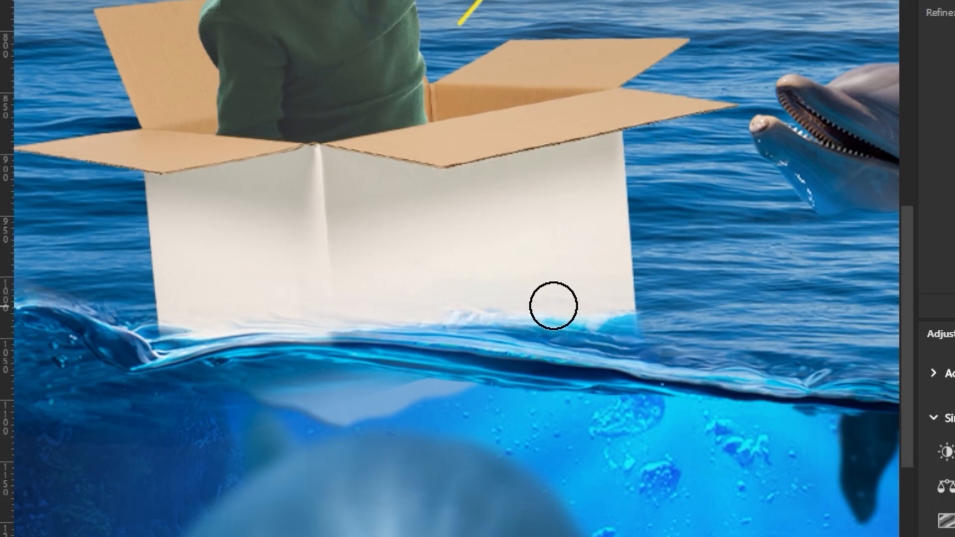
mouse_move(592, 305)
left_mouse_down()
mouse_move(599, 300)
mouse_move(561, 312)
mouse_move(367, 297)
mouse_move(408, 301)
mouse_move(268, 302)
mouse_move(177, 319)
left_mouse_up()
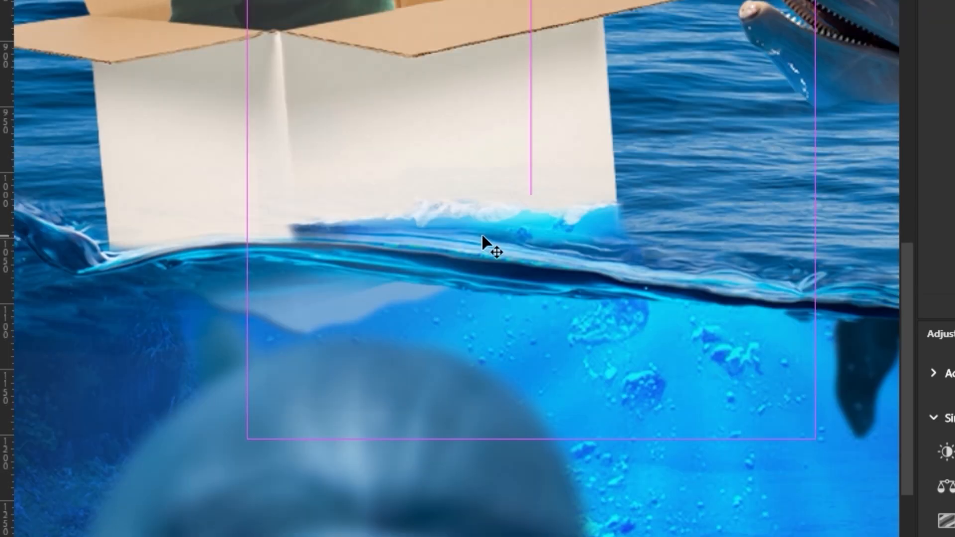
Lower the foam strip onto the waterline in front of the box and make a flipped duplicate of it
left_click_drag(481, 236, 485, 245)
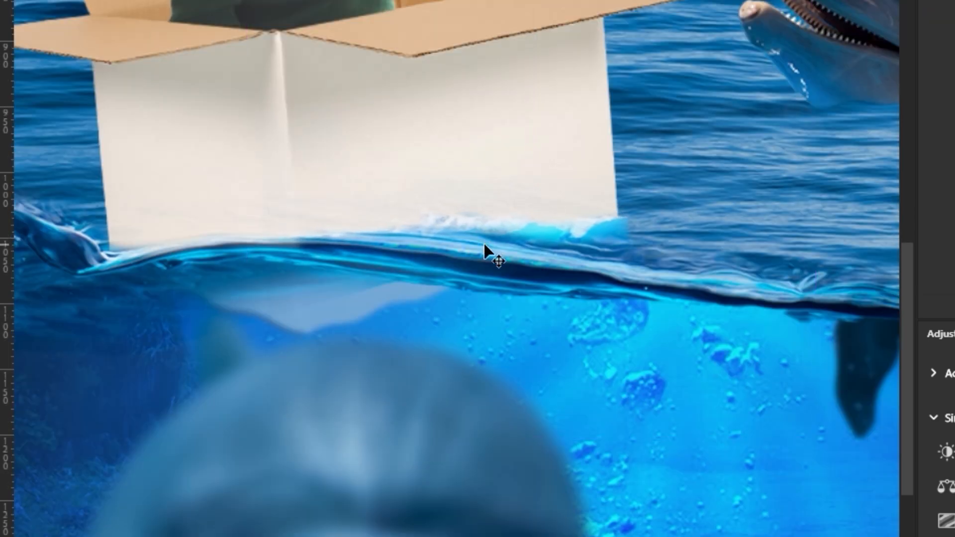
left_click_drag(640, 320, 431, 281)
key("ctrl+t")
right_click(329, 204)
left_click(353, 536)
Tilt and position the foam duplicate at the box's lower-left corner, and blend its edges into the waterline with a brush
left_click_drag(324, 311, 56, 289)
left_click_drag(431, 333, 421, 352)
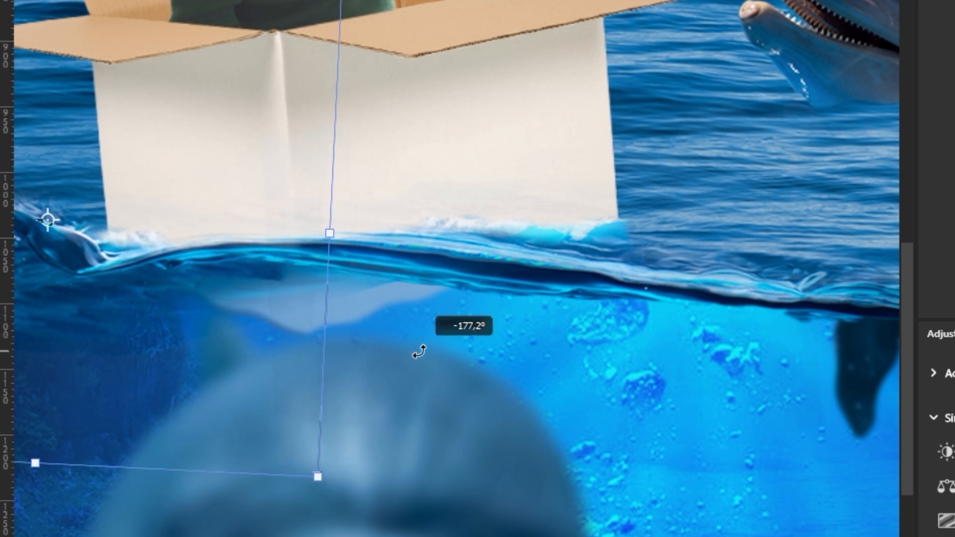
left_click_drag(379, 245, 416, 267)
left_click_drag(241, 240, 342, 224)
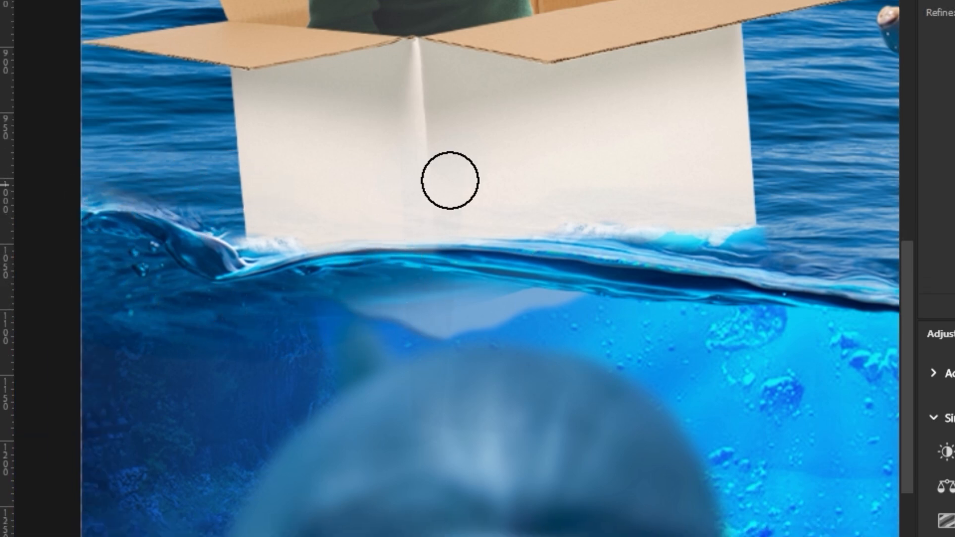
left_click_drag(555, 252, 431, 258)
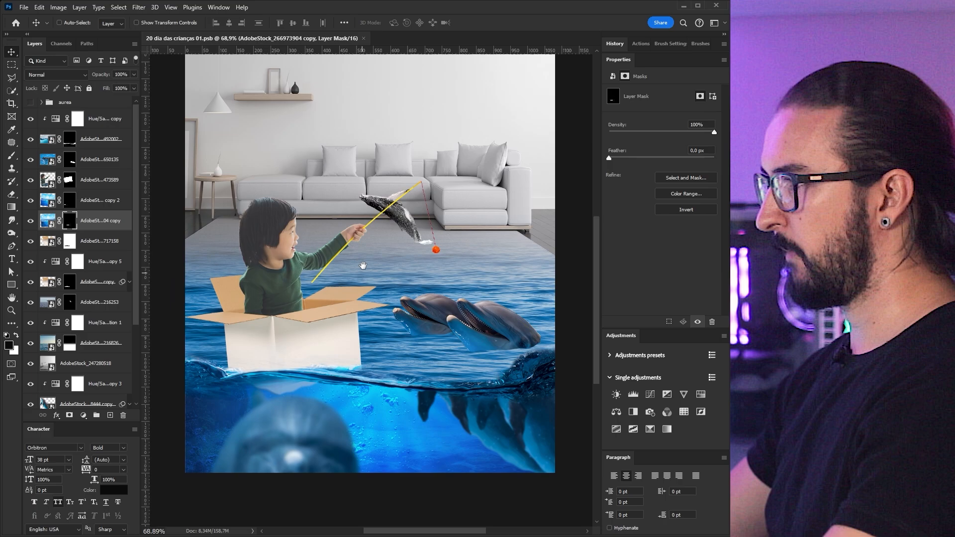
Hide the whale photo layer beside the fishing rod
left_click_drag(362, 267, 364, 253)
scroll(358, 362, "up", 1)
left_click_drag(431, 356, 422, 364)
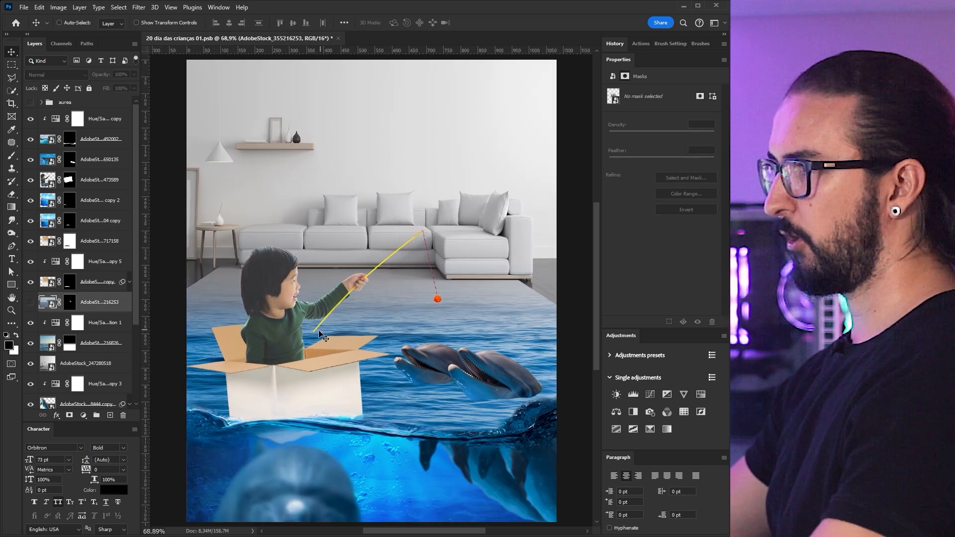
left_click_drag(337, 342, 318, 365)
Create a new empty layer and move it up the stack to beneath the cardboard box layer
left_click(295, 385, "ctrl")
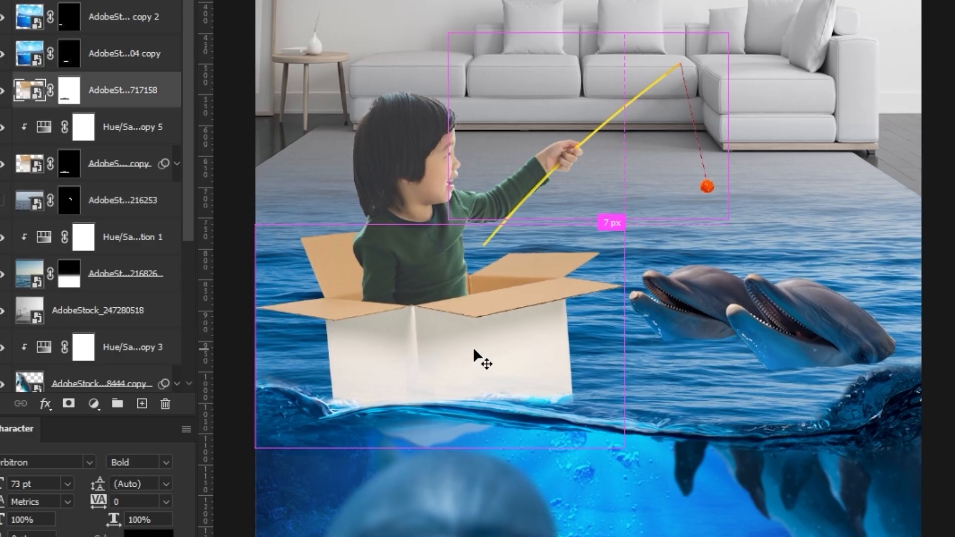
left_click_drag(528, 348, 552, 333)
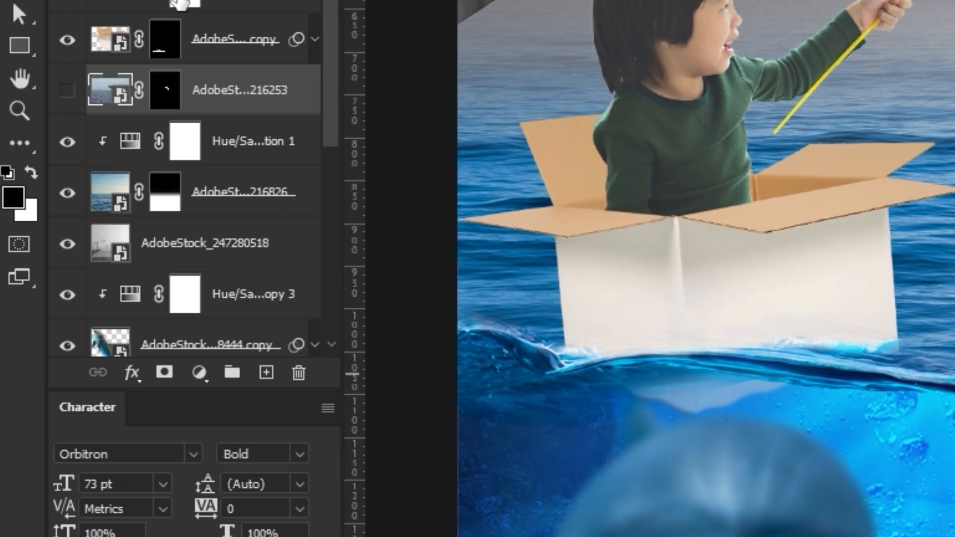
left_click(265, 374)
left_click_drag(118, 490, 118, 345)
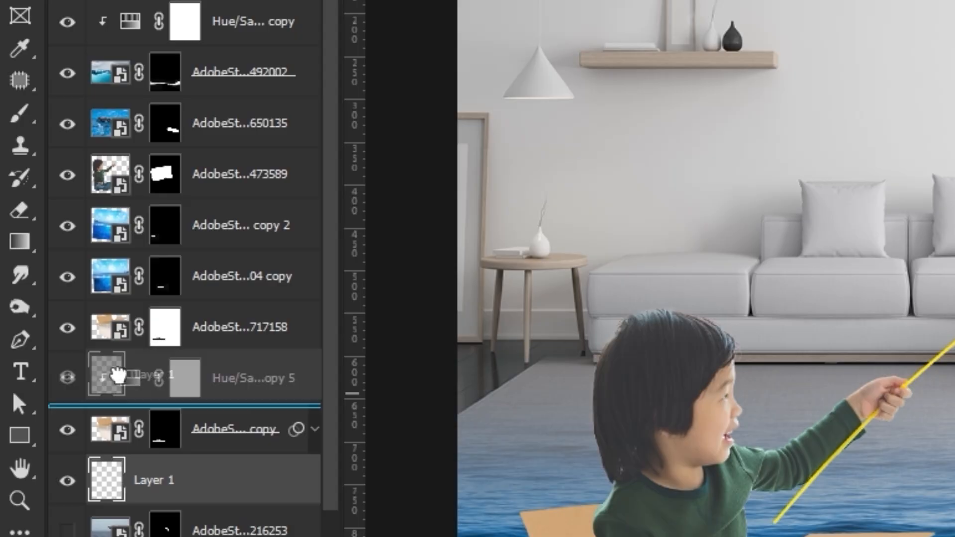
Try tinting the lower part of the white box with cyan sampled from the water, painting on Layer 1 clipped to the box
left_click(120, 352, "alt")
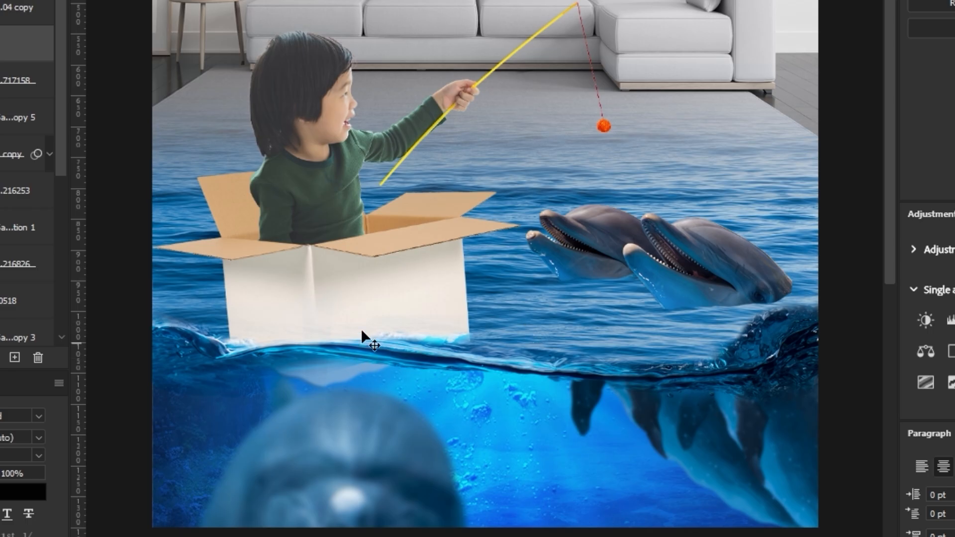
left_click_drag(426, 321, 443, 275)
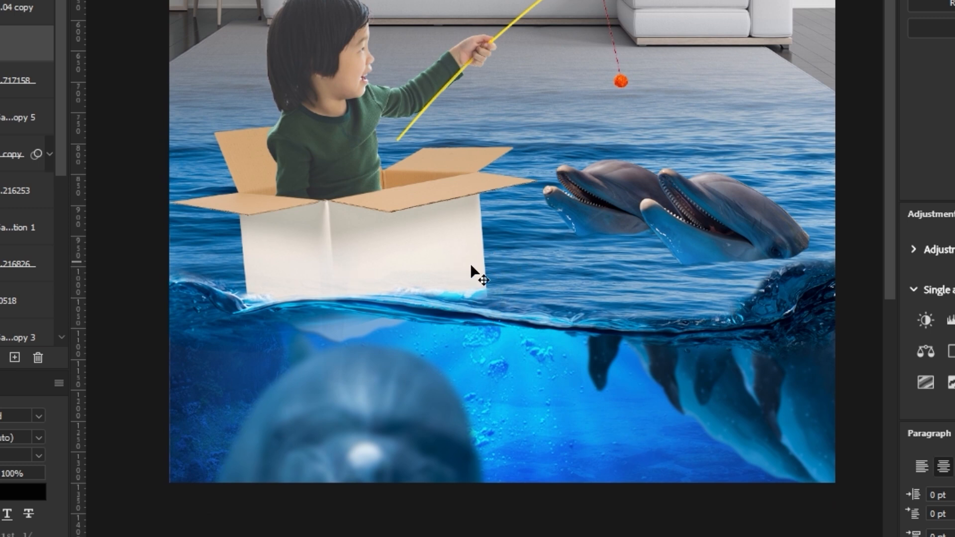
key("b")
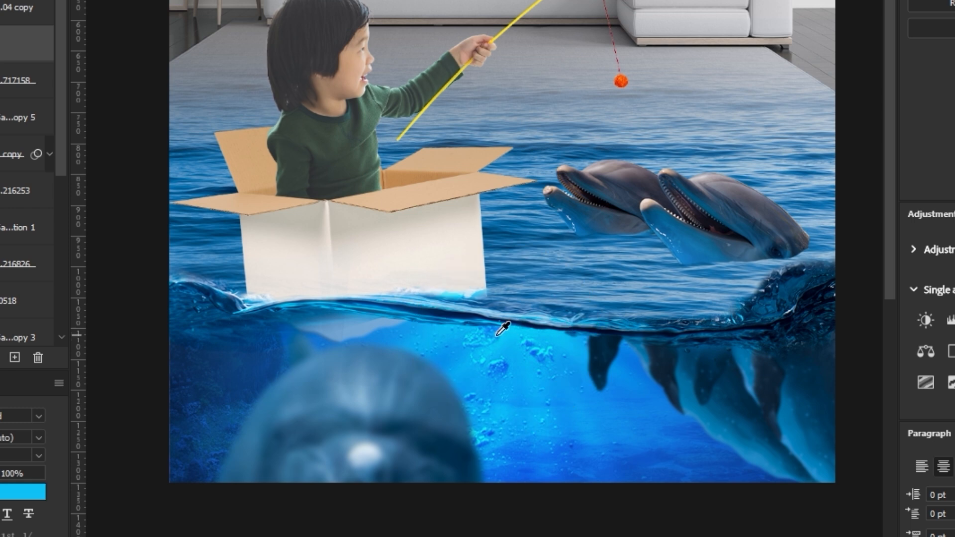
mouse_move(502, 286)
left_mouse_down()
mouse_move(533, 303)
mouse_move(503, 320)
mouse_move(481, 318)
left_mouse_up()
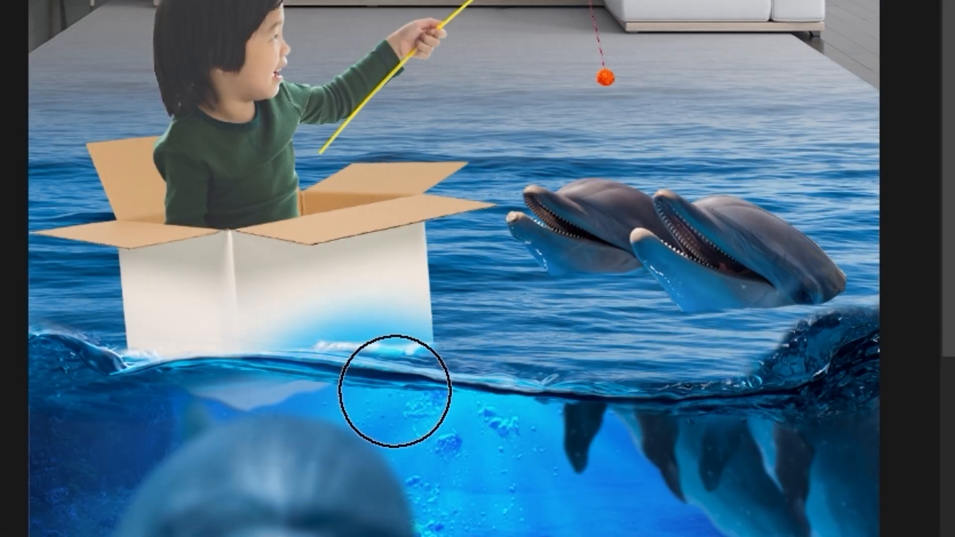
left_click_drag(244, 403, 73, 367)
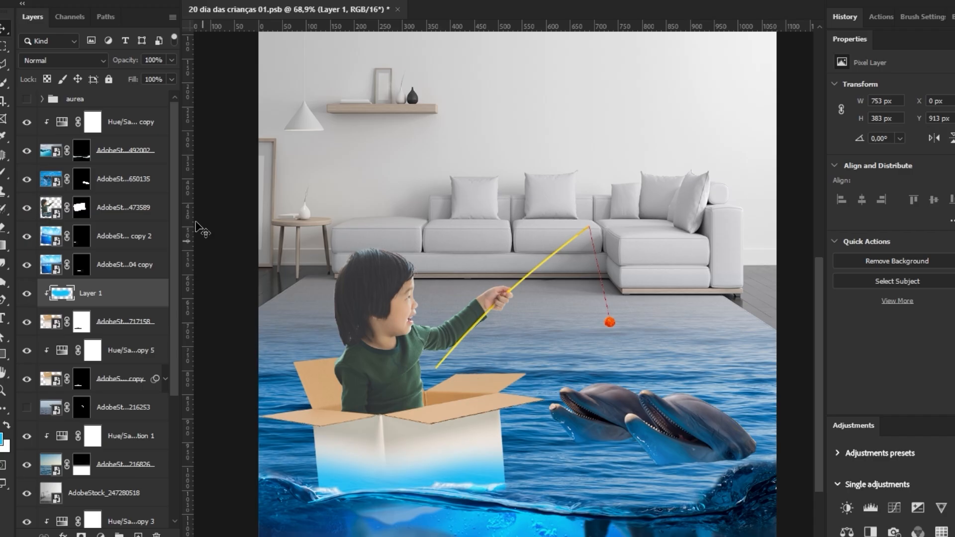
Leave the blend mode at Normal and delete the cyan paint layer clipped to the box
left_click(63, 60)
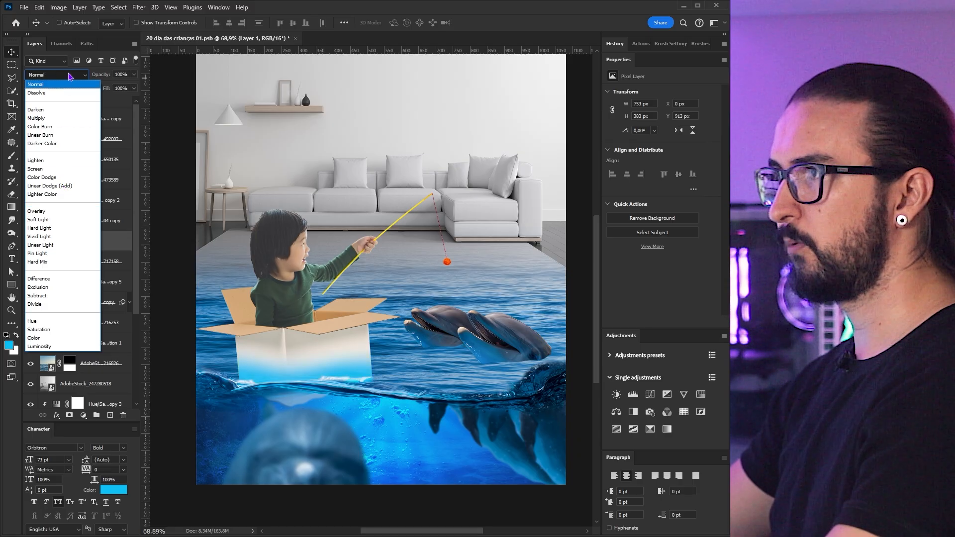
left_click(82, 63)
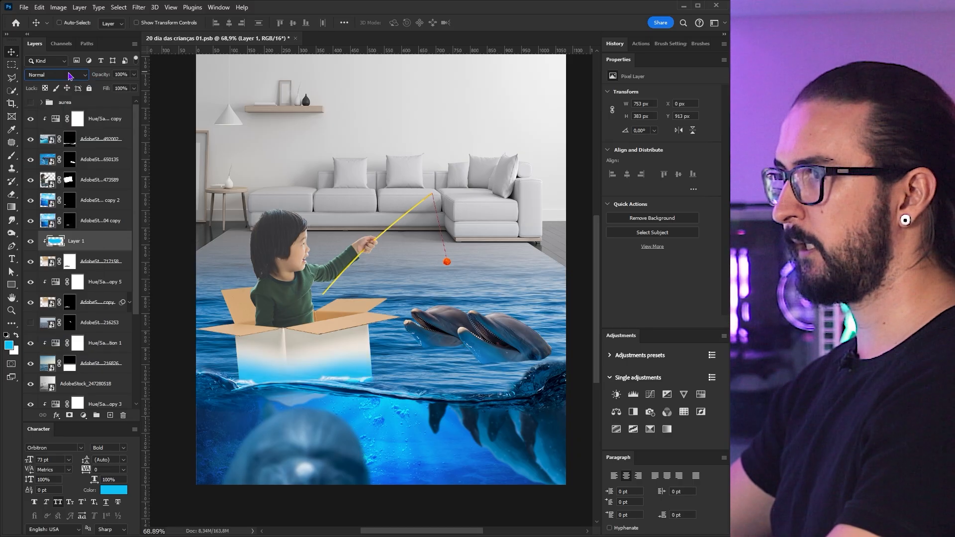
key("Delete")
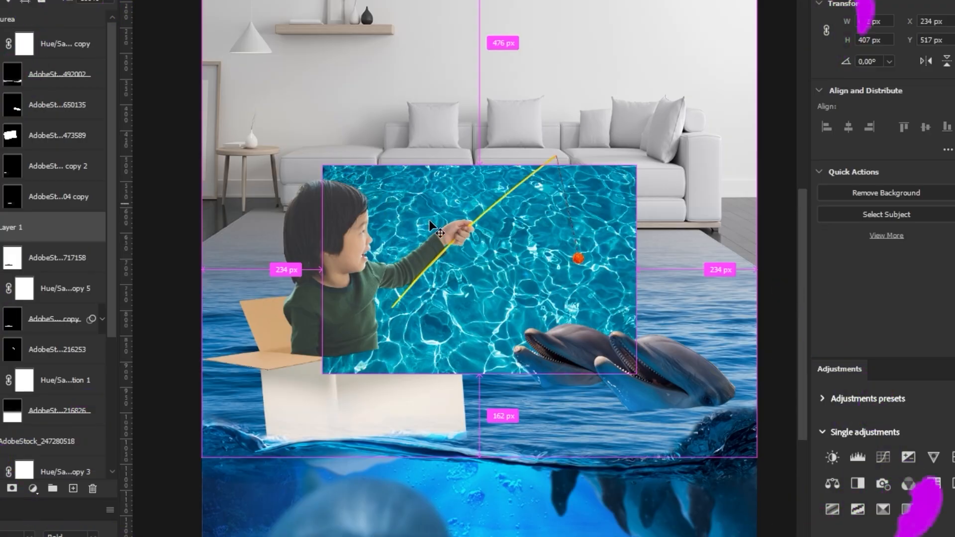
Move, scale and rotate the clipped pool-water texture so that it covers the whole front of the box
left_click_drag(428, 220, 473, 291)
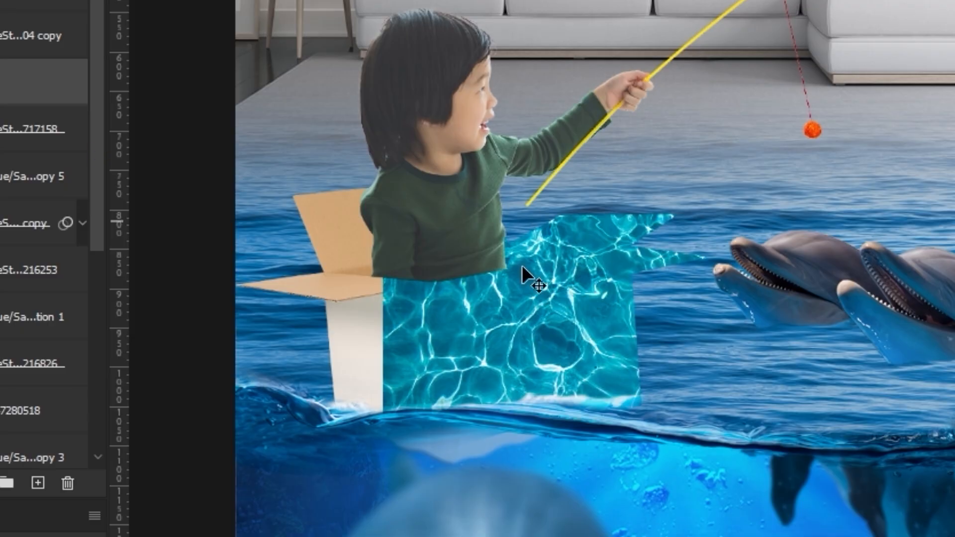
left_click_drag(403, 417, 411, 433)
left_click_drag(551, 396, 539, 527)
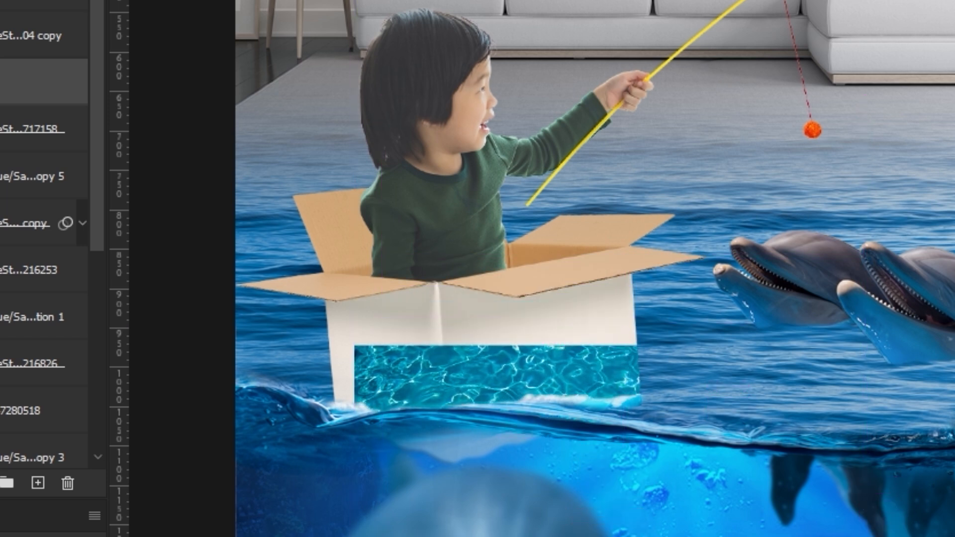
left_click_drag(887, 451, 887, 404)
left_click_drag(617, 448, 610, 324)
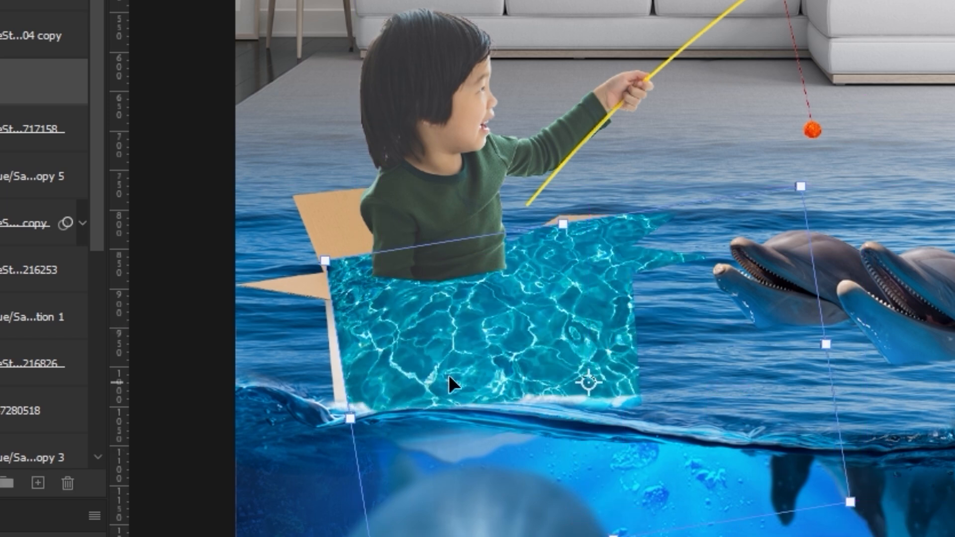
key("Return")
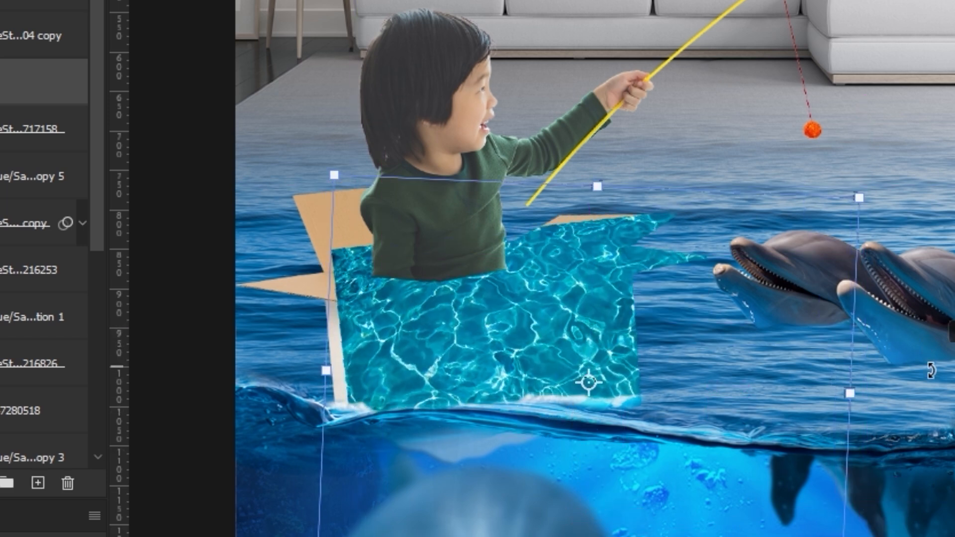
left_click_drag(903, 417, 895, 458)
left_click_drag(715, 472, 592, 459)
key("Return")
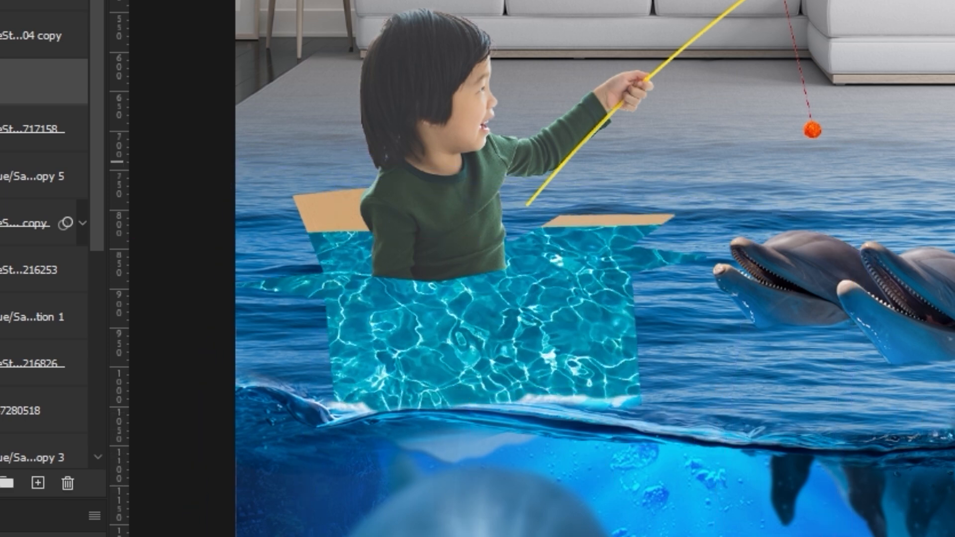
Mask the water texture off the box's flaps and upper part, and blend it as Overlay at 75% opacity
key("e")
mouse_move(366, 248)
left_mouse_down()
mouse_move(661, 193)
mouse_move(545, 245)
mouse_move(331, 249)
mouse_move(454, 231)
mouse_move(345, 239)
mouse_move(469, 244)
mouse_move(668, 214)
left_mouse_up()
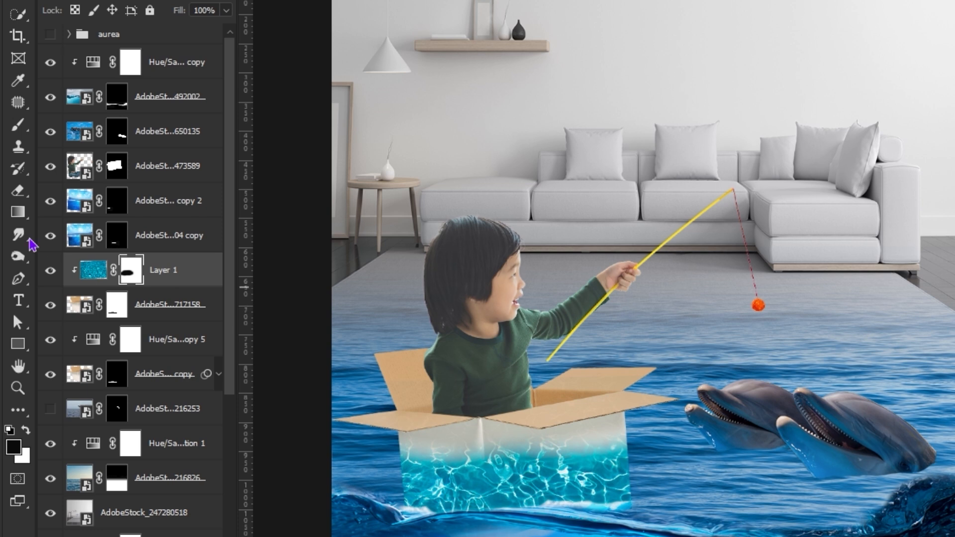
left_click(119, 6)
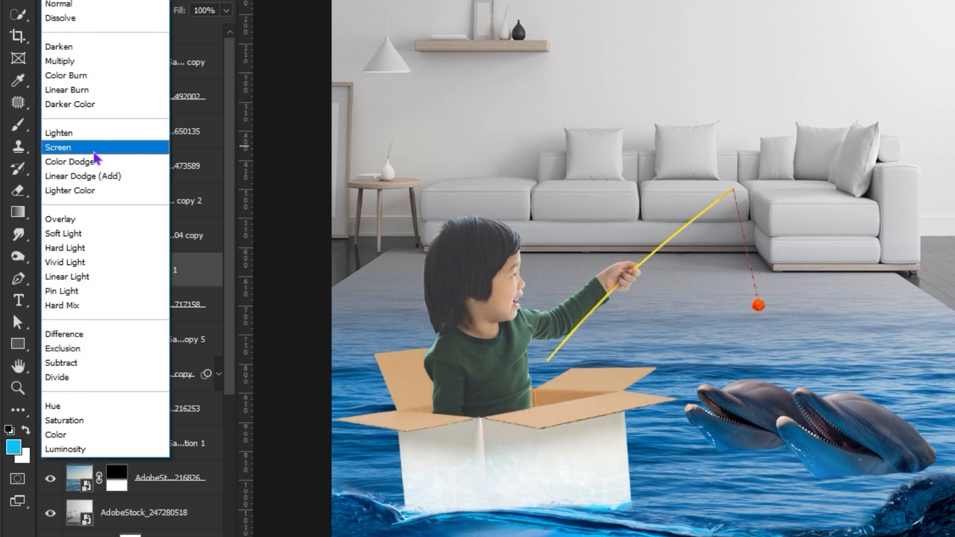
left_click(106, 224)
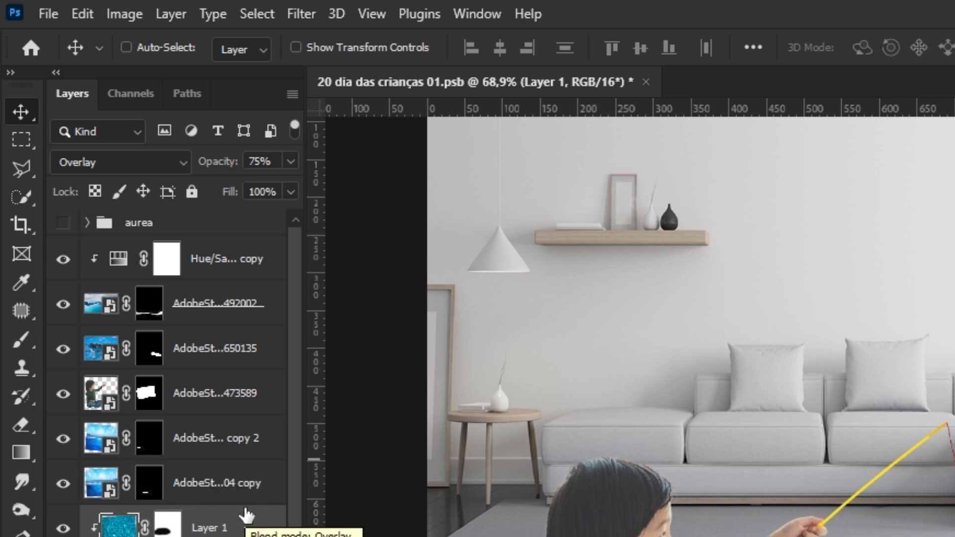
Shift the boy with the fishing rod about 30 px to the right inside the box
scroll(361, 454, "up", 3)
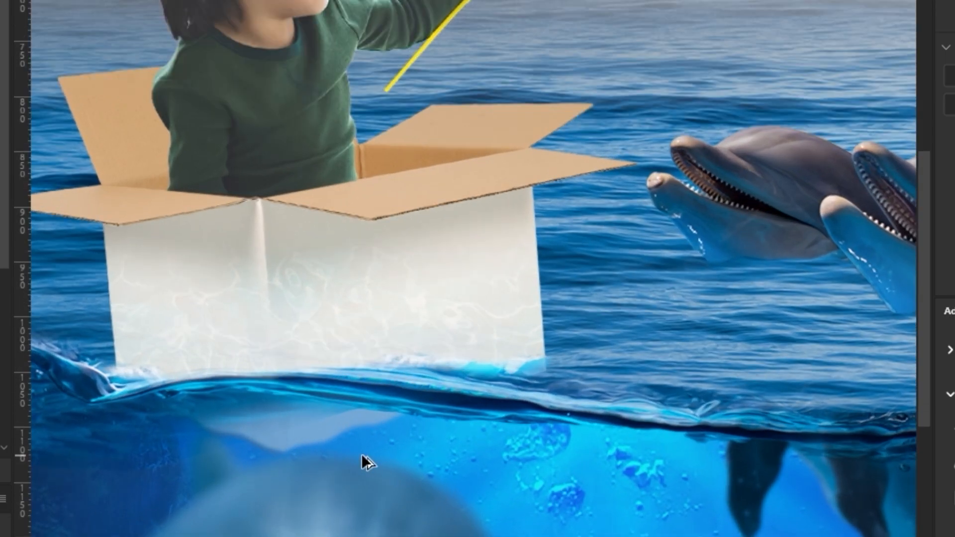
left_click_drag(382, 330, 501, 267)
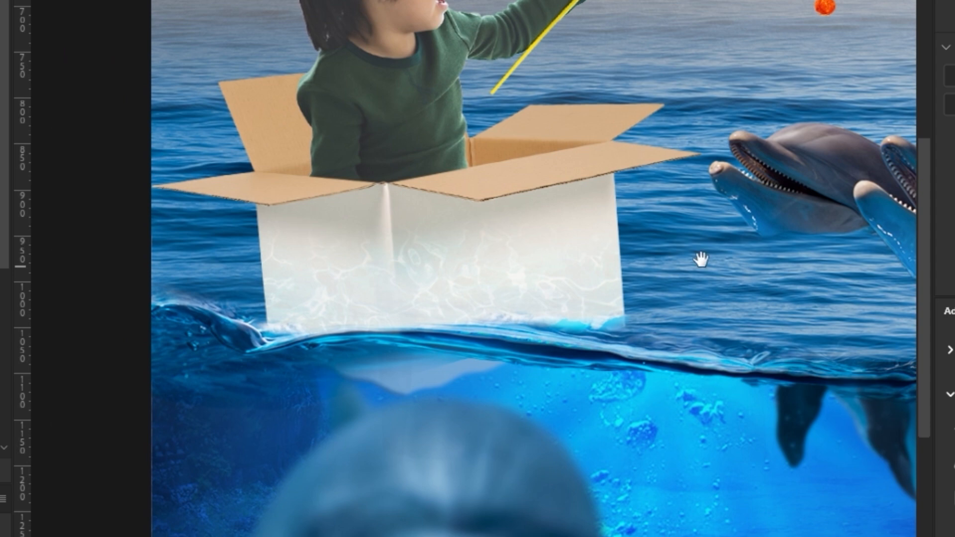
left_click_drag(701, 259, 624, 286)
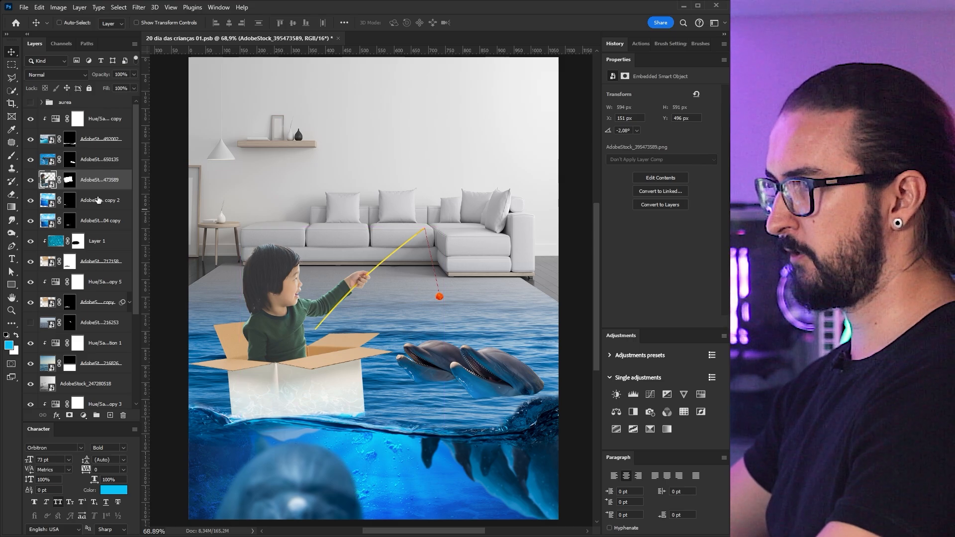
left_click(255, 358, "ctrl")
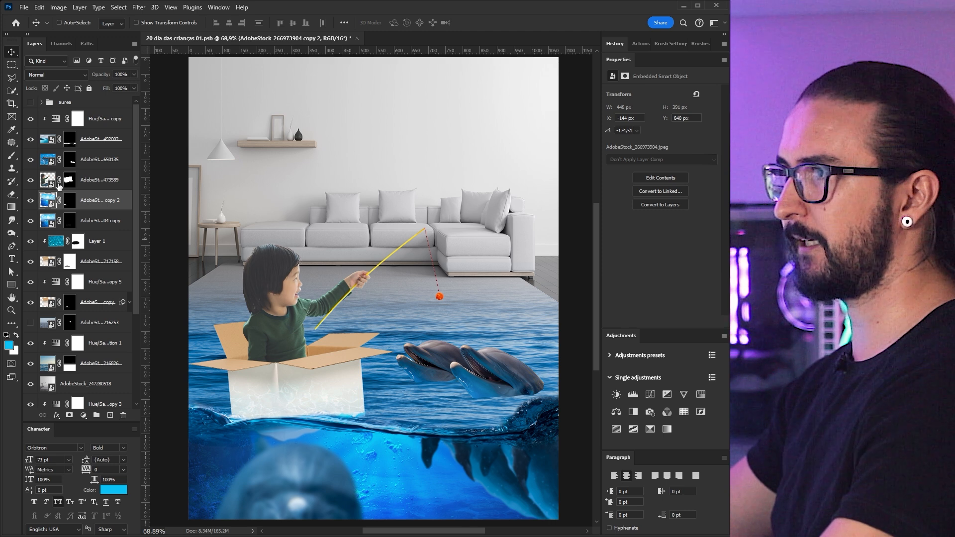
left_click(100, 180)
left_click_drag(281, 344, 289, 344)
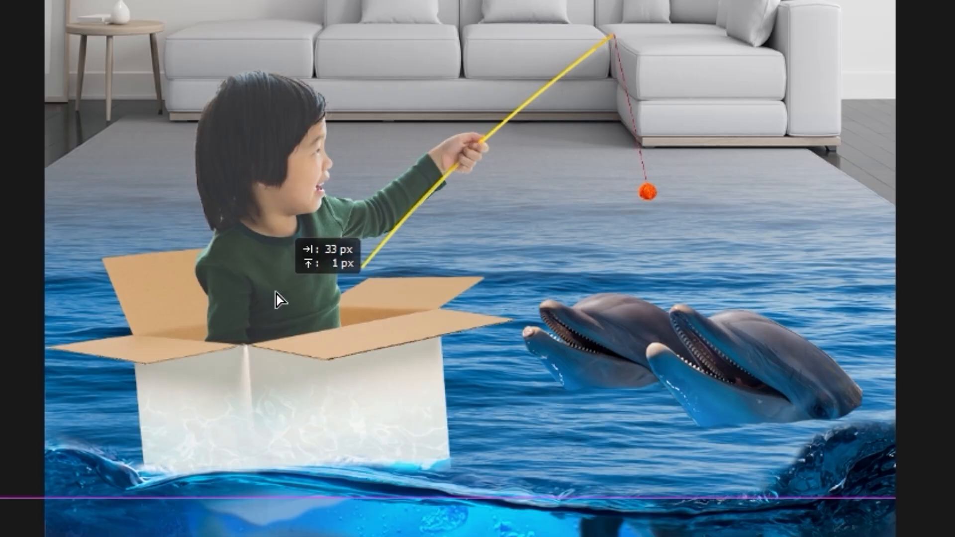
left_click_drag(275, 292, 273, 294)
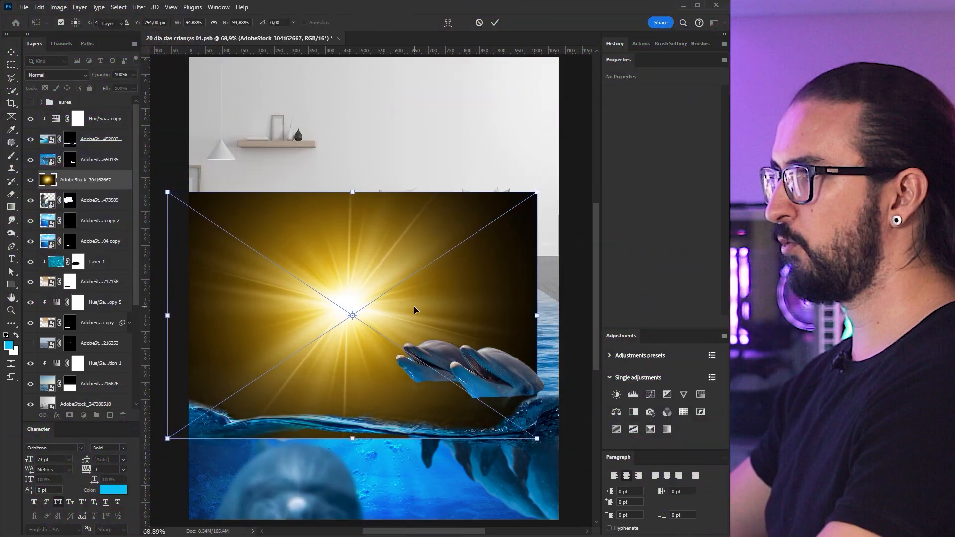
Try the golden light burst image AdobeStock_304162667 behind the boy, moved and rotated so its rays rise from the box
key("Return")
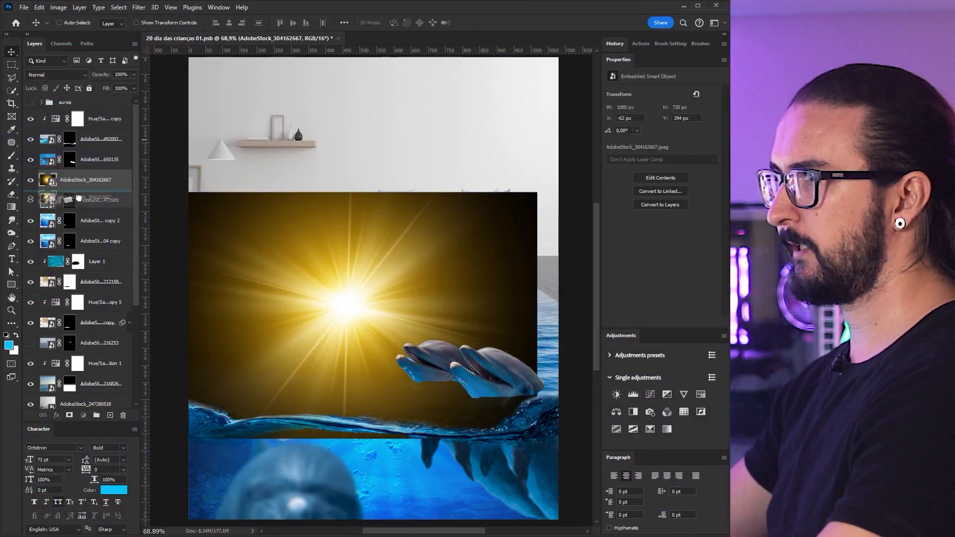
left_click_drag(79, 198, 79, 210)
left_click_drag(336, 314, 283, 354)
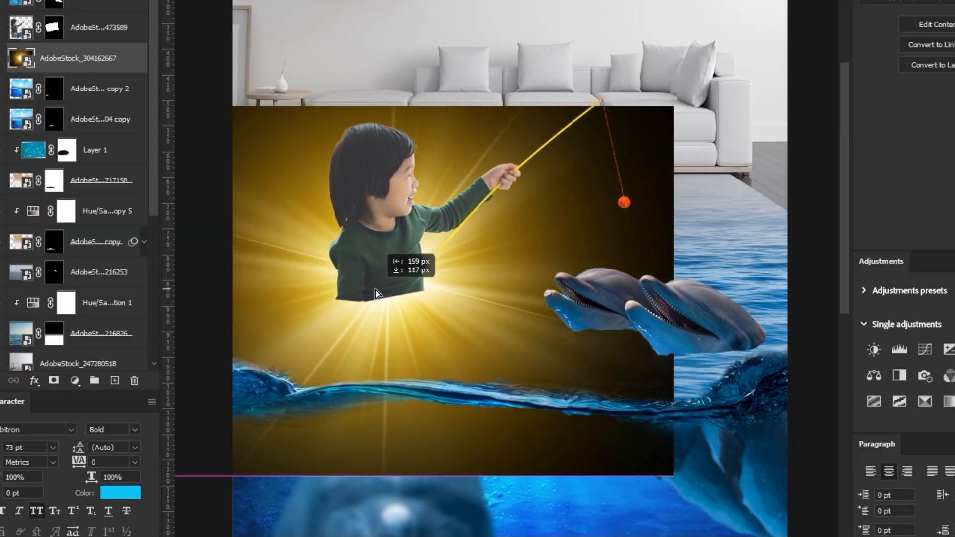
mouse_move(375, 293)
left_mouse_down()
mouse_move(375, 314)
mouse_move(411, 300)
mouse_move(393, 299)
left_mouse_up()
key("ctrl+t")
left_click_drag(704, 219, 315, 59)
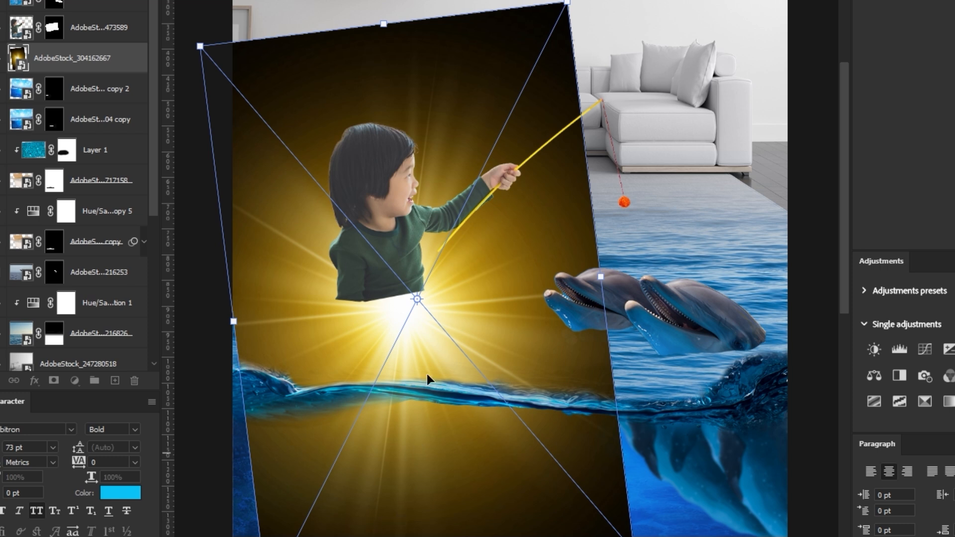
key("Return")
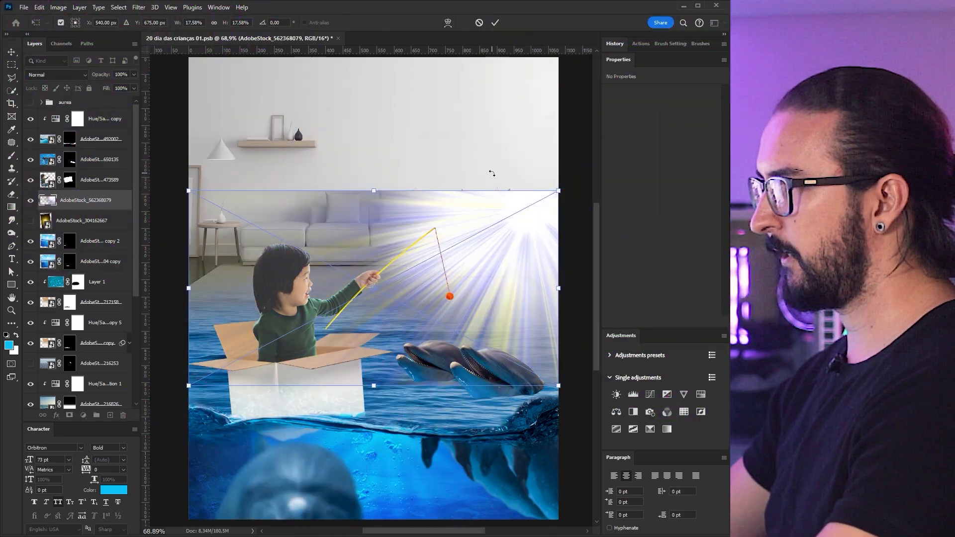
Rotate the light-rays image AdobeStock_562368079 so its rays fan upward, and position its source at the box behind the boy
left_click_drag(491, 174, 363, 398)
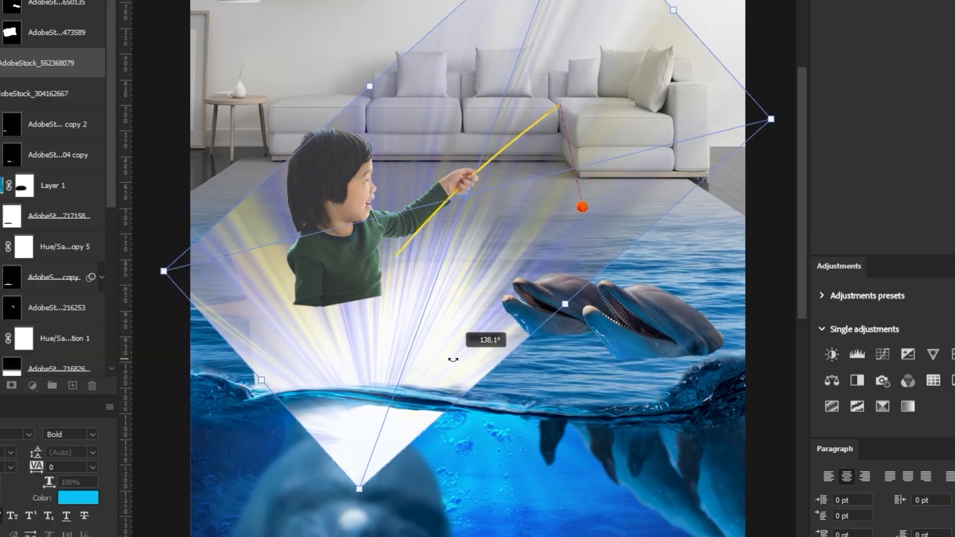
left_click_drag(453, 359, 449, 358)
key("Return")
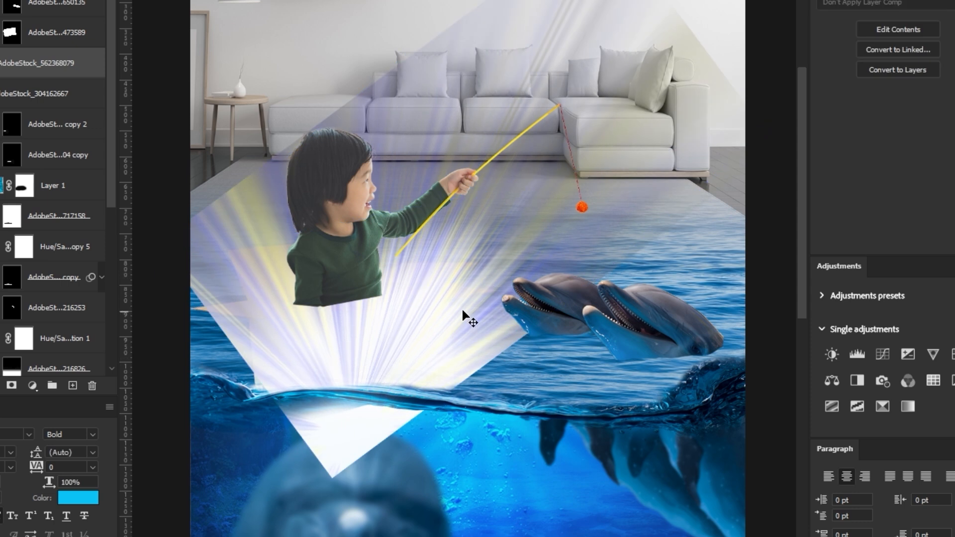
left_click_drag(464, 299, 438, 267)
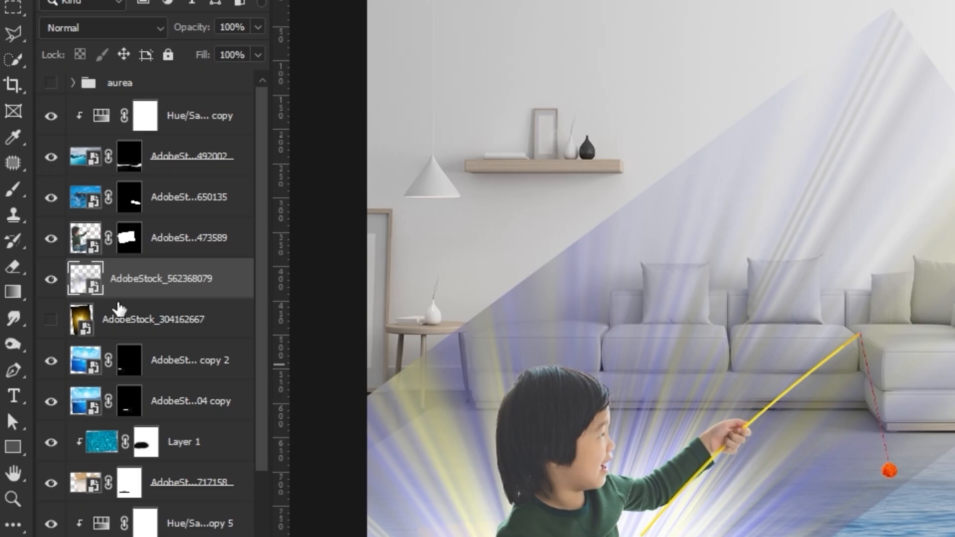
Place the light-rays layer directly above Layer 1 and copy the boy layer's mask onto it
left_click_drag(119, 308, 125, 422)
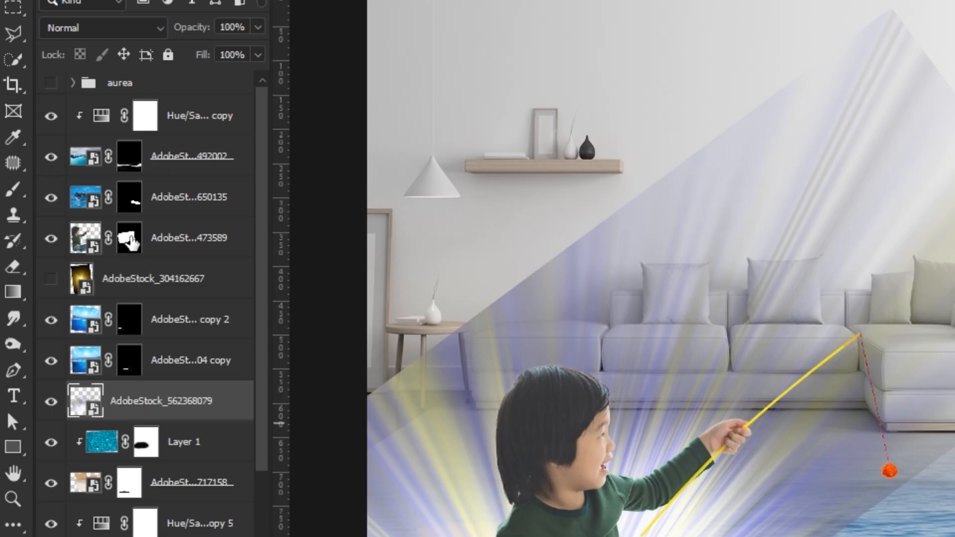
left_click_drag(130, 241, 130, 402)
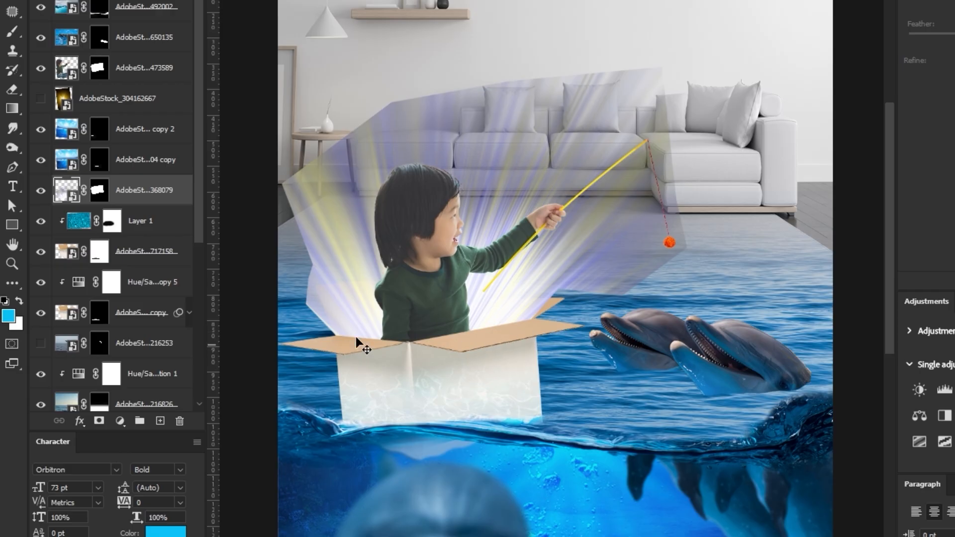
Paint black on the light-rays layer's mask to fade its hard outer edges over the sofa, table and water
left_click(103, 195)
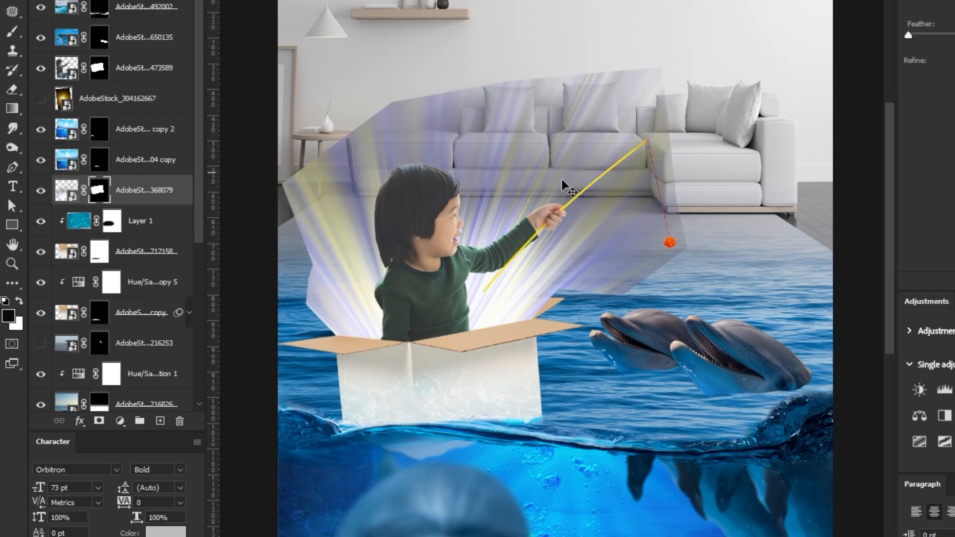
key("b")
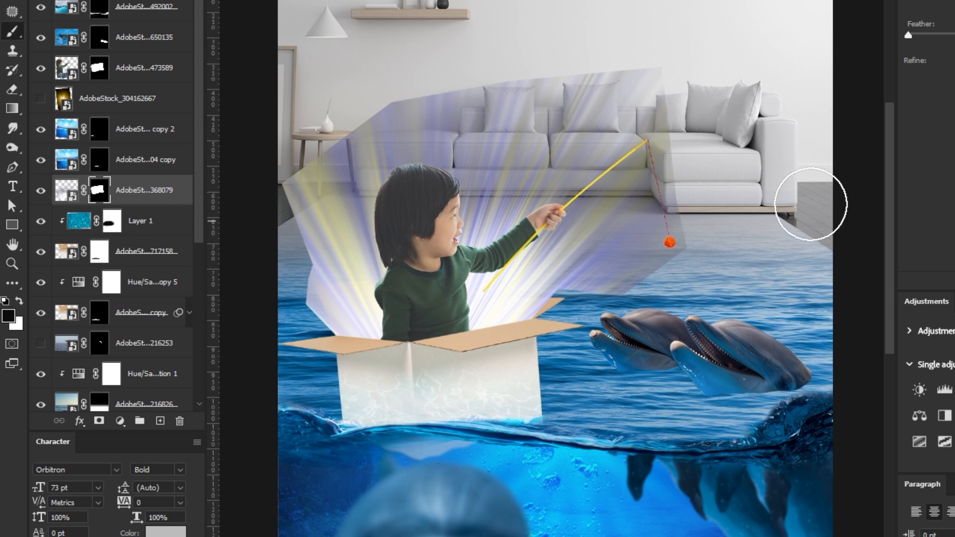
right_click(667, 219)
key("Escape")
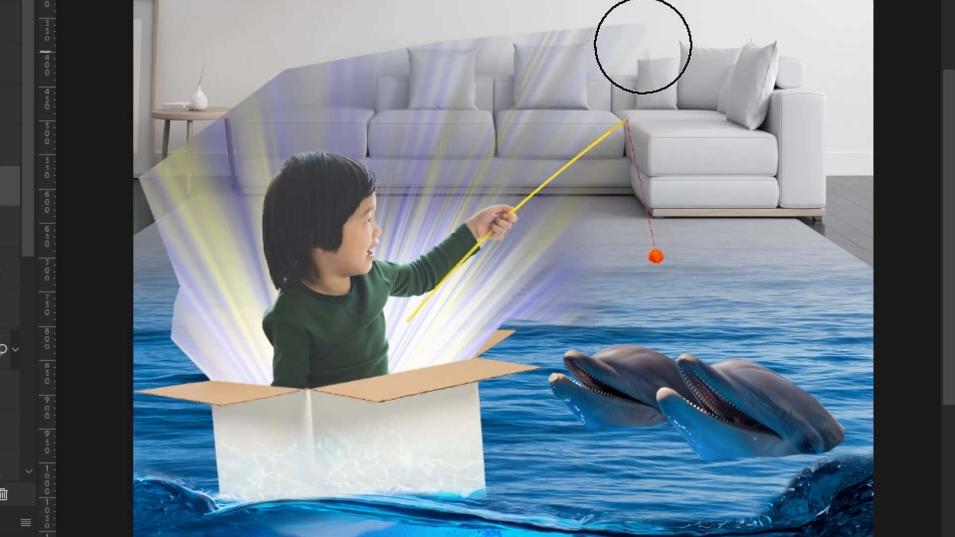
left_click_drag(643, 47, 546, 25)
mouse_move(451, 29)
left_mouse_down()
mouse_move(423, 4)
mouse_move(294, 35)
mouse_move(322, 15)
mouse_move(192, 89)
mouse_move(130, 154)
left_mouse_up()
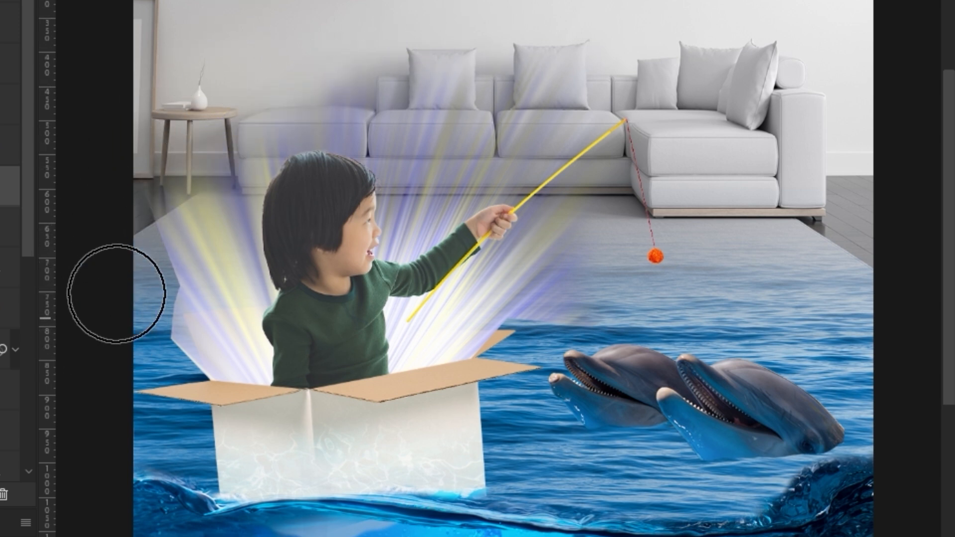
mouse_move(107, 220)
left_mouse_down()
mouse_move(121, 245)
mouse_move(117, 366)
left_mouse_up()
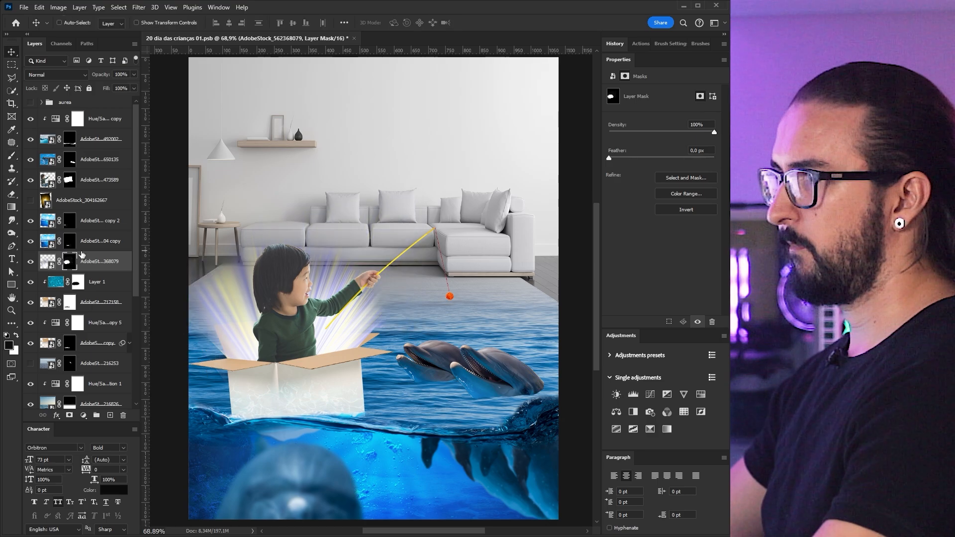
Set the light-rays layer's blend mode to Lighten
left_click(48, 261)
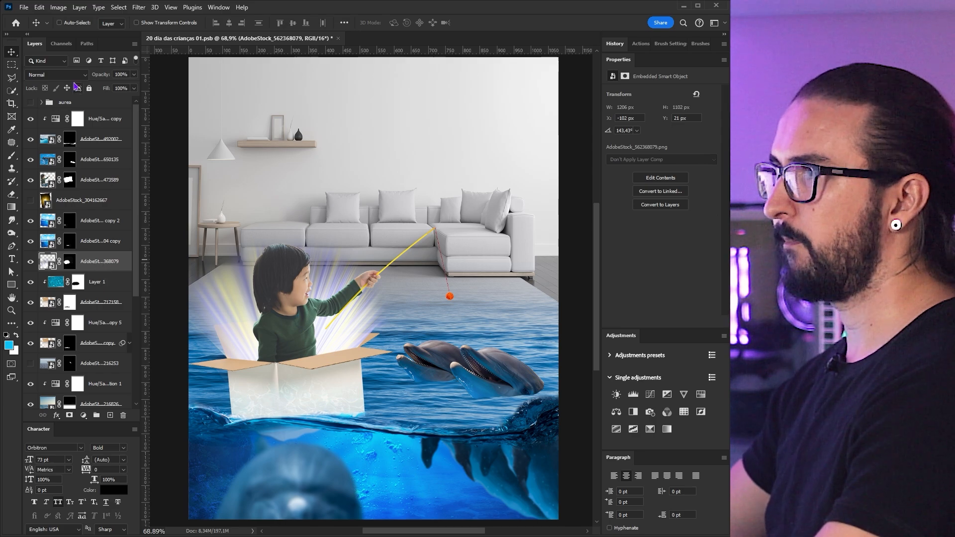
left_click(57, 74)
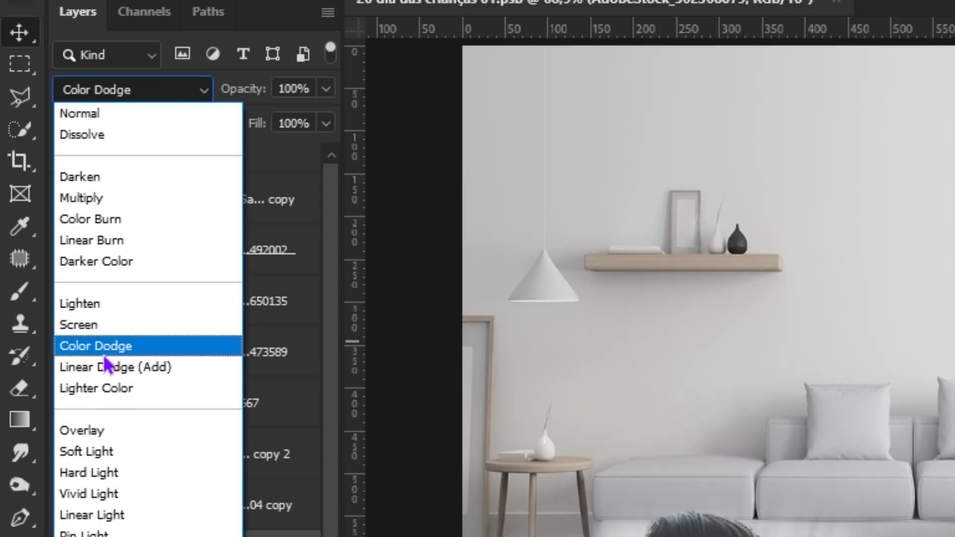
left_click(82, 304)
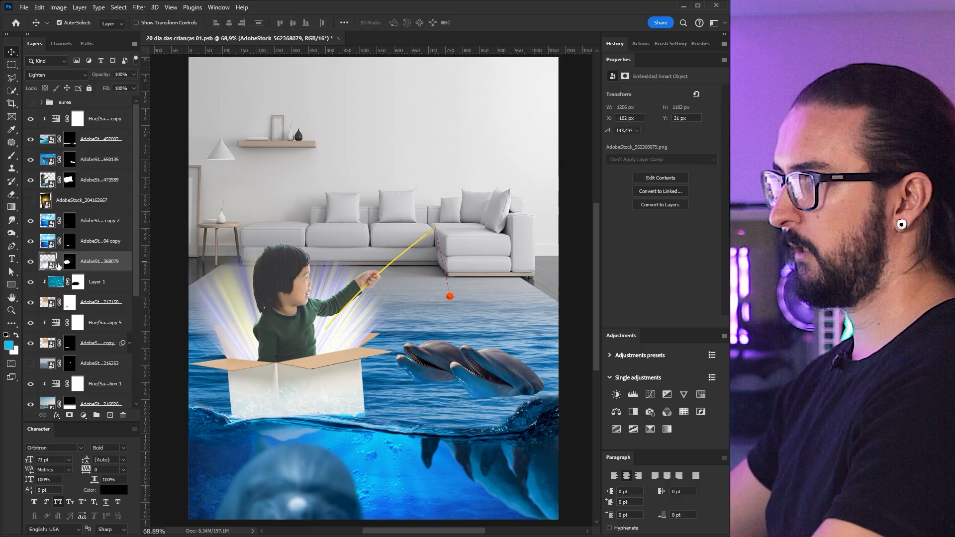
Scale the light rays down to about 1090 x 1059 px and rotate them to about 137.7°, keeping them behind the boy
key("ctrl+t")
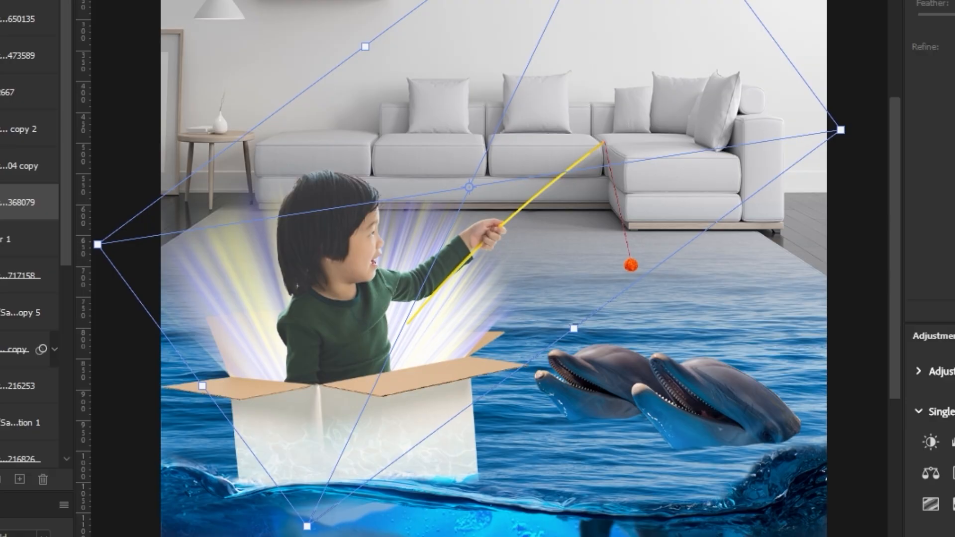
mouse_move(694, 288)
left_mouse_down()
mouse_move(689, 279)
mouse_move(701, 270)
left_mouse_up()
key("Return")
left_click_drag(650, 298, 635, 287)
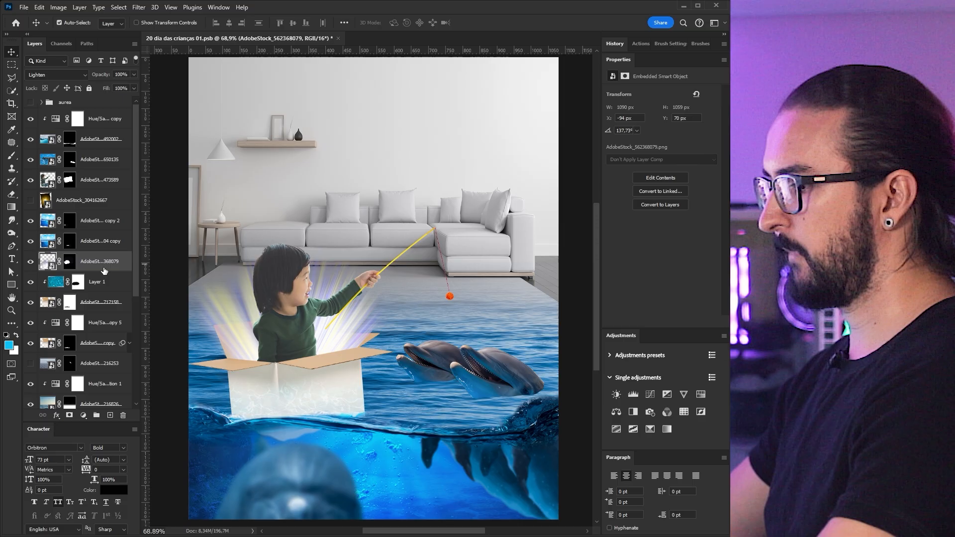
Shift the light rays' hue with Hue/Saturation so they turn from yellow and purple to pale blue and salmon
key("ctrl+u")
left_click_drag(447, 176, 463, 184)
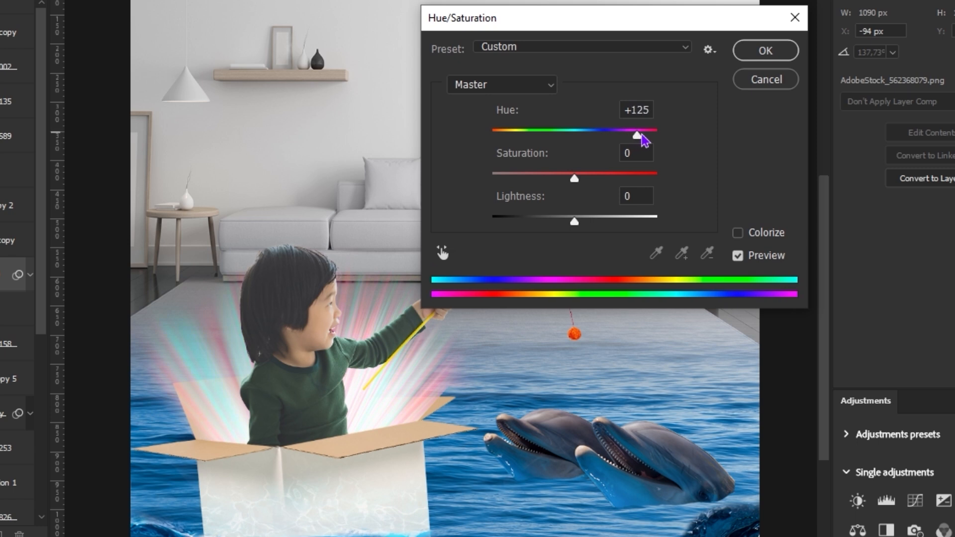
left_click_drag(658, 143, 652, 144)
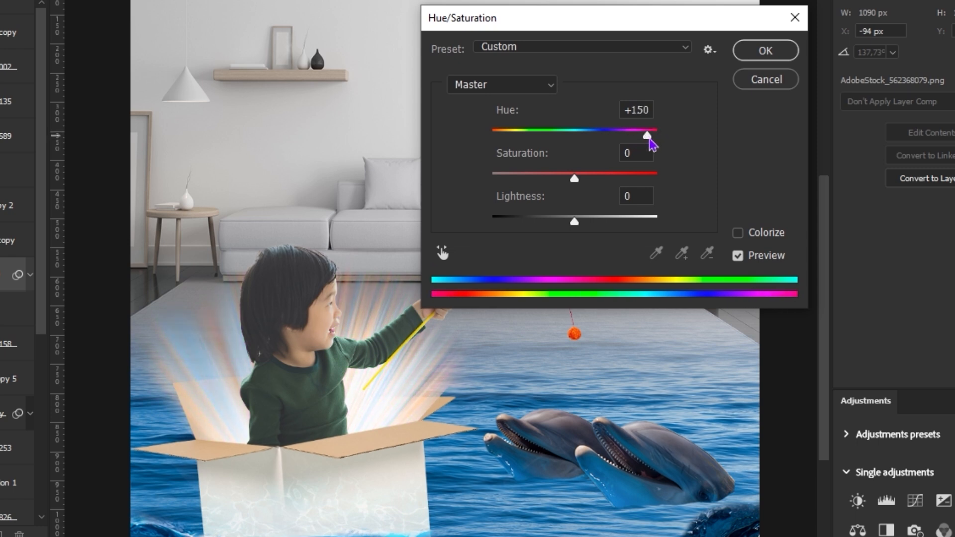
left_click_drag(660, 145, 647, 144)
left_click(765, 50)
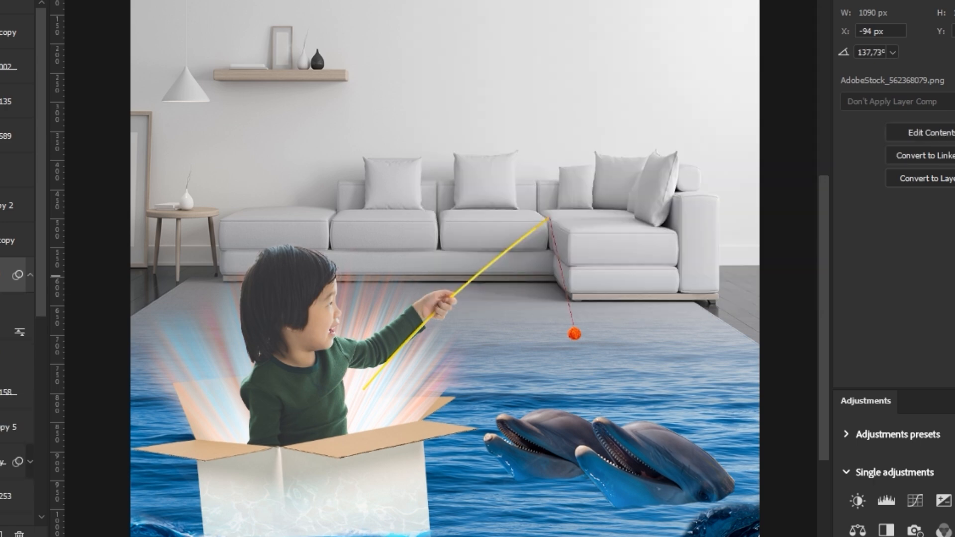
Duplicate the light-rays layer directly above the boy layer
left_click_drag(150, 272, 147, 132)
left_click(95, 139)
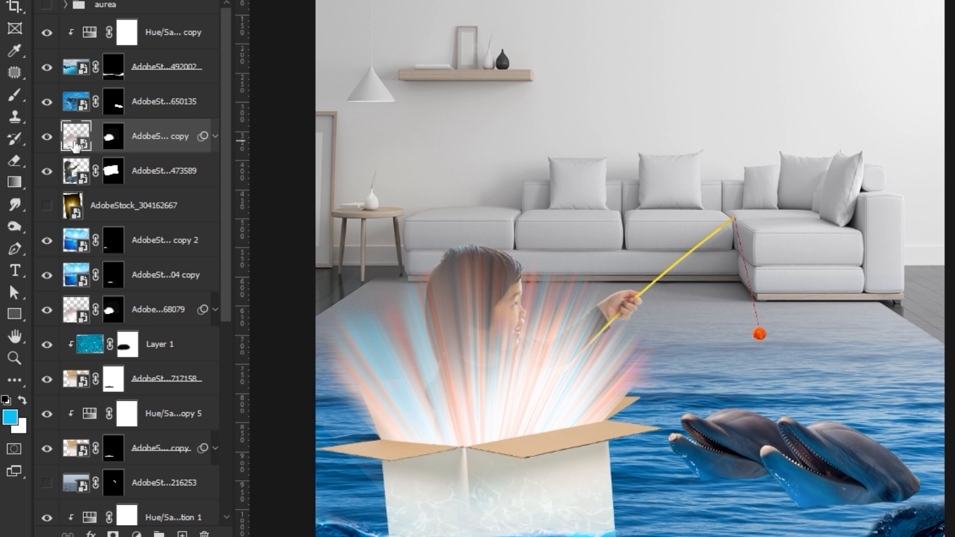
left_click_drag(114, 149, 123, 150)
Scale down the copied light rays and lower them so they rise from the box opening in front of the boy's torso
key("ctrl+t")
left_click_drag(678, 1, 651, 43)
left_click_drag(516, 337, 491, 438)
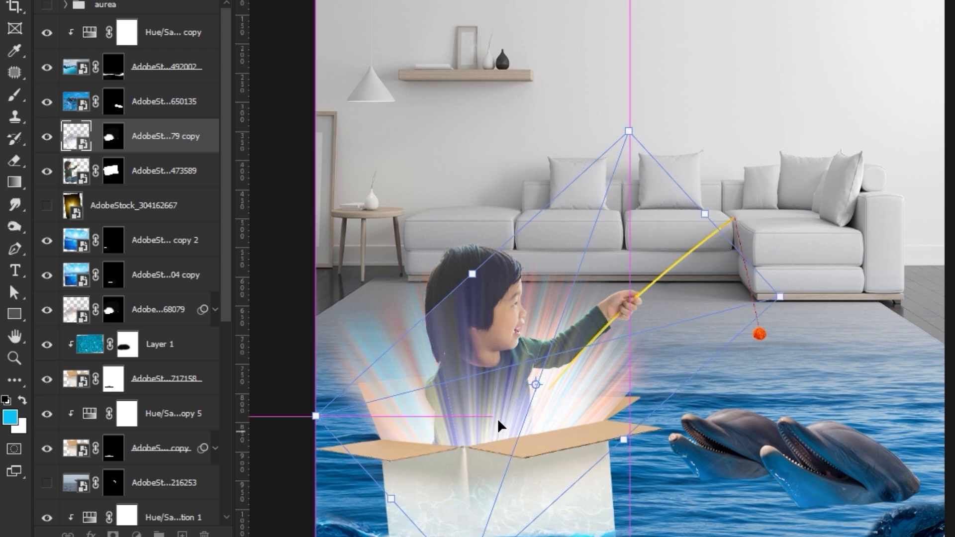
left_click_drag(621, 145, 600, 217)
key("Return")
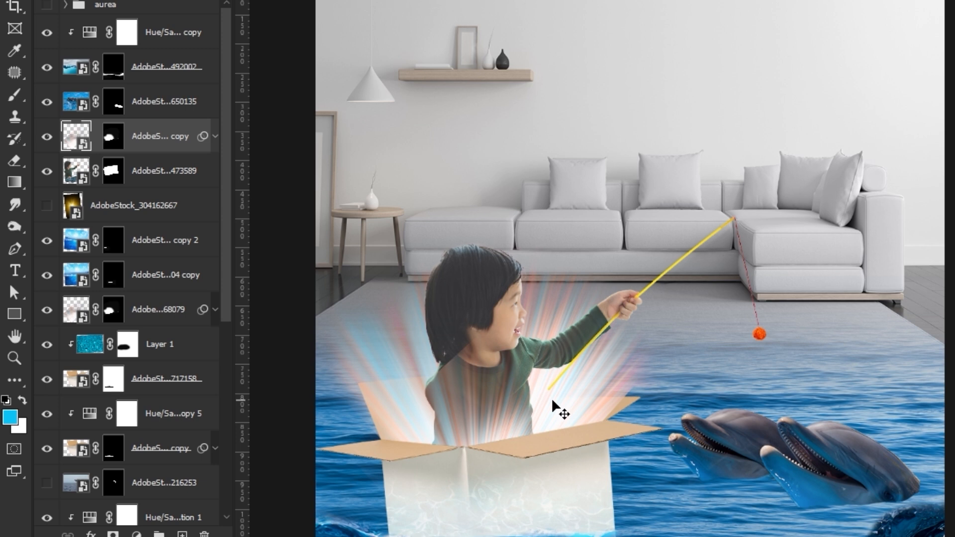
left_click_drag(544, 460, 540, 468)
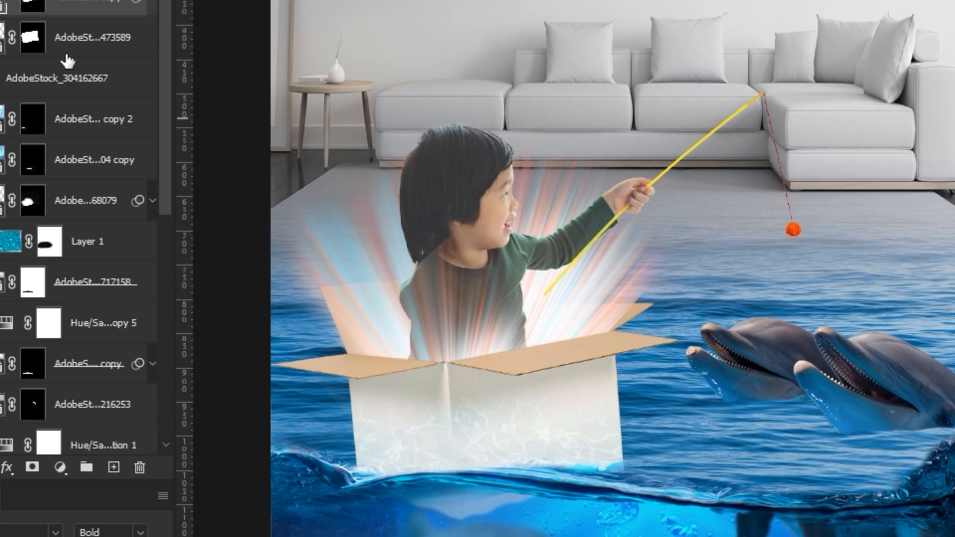
Mask the copied rays off the boy's upper chest, flip the rays horizontally and reposition their source inside the box
mouse_move(443, 268)
left_mouse_down()
mouse_move(512, 209)
mouse_move(432, 246)
mouse_move(536, 245)
mouse_move(564, 224)
left_mouse_up()
left_click(72, 2)
key("ctrl+t")
left_click_drag(565, 124, 570, 34)
right_click(523, 350)
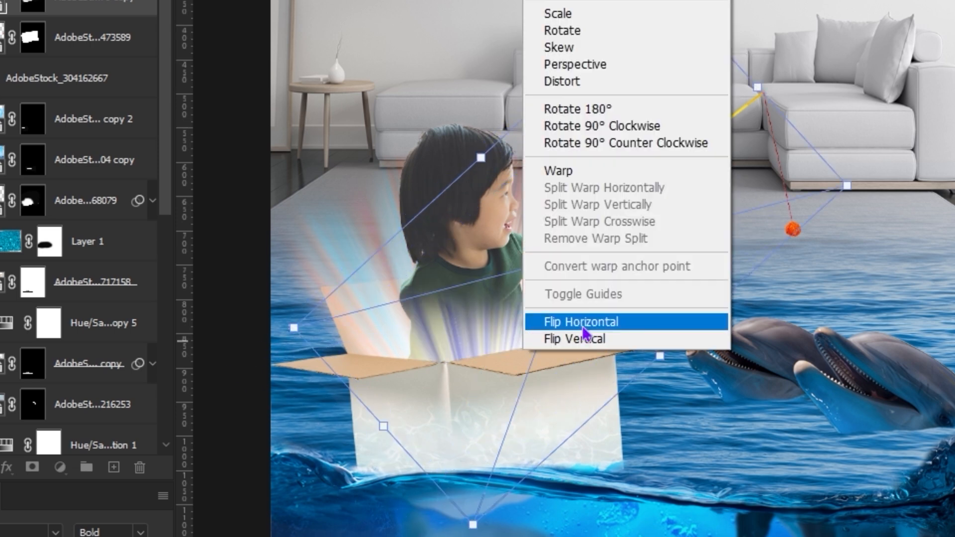
left_click(584, 324)
left_click_drag(643, 382, 515, 369)
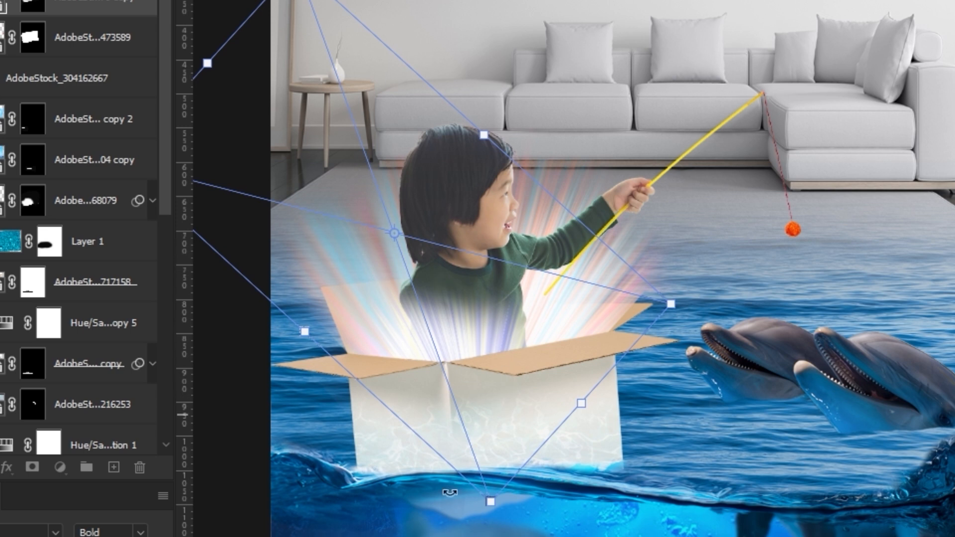
left_click_drag(519, 340, 524, 372)
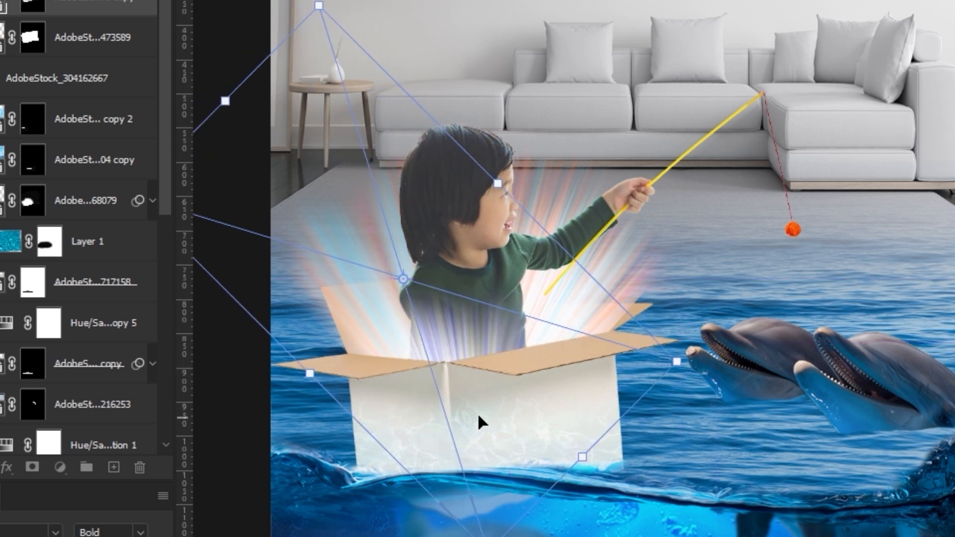
left_click_drag(478, 416, 481, 385)
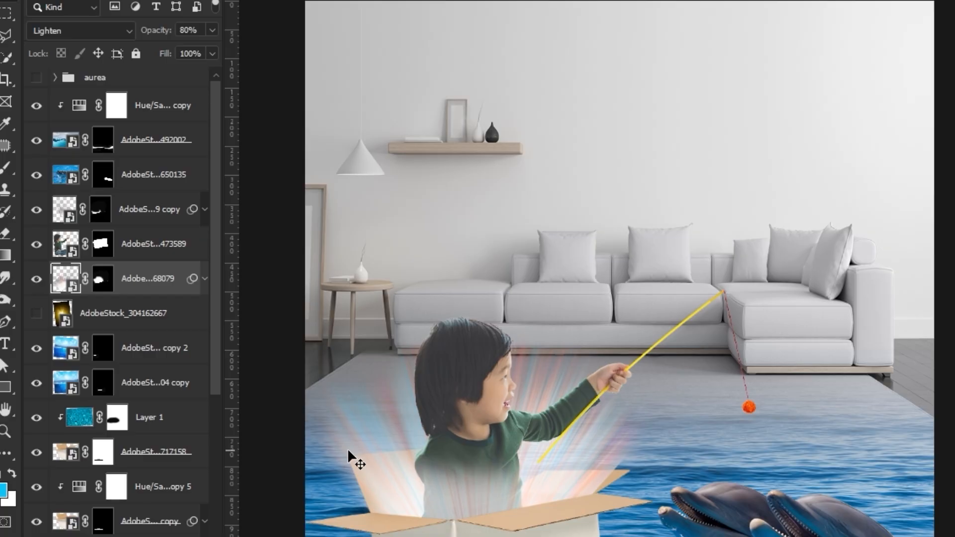
Set the opacity of the rays behind the boy to 70% and of the front copy to 50%
key("7")
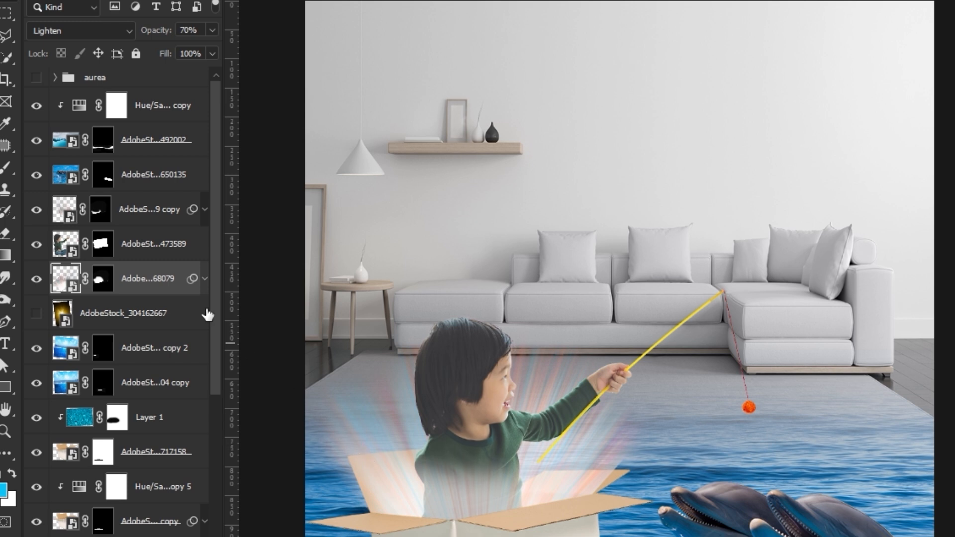
left_click(149, 210)
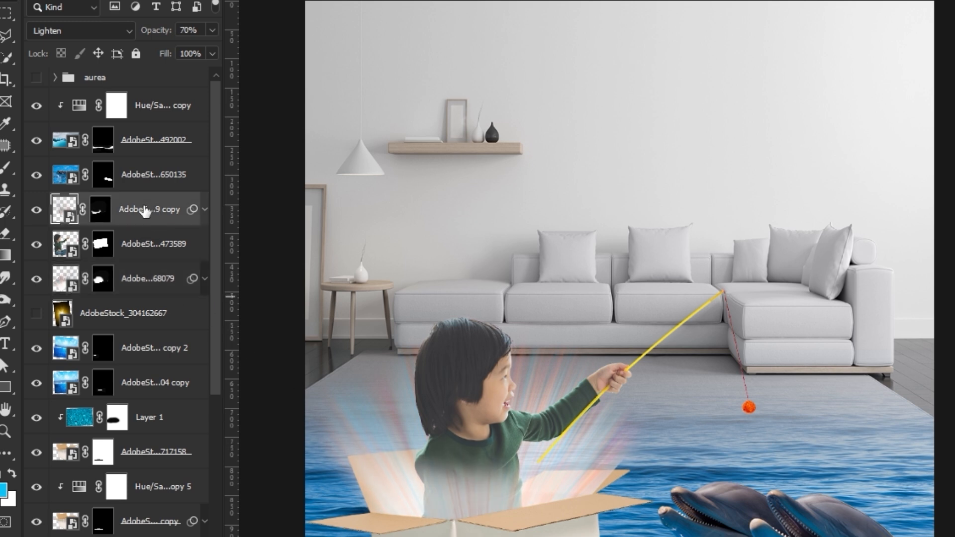
key("5")
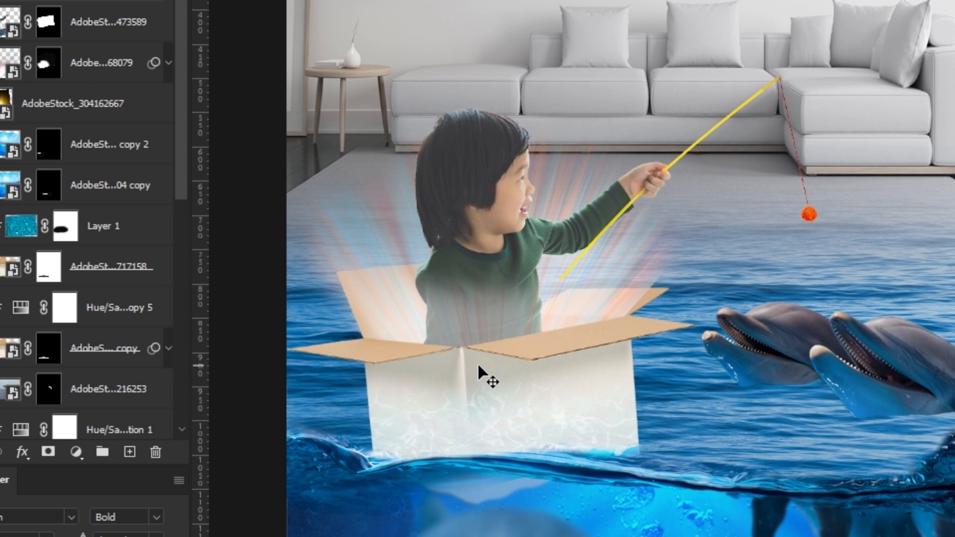
Create a new layer below the boy and dab a soft white glow along the box opening
left_click(130, 451)
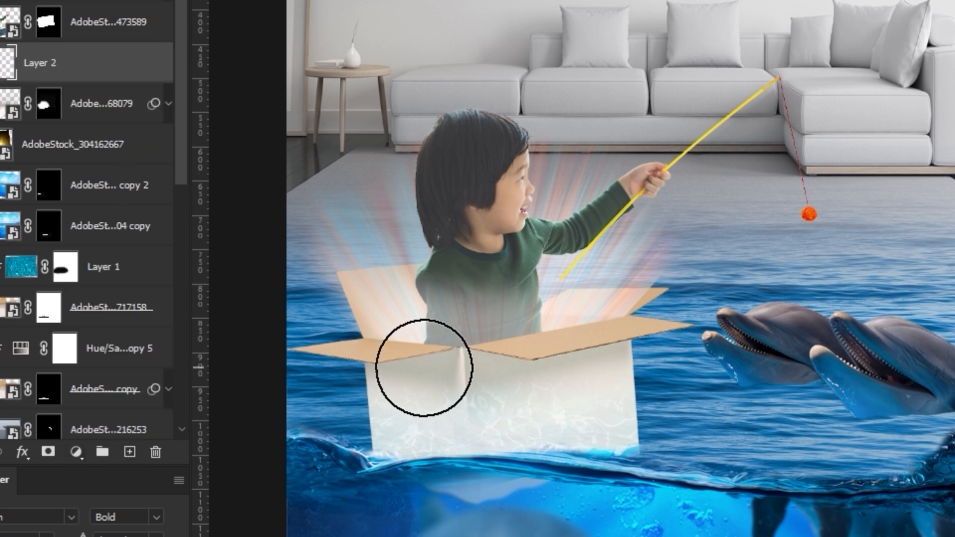
left_click(426, 371)
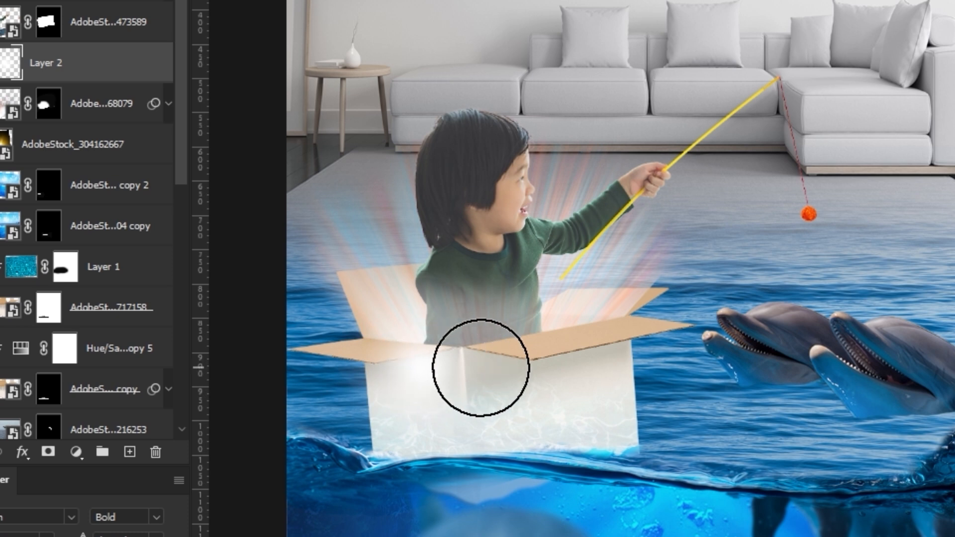
left_click(479, 361)
left_click(541, 355)
Move the white glow layer directly above the boy and copy the light-rays layer's mask onto it
left_click_drag(74, 61, 74, 10)
left_click_drag(541, 403, 540, 388)
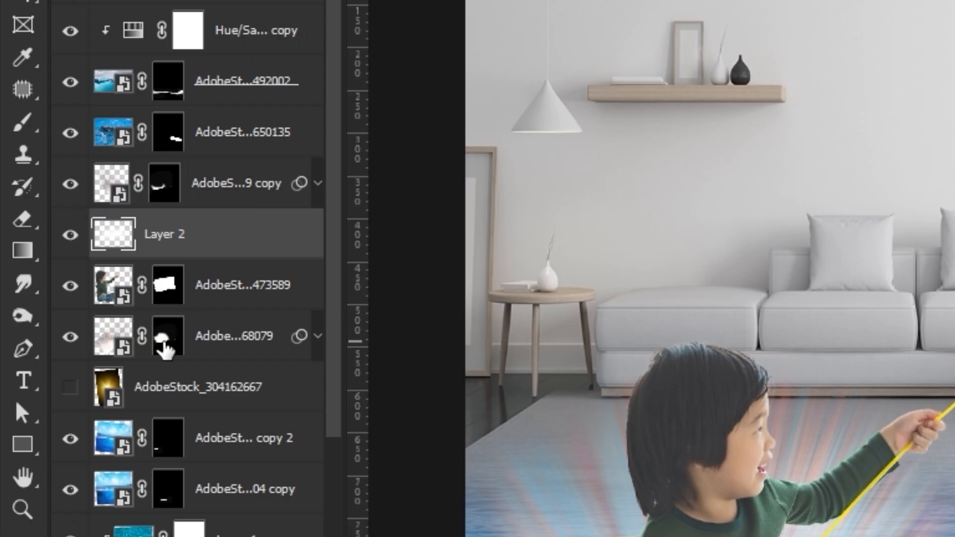
left_click_drag(43, 104, 40, 26)
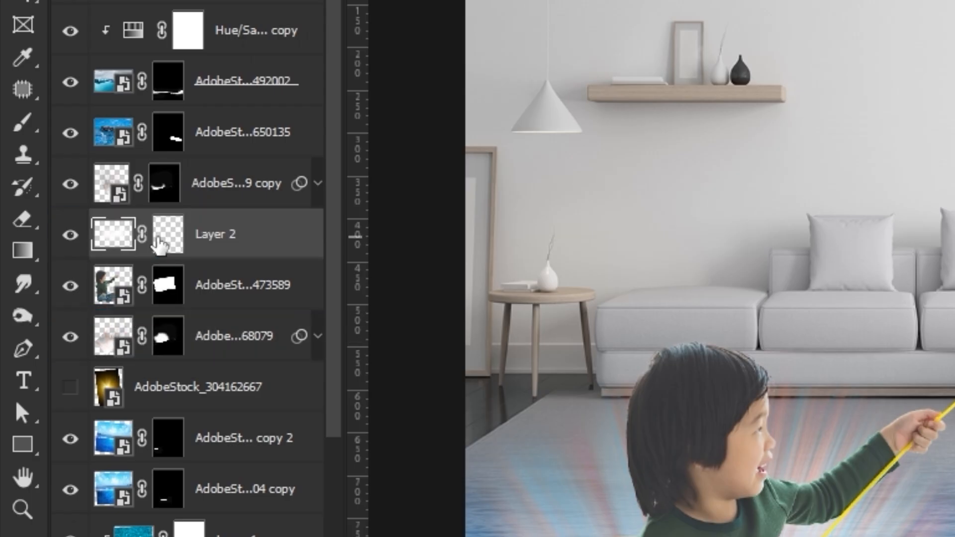
left_click_drag(482, 232, 483, 244)
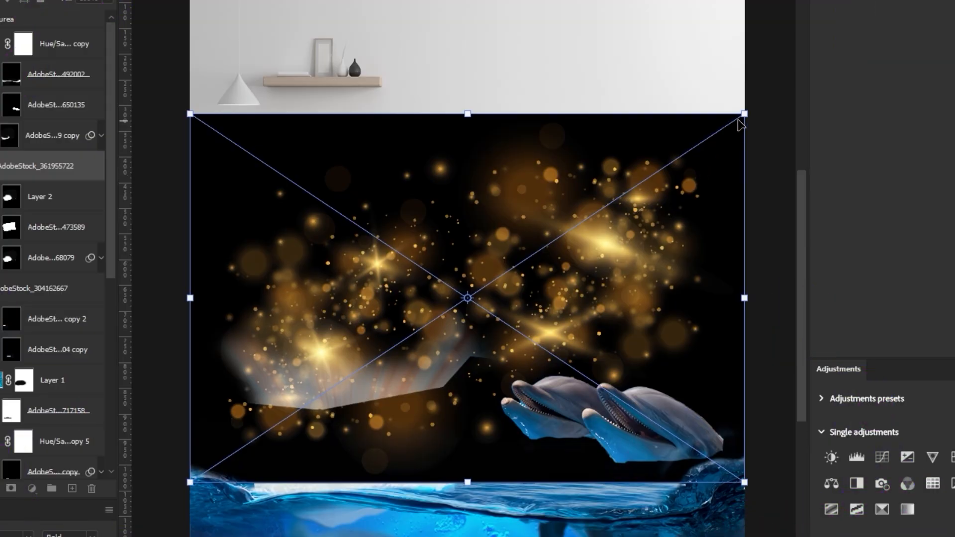
Shrink the gold sparkle image AdobeStock_361955722, center it over the box opening, and set its blend mode to Color Dodge
left_click_drag(741, 125, 600, 175)
left_click_drag(549, 295, 432, 343)
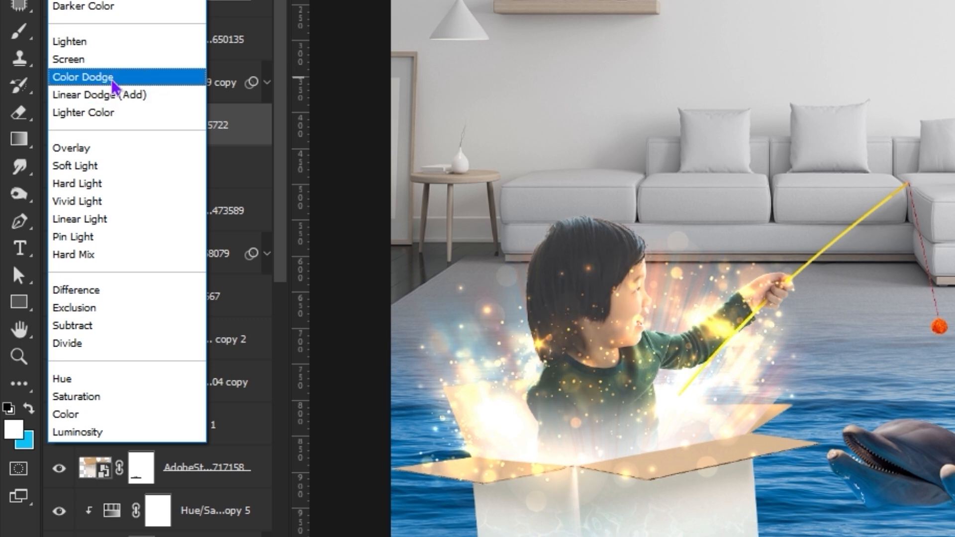
left_click(113, 78)
mouse_move(424, 280)
left_mouse_down()
mouse_move(426, 324)
mouse_move(423, 282)
left_mouse_up()
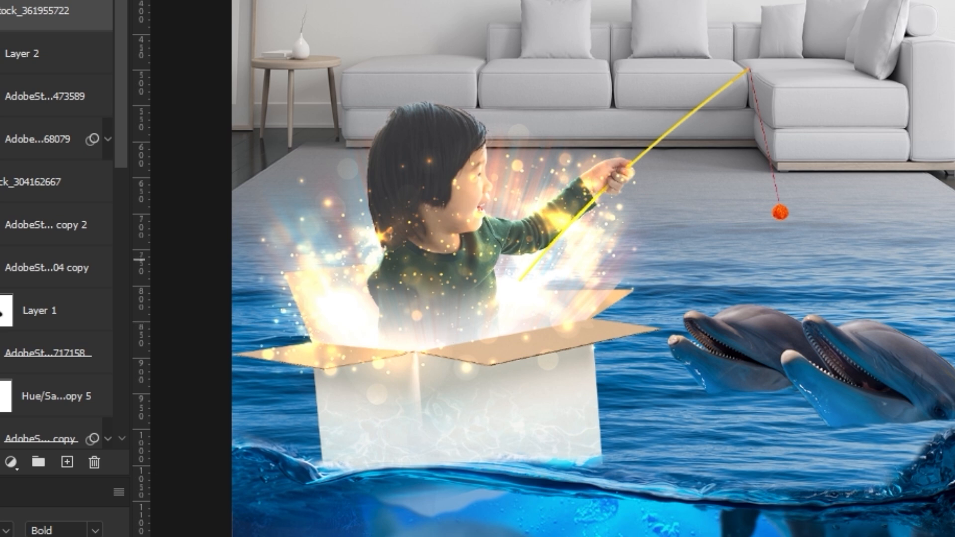
Mask the gold sparkles off the boy's face and hair
key("e")
mouse_move(481, 223)
left_mouse_down()
mouse_move(444, 178)
mouse_move(432, 204)
mouse_move(468, 171)
mouse_move(468, 185)
mouse_move(463, 168)
mouse_move(450, 183)
left_mouse_up()
key("v")
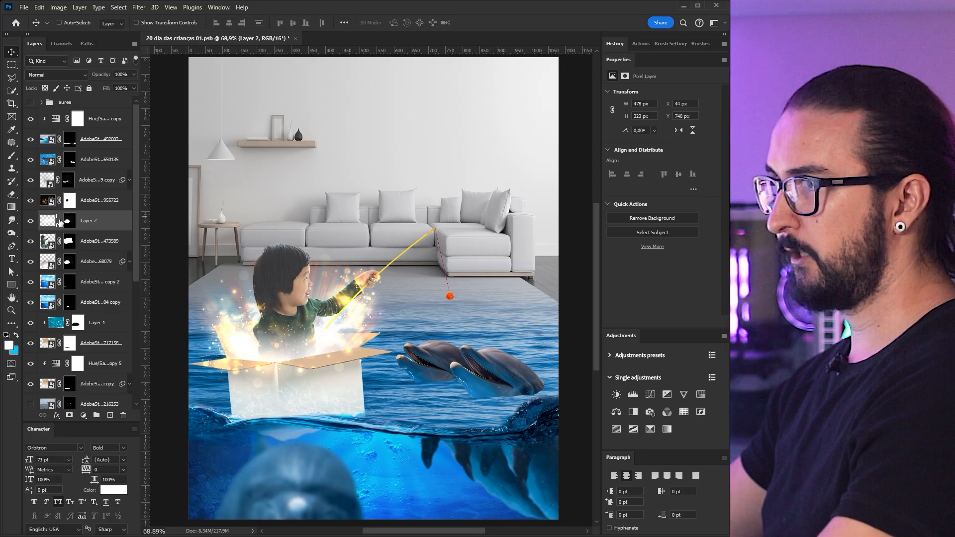
Create a new layer below the gold sparkles and dab soft white glow along the box opening's front-left edge with a flattened brush
left_click(87, 202)
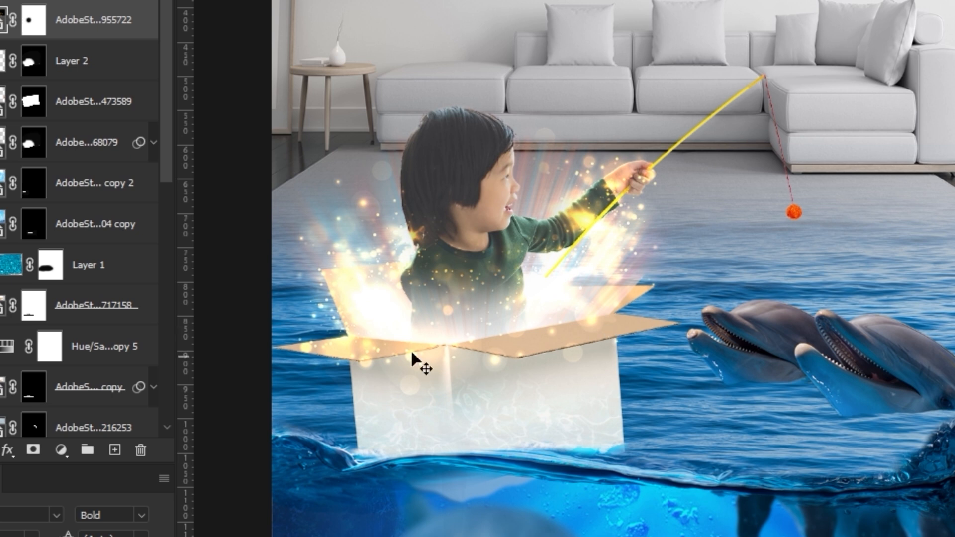
left_click(115, 450)
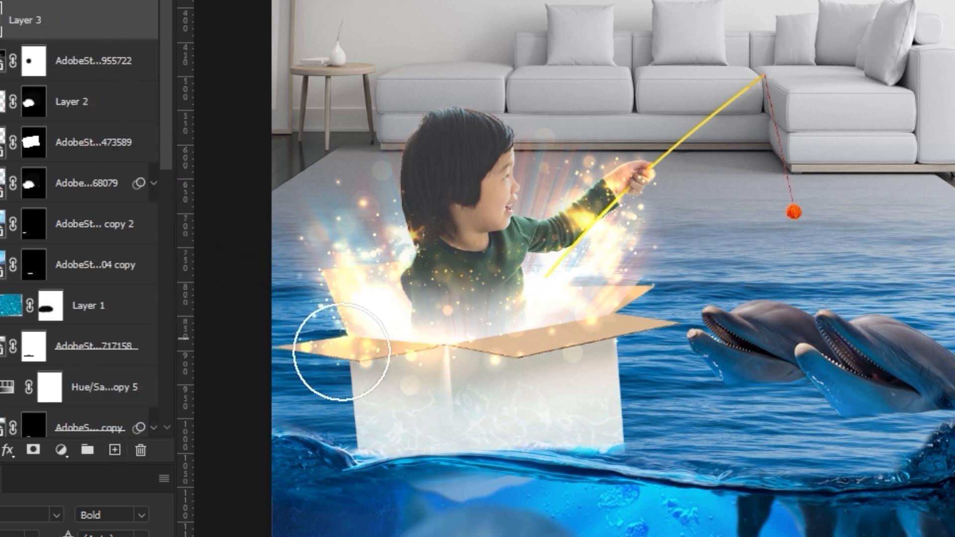
key("ctrl+bracketleft")
right_click(453, 238)
left_click_drag(504, 243, 505, 257)
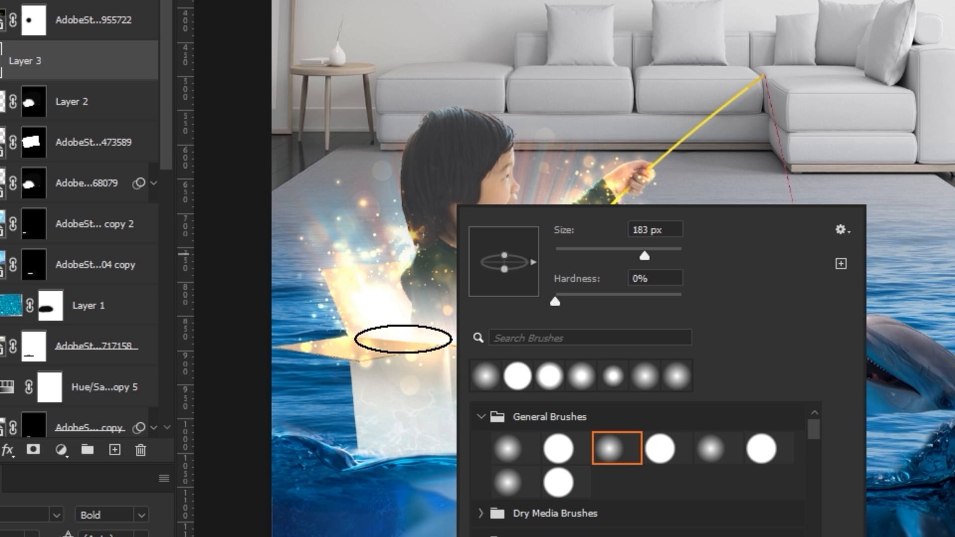
left_click_drag(506, 270, 505, 270)
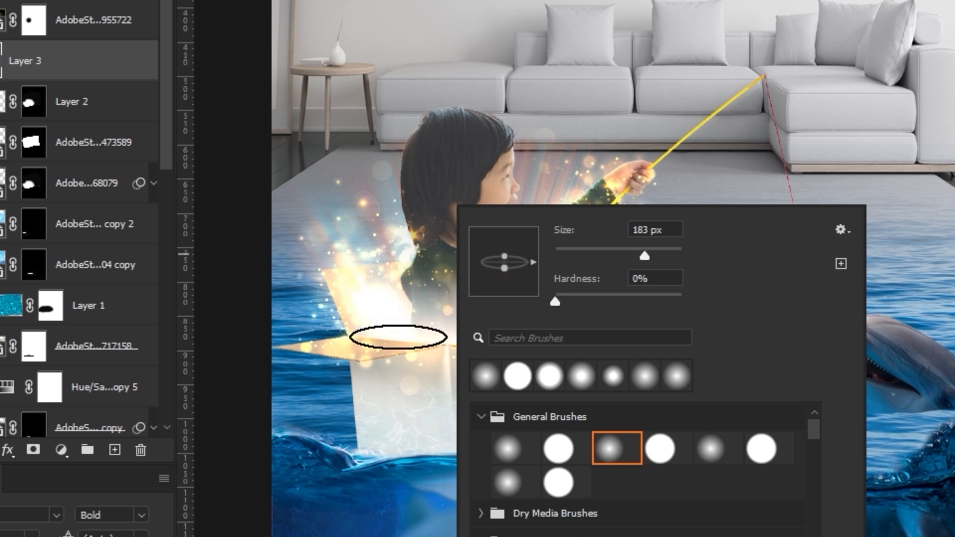
left_click(401, 336)
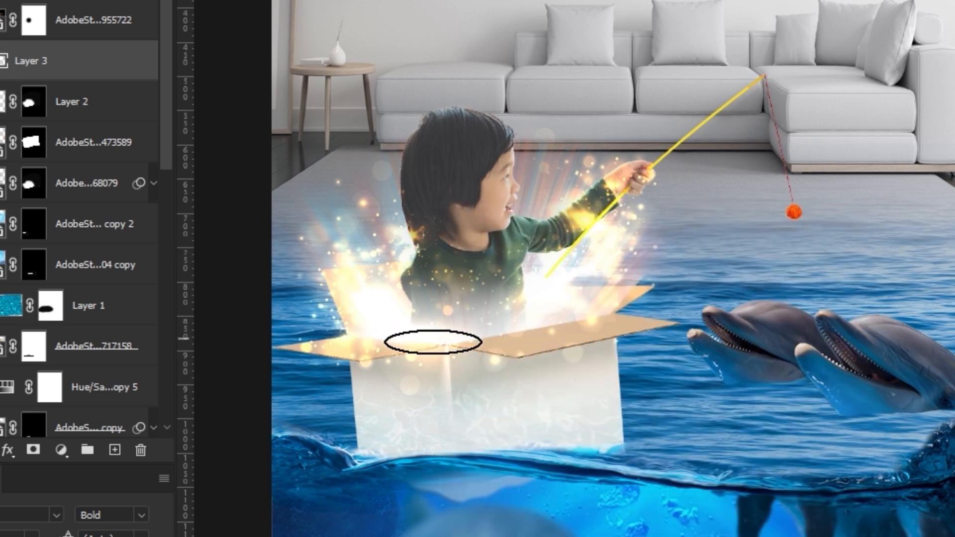
Tilt the flattened brush tip to match the box's front-right flap and dab white glow along that edge
right_click(500, 332)
left_click_drag(601, 264, 473, 316)
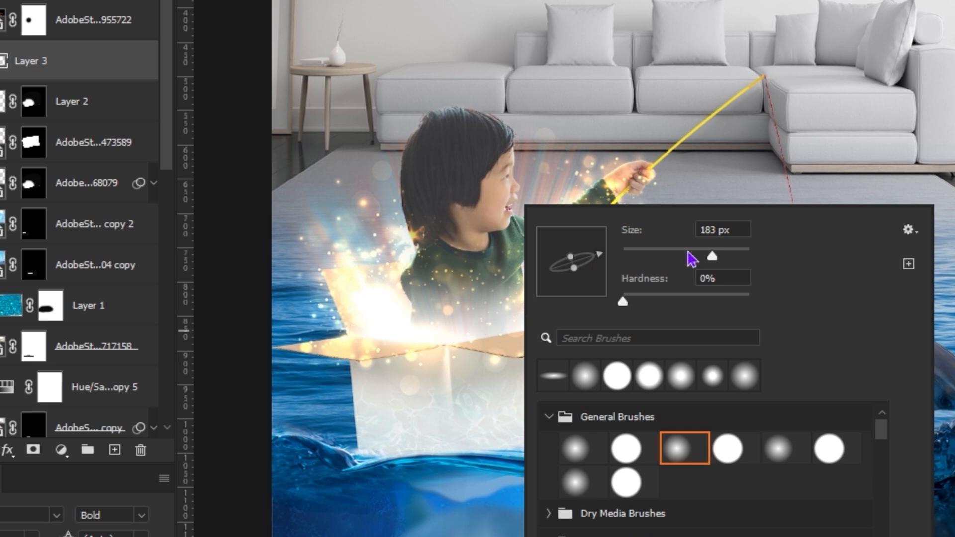
right_click(847, 191)
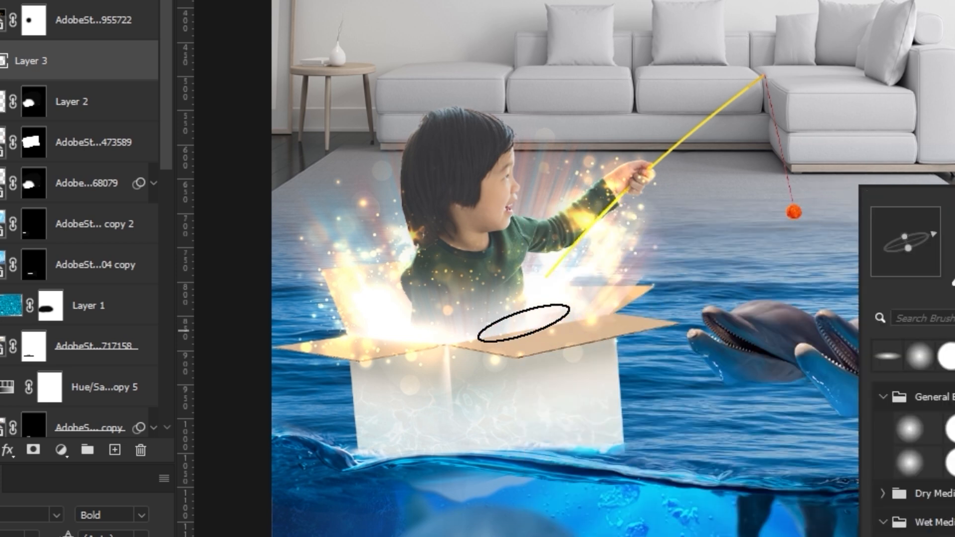
left_click_drag(933, 235, 934, 239)
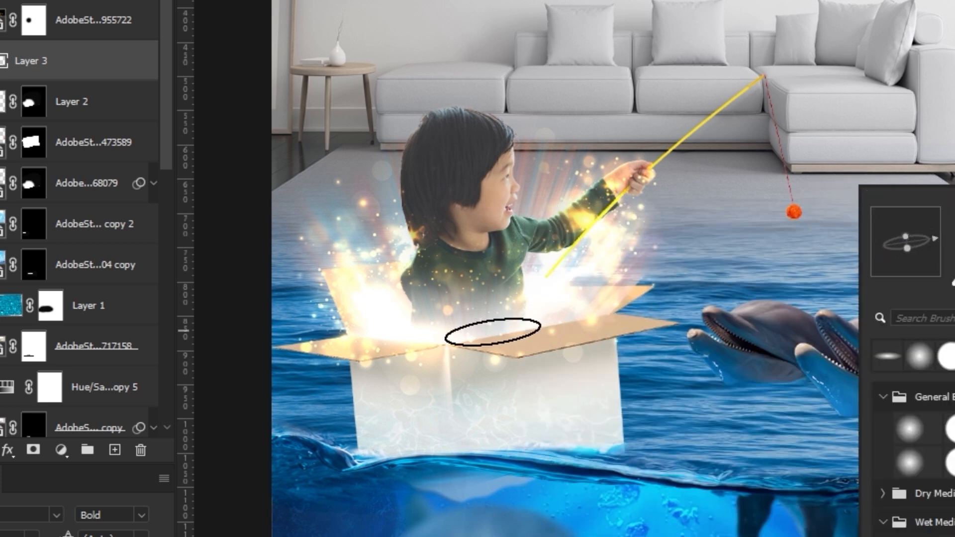
left_click(494, 331)
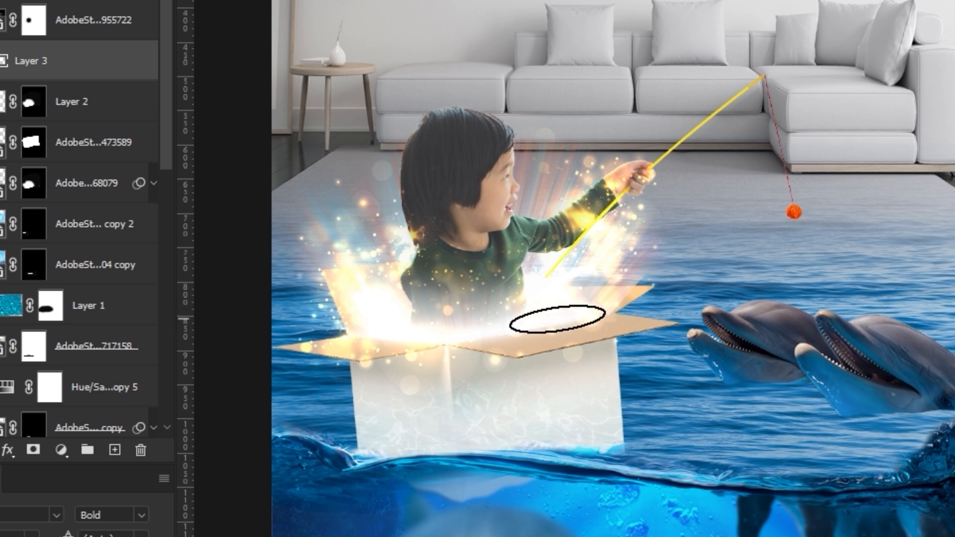
Reduce the new glow layer's opacity to 70%
key("v")
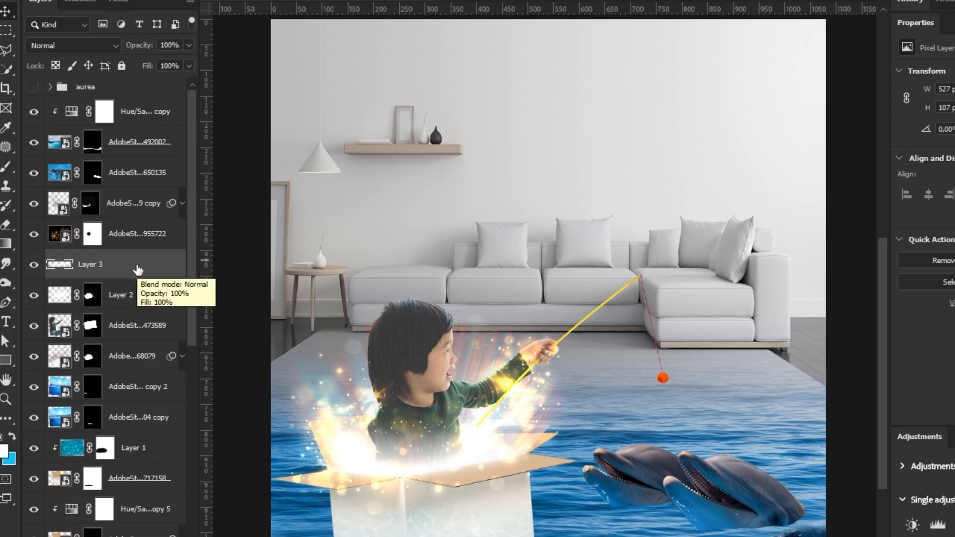
key("5")
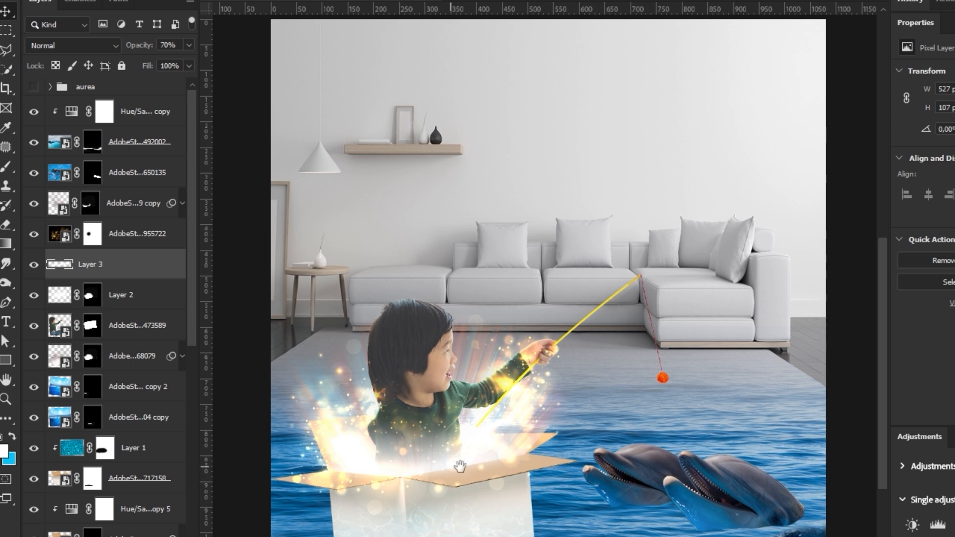
scroll(460, 467, "left", 1)
scroll(551, 450, "down", 1)
scroll(559, 466, "up", 1)
left_click_drag(579, 440, 573, 446)
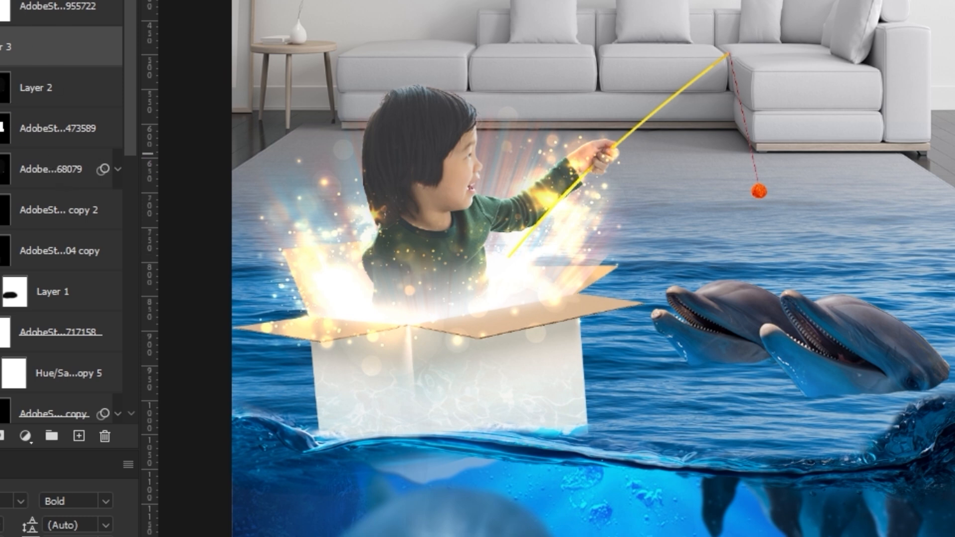
Compare the box glow with and without Layer 2 by toggling that layer's visibility
left_click(1, 47)
left_click(112, 98)
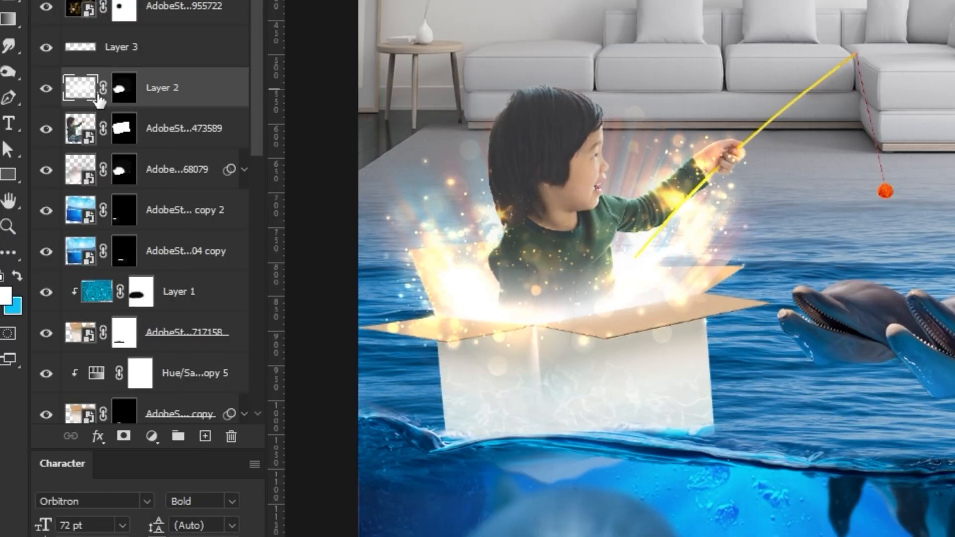
left_click(44, 90)
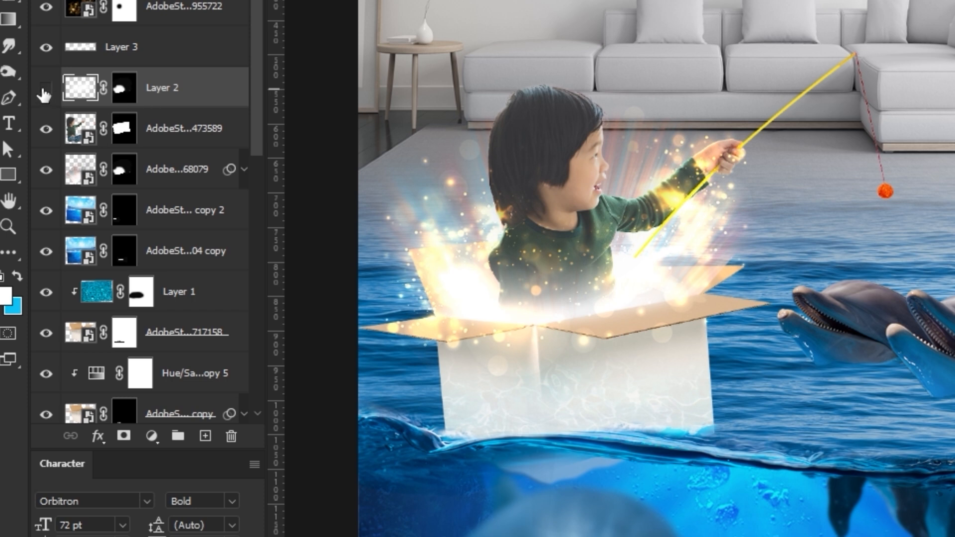
left_click(44, 89)
left_click(44, 87)
left_click(48, 89)
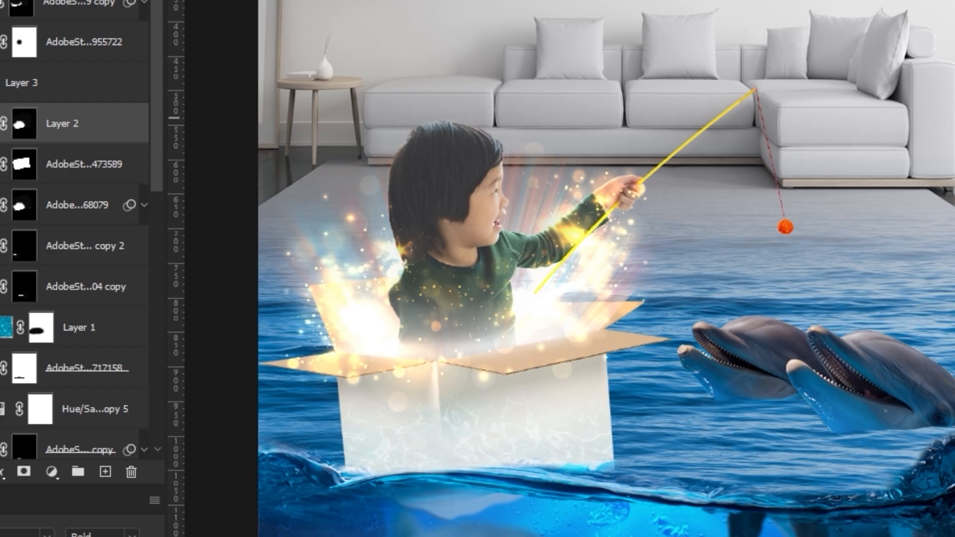
Apply the Camera Raw Filter to the boy, setting temperature to +7, raising contrast and clarity, and adjusting the highlights
left_click(57, 217)
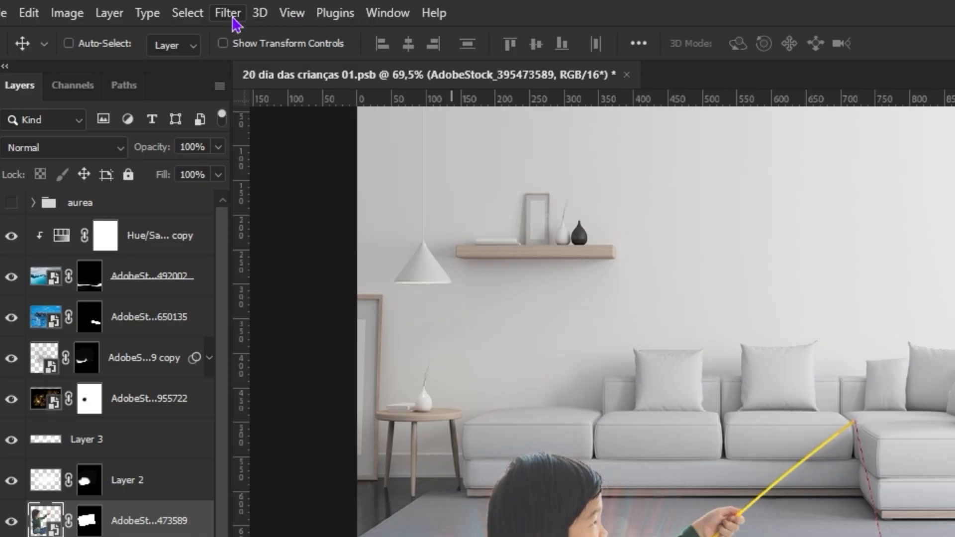
left_click(228, 13)
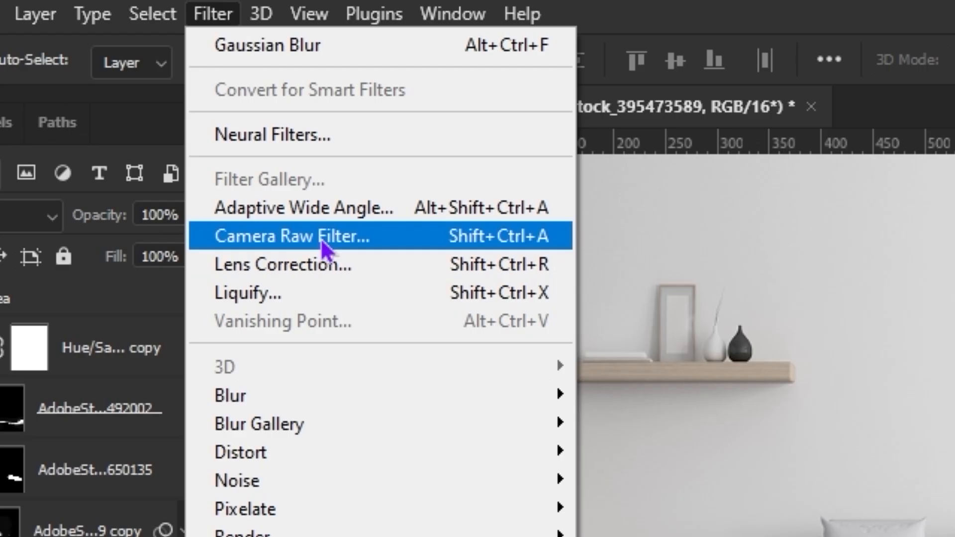
left_click(299, 159)
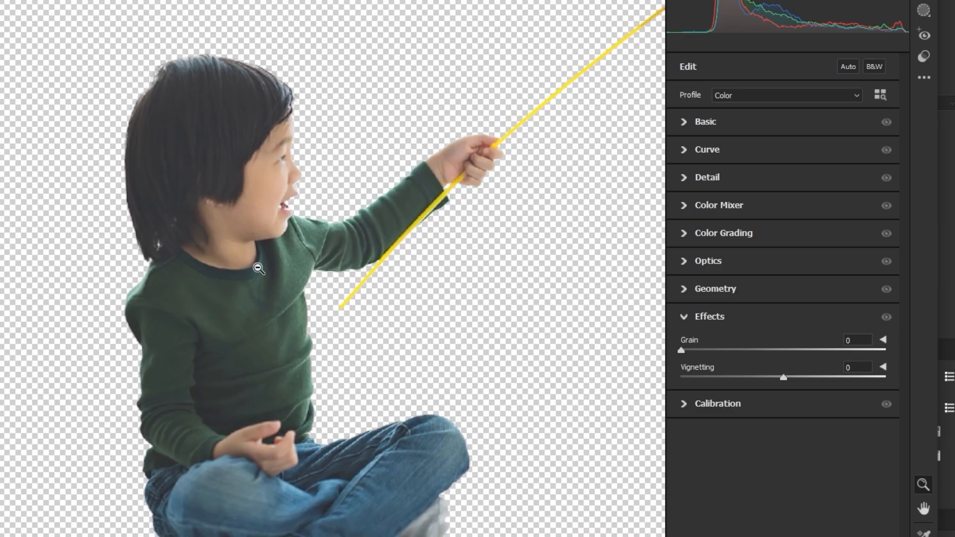
left_click(697, 131)
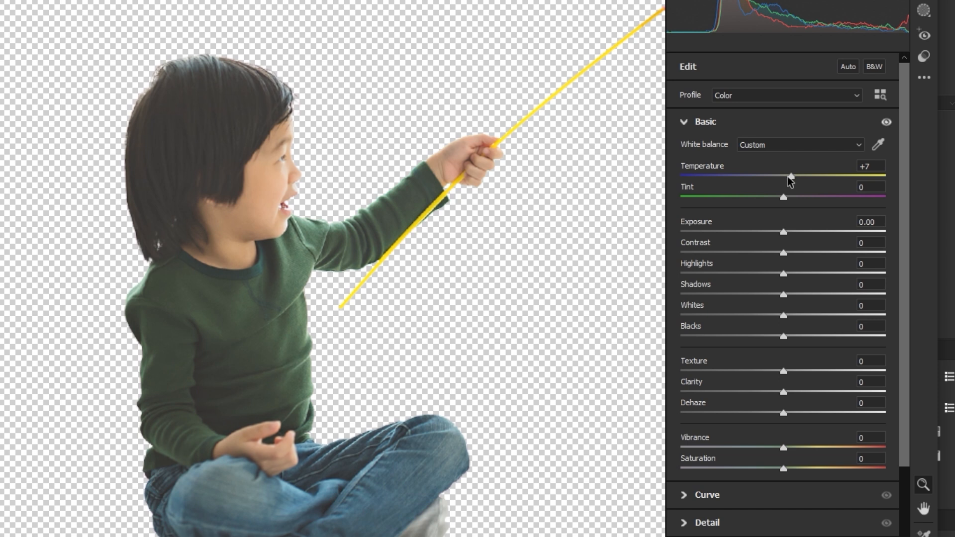
left_click_drag(786, 252, 813, 254)
left_click_drag(784, 392, 819, 393)
left_click_drag(784, 274, 791, 296)
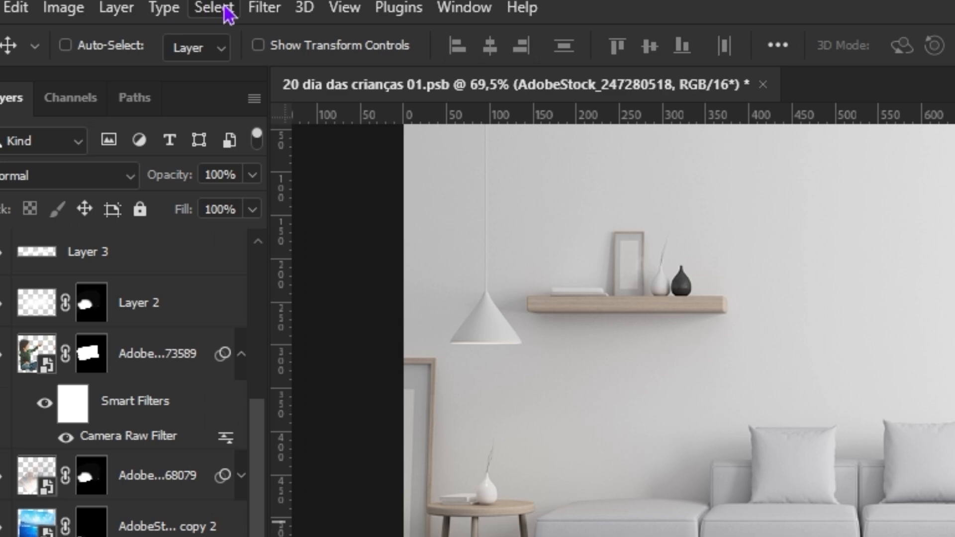
Apply a Gaussian Blur with a 1-pixel radius to the living-room background AdobeStock_247280518
left_click(263, 9)
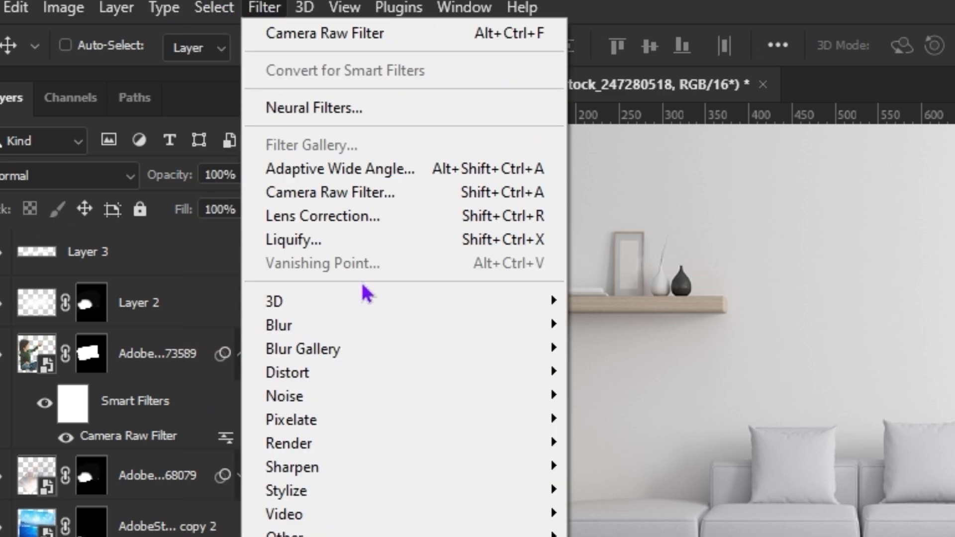
mouse_move(369, 326)
left_click(605, 421)
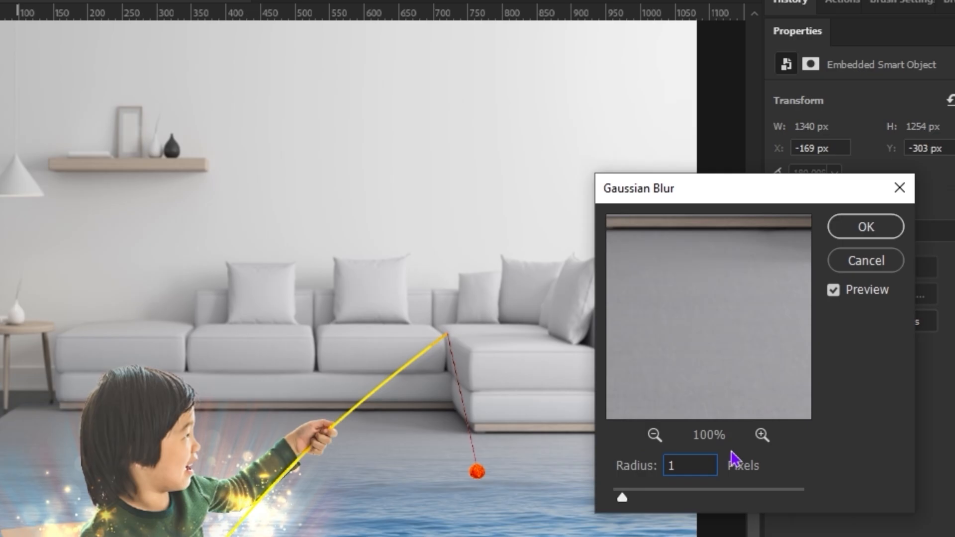
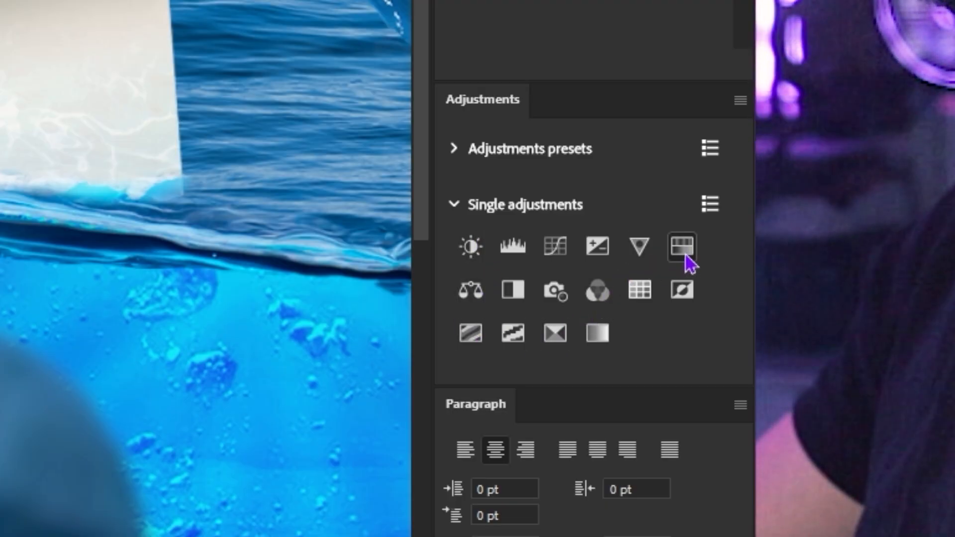
Darken the box with a clipped Hue/Saturation adjustment by lowering lightness, and mask the effect off its glowing opening, flaps and right face
left_click(683, 251)
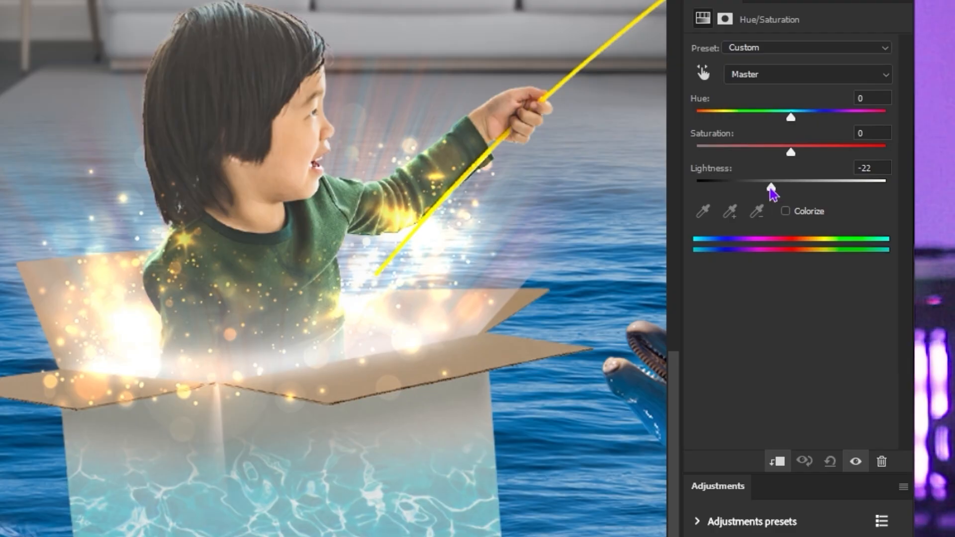
left_click_drag(771, 191, 765, 193)
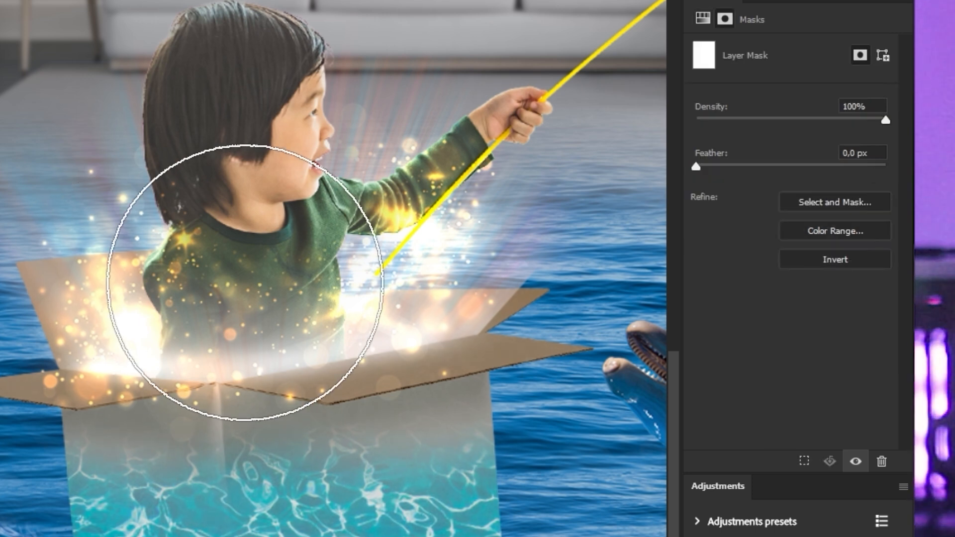
left_click_drag(244, 283, 142, 300)
mouse_move(134, 302)
left_mouse_down()
mouse_move(356, 283)
mouse_move(469, 313)
mouse_move(440, 309)
left_mouse_up()
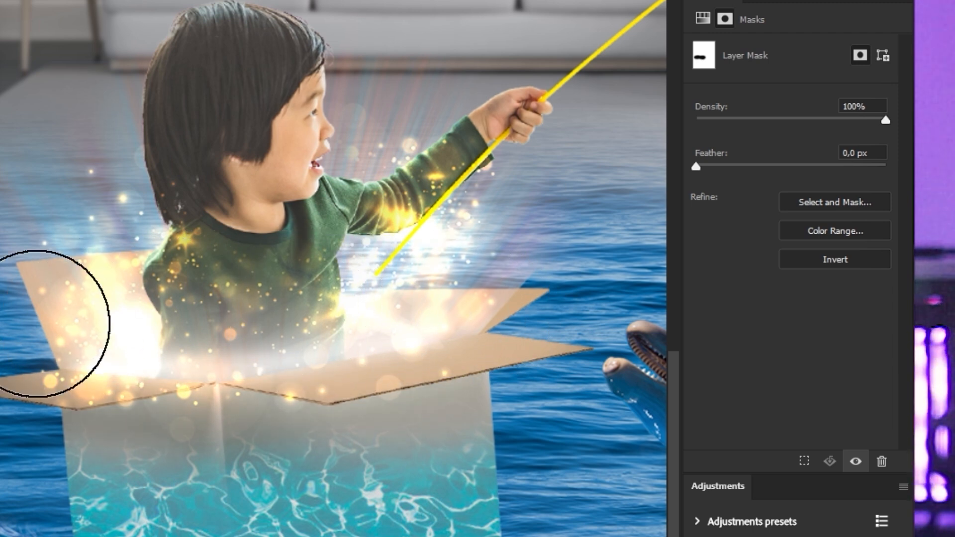
mouse_move(345, 294)
left_mouse_down()
mouse_move(416, 409)
mouse_move(383, 320)
mouse_move(340, 467)
left_mouse_up()
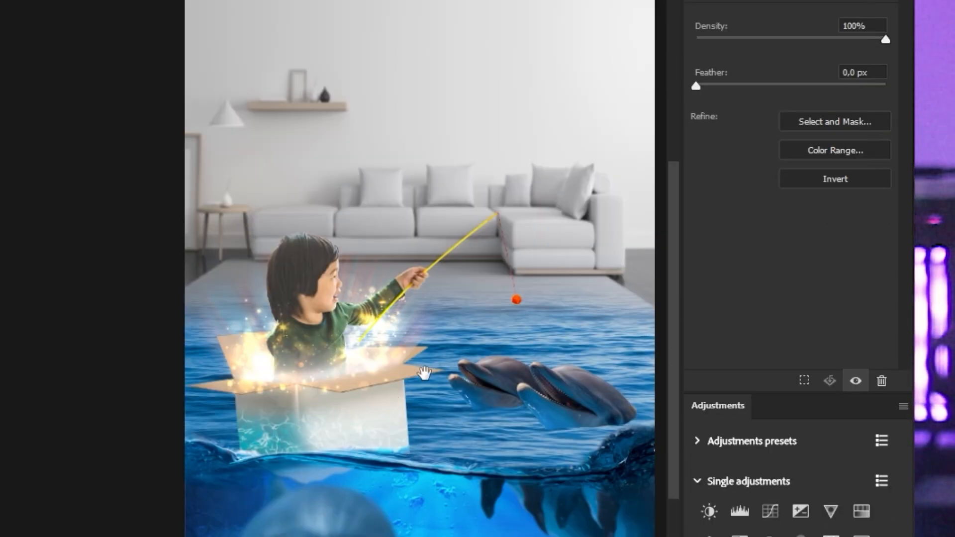
Outline the box face at its vertical corner with a polygonal selection and refine the darkening mask so the left face's shadow ends crisply there
left_click_drag(427, 372, 414, 390)
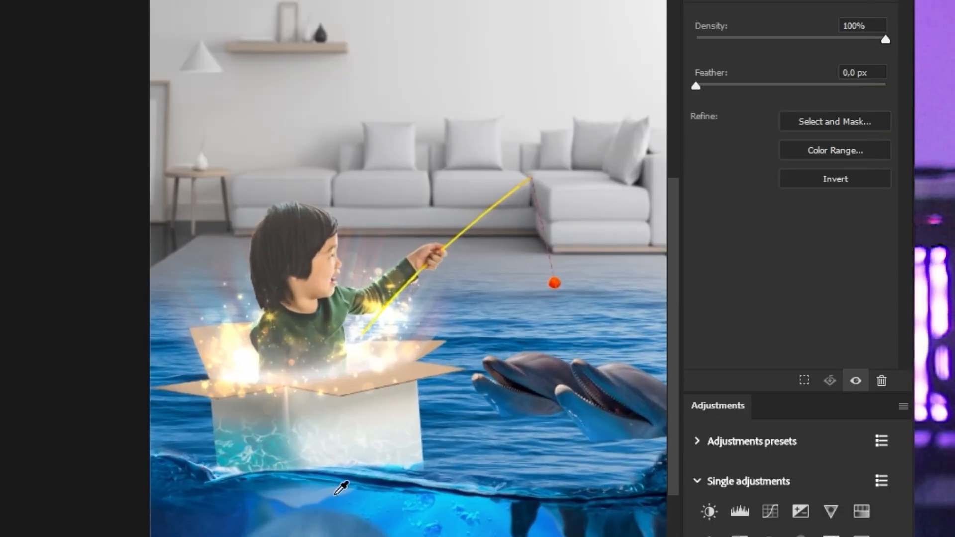
scroll(298, 485, "up", 4)
left_click(252, 215)
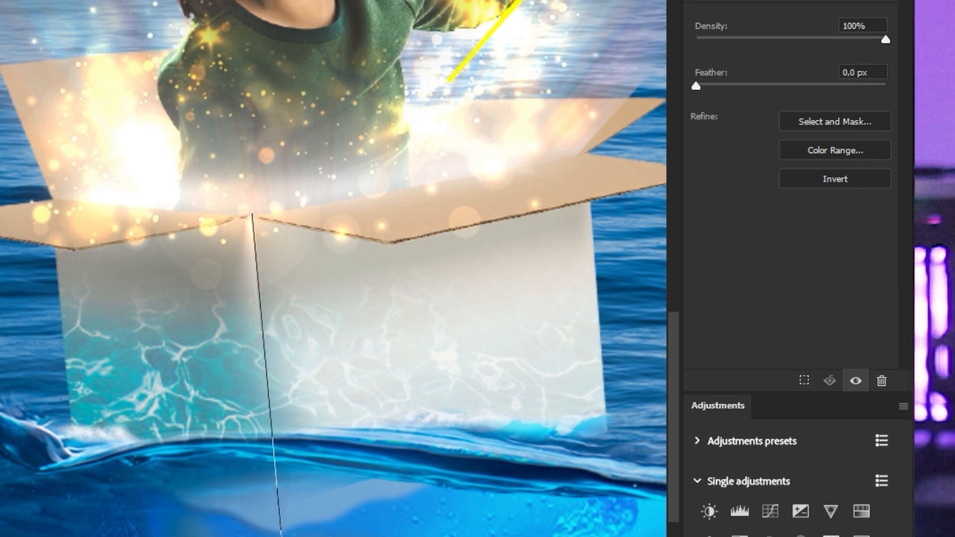
left_click(22, 491)
left_click(215, 155)
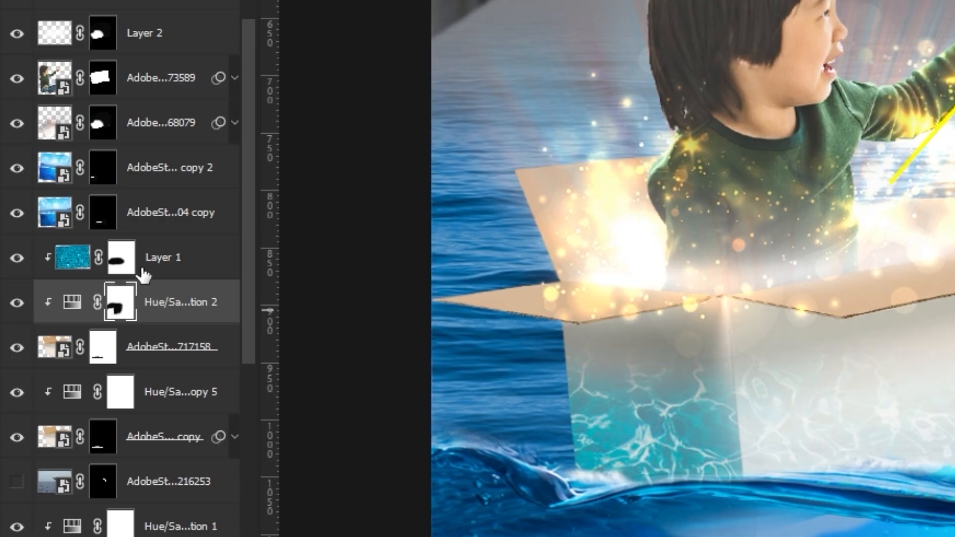
Hide the turquoise water texture on Layer 1 so both front faces of the box are plain
left_click(155, 274)
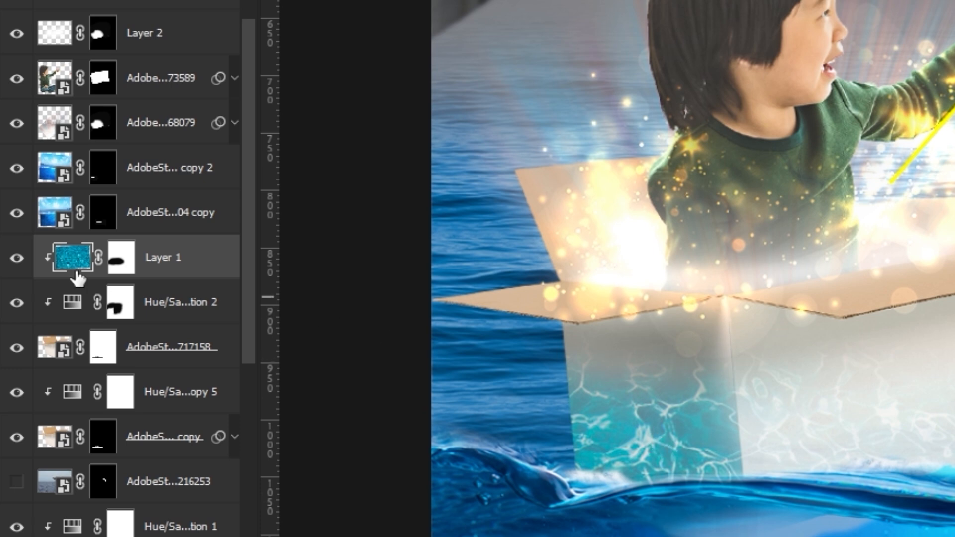
left_click(17, 257)
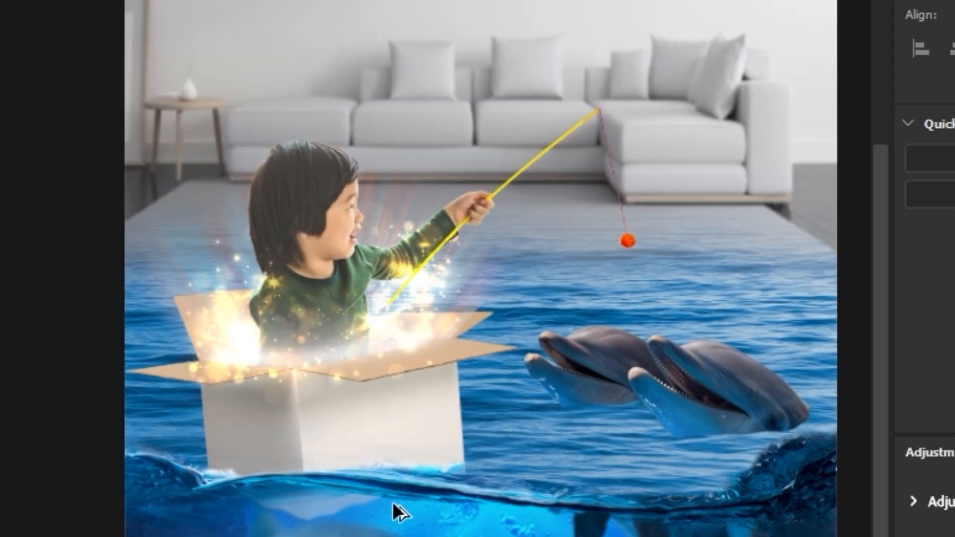
scroll(275, 449, "up", 4)
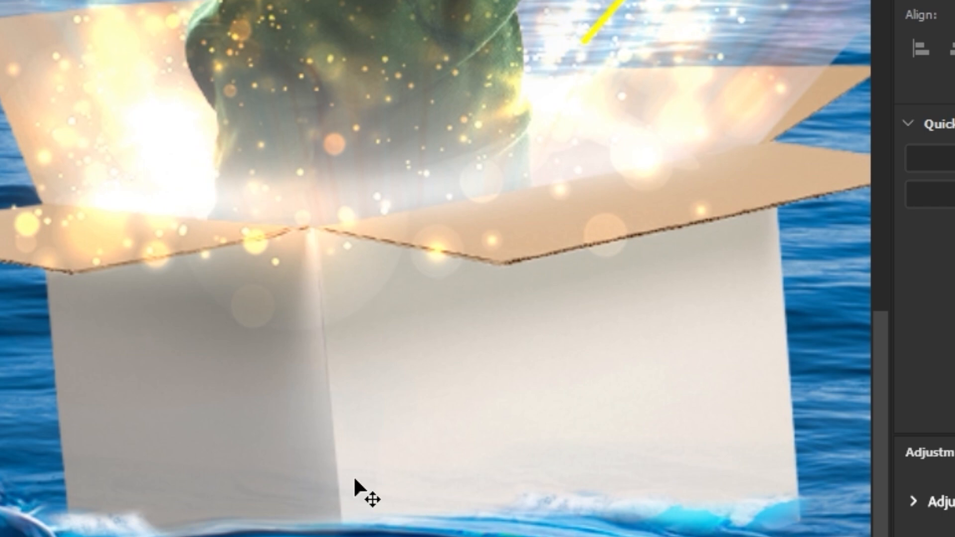
left_click_drag(374, 329, 237, 353)
left_click_drag(165, 372, 177, 377)
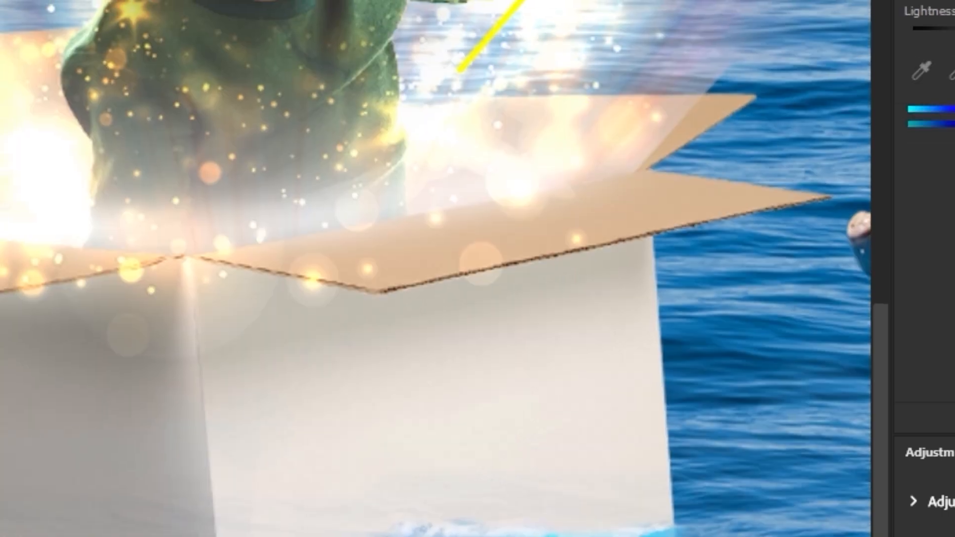
scroll(299, 426, "down", 5)
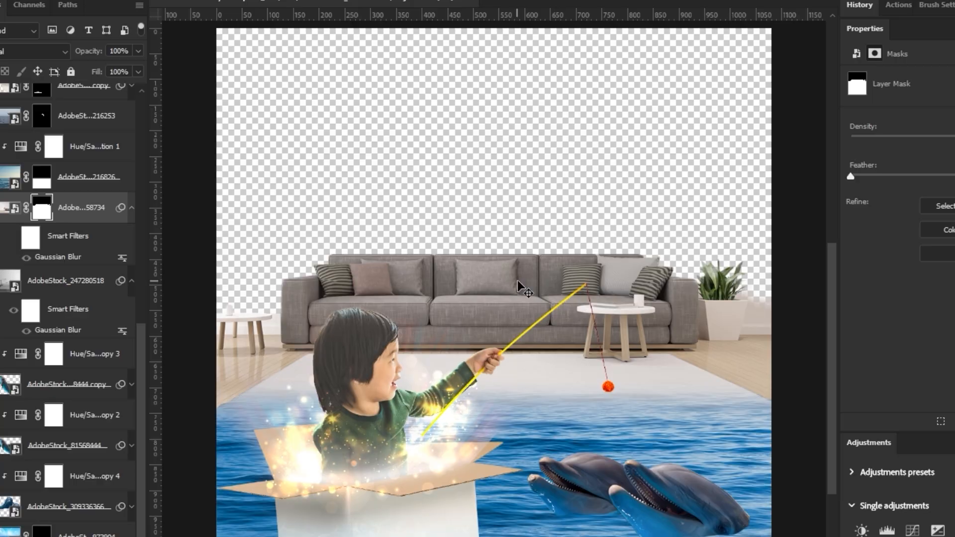
Temporarily disable the mask of AdobeStock_286258734 and compare its full living room with the one in AdobeStock_247280518
left_click(132, 209)
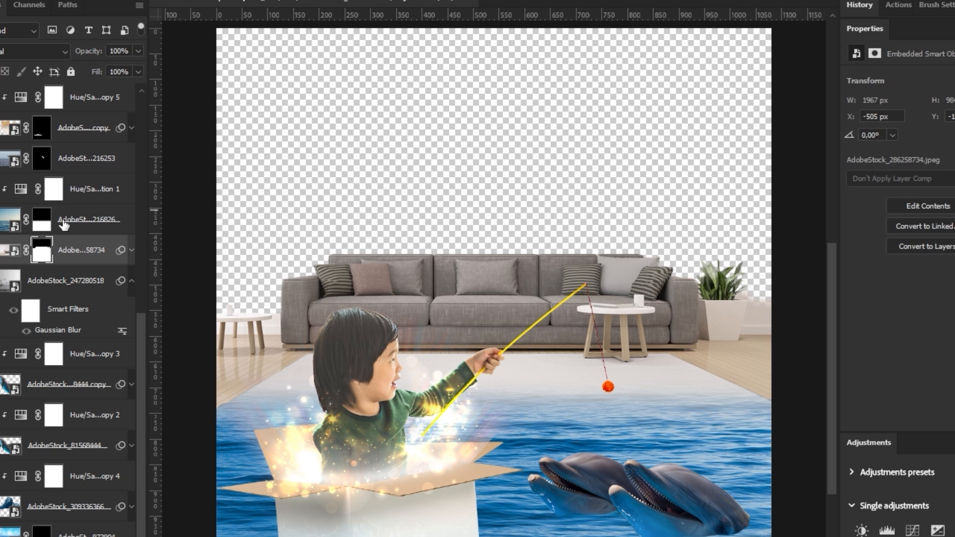
left_click(42, 258, "shift")
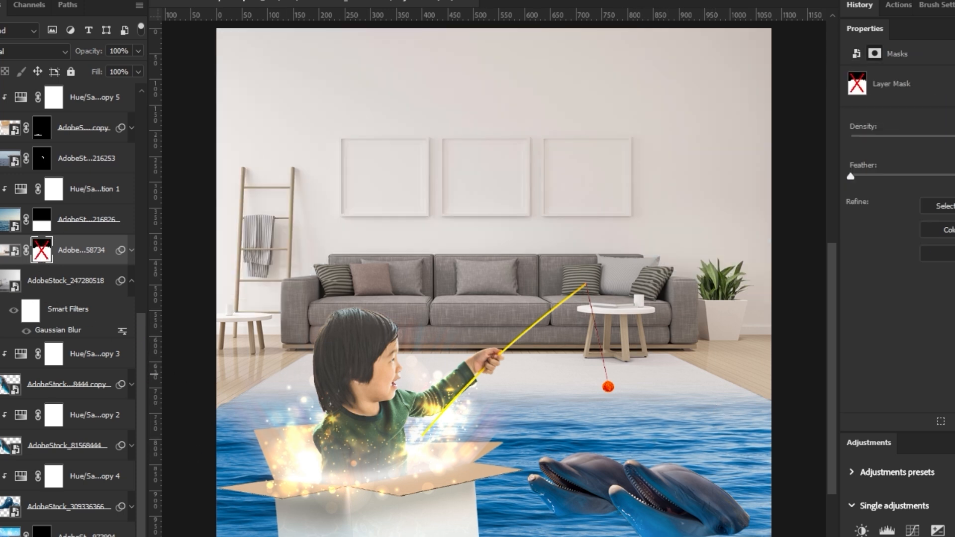
left_click(0, 250)
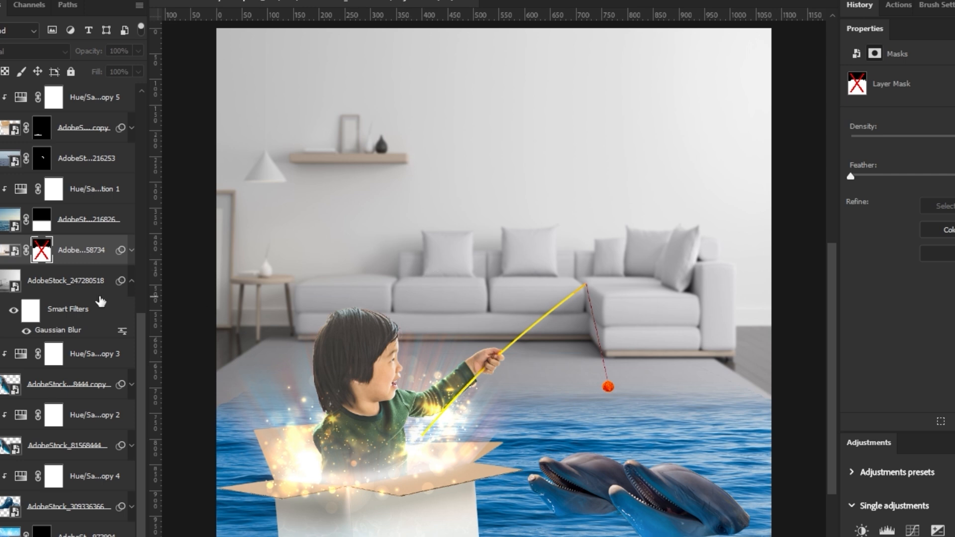
left_click(0, 283)
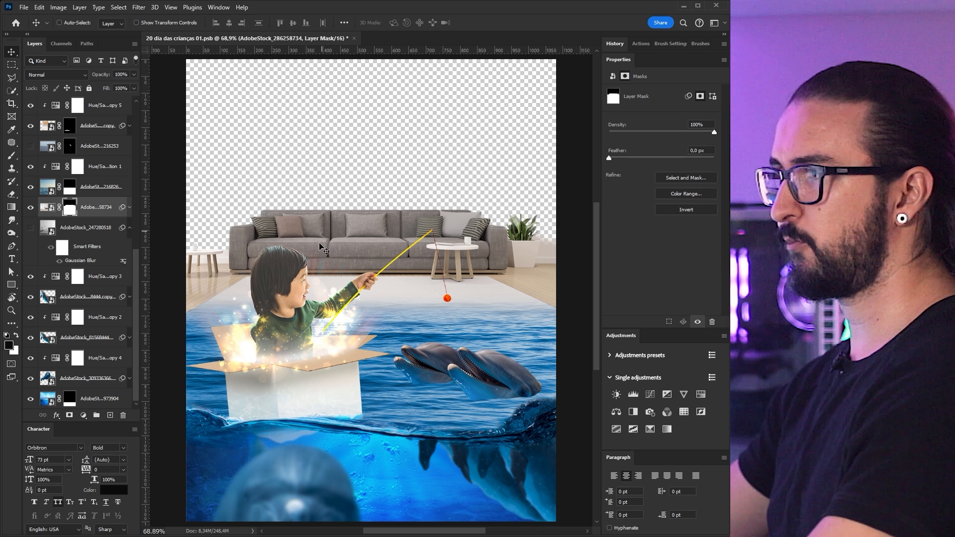
left_click(129, 228)
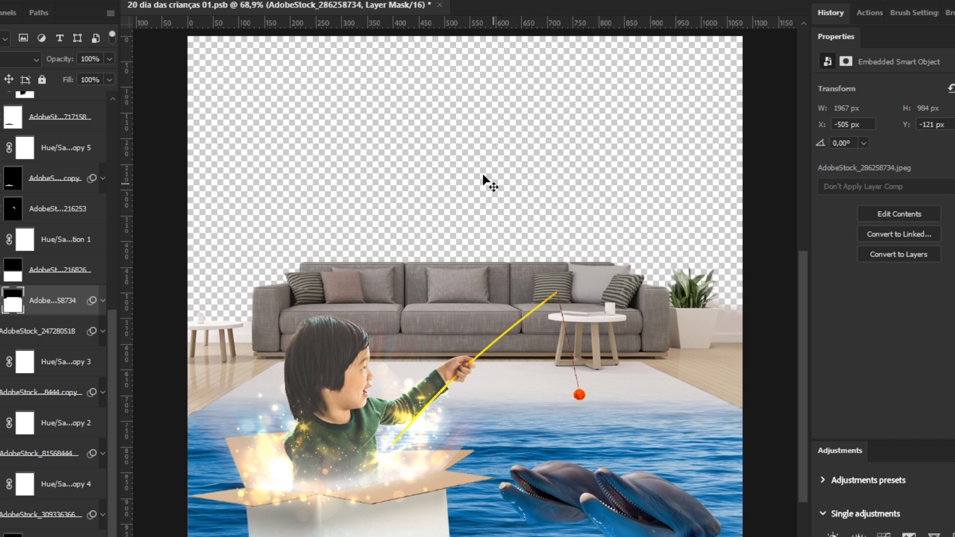
Add a solid color fill layer in a beige sampled from the scene and place it beneath the underwater layer AdobeStock_266973904
left_click(53, 535)
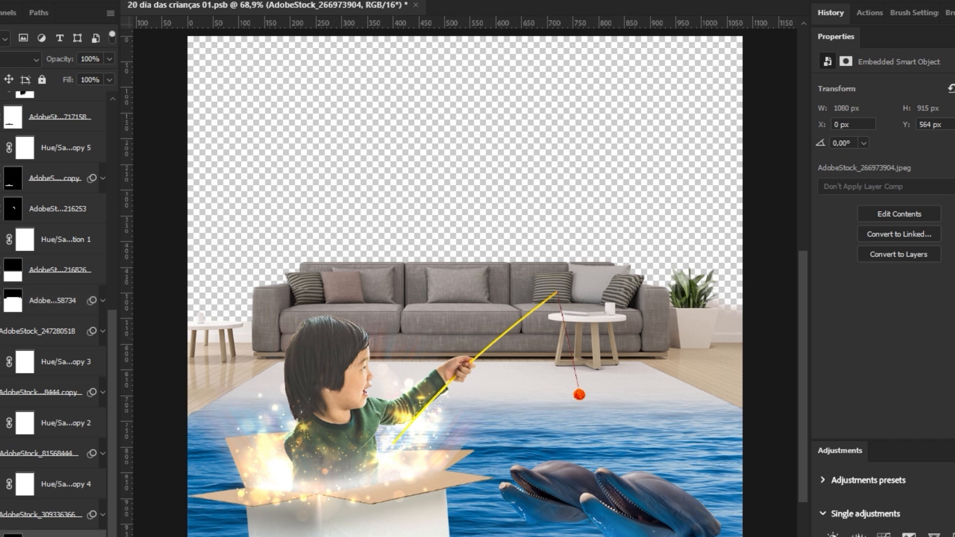
left_click(31, 536)
left_click(64, 307)
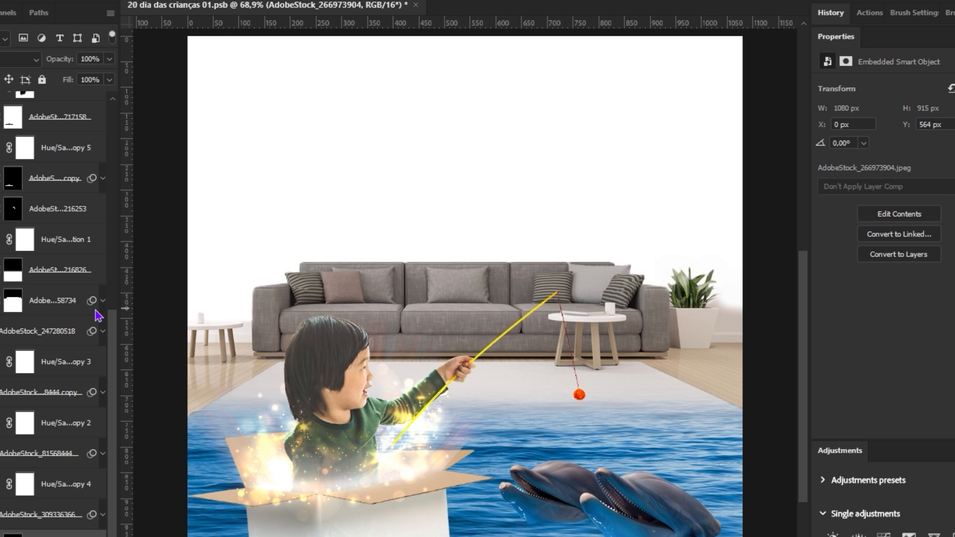
left_click(729, 314)
left_click(432, 278)
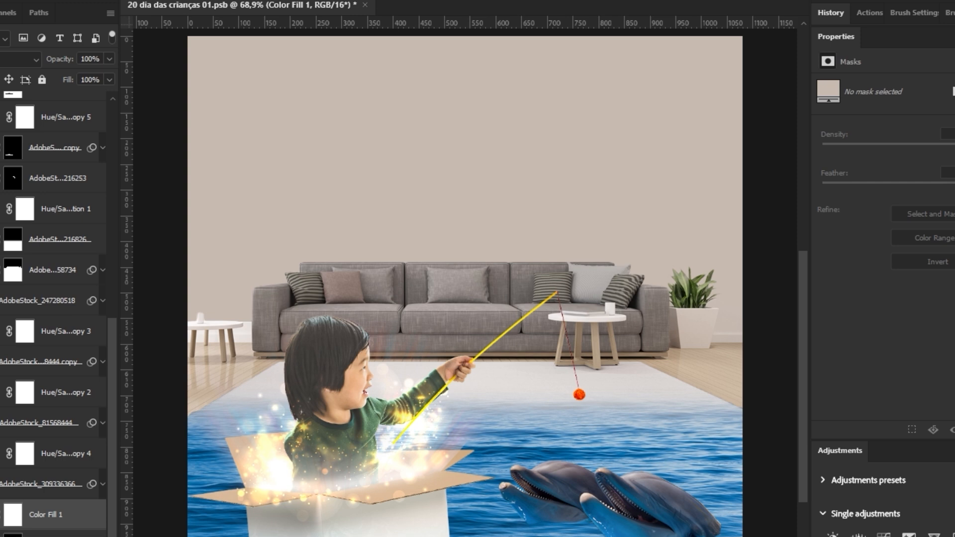
key("ctrl+bracketleft")
double_click(2, 535)
left_click(505, 518)
left_click(540, 482)
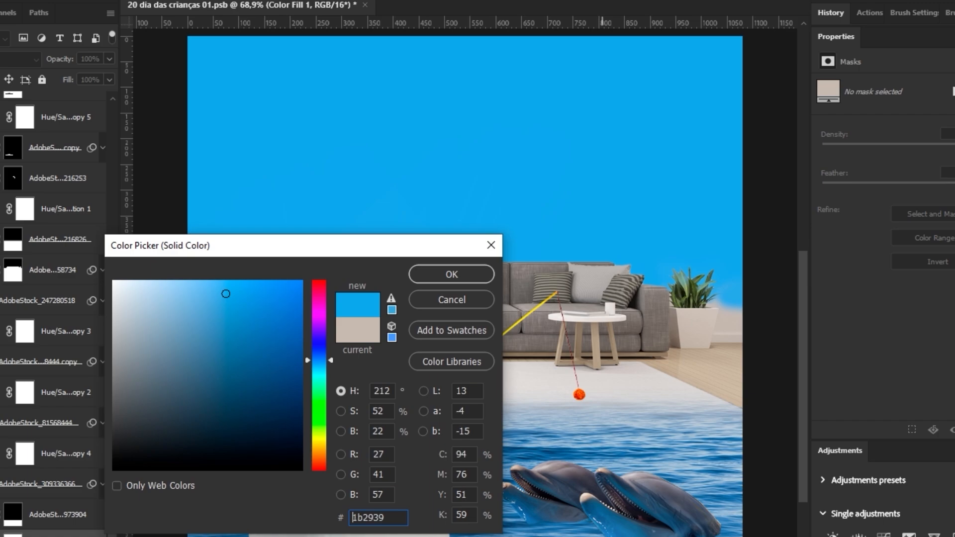
left_click_drag(376, 248, 626, 398)
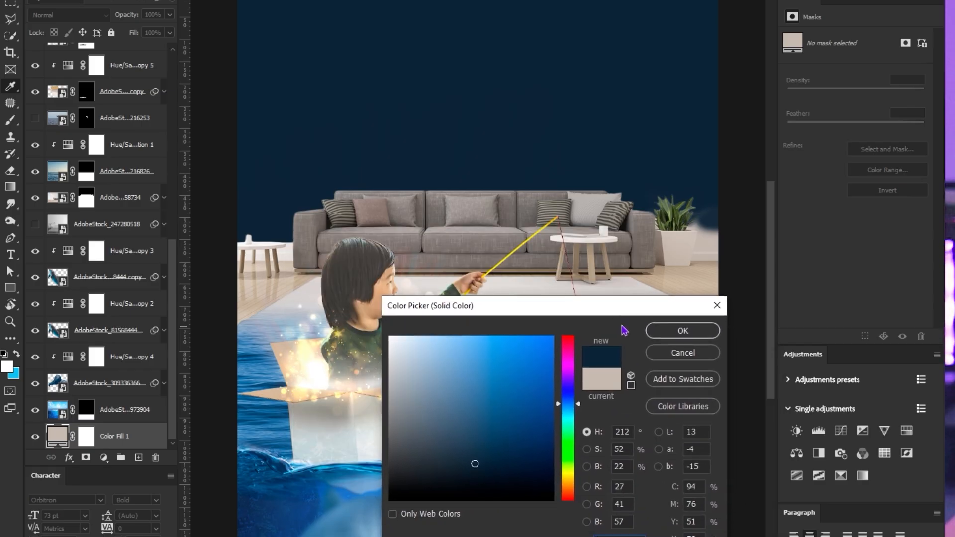
left_click_drag(478, 348, 417, 321)
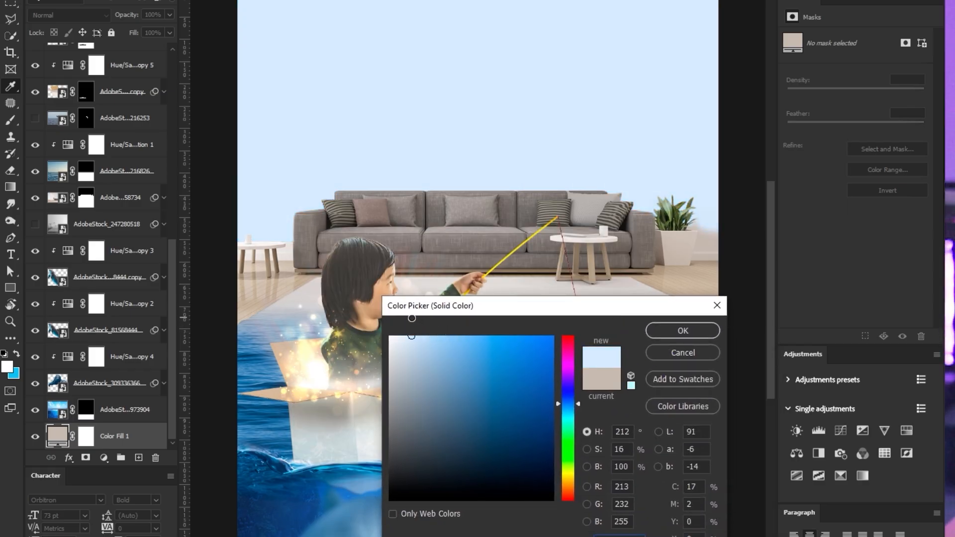
left_click(684, 352)
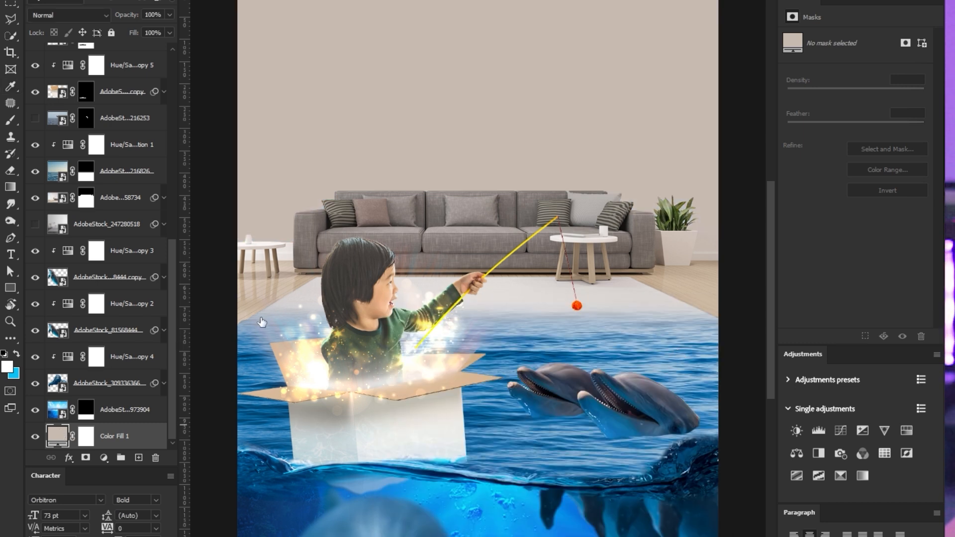
Set the color of the Color Fill 1 background to white
double_click(57, 436)
left_click_drag(412, 374, 340, 319)
key("Return")
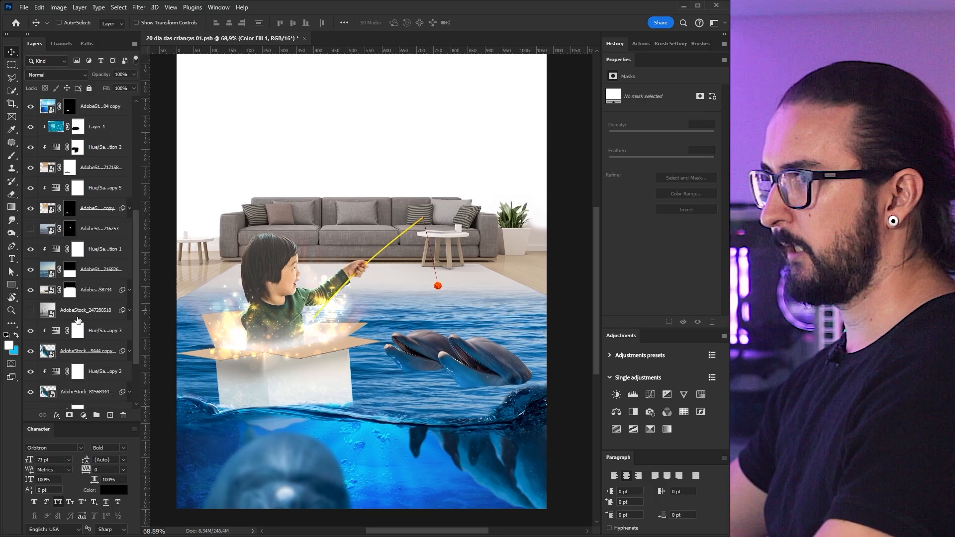
Convert the masked sofa layer AdobeStock_286258734 into a smart object and soften it with Gaussian Blur
left_click(103, 310)
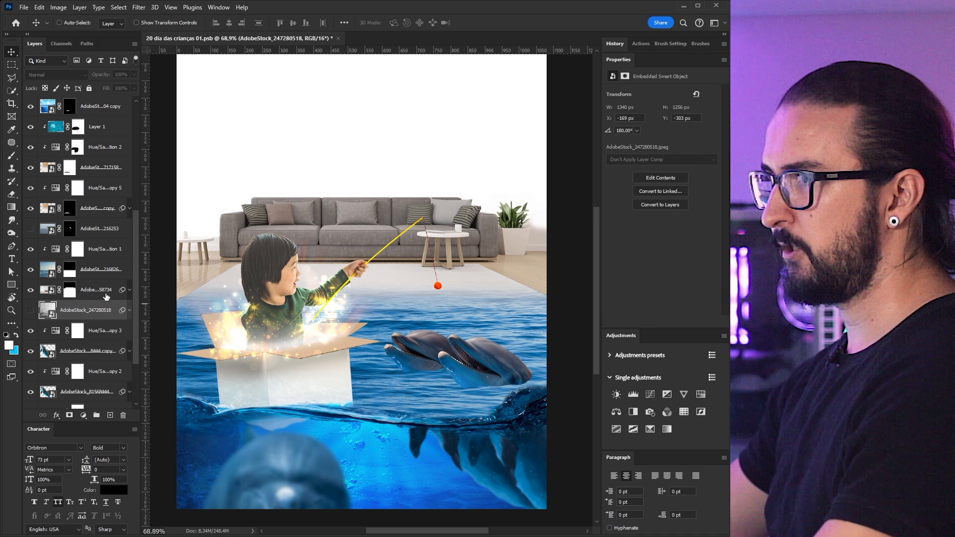
left_click(130, 290)
left_click(99, 290)
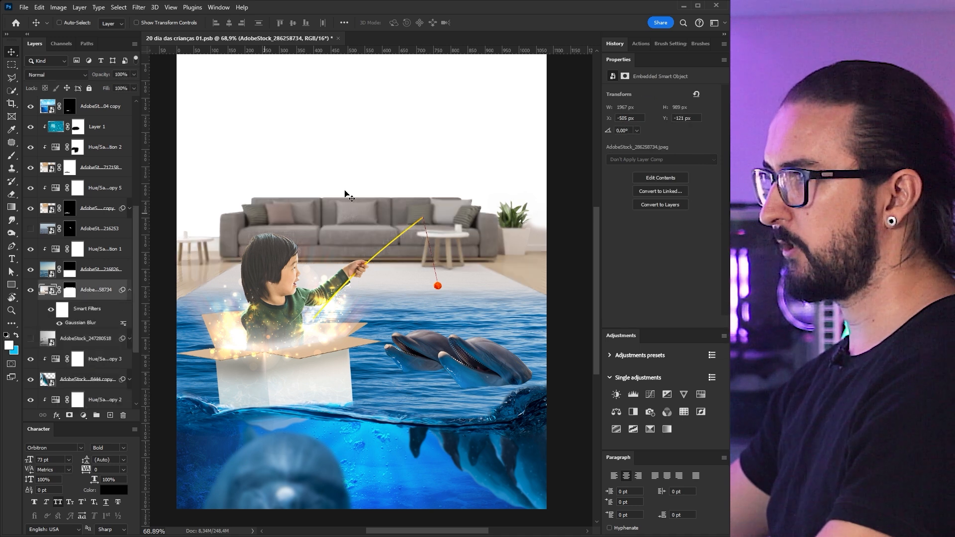
left_click_drag(268, 295, 276, 296)
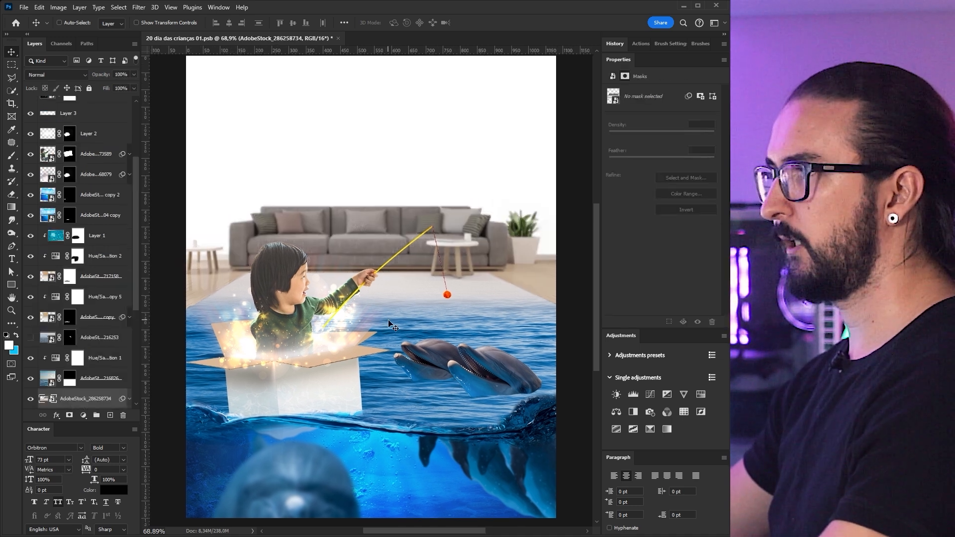
Select the sea layer AdobeStock_482216826 and examine the edge between water, rug and wooden floor beside the boy
scroll(371, 321, "up", 1)
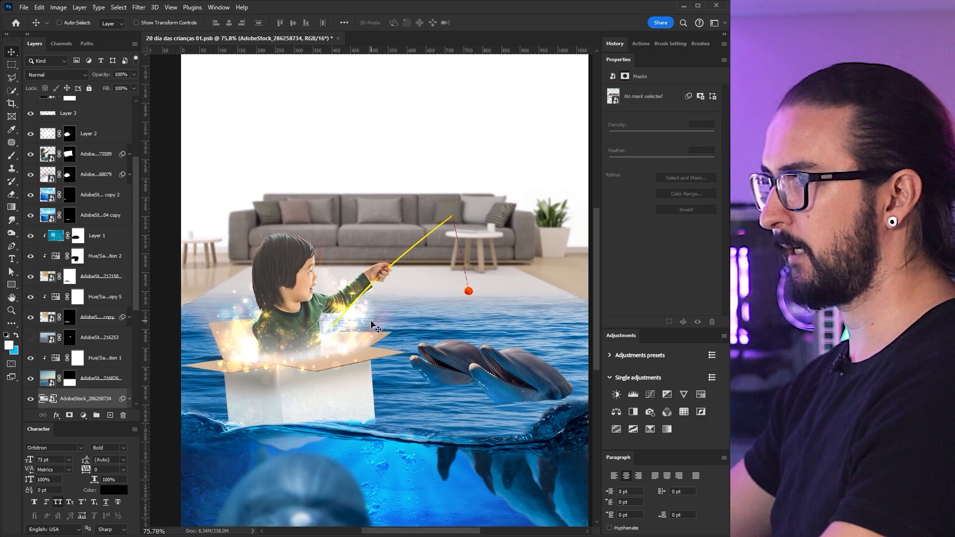
left_click(473, 322, "ctrl")
left_click_drag(448, 294, 445, 291)
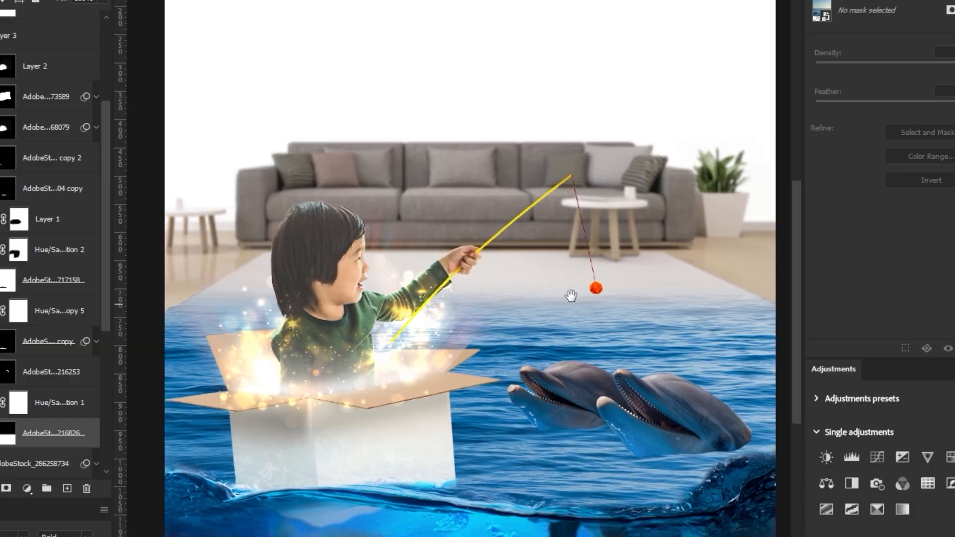
scroll(181, 303, "up", 8)
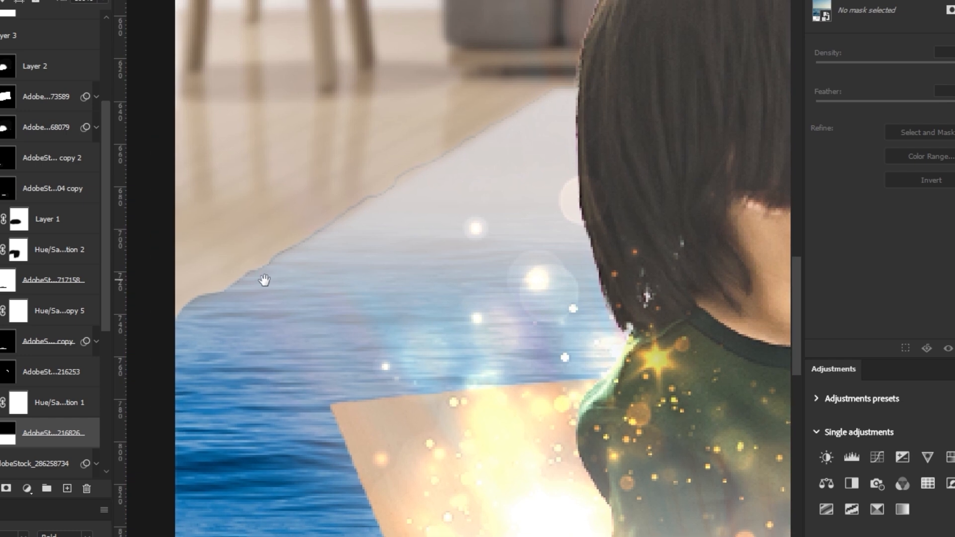
left_click_drag(264, 280, 267, 282)
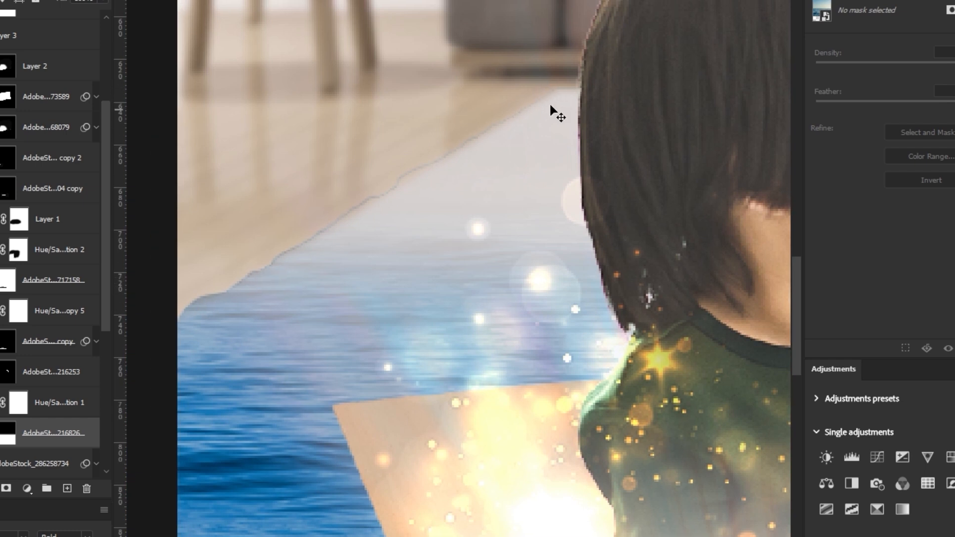
scroll(417, 220, "down", 1)
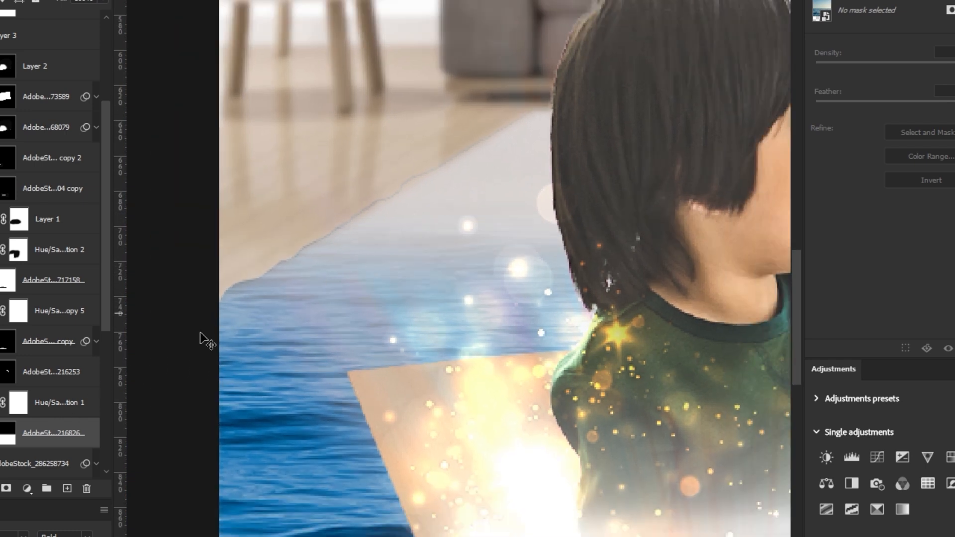
scroll(404, 169, "down", 4)
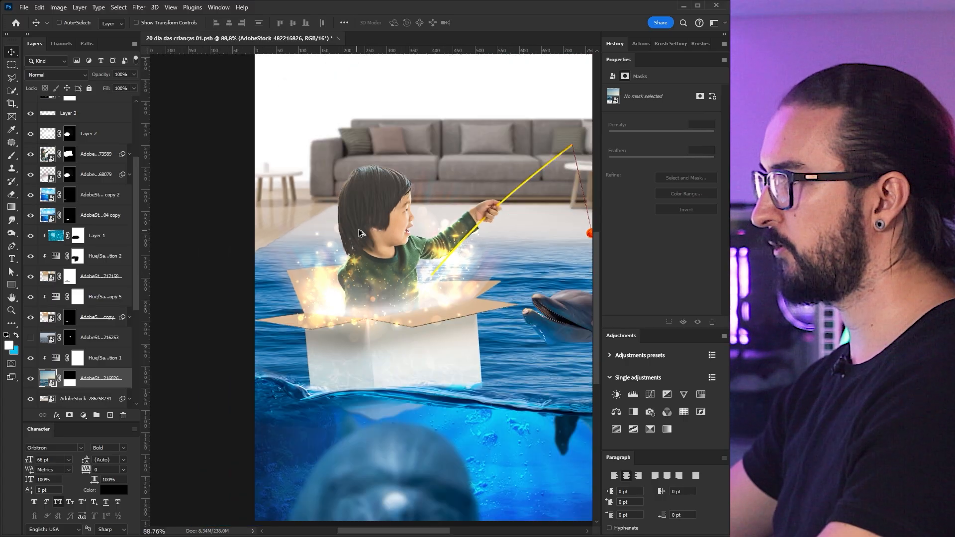
scroll(471, 219, "down", 1)
scroll(378, 233, "down", 1)
left_click_drag(460, 237, 424, 259)
scroll(383, 269, "down", 1)
Convert the sea layer AdobeStock_482216826 and its clipped Hue/Saturation 1 adjustment into one smart object
left_click(239, 272, "shift")
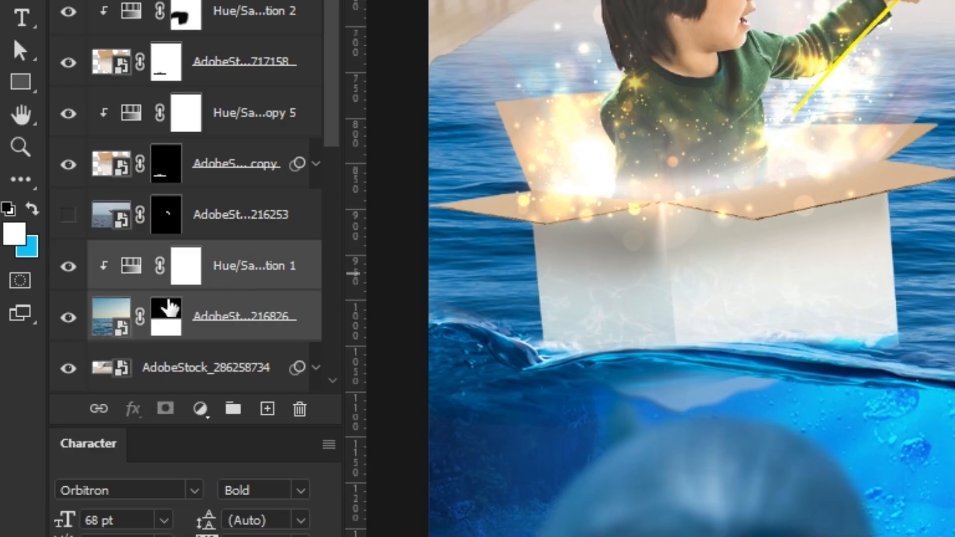
right_click(240, 312)
left_click(343, 216)
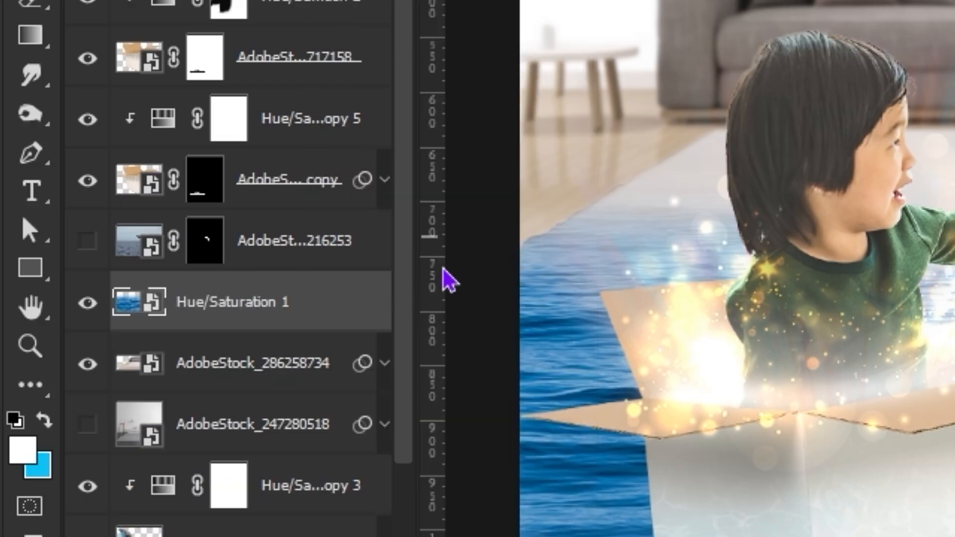
Apply a 2 px Tilt-Shift blur to the sea, with the sharp band over the box's lower front and the upper transition pulled closer
left_click(303, 7)
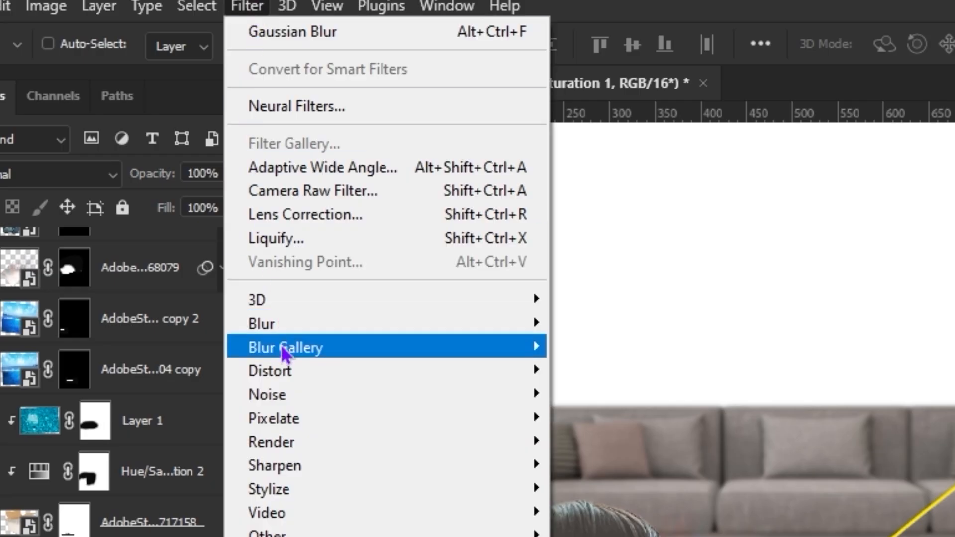
mouse_move(283, 352)
left_click(413, 281)
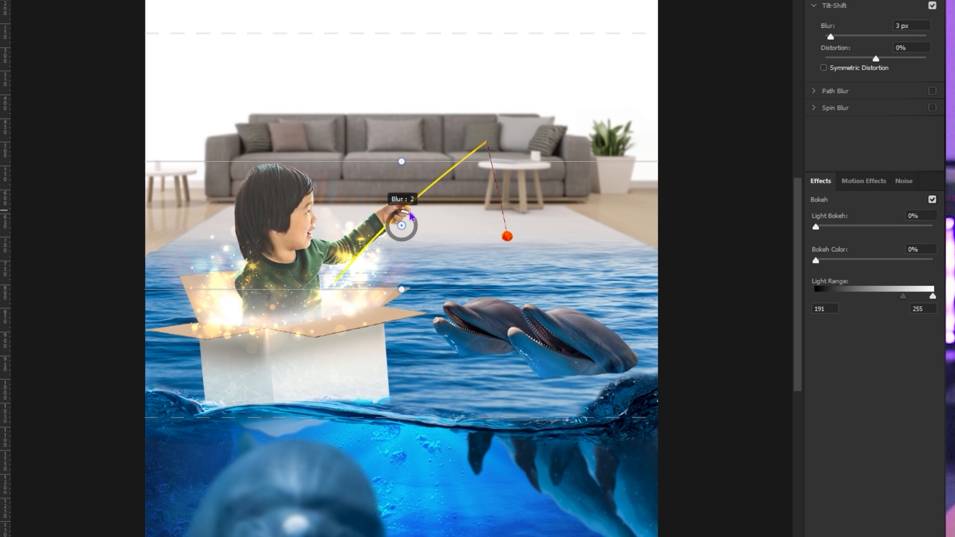
left_click_drag(406, 230, 385, 377)
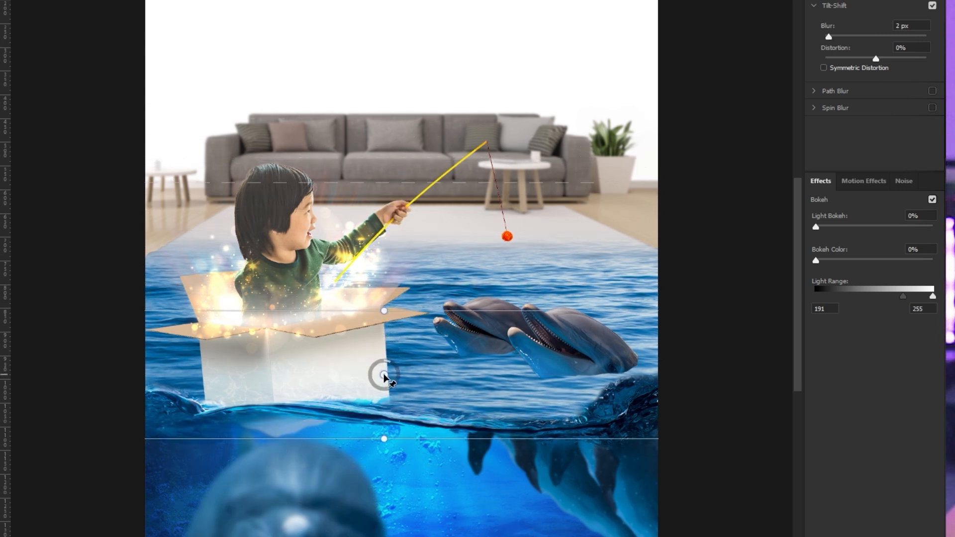
left_click_drag(372, 183, 362, 232)
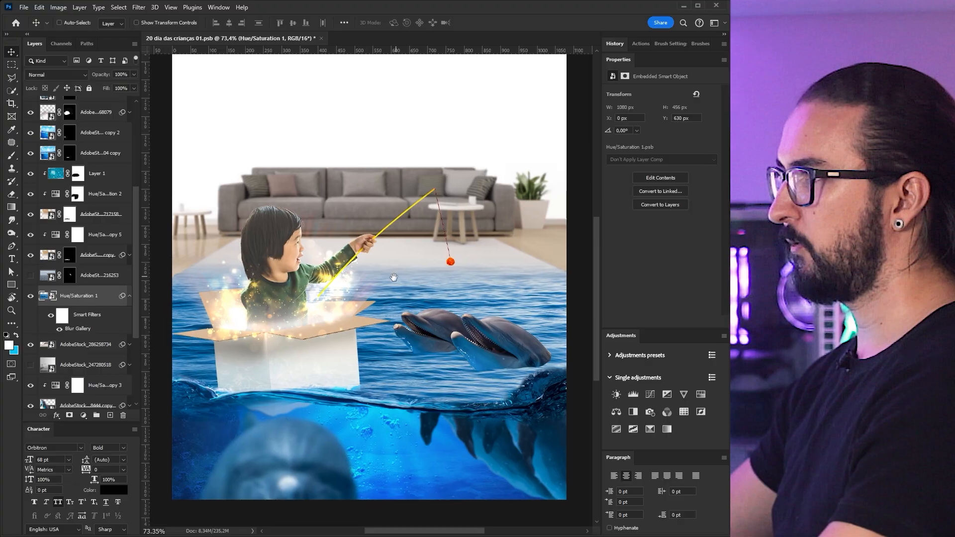
scroll(168, 277, "up", 11)
left_click_drag(174, 273, 283, 274)
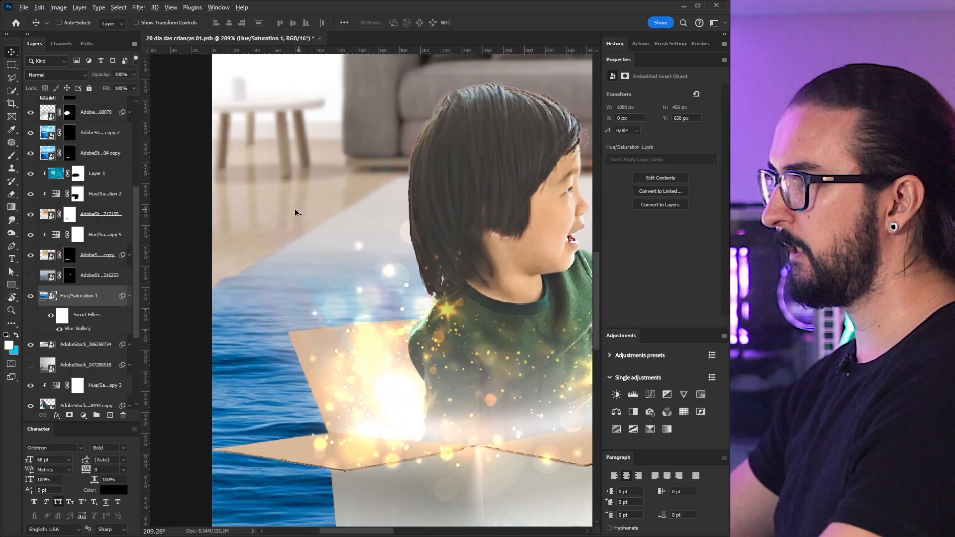
scroll(304, 216, "down", 10)
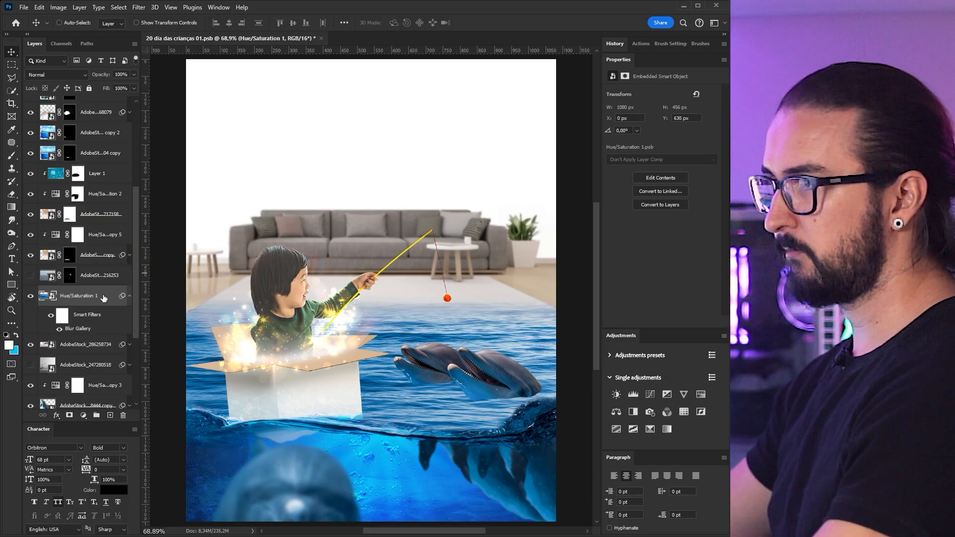
Delete unused layers from the stack, including the hidden living-room background AdobeStock_247280518
scroll(103, 299, "down", 2)
left_click(90, 342)
key("Delete")
scroll(88, 340, "up", 3)
scroll(59, 326, "up", 4)
left_click(59, 343)
key("Delete")
scroll(57, 380, "down", 6)
Try beige and pale grey tones such as cfb99e, eee4d7 and e5e1dd as the Color Fill 1 wall color
double_click(48, 399)
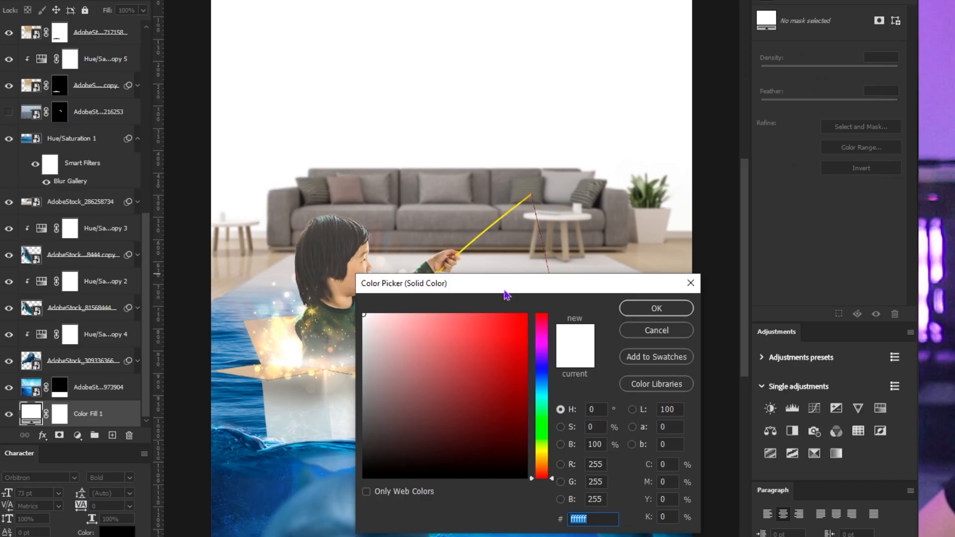
left_click_drag(504, 292, 609, 153)
left_click(268, 335)
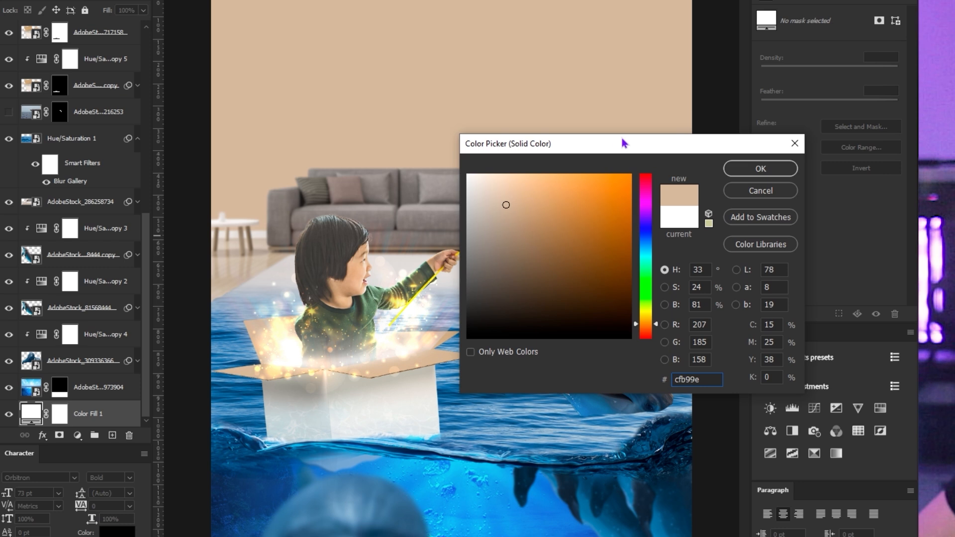
left_click_drag(621, 150, 784, 142)
left_click(609, 173)
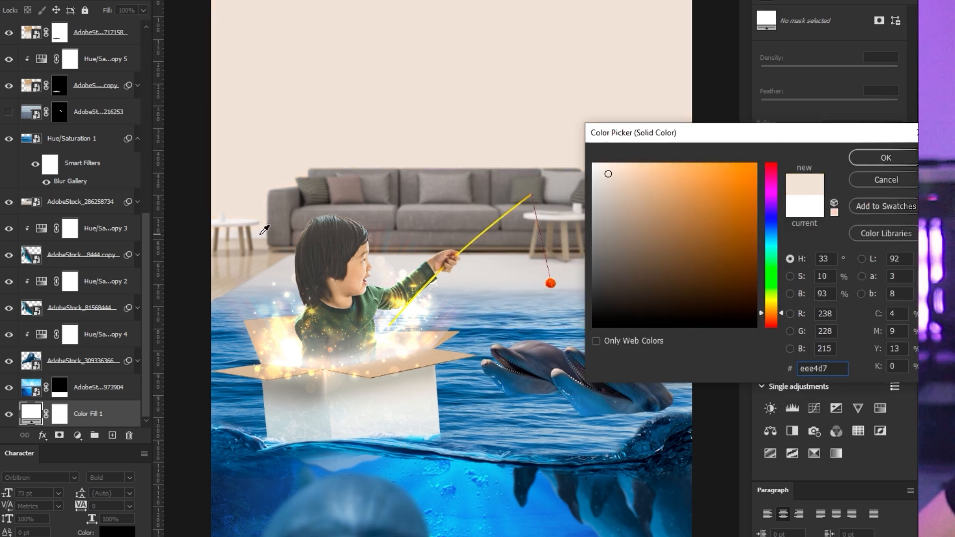
left_click_drag(695, 137, 754, 288)
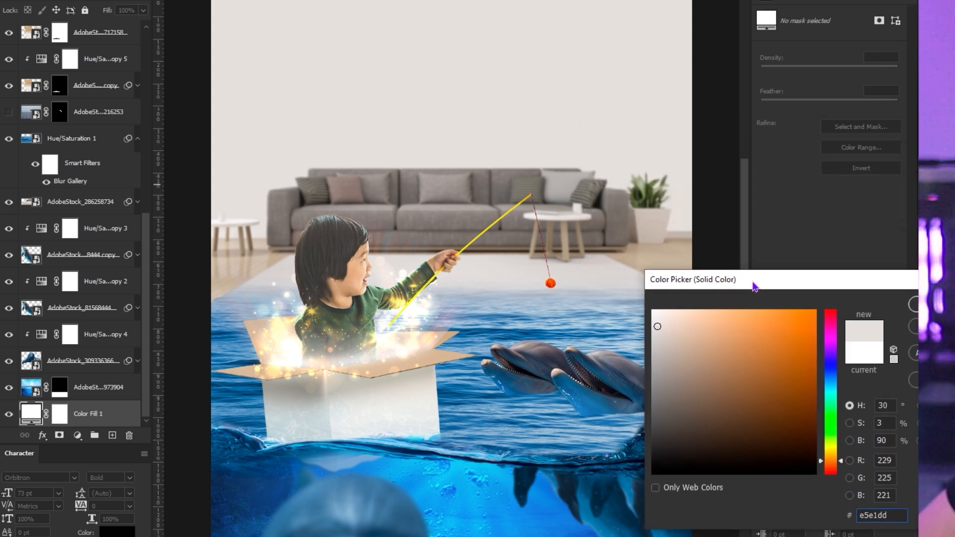
left_click(831, 377)
left_click(684, 307)
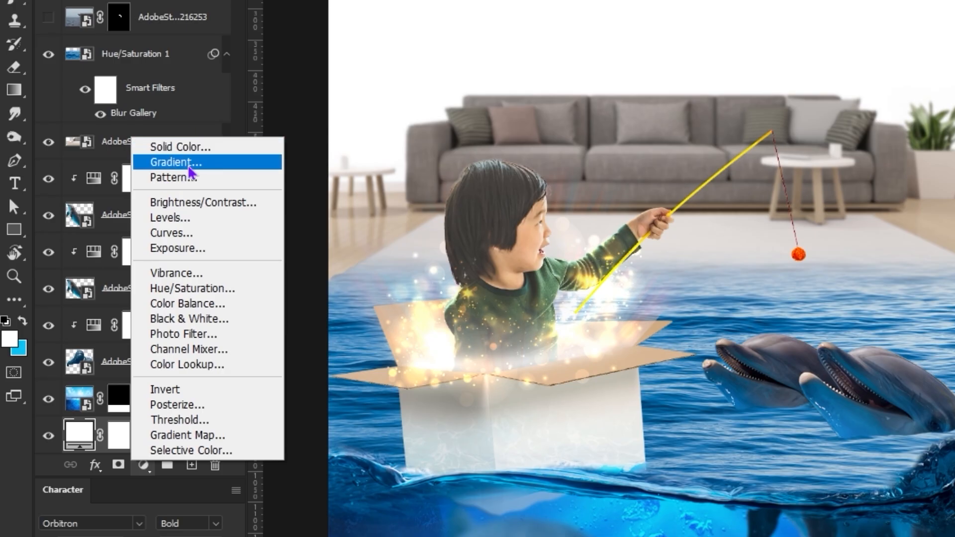
Add a gradient fill behind the scene from the Blue_21 preset and recolor its stops to more muted blues
left_click(172, 161)
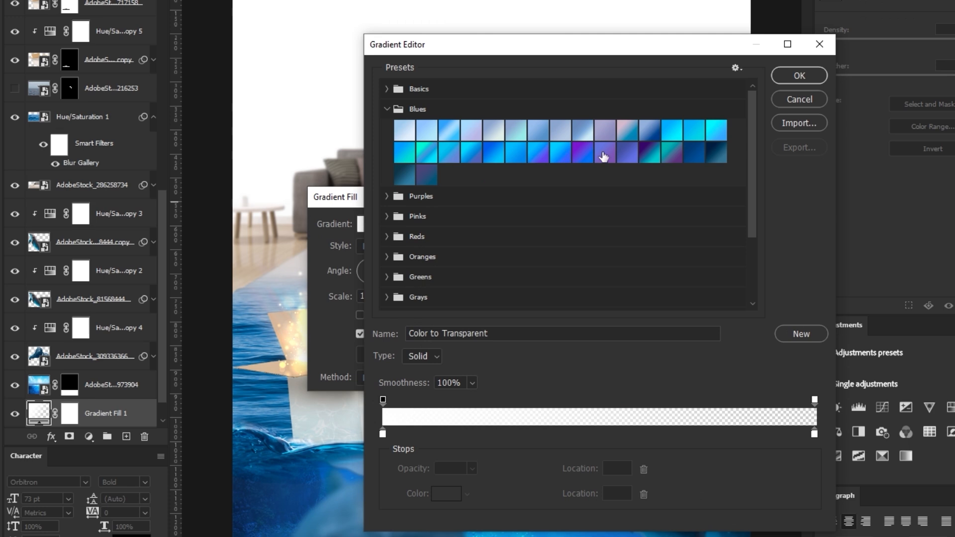
left_click(516, 153)
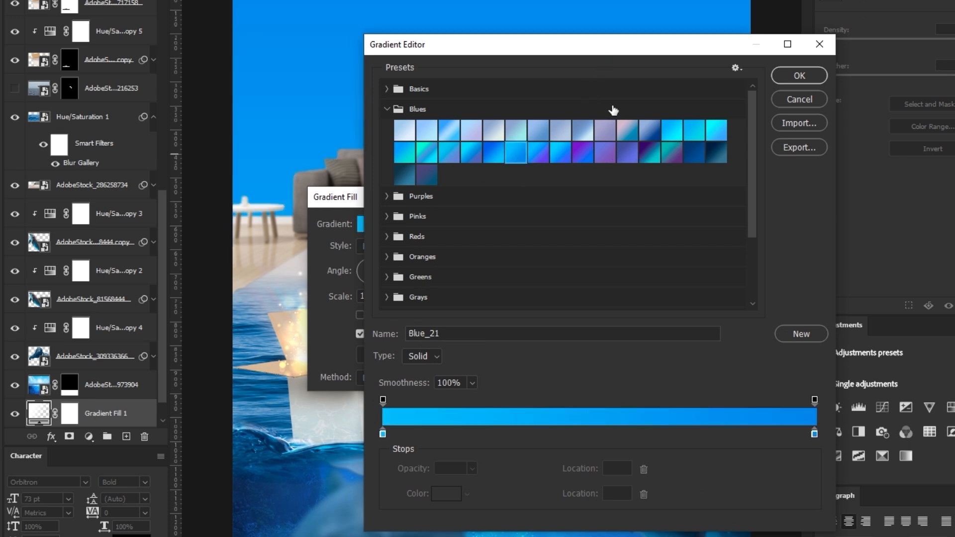
left_click(813, 436)
left_click(446, 494)
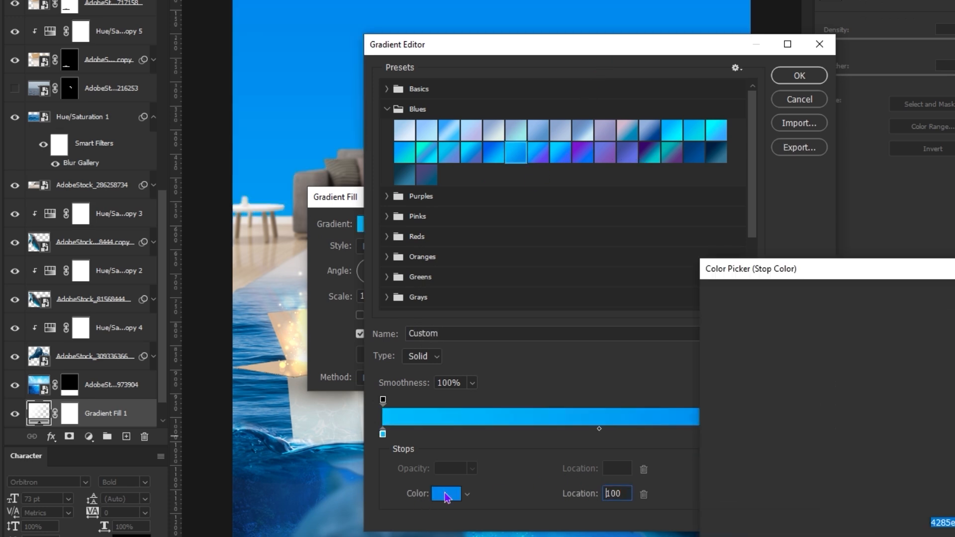
mouse_move(819, 324)
left_mouse_down()
mouse_move(794, 315)
mouse_move(813, 345)
left_mouse_up()
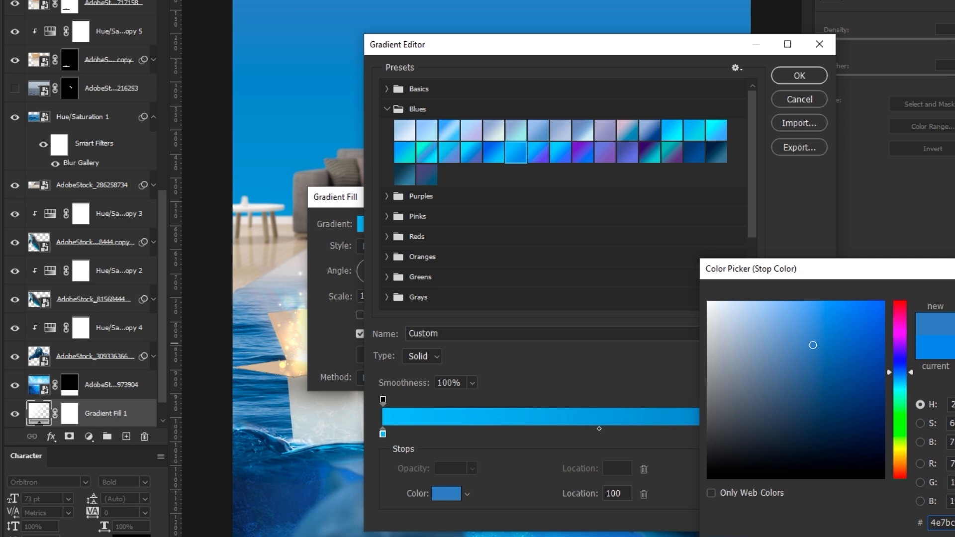
key("Return")
left_click(438, 493)
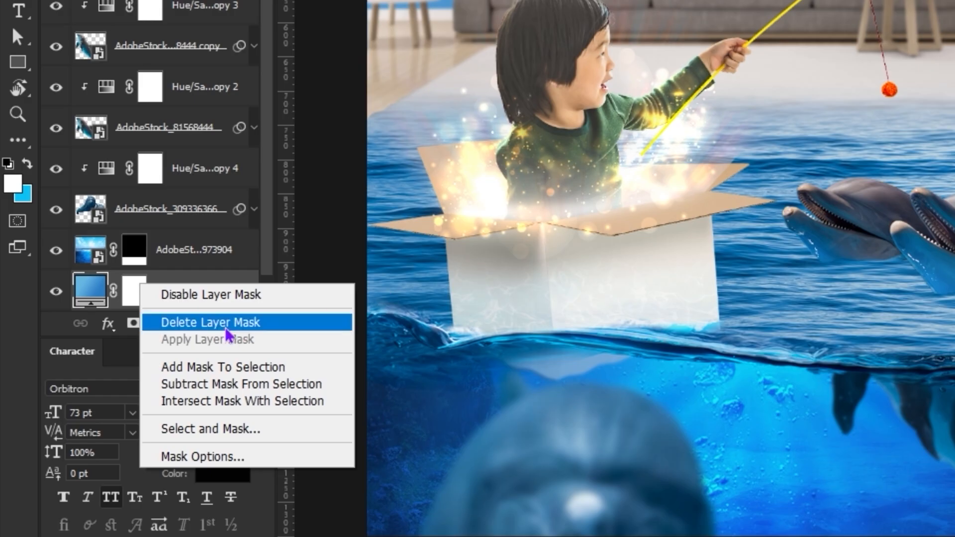
Replace the mask on Gradient Fill 1 with one revealing only the area from the canvas top down to the sea
left_click(137, 442)
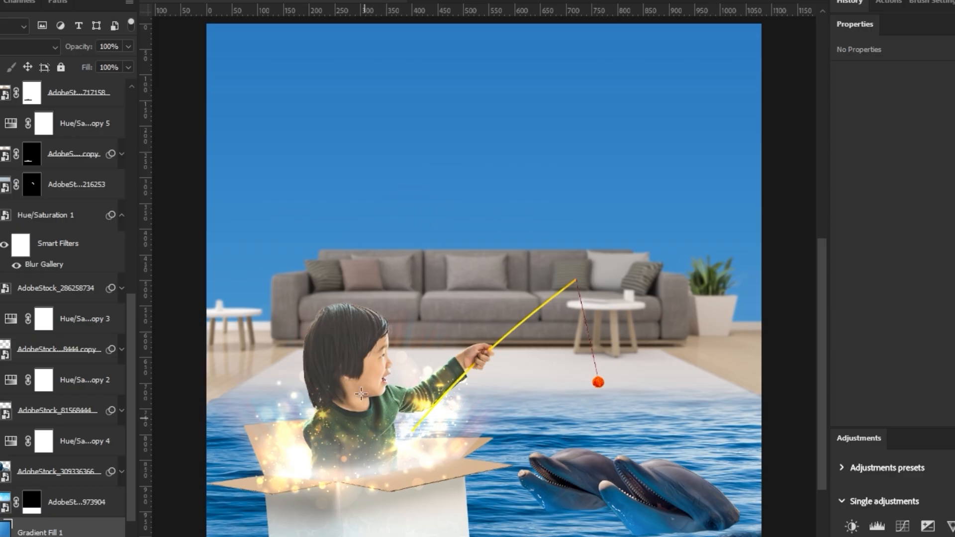
left_click_drag(206, 23, 768, 406)
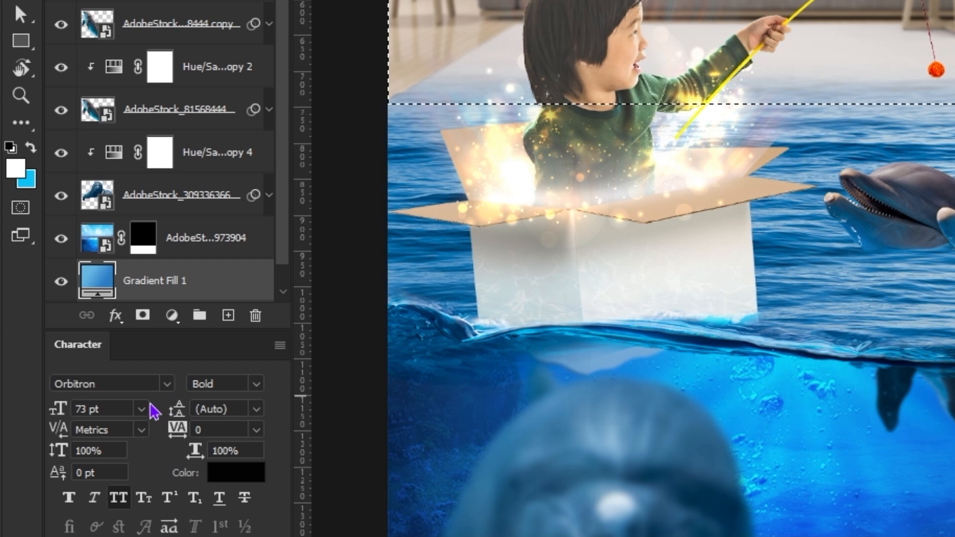
left_click(143, 314)
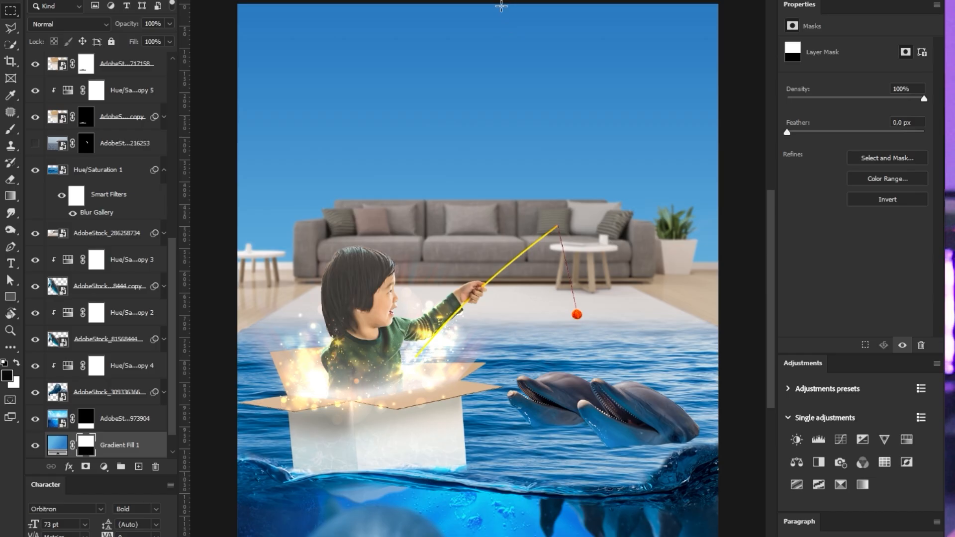
key("b")
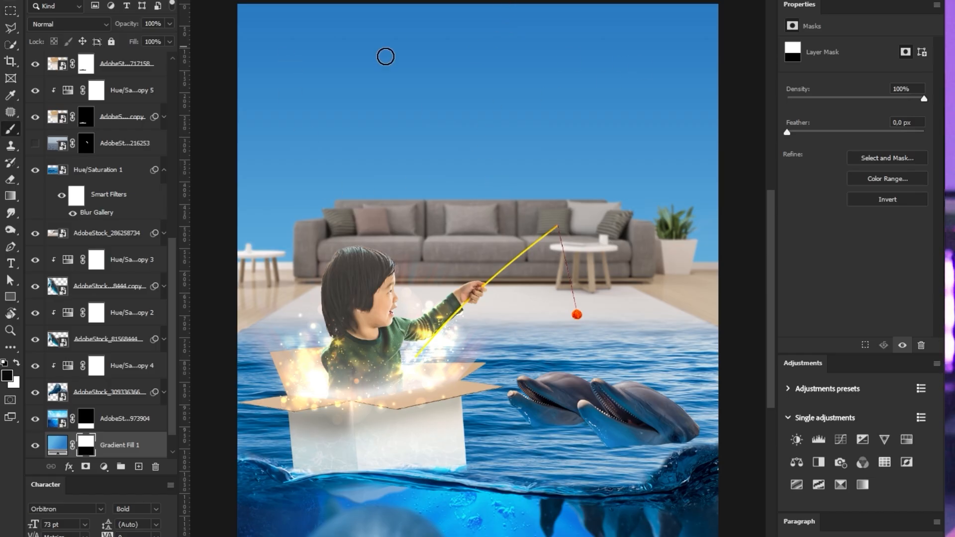
Move the Layer 5 cloud over the sofa's far end near the plant, to about X 683 px, Y 312 px
key("v")
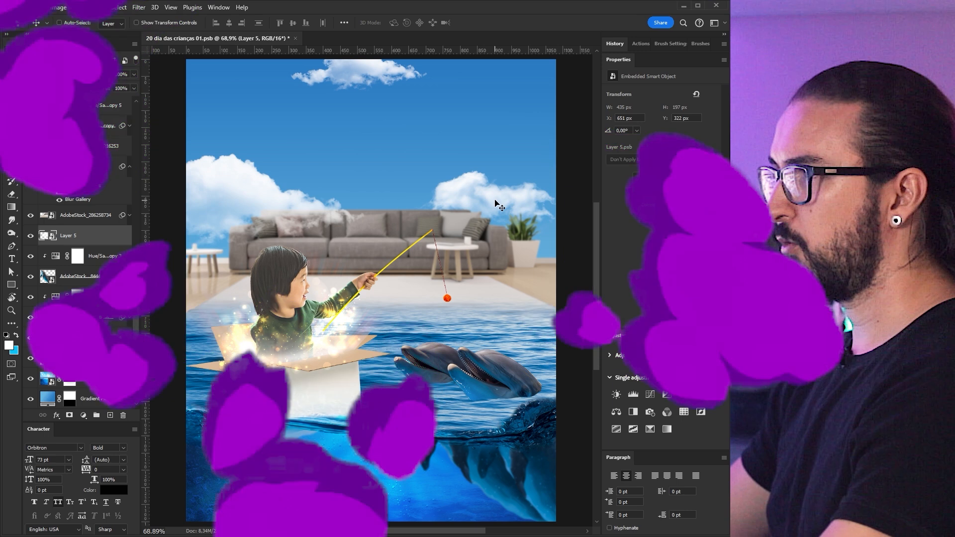
mouse_move(497, 207)
left_mouse_down()
mouse_move(493, 186)
mouse_move(502, 186)
mouse_move(504, 200)
mouse_move(481, 205)
mouse_move(488, 190)
mouse_move(510, 199)
left_mouse_up()
left_click_drag(435, 197, 438, 197)
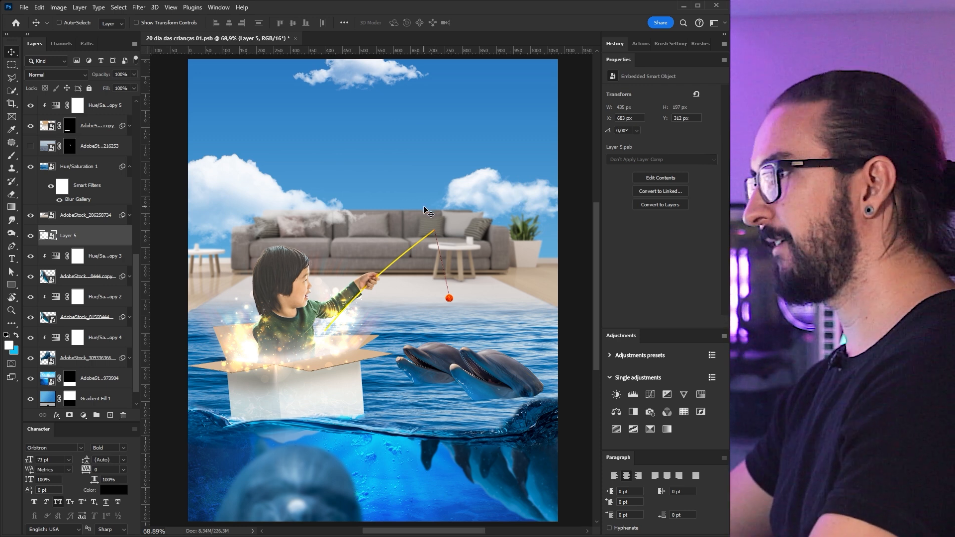
Add a white-to-transparent radial gradient fill above Gradient Fill 1 and change its blending mode for a glow in the sky
left_click(117, 400)
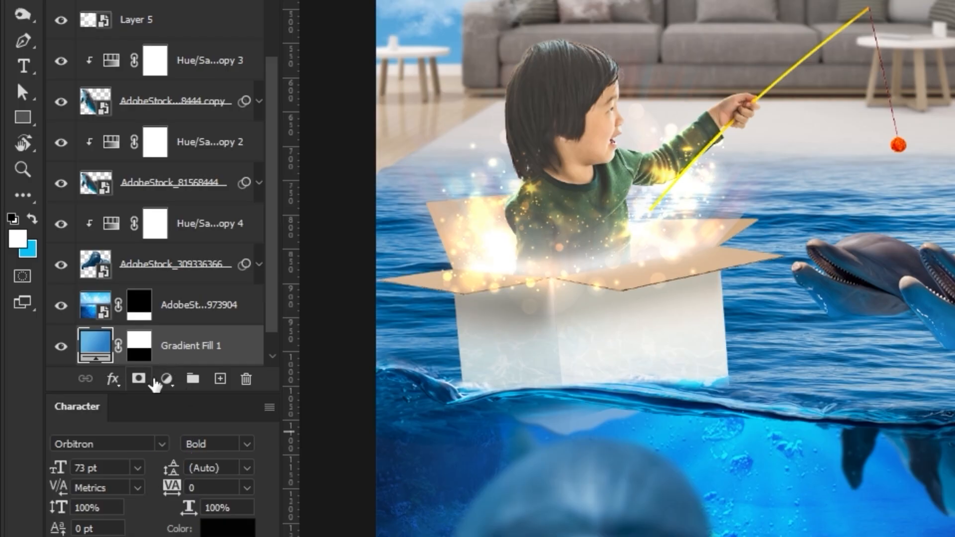
left_click(82, 414)
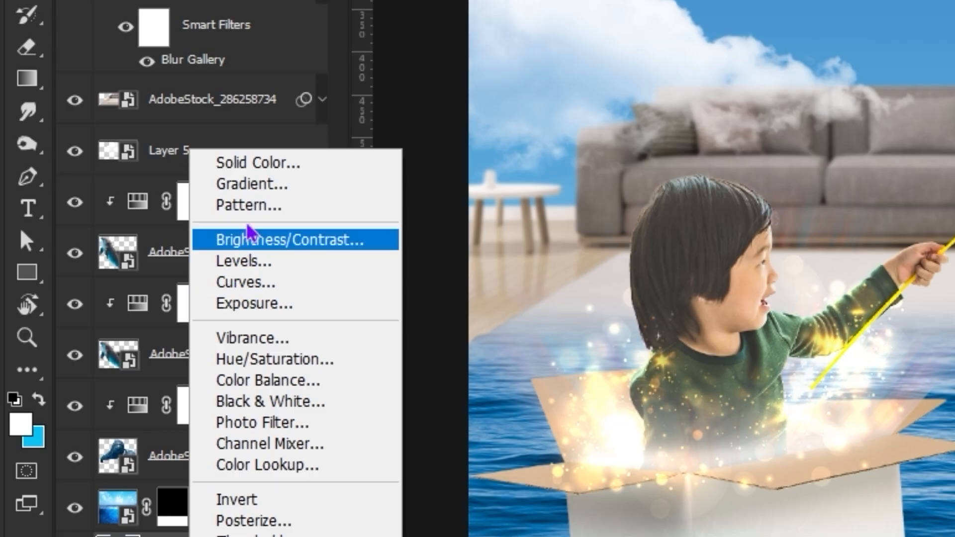
left_click(199, 48)
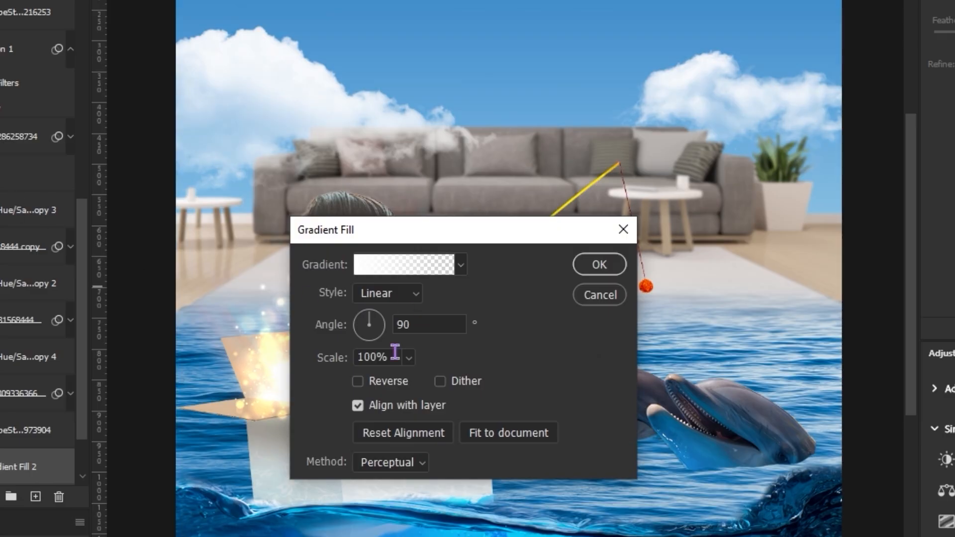
left_click(389, 295)
left_click(407, 326)
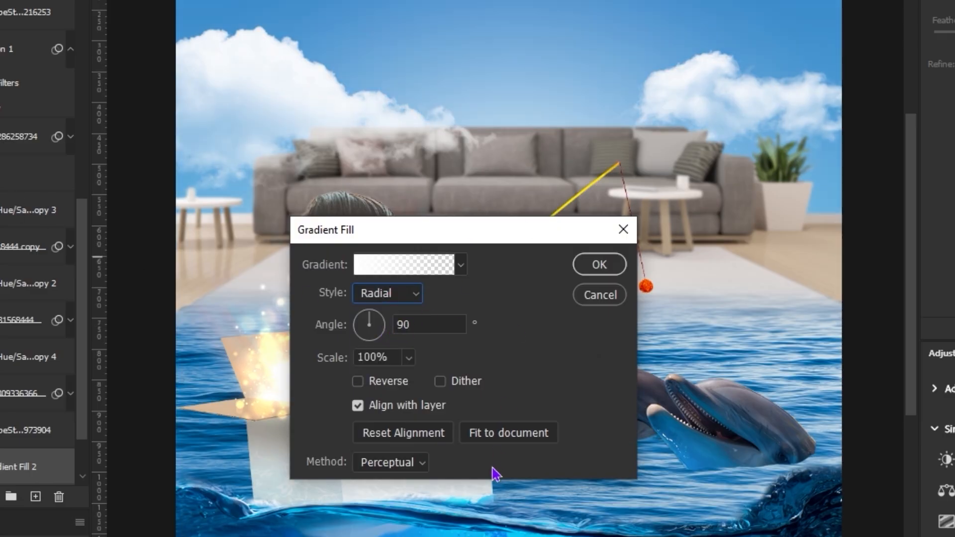
left_click(599, 264)
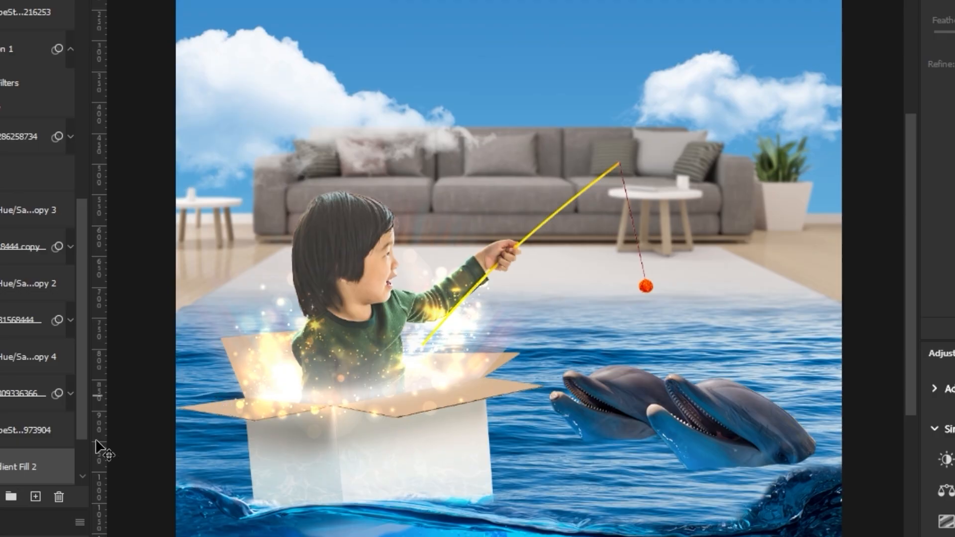
left_click(100, 42)
left_click(86, 287)
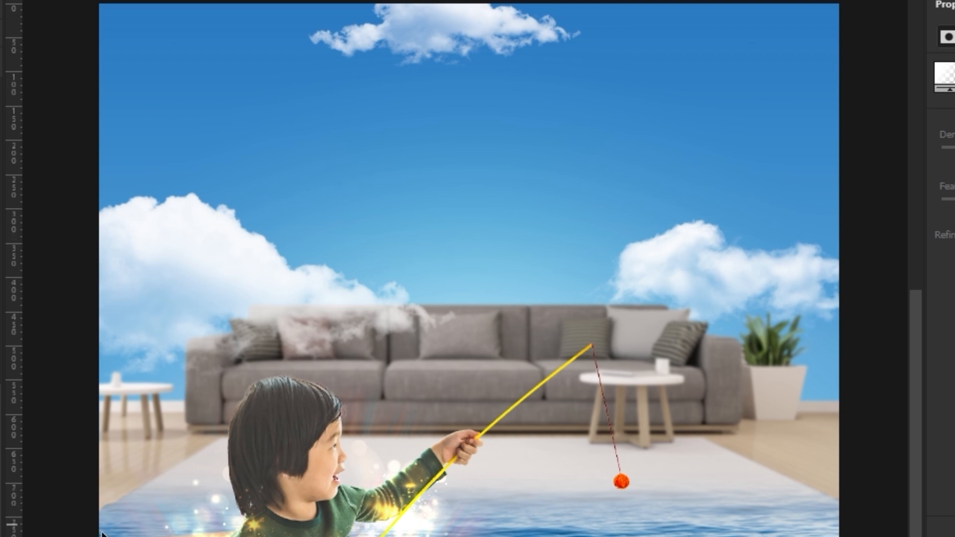
Apply a slight Camera Raw Filter adjustment to the sofa layer AdobeStock_286258734
left_click(785, 430)
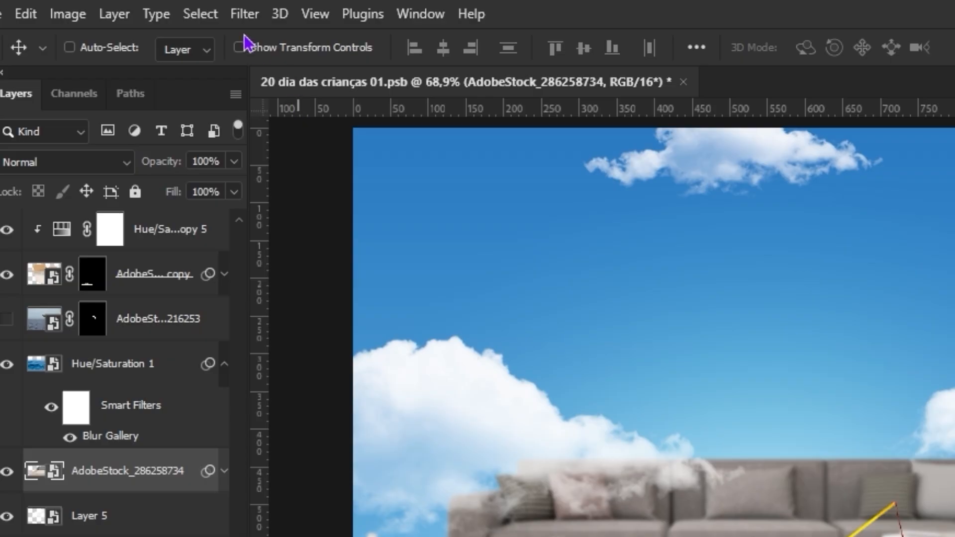
left_click(261, 13)
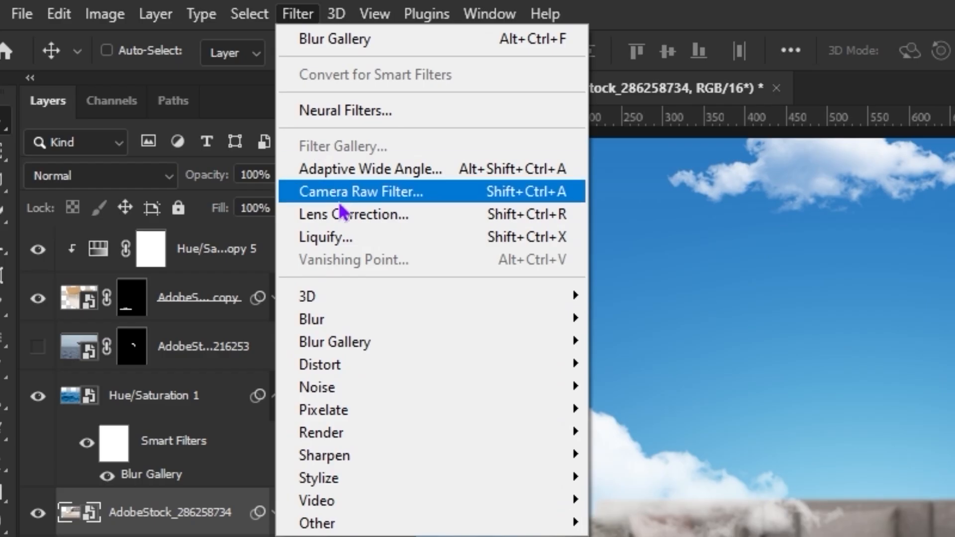
left_click(321, 154)
left_click_drag(776, 212, 771, 213)
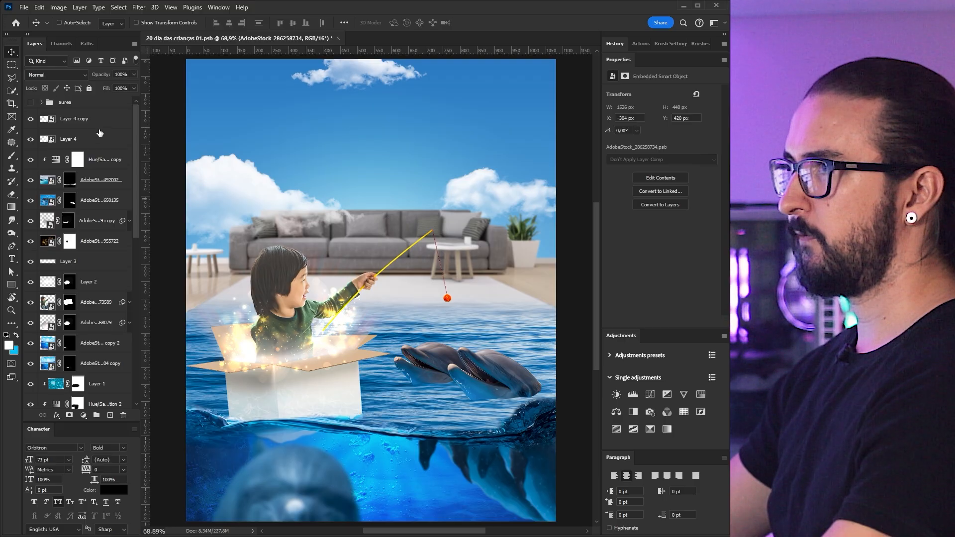
Add the text "Quem tem" in the sky above Layer 4 copy and set its font to Happy School Regular
left_click(98, 121)
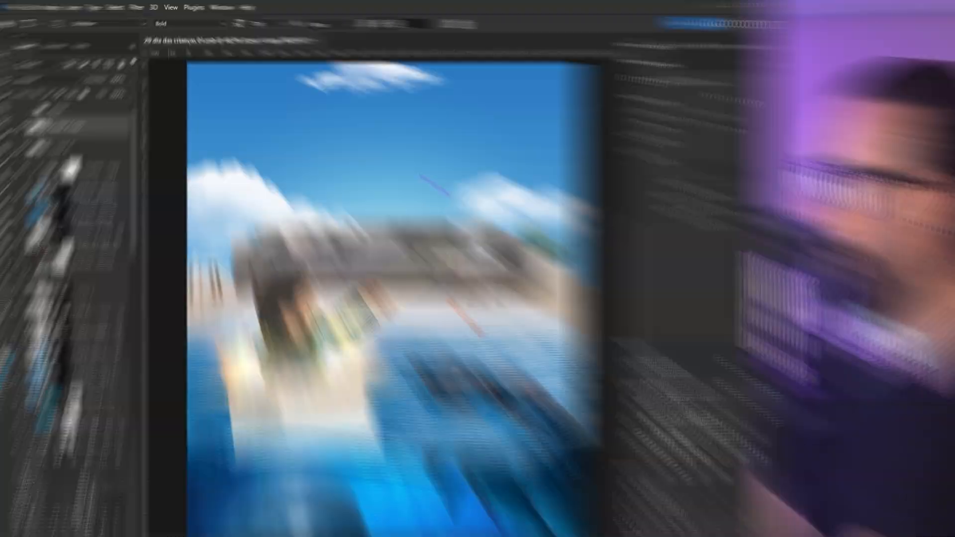
left_click(269, 141)
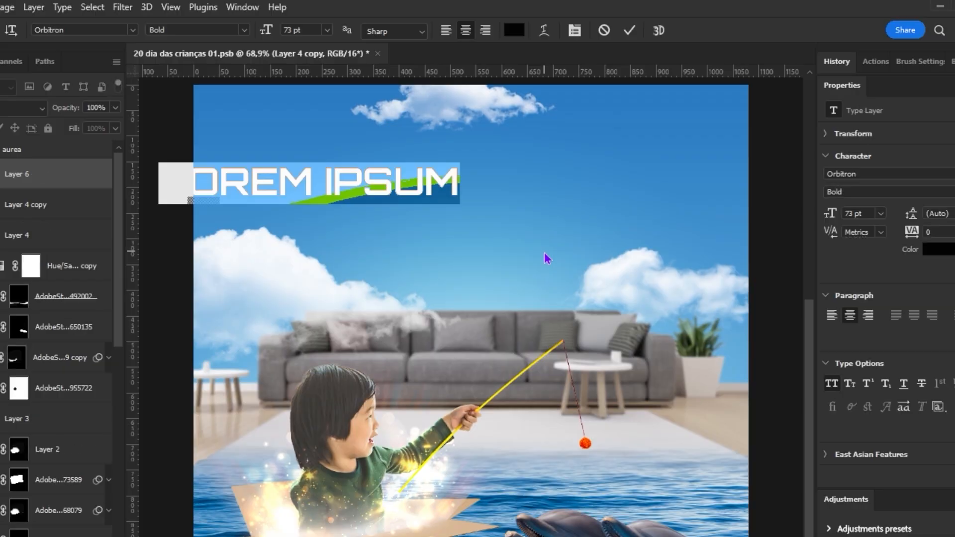
type("QUEM TEM")
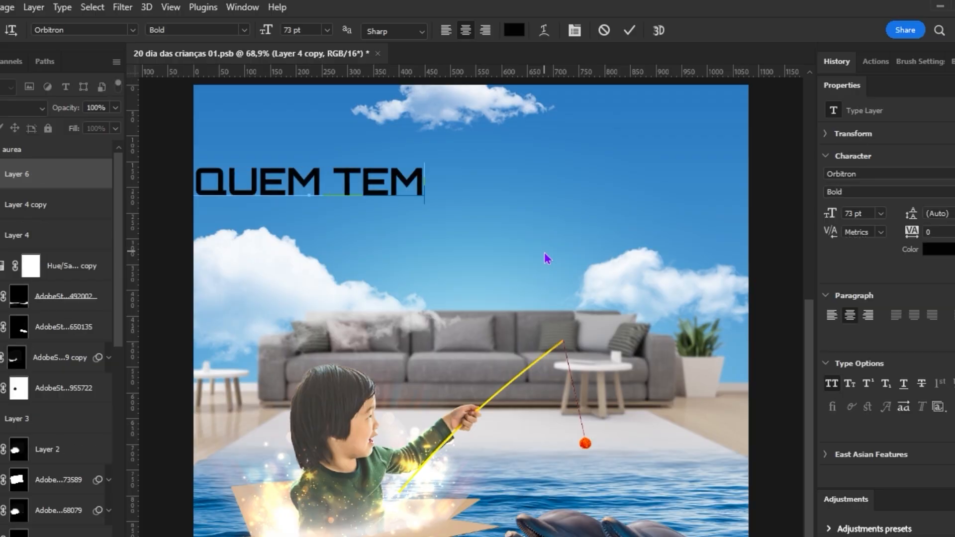
key("ctrl+Return")
type("happy")
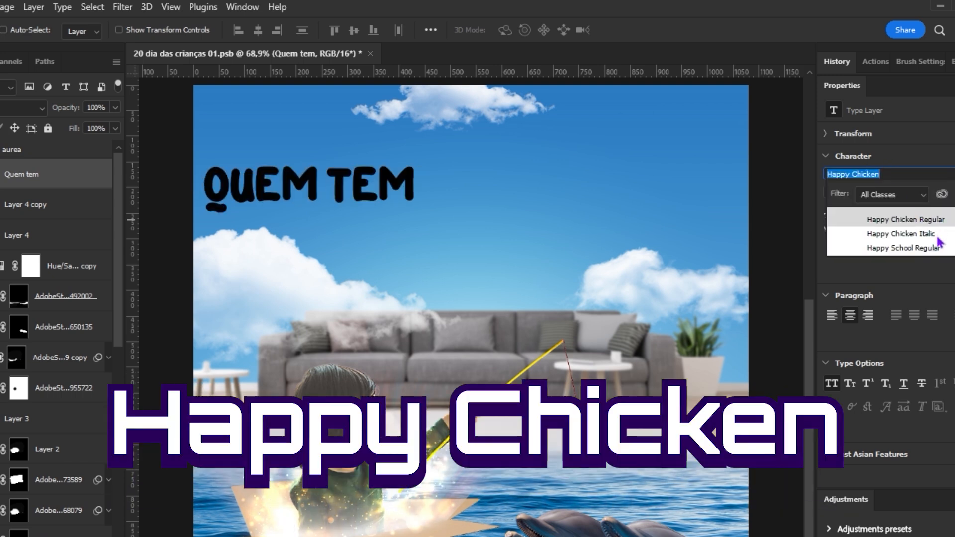
left_click(903, 248)
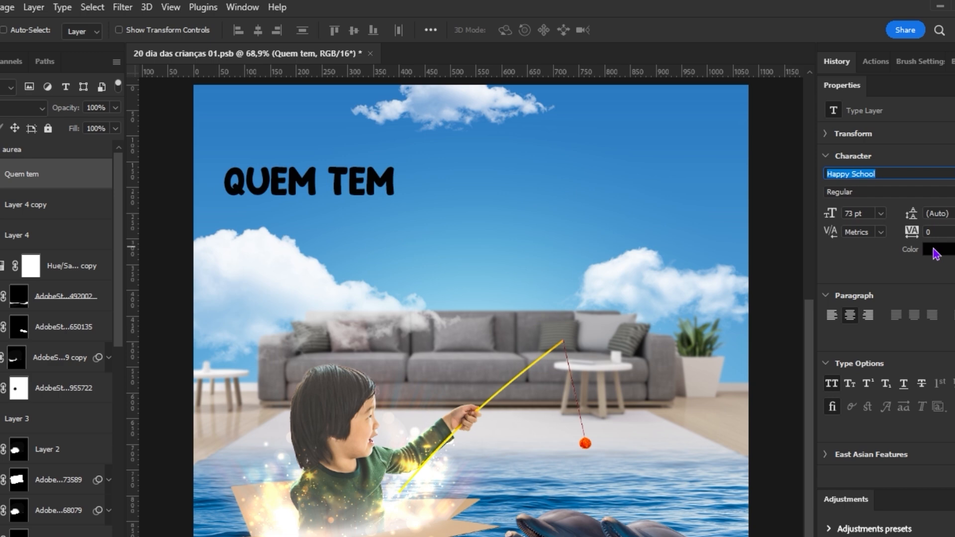
Move the "Quem tem" text to just below the top cloud and center it horizontally on the canvas
left_click_drag(349, 224, 483, 207)
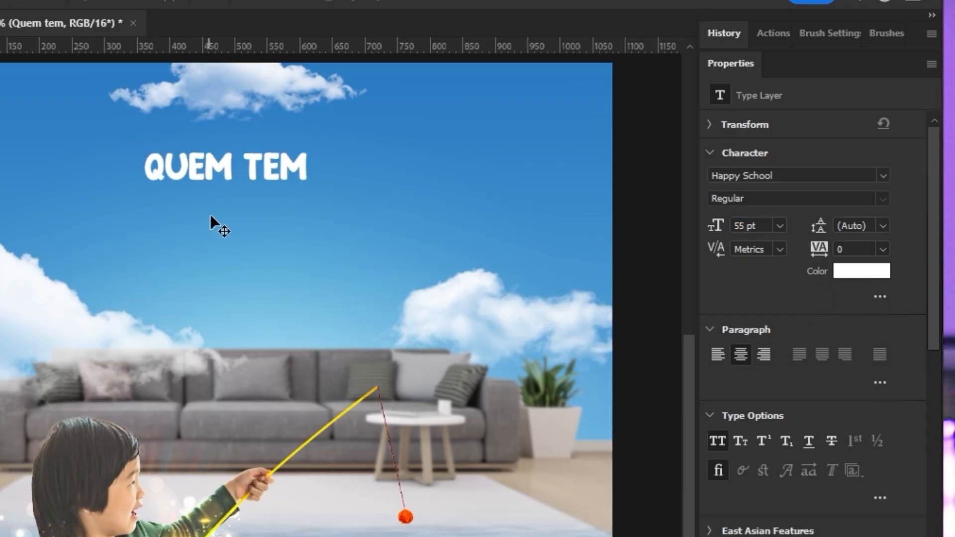
left_click_drag(211, 217, 236, 197)
key("ctrl+a")
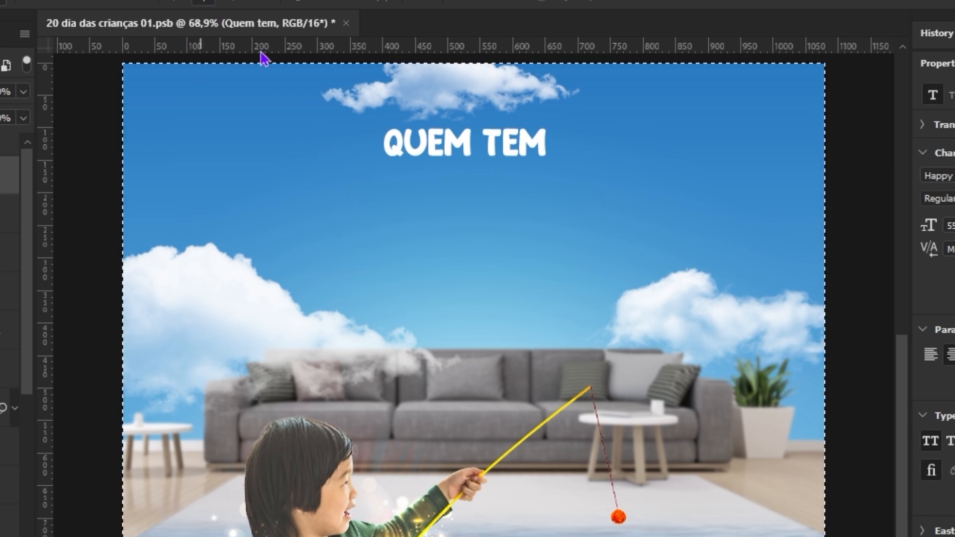
left_click(204, 2)
key("ctrl+d")
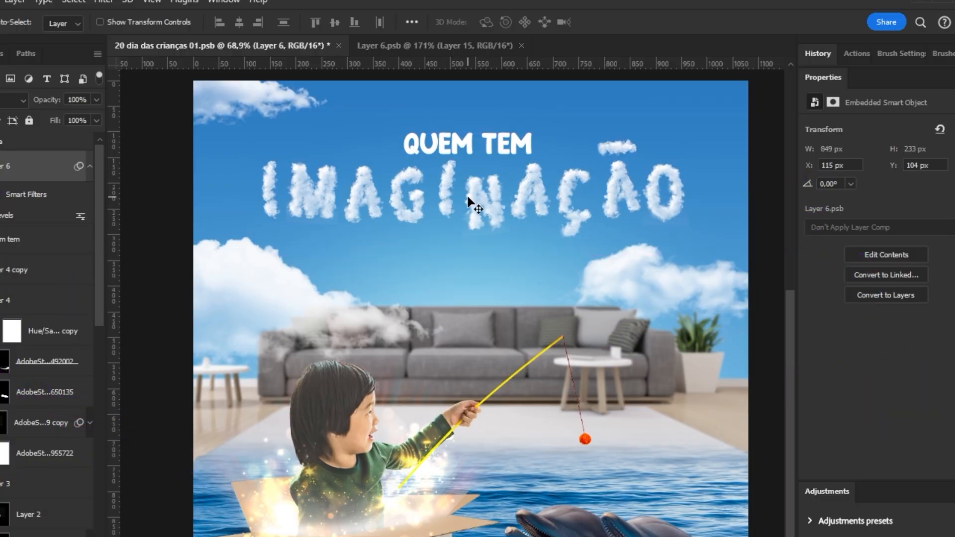
Duplicate the "Quem tem" text below the IMAGINAÇÃO cloud lettering and change the copy to "tem tudo o que precisa."
left_click(499, 143)
left_click_drag(505, 144, 504, 251, "alt")
double_click(503, 251)
type("TEM TUDO O QUE P")
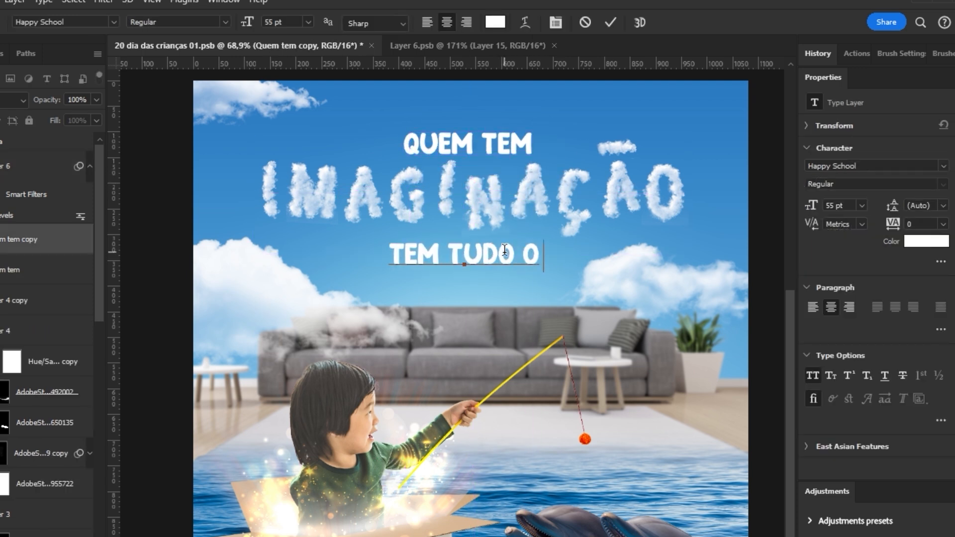
type("recisa.")
key("ctrl+Return")
key("v")
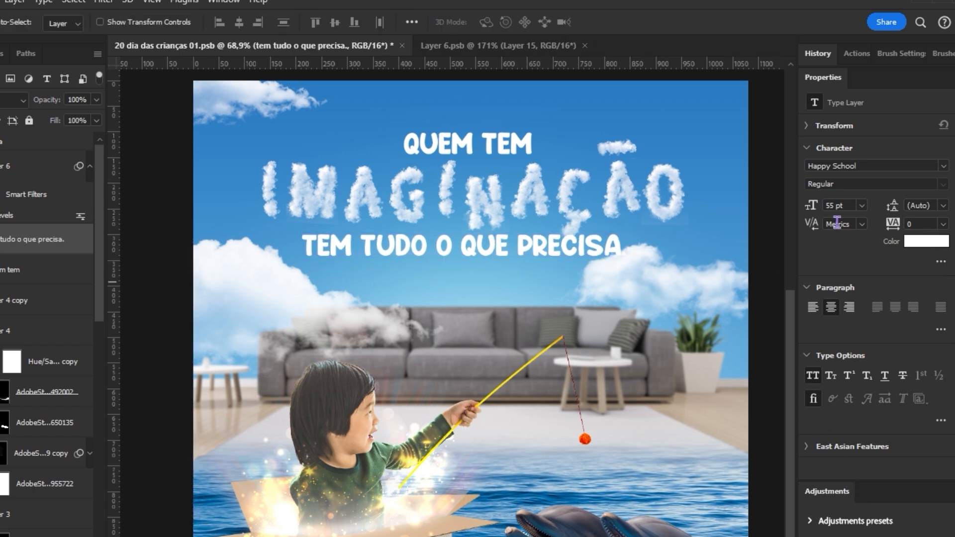
Change the line above IMAGINAÇÃO to "tudo o que você precisa é" and delete the line below the cloud lettering
double_click(476, 146)
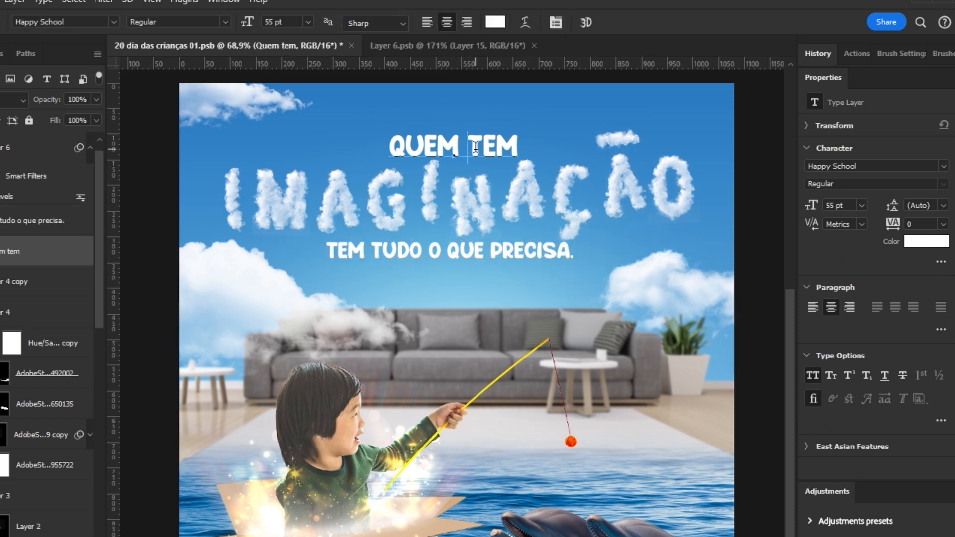
type("TUDO O QUE VOCÊ PRECISA É")
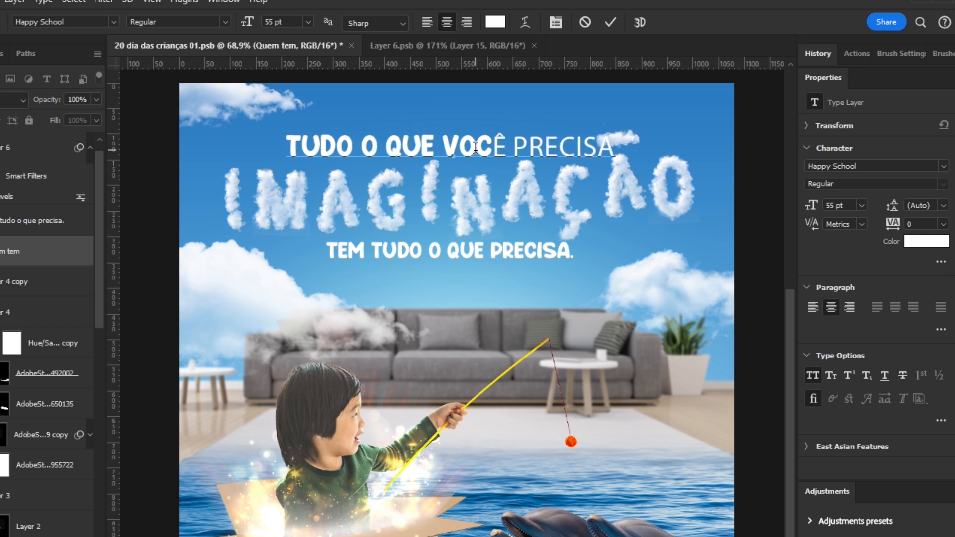
key("ctrl+Return")
key("v")
key("Delete")
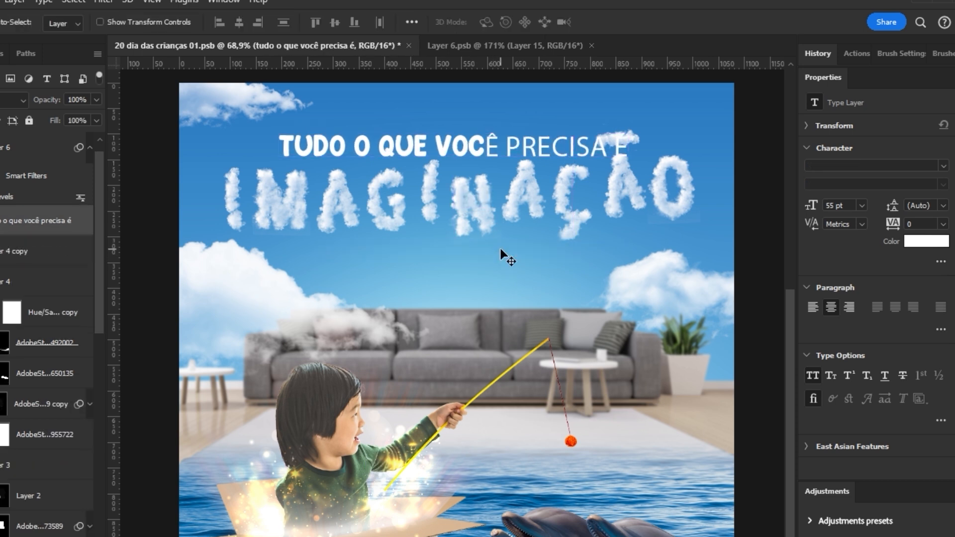
Set the font of the "tudo o que você precisa é" text to Happy Chicken Regular
left_click(858, 166)
type("happ")
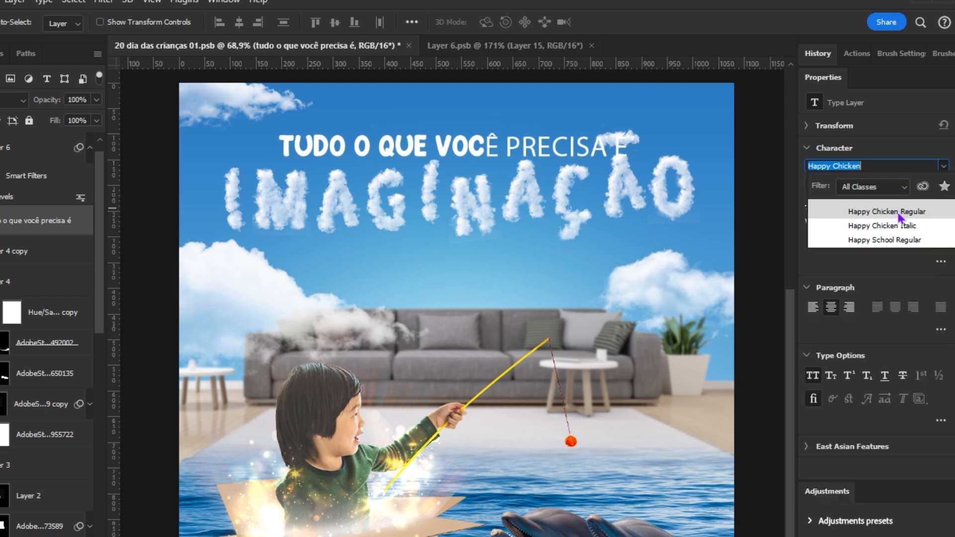
left_click(899, 214)
Rotate the IMAGINAÇÃO cloud lettering clockwise by about 2°
key("ctrl+t")
left_click(663, 193)
key("ctrl+t")
left_click_drag(690, 285, 681, 301)
left_click_drag(611, 229, 608, 241)
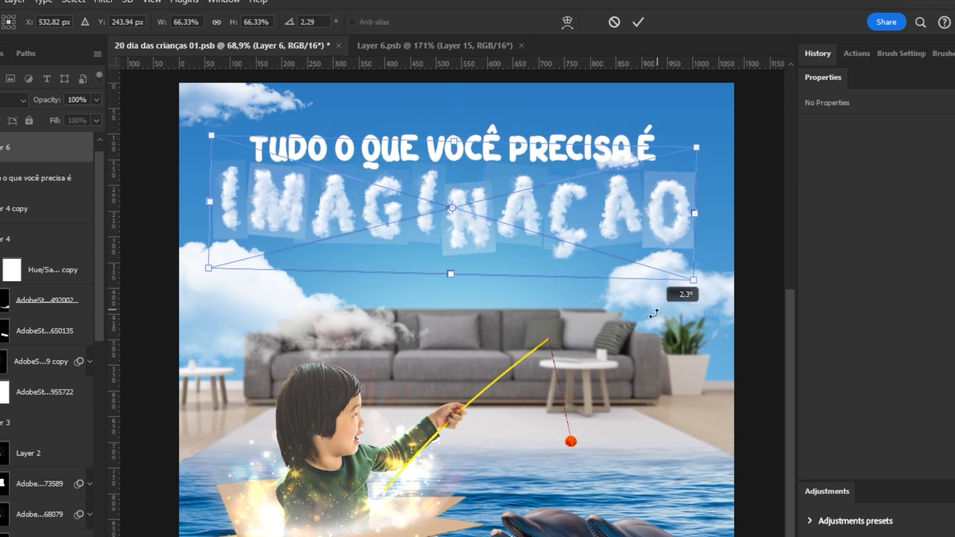
left_click_drag(654, 314, 655, 321)
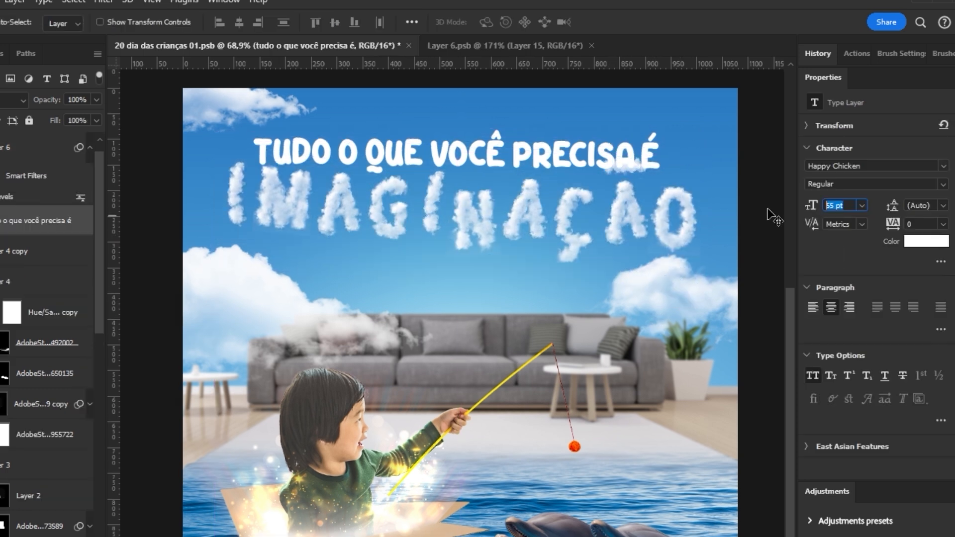
Set the "tudo o que você precisa é" text to 42 pt, tilt it slightly clockwise and fit it above the cloud lettering
left_click_drag(531, 158, 516, 160)
key("ctrl+t")
left_click_drag(609, 208, 596, 208)
key("Return")
Add a "feliz dia das crianças" text line below the IMAGINAÇÃO lettering and center it horizontally on the canvas
left_click(541, 207, "ctrl+shift")
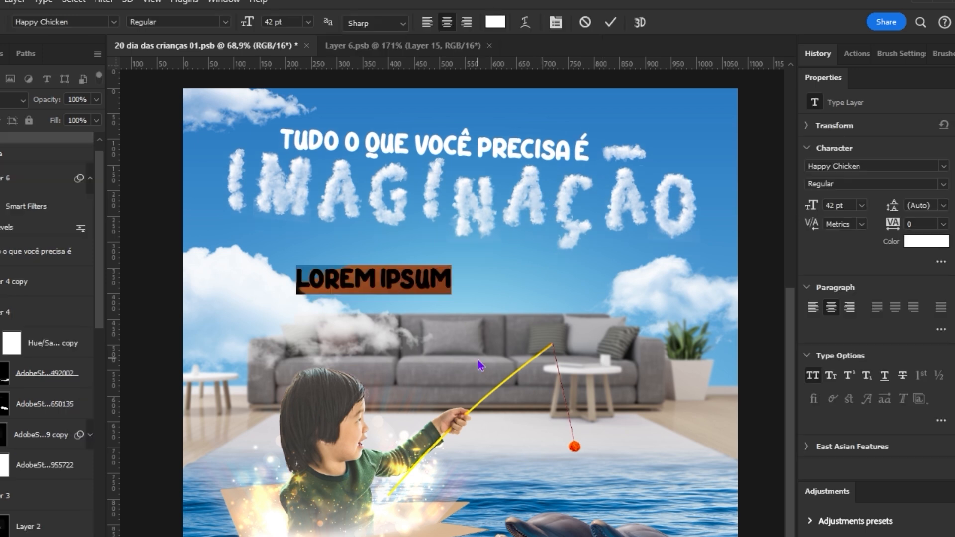
type("FELIZX")
key("BackSpace")
type("DIA DAS CRIANÇAS")
left_click_drag(480, 366, 569, 354)
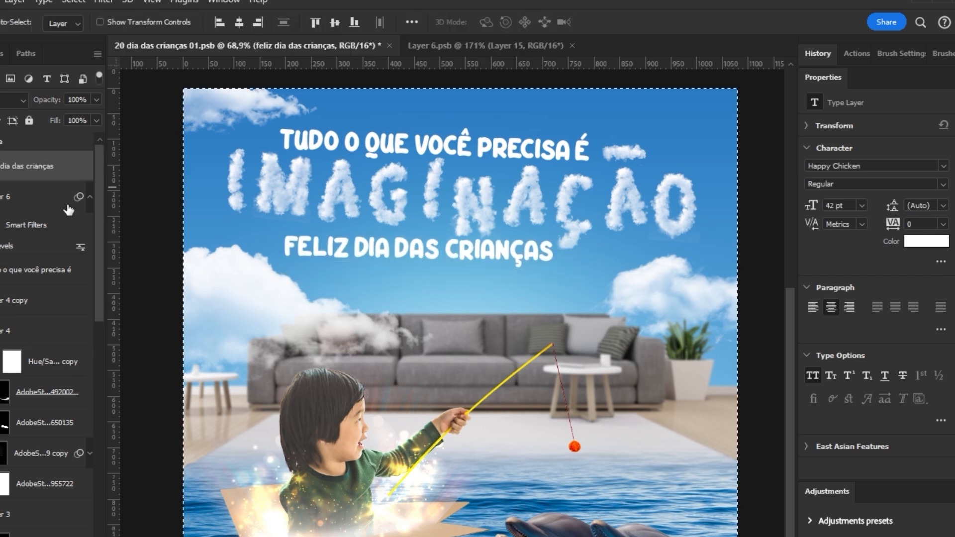
key("ctrl+d")
left_click(90, 197)
left_click_drag(516, 277, 515, 279)
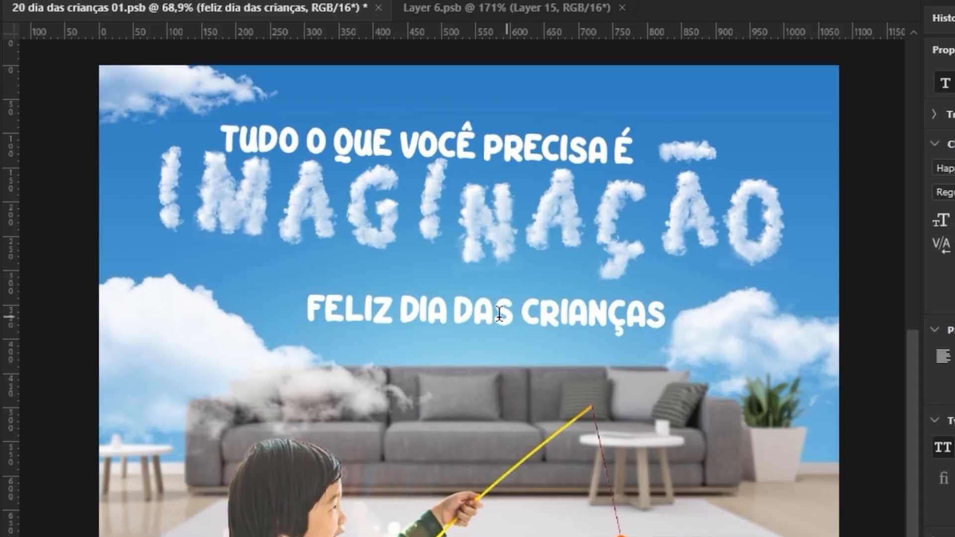
Break the greeting into two lines, "feliz dia" above "das crianças", and tilt it slightly counterclockwise
left_click(457, 312)
key("Return")
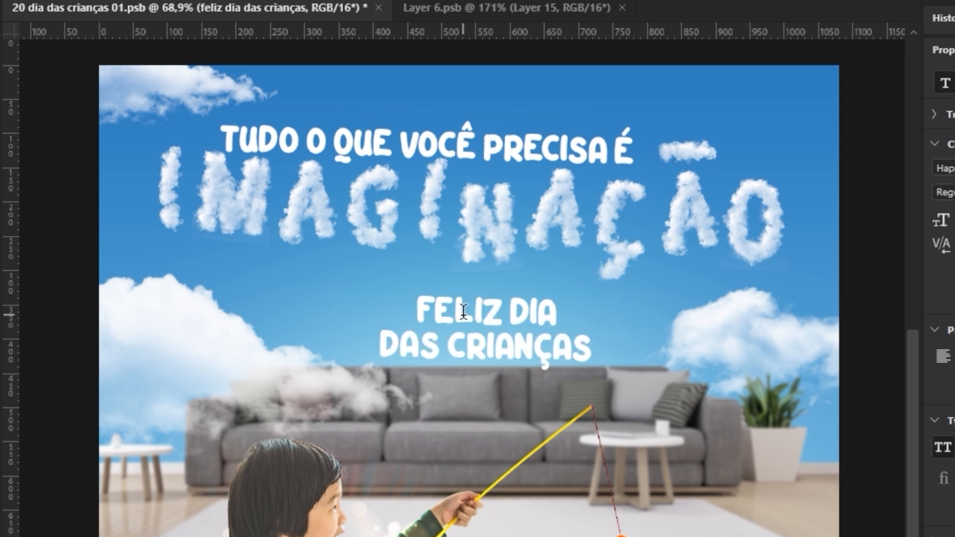
left_click_drag(505, 350, 488, 362)
left_click_drag(599, 427, 599, 430)
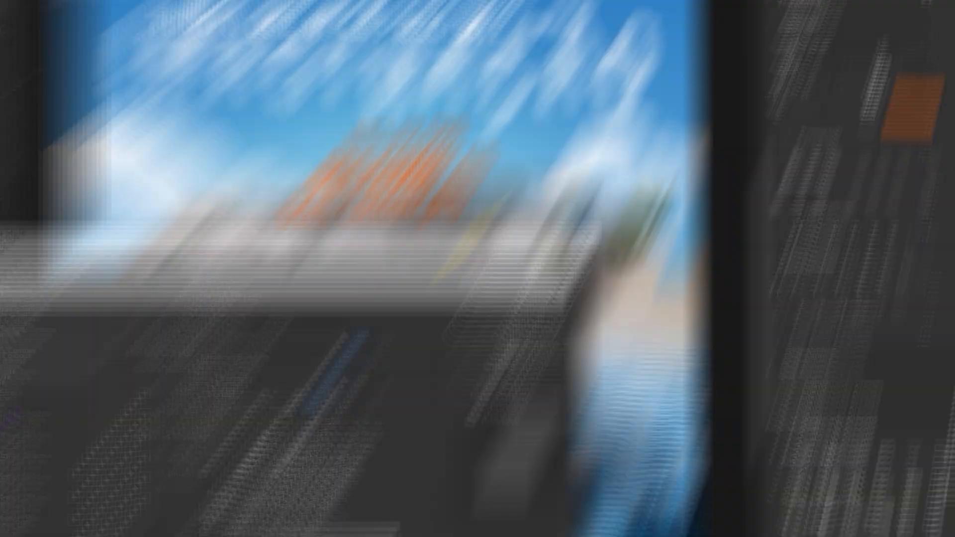
Style the greeting with orange fill, white stroke and Multiply inner shadow (25%, -90°, 5 px), and adjust the spacing between it and the headline
left_click(98, 305)
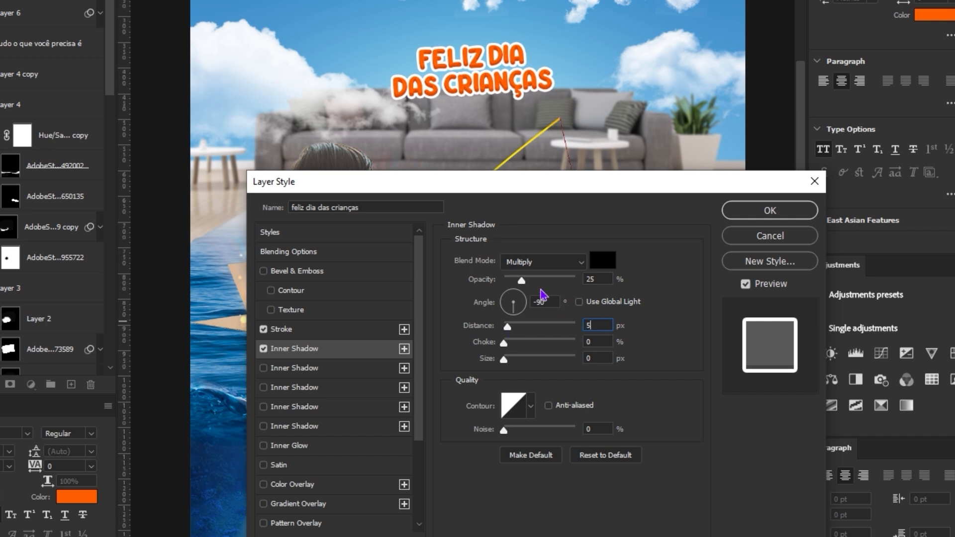
key("Return")
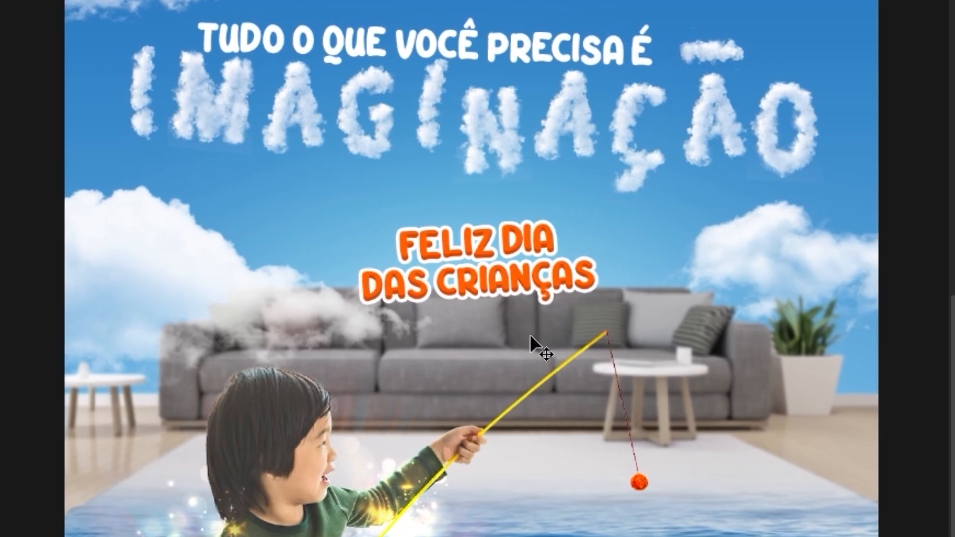
left_click_drag(530, 333, 532, 354)
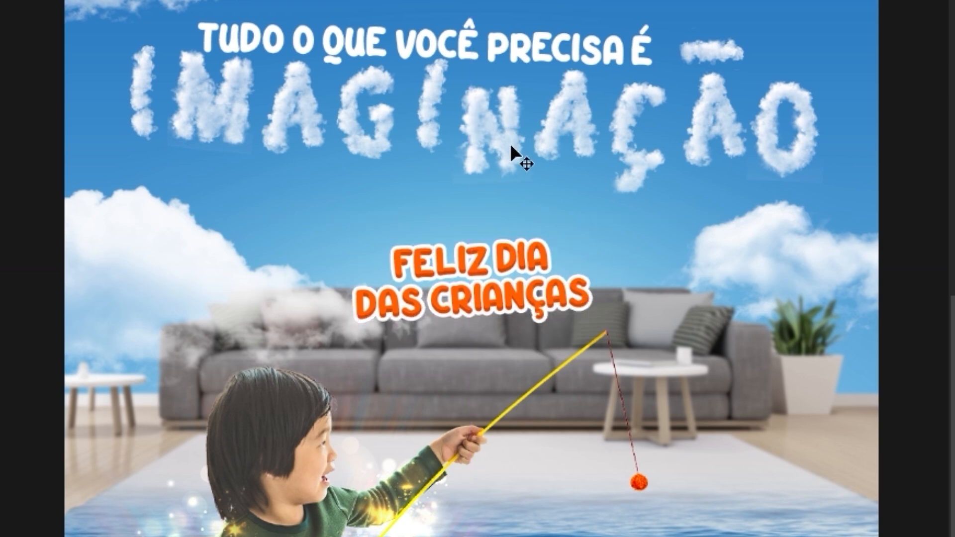
left_click_drag(538, 95, 539, 172)
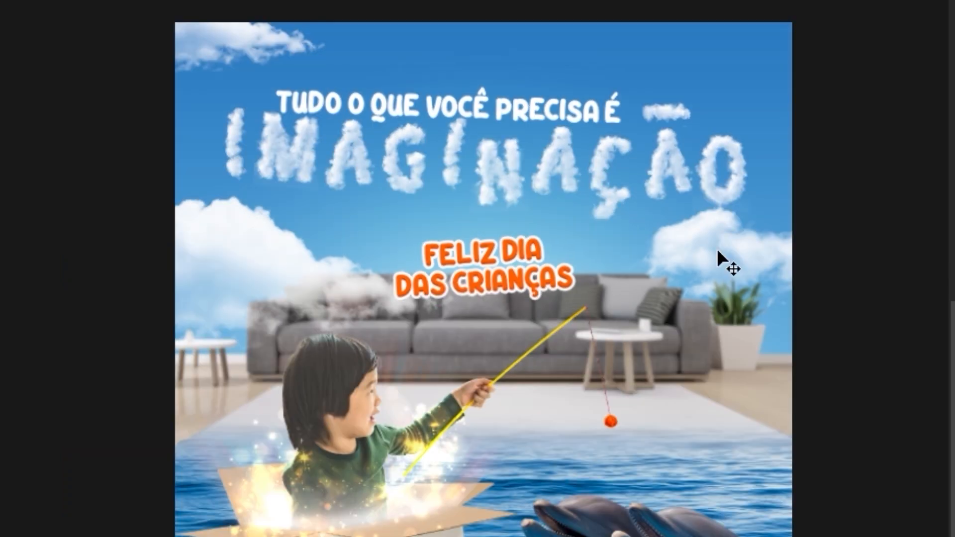
Flip the large cloud beside the sofa's left end horizontally and reposition the clouds around the sofa
left_click_drag(718, 250, 725, 254)
left_click_drag(249, 268, 302, 278)
key("ctrl+t")
right_click(285, 269)
left_click(351, 536)
left_click_drag(336, 330, 280, 324)
key("Return")
left_click_drag(282, 330, 262, 333)
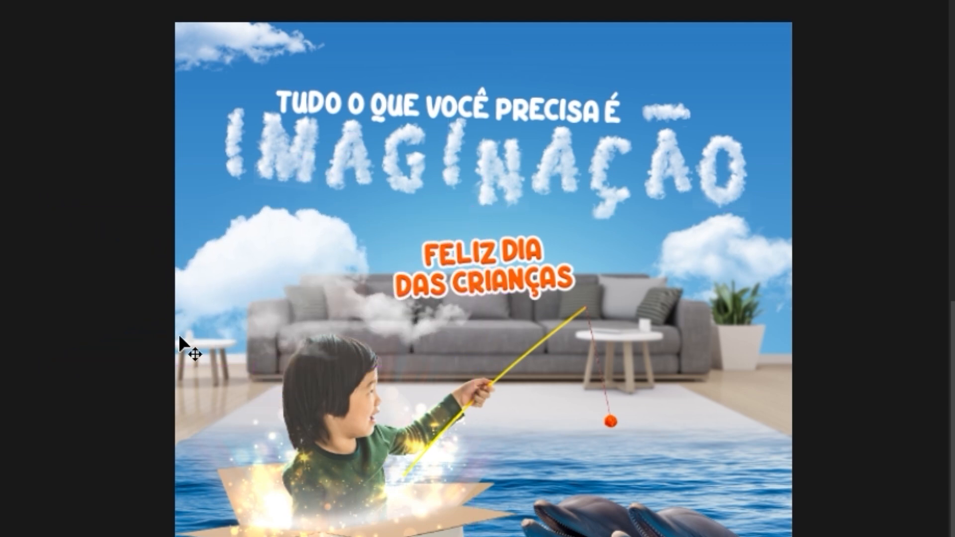
left_click_drag(398, 318, 361, 324)
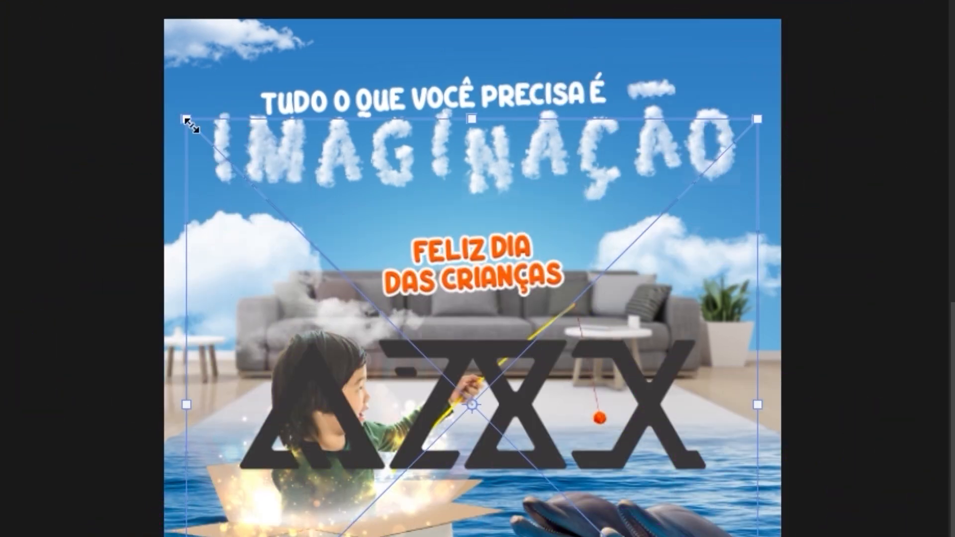
Scale the placed logo-q28a image down and position it in the lower-right underwater area of the artwork
left_click_drag(184, 115, 497, 230)
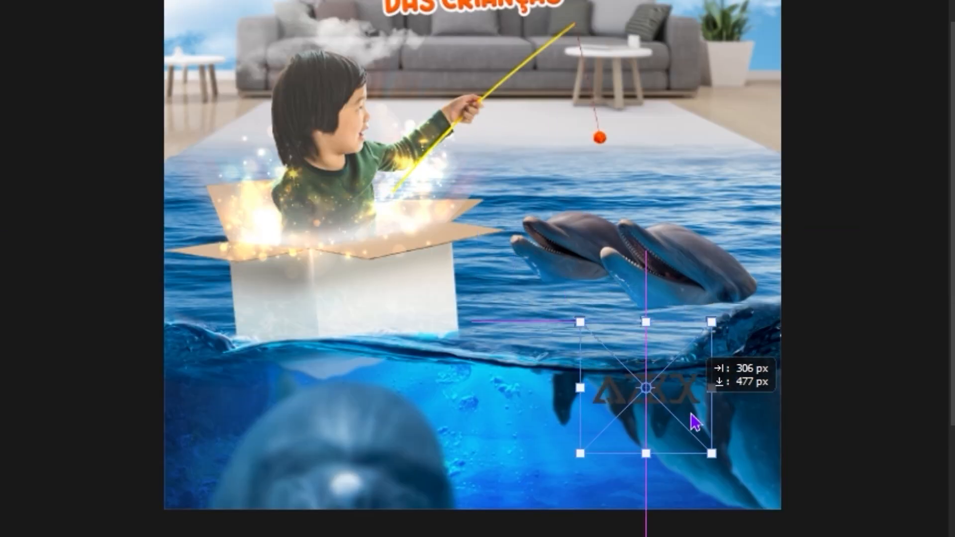
left_click_drag(693, 420, 705, 442)
key("Return")
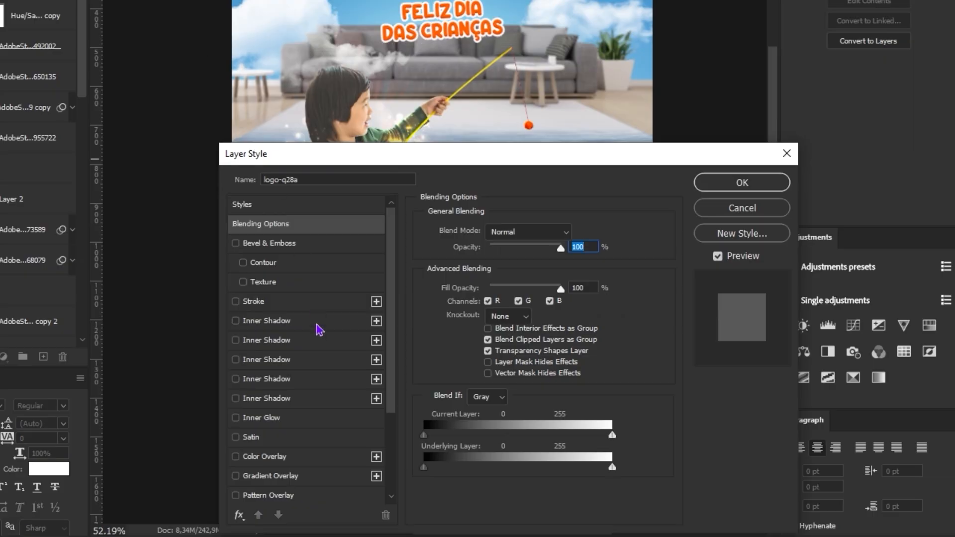
Apply a white Color Overlay at 100% opacity to the logo and nudge the greeting text slightly upward
left_click(278, 457)
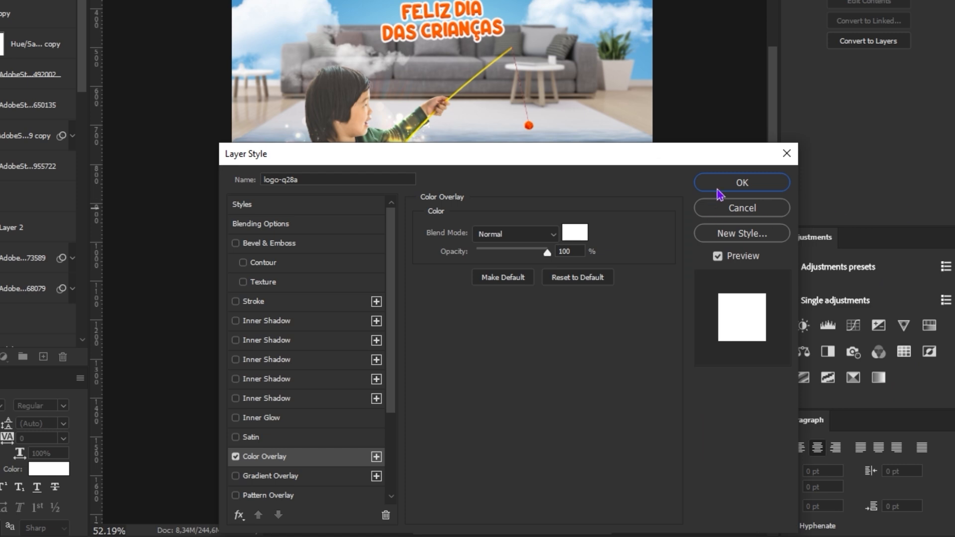
left_click(722, 188)
mouse_move(636, 325)
left_mouse_down()
mouse_move(626, 299)
mouse_move(642, 341)
left_mouse_up()
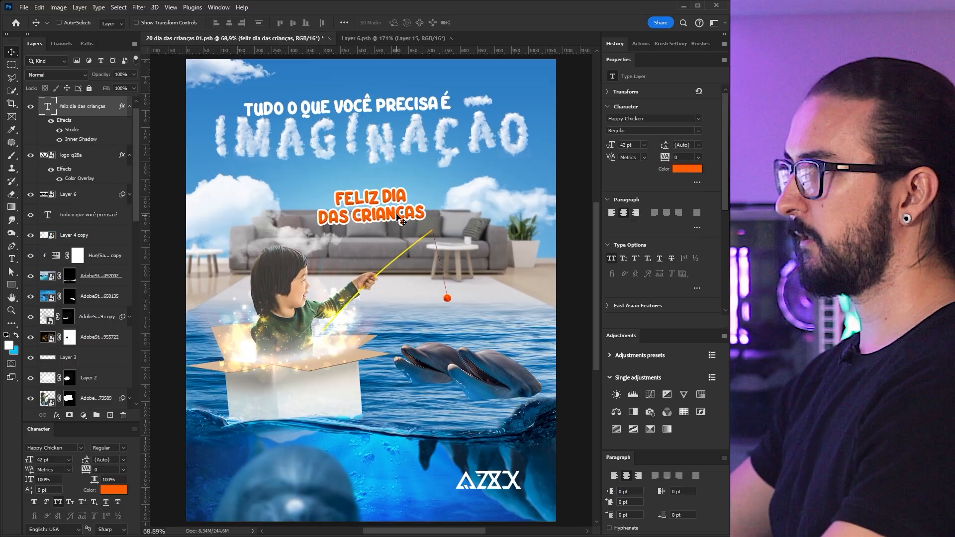
left_click_drag(398, 215, 398, 208)
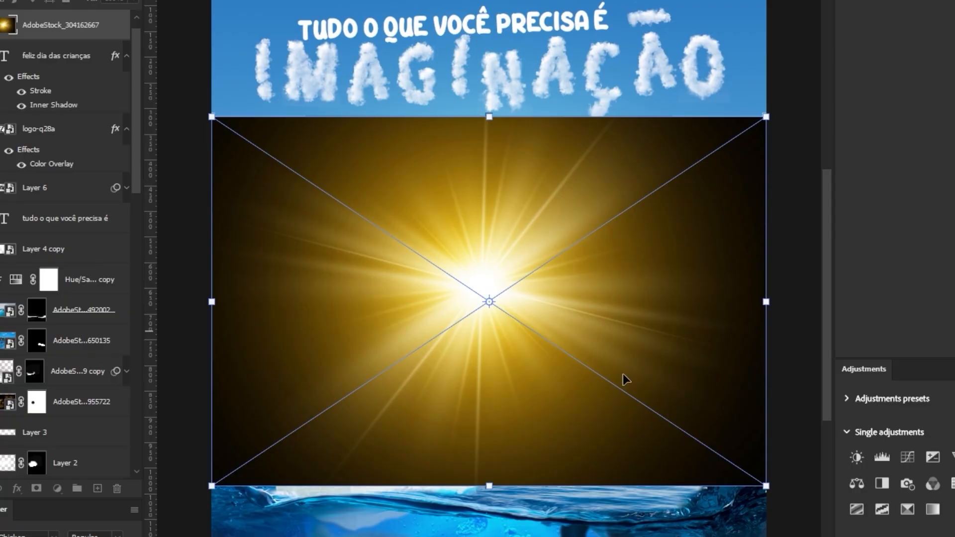
Shrink the golden light-burst image, place it behind the greeting text and blend it into the scene as a glow
left_click_drag(764, 485, 609, 382)
left_click_drag(564, 336, 562, 209)
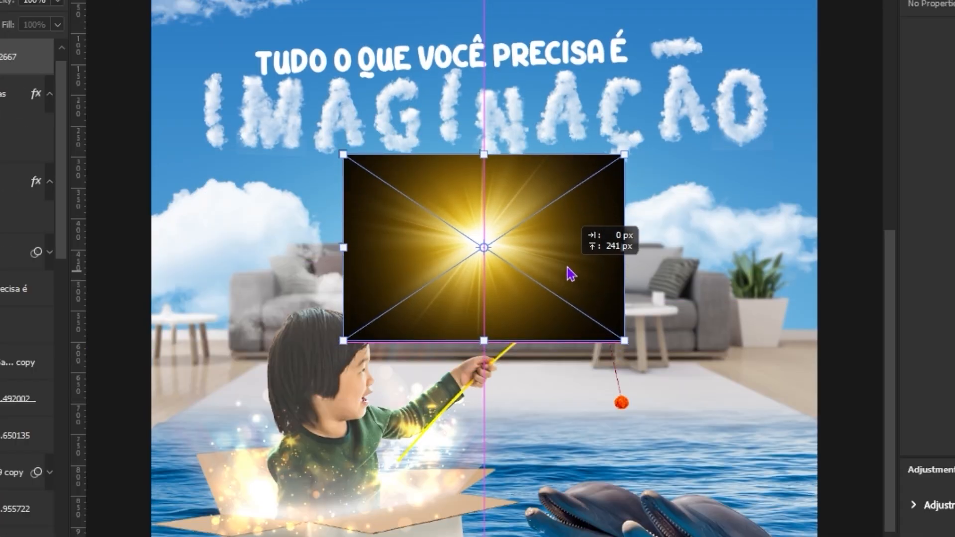
left_click_drag(568, 267, 546, 246)
key("Return")
left_click_drag(43, 58, 43, 288)
left_click(1, 2)
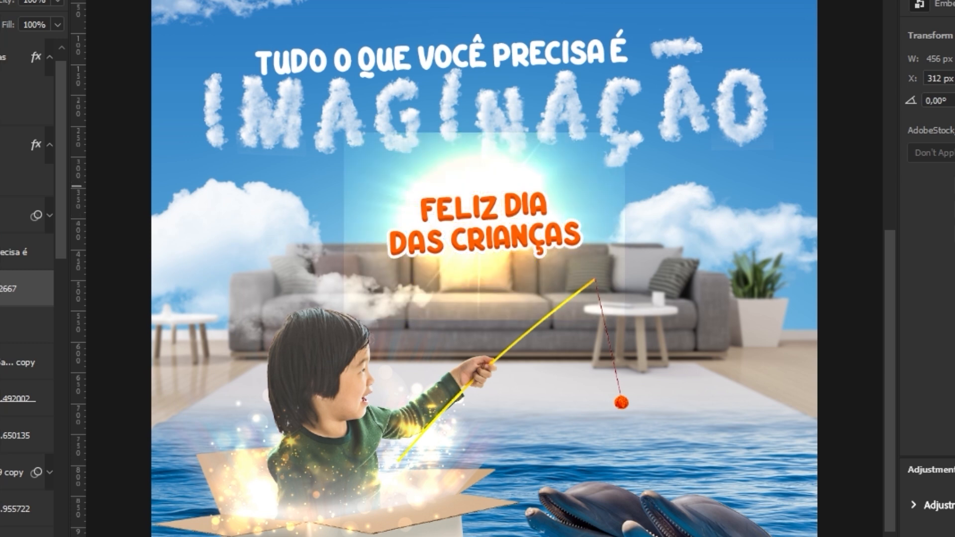
Darken the light burst's black background with Levels by setting the black input level to 17
key("ctrl+l")
left_click_drag(426, 405, 439, 406)
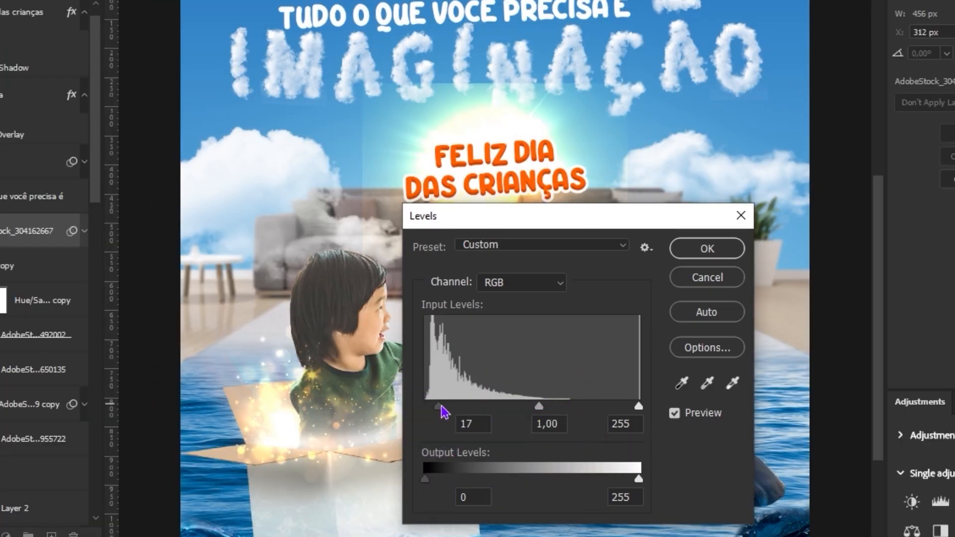
left_click_drag(473, 218, 501, 290)
key("Return")
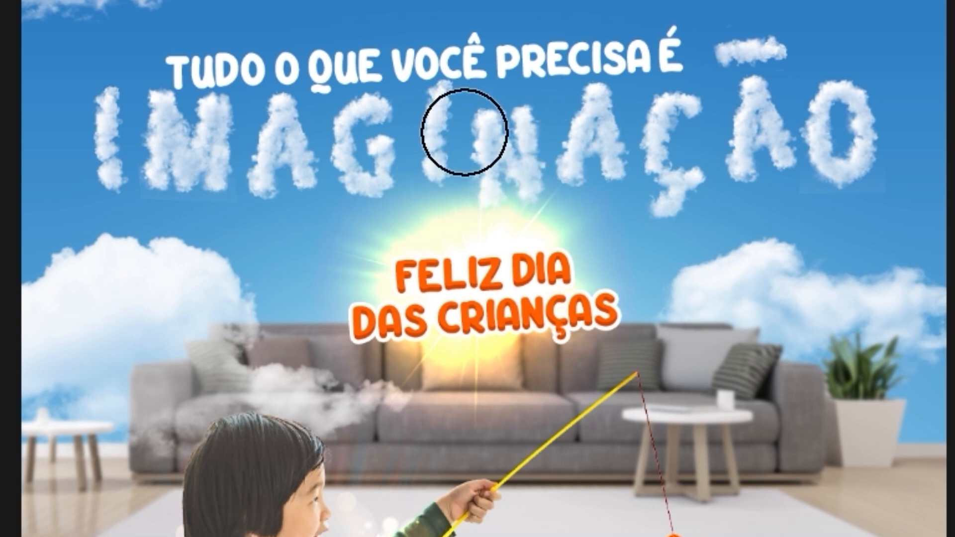
Stretch the light burst wider and slightly flatter from its center behind the greeting
key("ctrl+t")
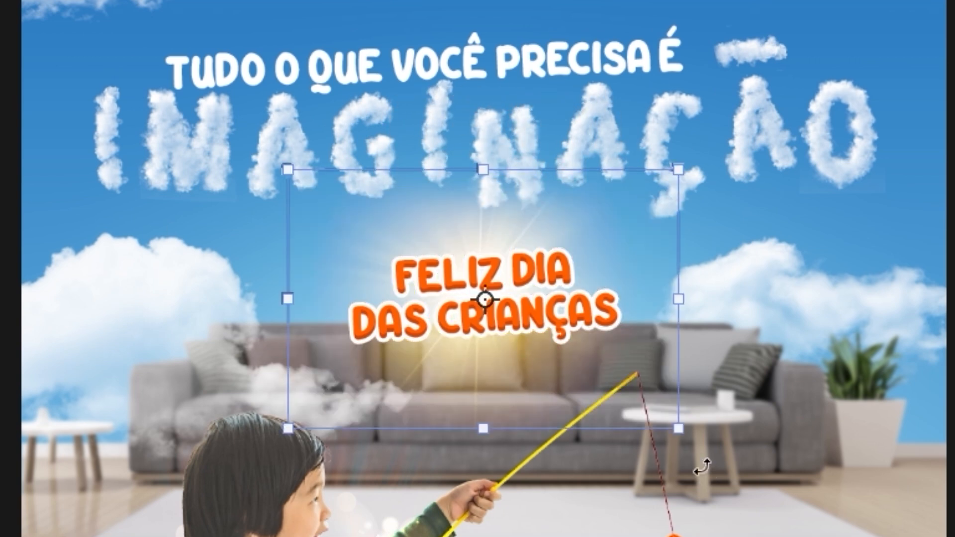
left_click_drag(687, 433, 737, 421)
key("Return")
Rotate the "feliz dia das crianças" text slightly clockwise
left_click(363, 207, "ctrl")
key("ctrl+t")
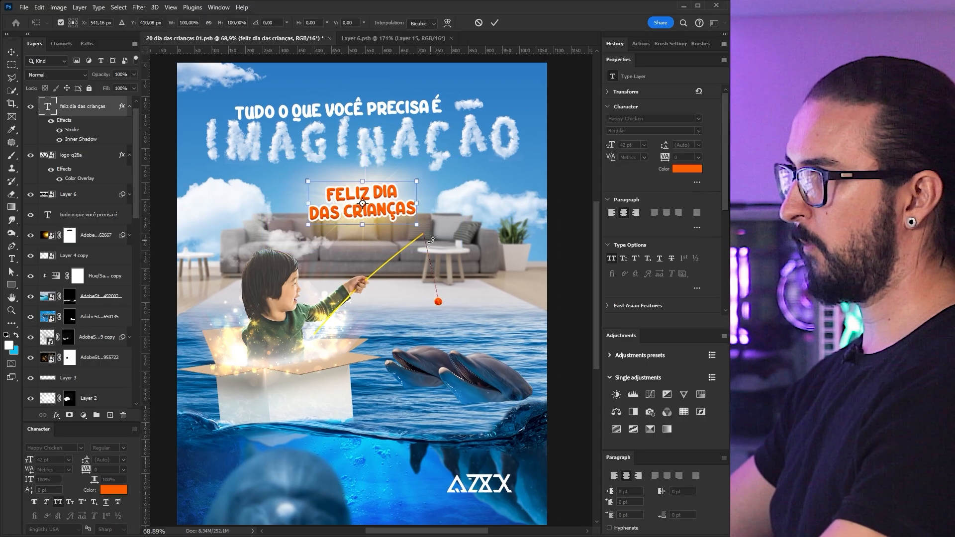
left_click_drag(430, 240, 426, 247)
key("Return")
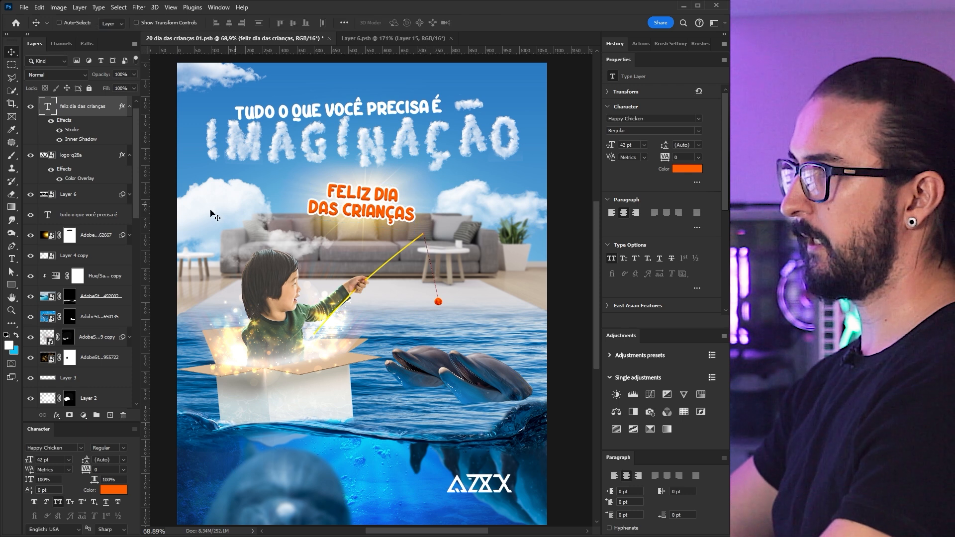
Move the greeting and its light burst together to the right, above the fishing rod's tip, and tilt them slightly clockwise
mouse_move(70, 242)
left_mouse_down()
mouse_move(74, 224)
mouse_move(84, 234)
left_mouse_up()
left_click_drag(319, 198, 414, 203)
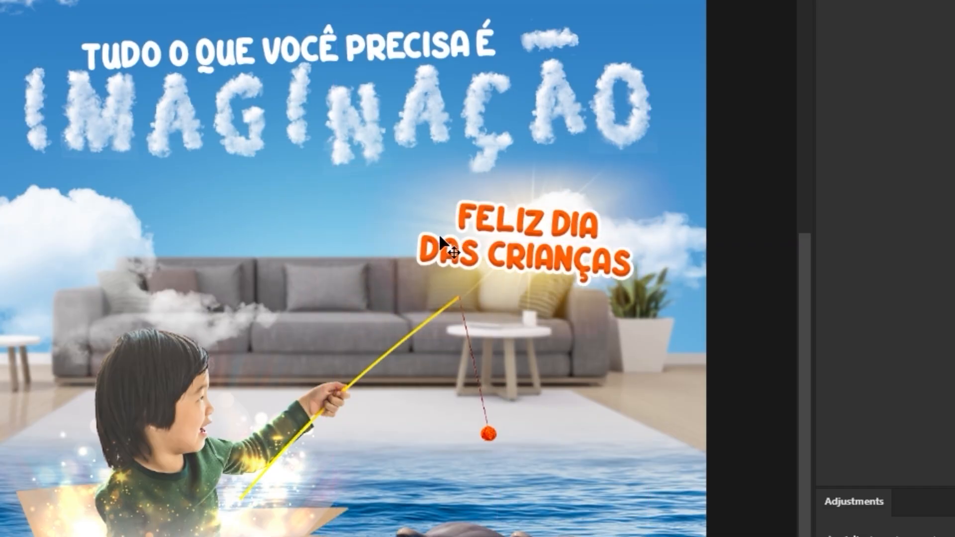
left_click_drag(563, 294, 547, 279)
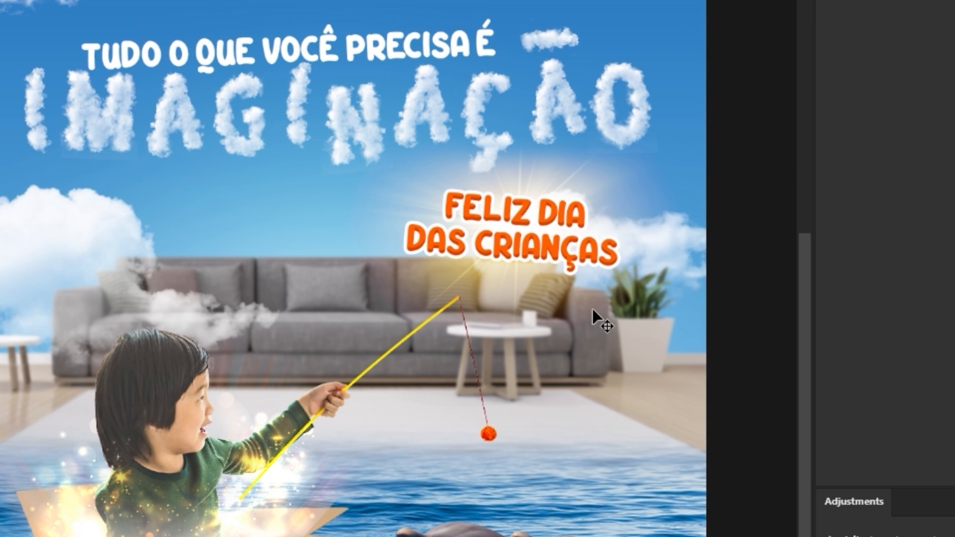
left_click_drag(579, 275, 587, 285)
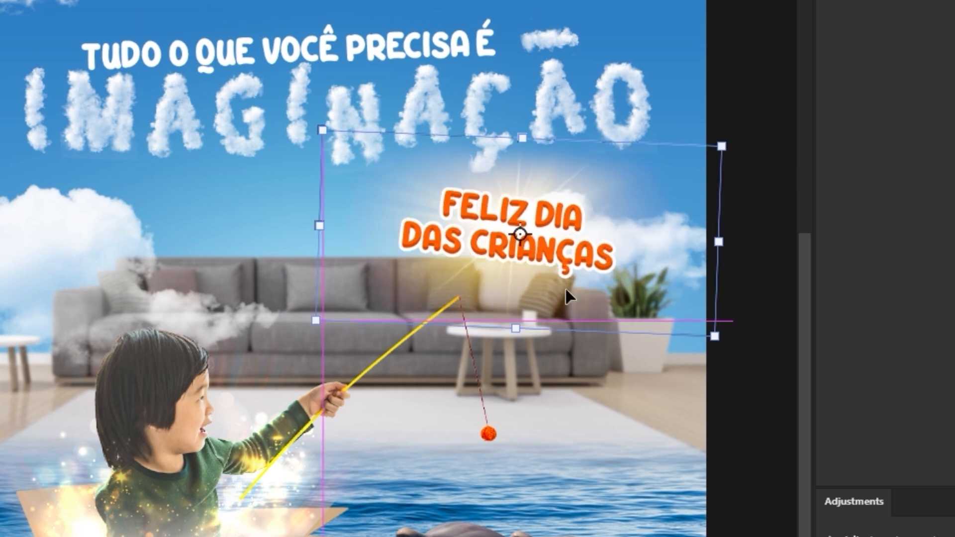
key("Return")
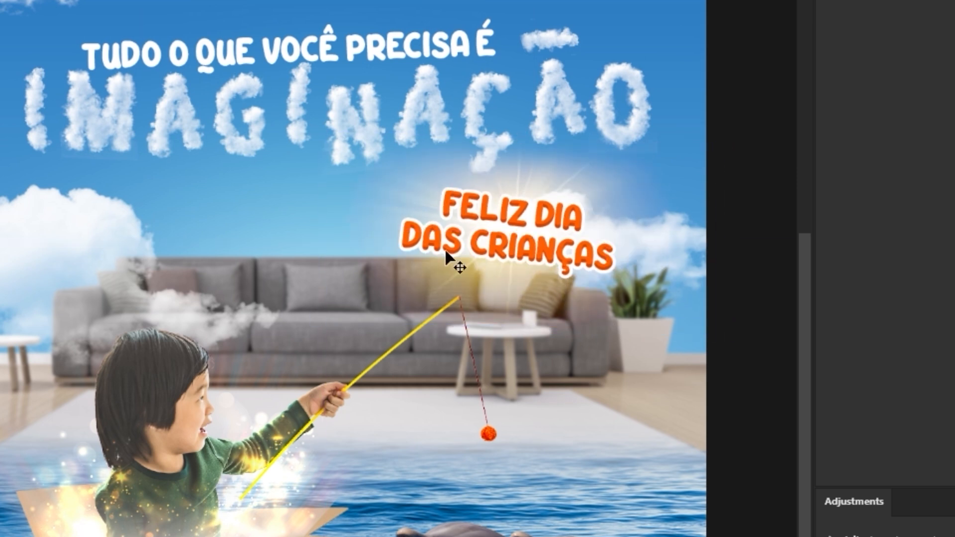
mouse_move(699, 252)
left_mouse_down()
mouse_move(670, 216)
mouse_move(695, 259)
left_mouse_up()
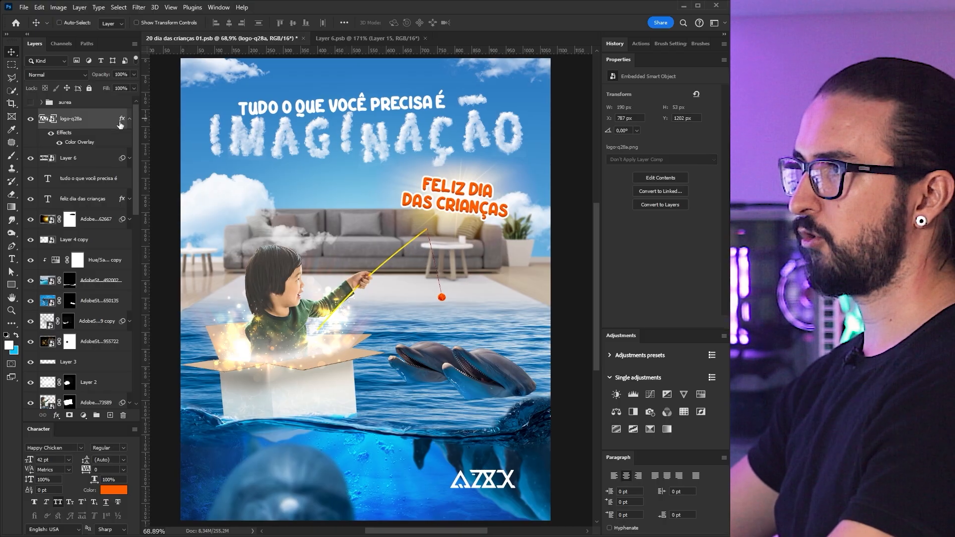
Save the document, stamp all visible layers into a new top layer and convert it to a smart object
left_click(129, 119)
key("ctrl+s")
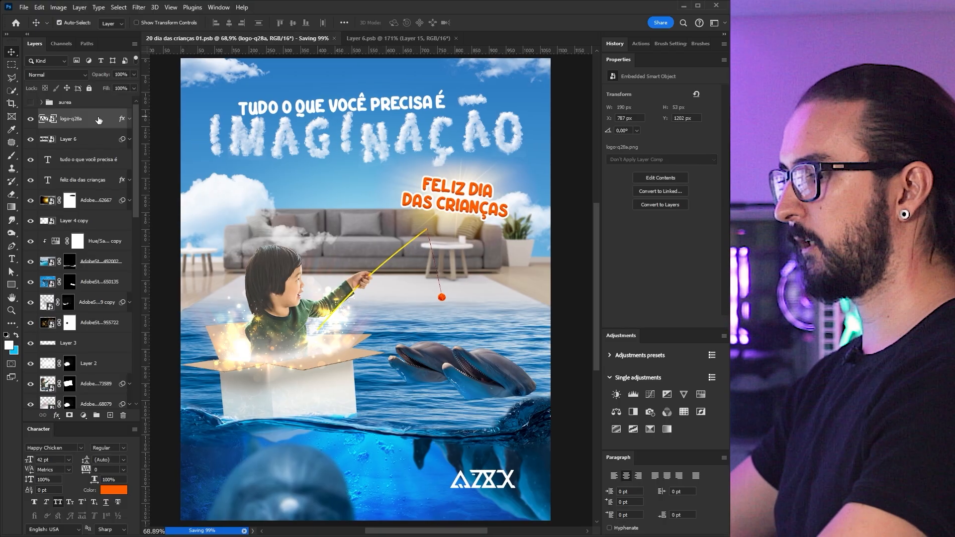
key("ctrl+alt+shift+e")
right_click(91, 120)
left_click(136, 263)
Open the Camera Raw Filter on the merged smart object, setting temperature to +5 and contrast to +18
left_click(139, 7)
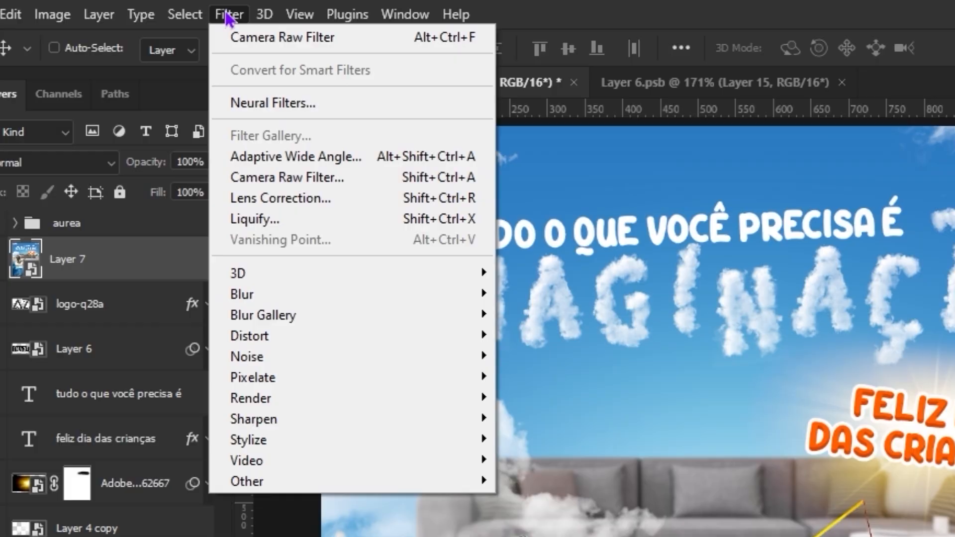
left_click(287, 178)
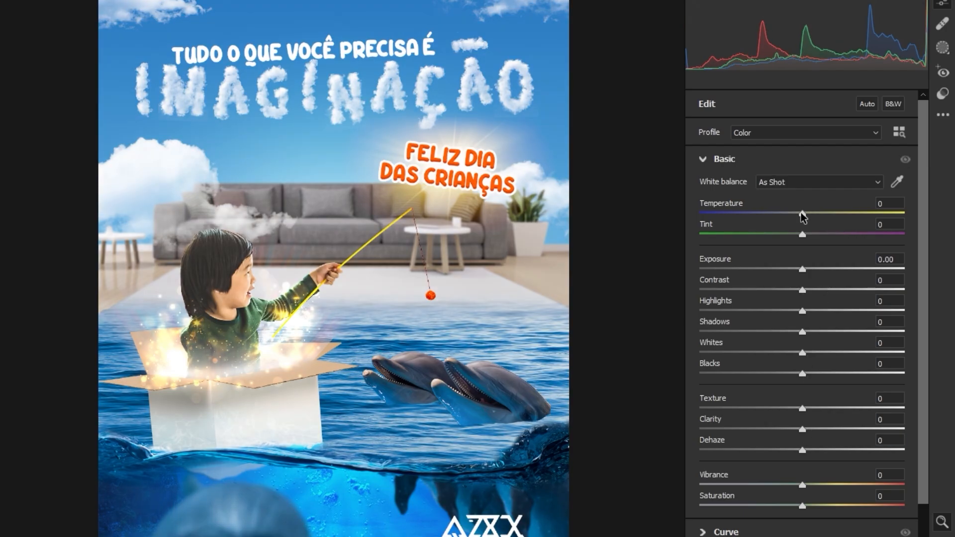
left_click_drag(802, 214, 807, 213)
left_click_drag(803, 290, 819, 289)
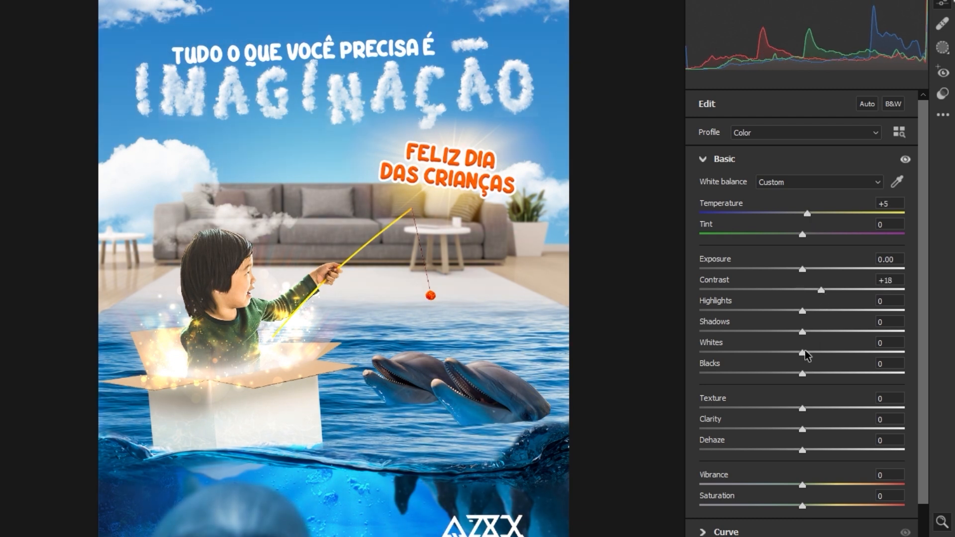
Raise the image's clarity, vibrance and shadows moderately and set sharpening to 11
left_click_drag(803, 428, 820, 428)
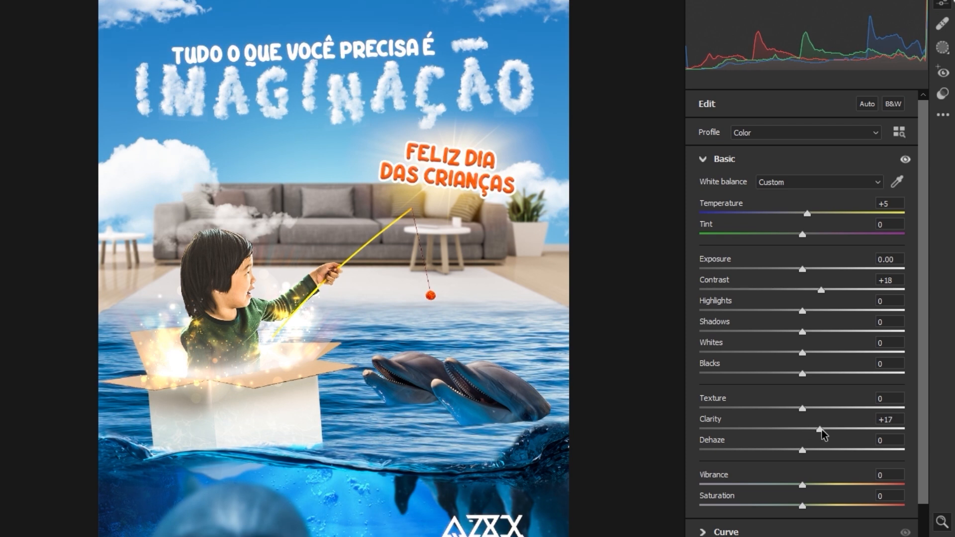
left_click_drag(824, 429, 825, 429)
mouse_move(803, 484)
left_mouse_down()
mouse_move(828, 488)
mouse_move(816, 492)
left_mouse_up()
left_click_drag(802, 332, 842, 336)
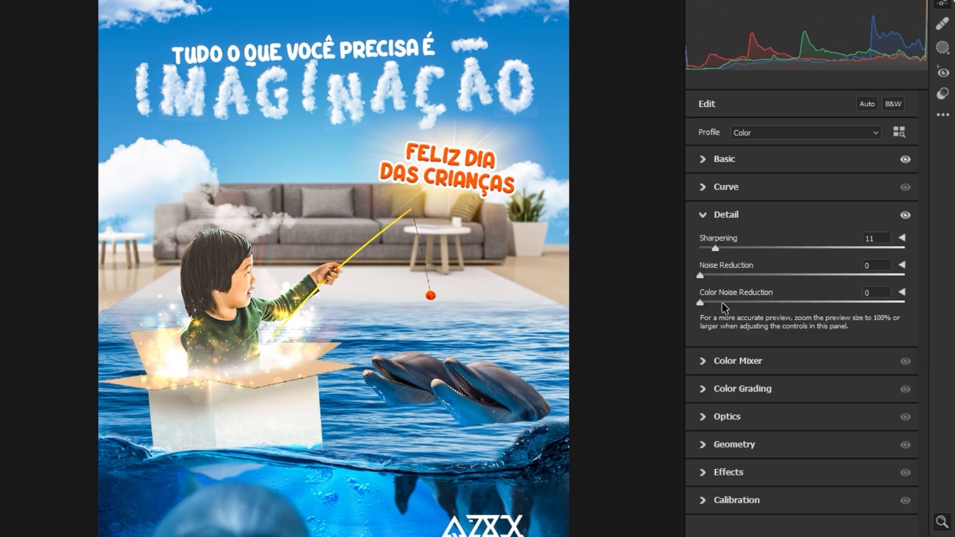
Add film grain to the image with an amount of 11
left_click(729, 472)
type("8")
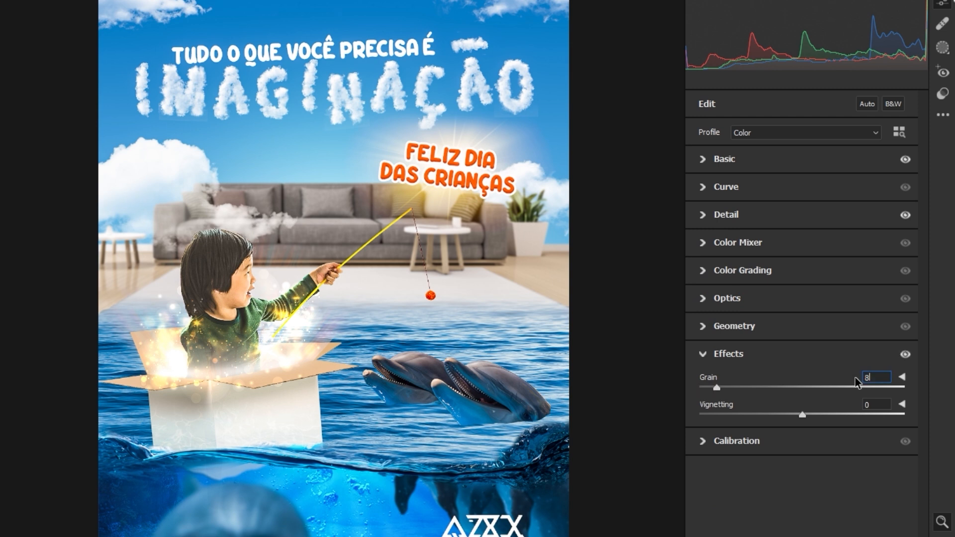
left_click(261, 292)
left_click_drag(716, 387, 721, 388)
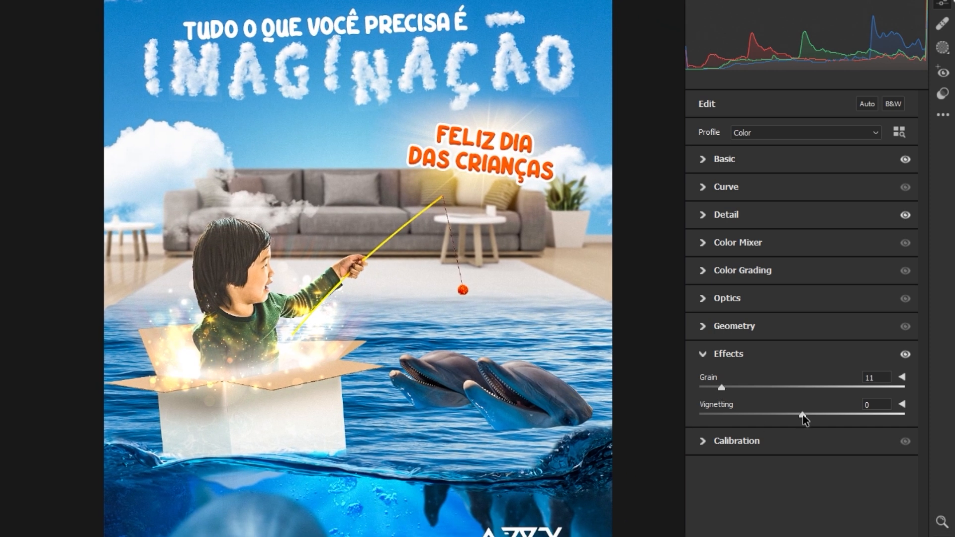
Test a slight dark vignette against the image without effects, reset it and apply the Camera Raw grading
mouse_move(802, 415)
left_mouse_down()
mouse_move(786, 417)
mouse_move(835, 420)
mouse_move(769, 429)
mouse_move(794, 428)
left_mouse_up()
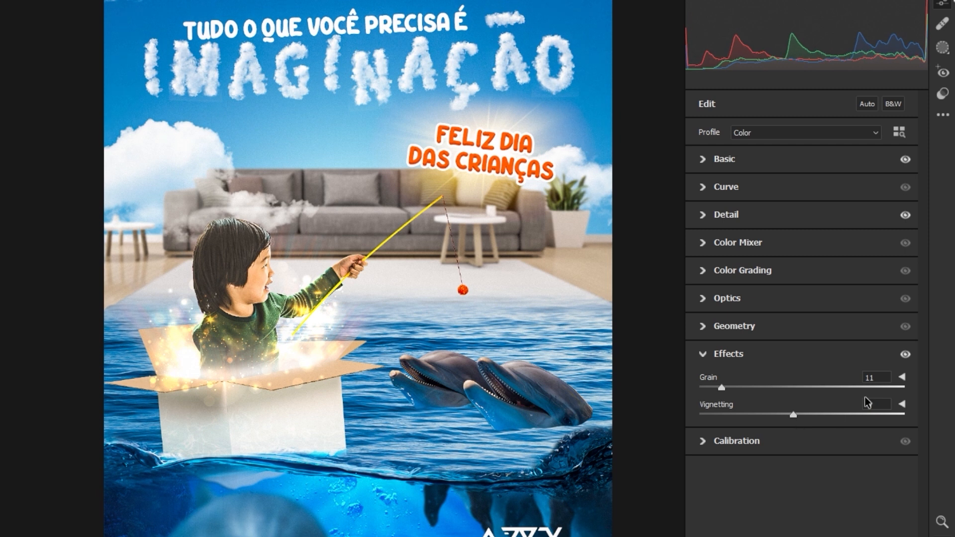
left_click(907, 355)
left_click(907, 355)
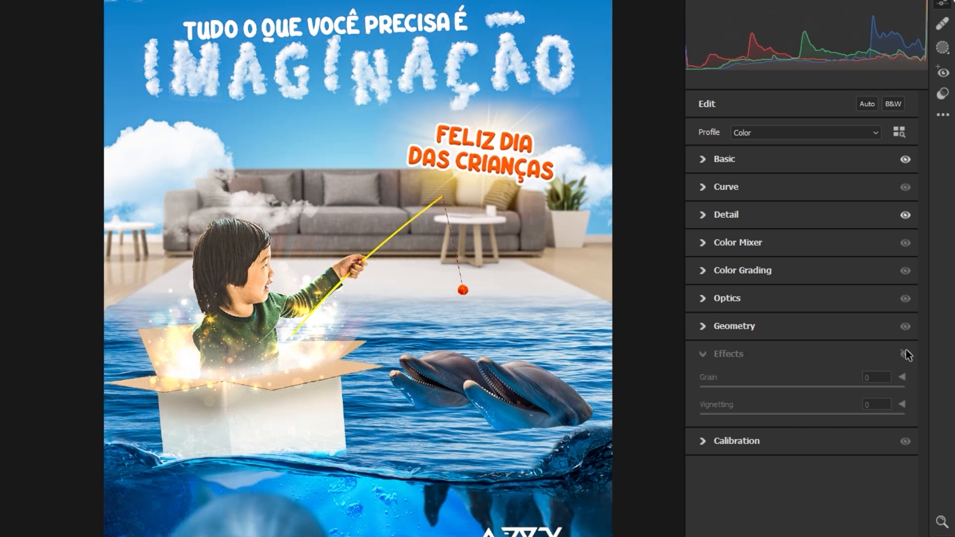
double_click(796, 416)
key("Return")
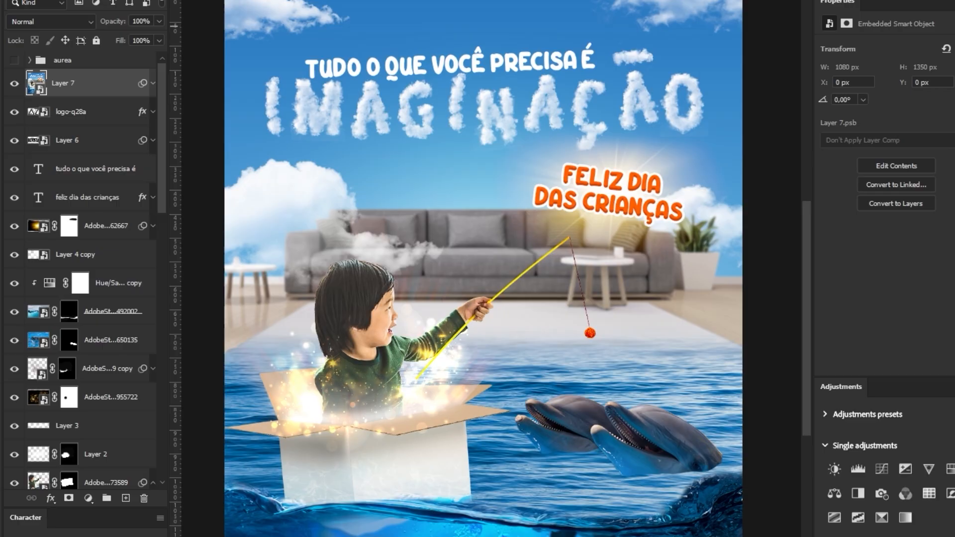
Compare the composite with and without the Camera Raw smart filter, leave the filter on and save the document
left_click(42, 114)
left_click(41, 114)
left_click(41, 114)
left_click(41, 113)
left_click(42, 113)
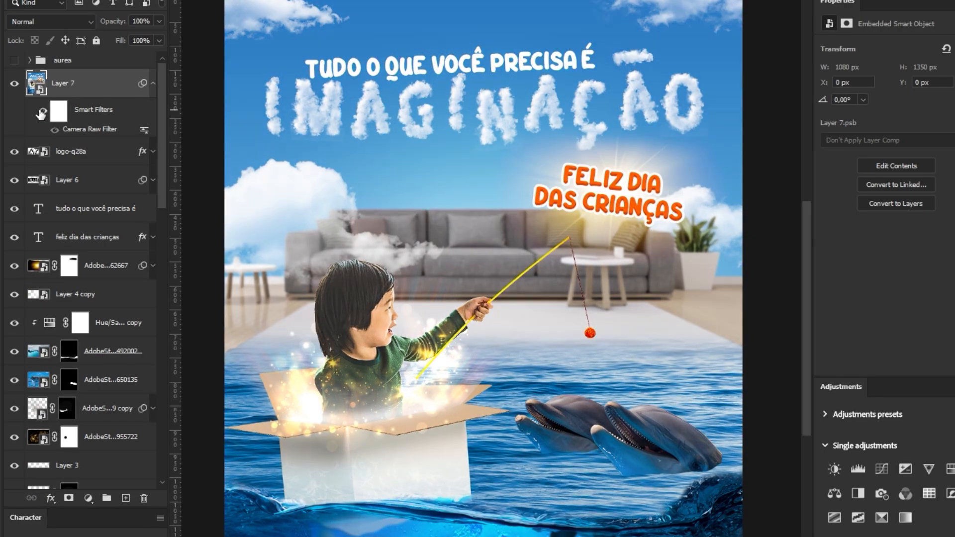
left_click(42, 114)
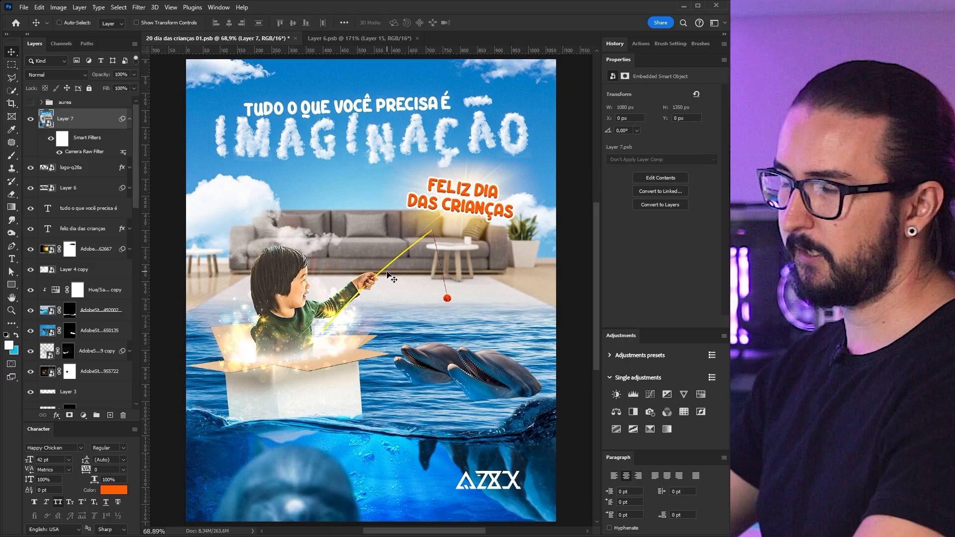
key("ctrl+s")
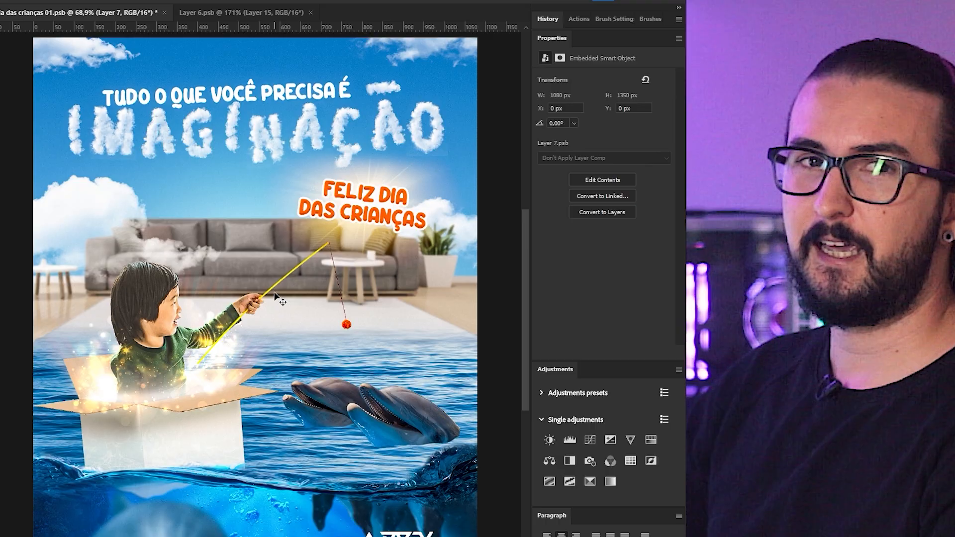